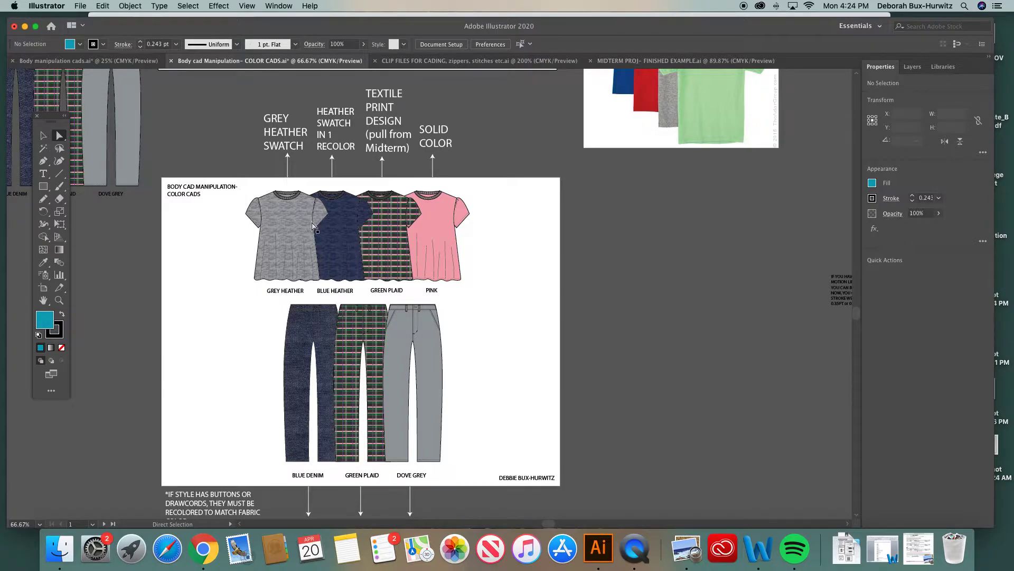
Zoom and pan around the color cads artboard to examine the four tops and three pants with their fabric fills
{"action": "scroll", "coordinate": [313, 231], "scroll_direction": "up", "scroll_amount": 2}
{"action": "left_click", "coordinate": [60, 299]}
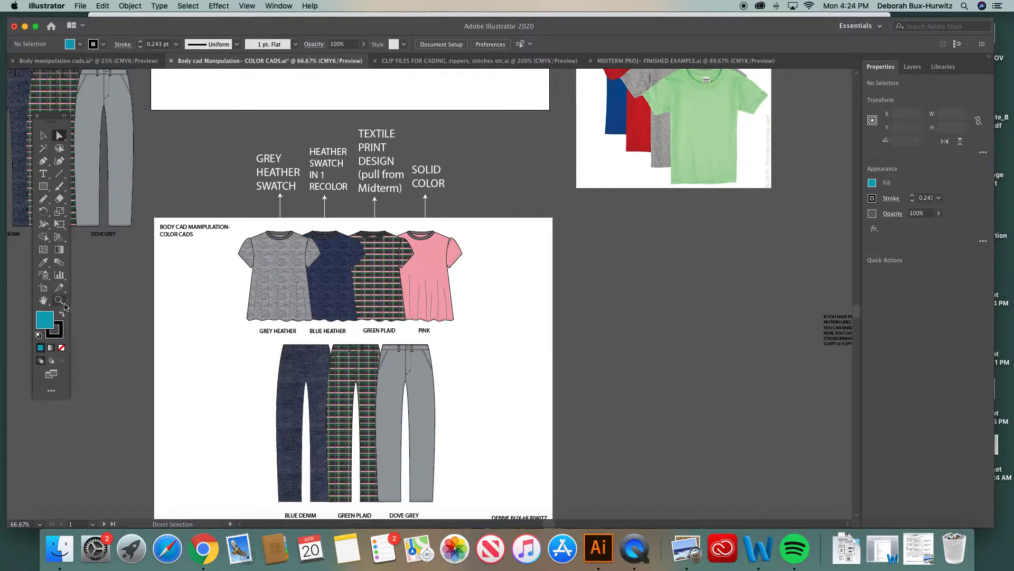
{"action": "left_click_drag", "start_coordinate": [250, 187], "coordinate": [509, 315]}
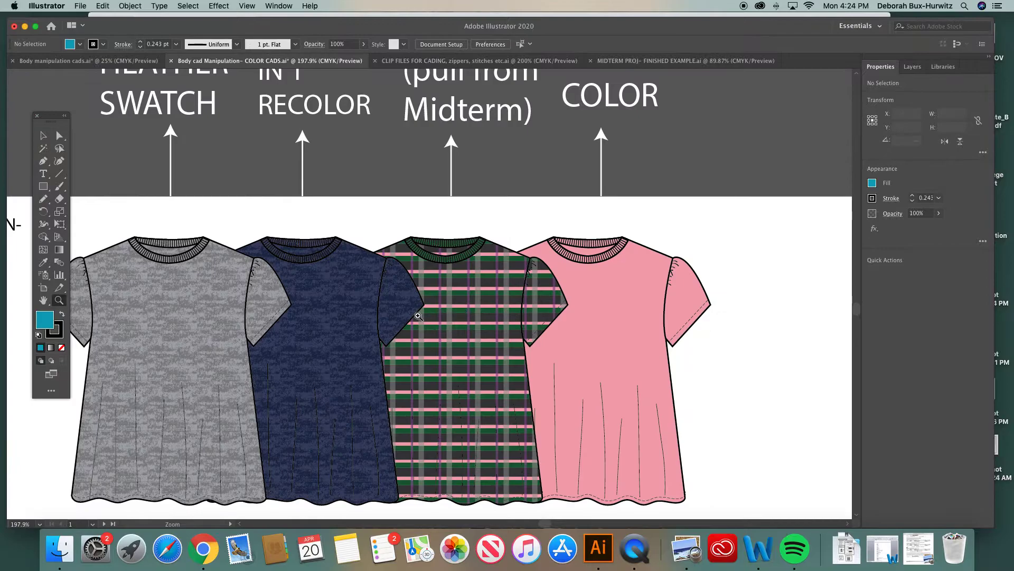
{"action": "scroll", "coordinate": [418, 316], "scroll_direction": "down", "scroll_amount": 2}
{"action": "scroll", "coordinate": [418, 316], "scroll_direction": "left", "scroll_amount": 2}
{"action": "scroll", "coordinate": [418, 316], "scroll_direction": "down", "scroll_amount": 2}
{"action": "scroll", "coordinate": [418, 315], "scroll_direction": "left", "scroll_amount": 2}
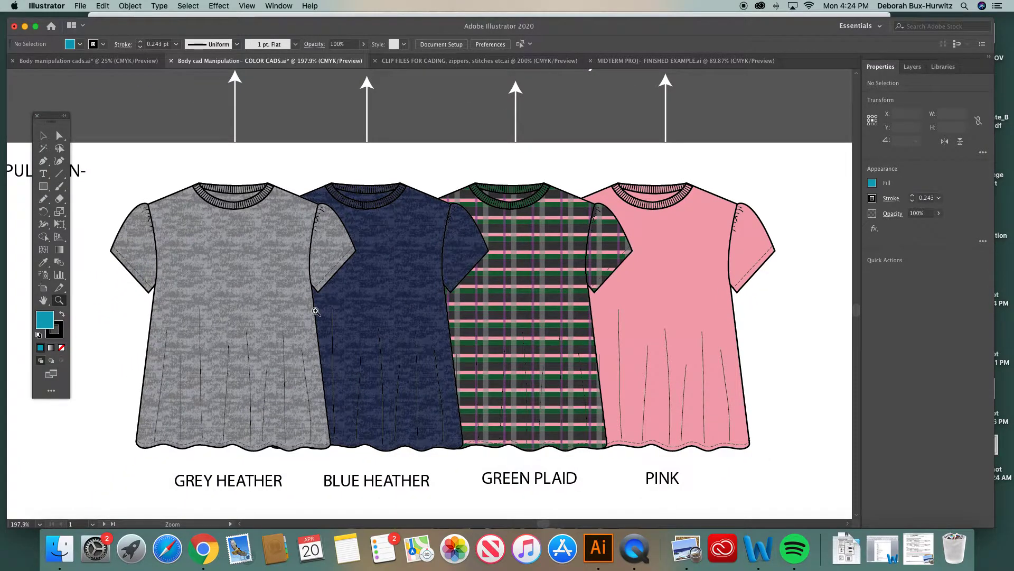
{"action": "key", "text": "super+minus"}
{"action": "key", "text": "super+minus"}
{"action": "scroll", "coordinate": [316, 312], "scroll_direction": "right", "scroll_amount": 1}
{"action": "scroll", "coordinate": [316, 312], "scroll_direction": "right", "scroll_amount": 1}
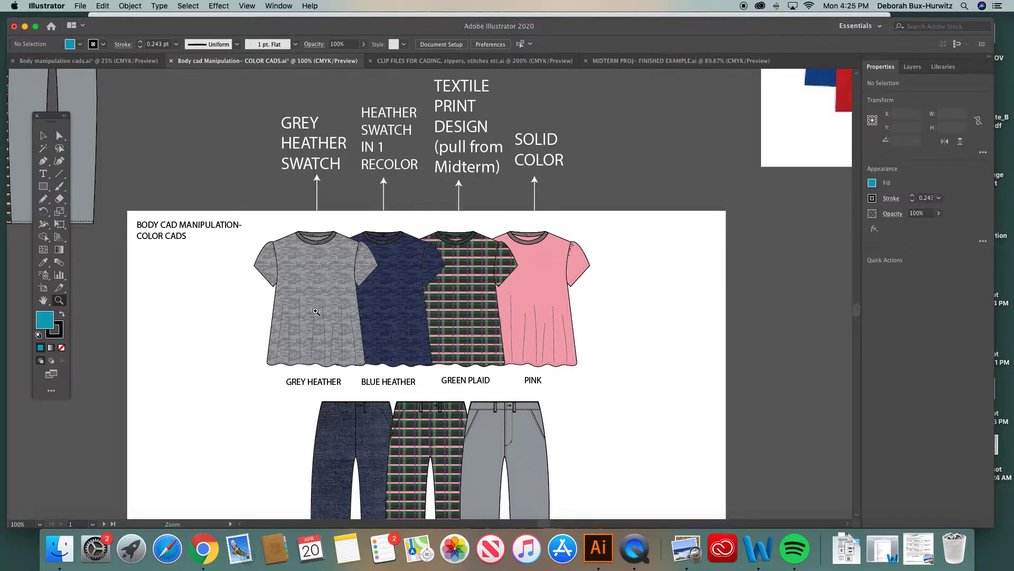
{"action": "scroll", "coordinate": [339, 311], "scroll_direction": "down", "scroll_amount": 5}
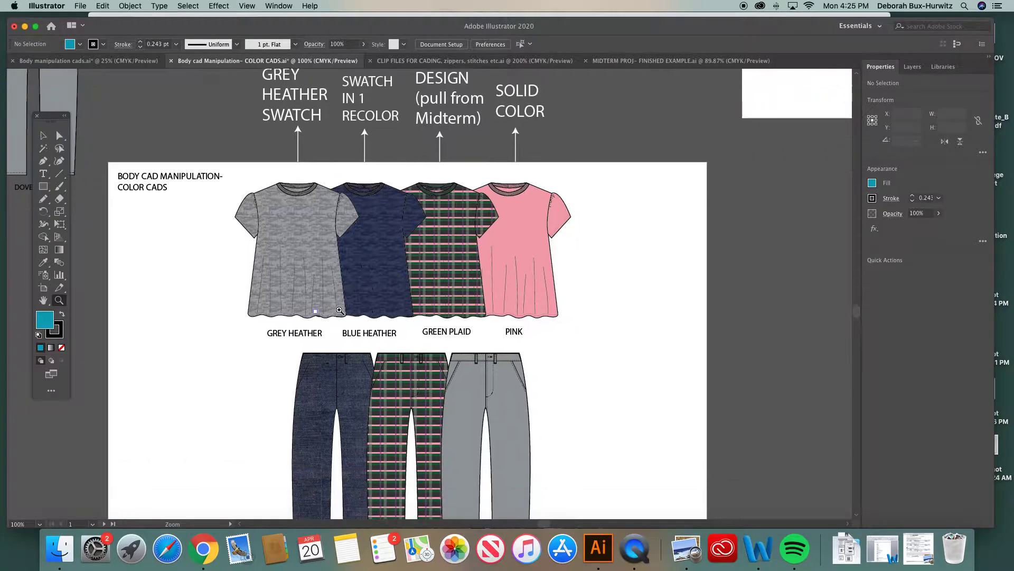
{"action": "scroll", "coordinate": [339, 310], "scroll_direction": "down", "scroll_amount": 2}
{"action": "key", "text": "super+minus"}
{"action": "scroll", "coordinate": [340, 310], "scroll_direction": "right", "scroll_amount": 1}
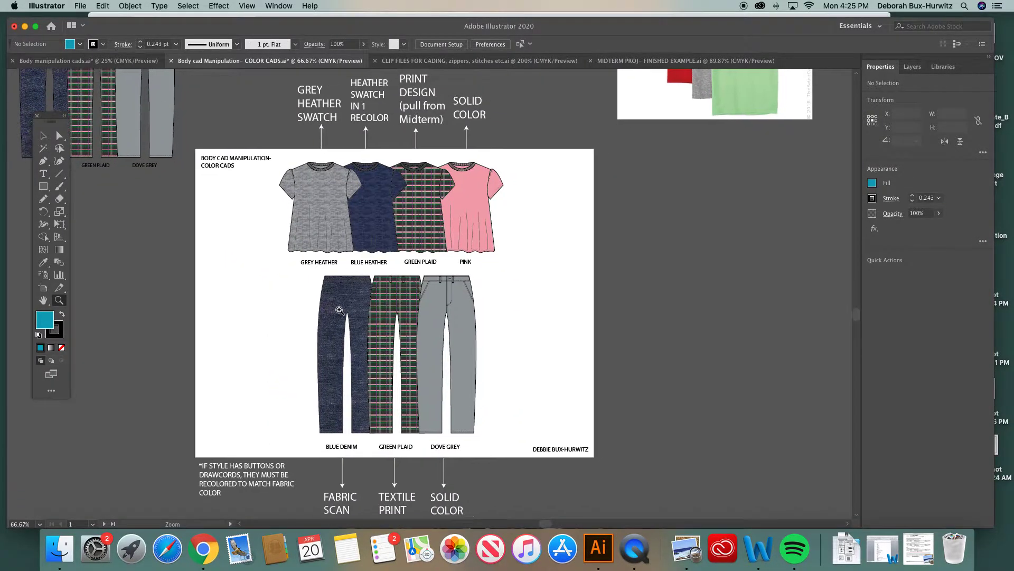
Zoom back into the row of tops labelled grey heather, blue heather, green plaid and pink to examine them closer
{"action": "left_click", "coordinate": [43, 136]}
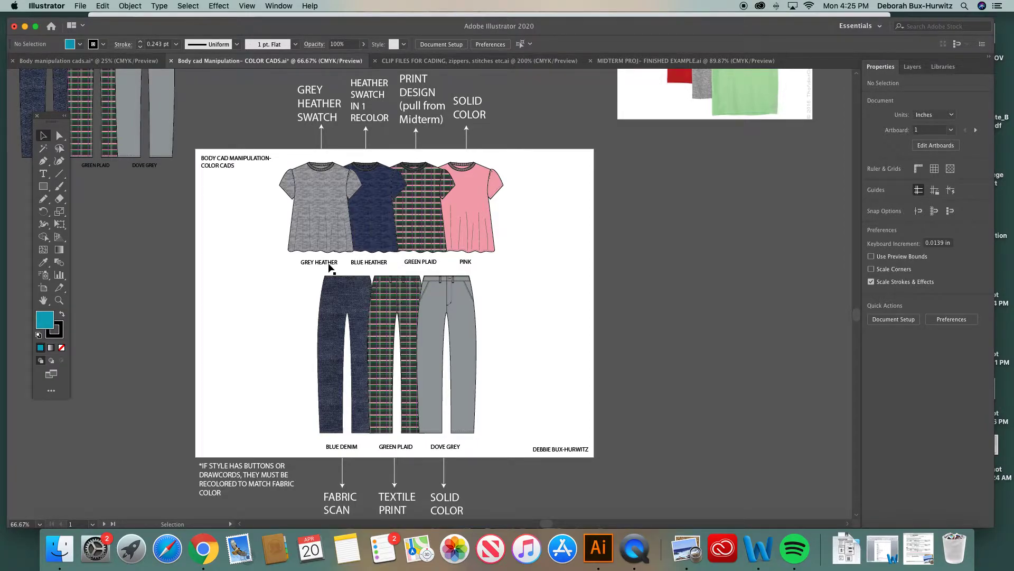
{"action": "left_click", "coordinate": [59, 300]}
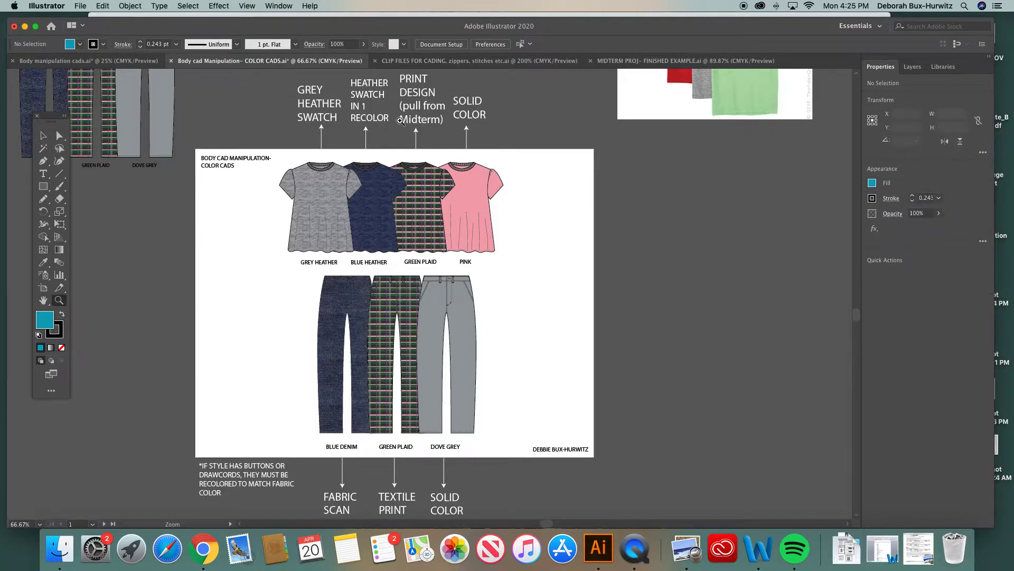
{"action": "left_click", "coordinate": [43, 136]}
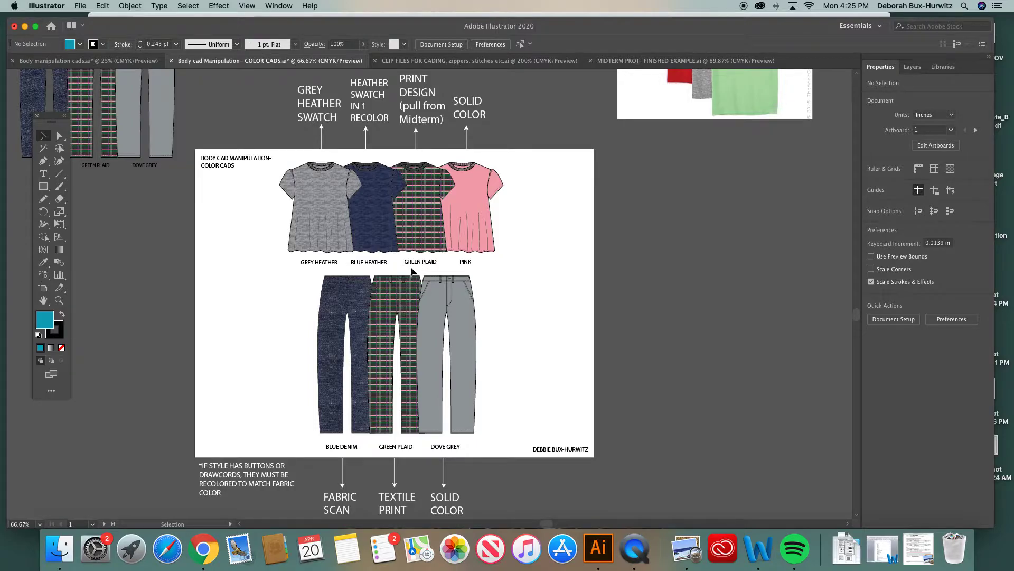
{"action": "scroll", "coordinate": [422, 108], "scroll_direction": "up", "scroll_amount": 3}
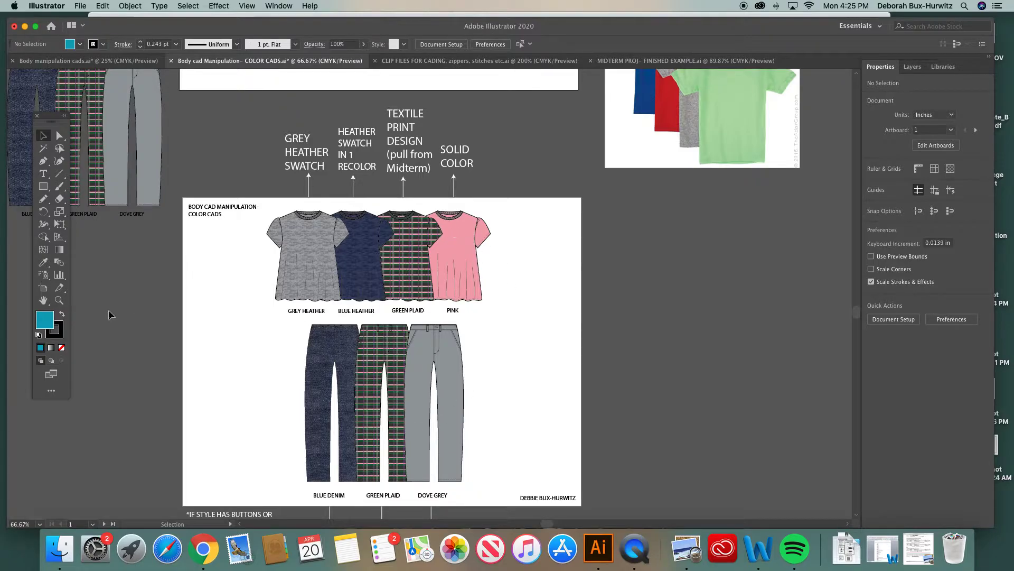
{"action": "left_click", "coordinate": [61, 300]}
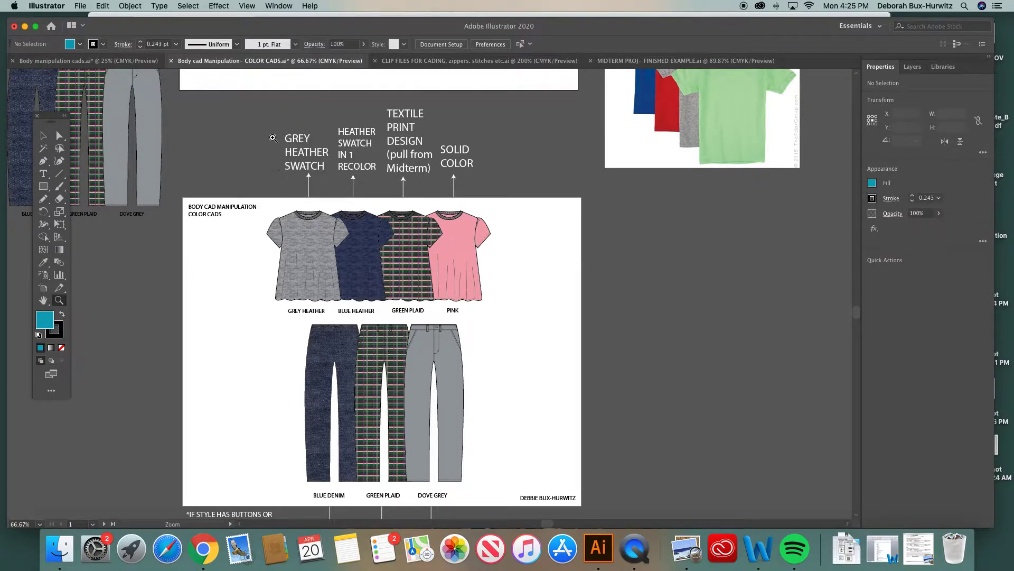
{"action": "left_click_drag", "start_coordinate": [264, 146], "coordinate": [529, 354]}
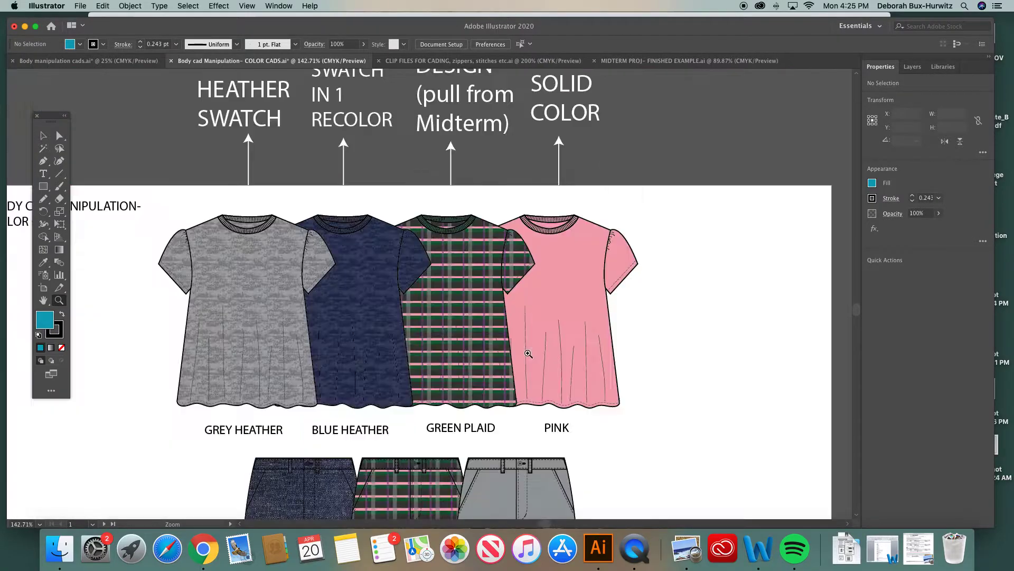
{"action": "scroll", "coordinate": [386, 266], "scroll_direction": "up", "scroll_amount": 3}
{"action": "left_click_drag", "start_coordinate": [150, 235], "coordinate": [464, 395]}
{"action": "scroll", "coordinate": [465, 395], "scroll_direction": "down", "scroll_amount": 3}
Pan across the tops at high magnification to examine the neck ribbing, sleeve stitching and pleat lines on each fabric
{"action": "left_click", "coordinate": [60, 136]}
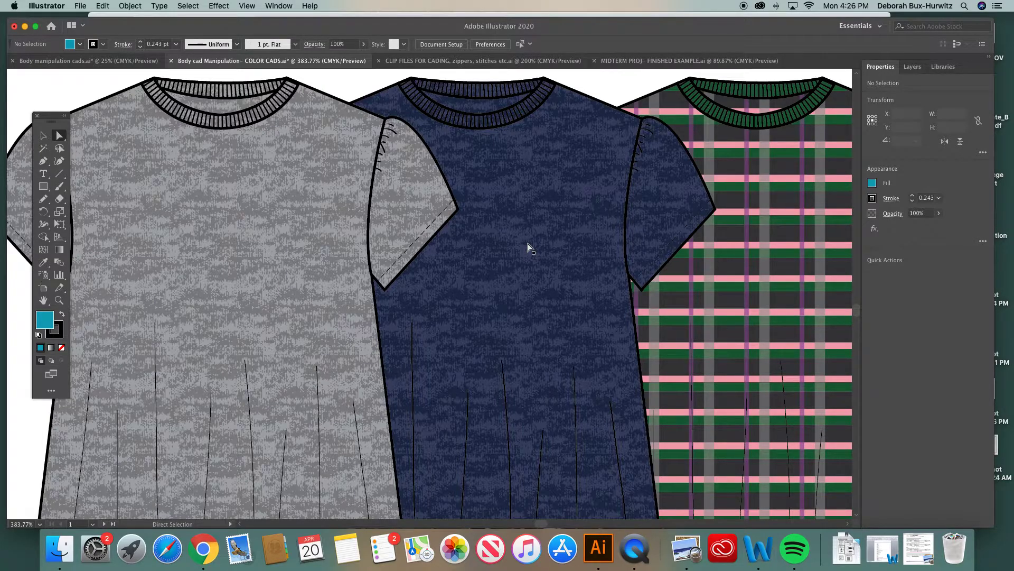
{"action": "scroll", "coordinate": [516, 235], "scroll_direction": "up", "scroll_amount": 3}
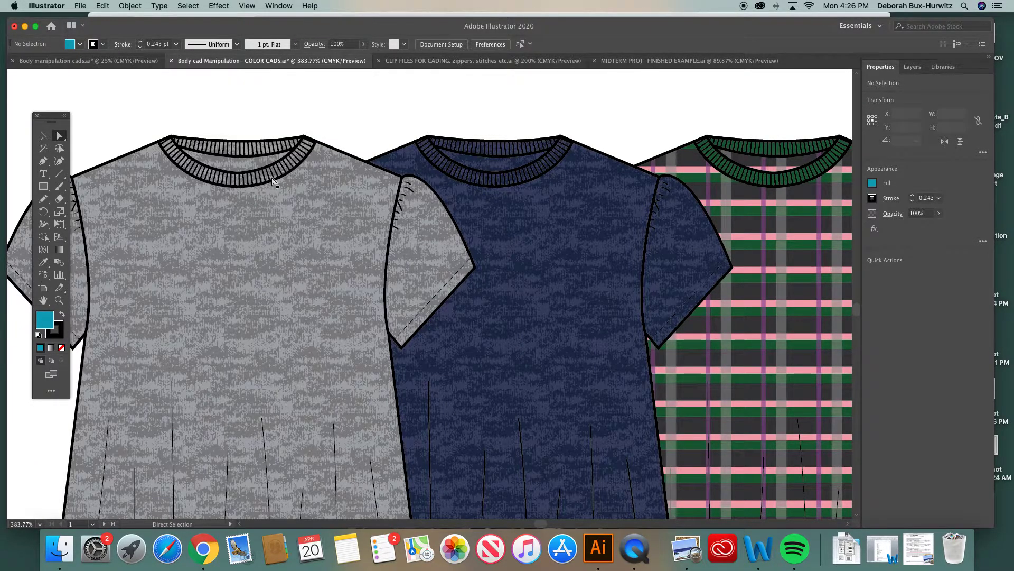
{"action": "scroll", "coordinate": [489, 179], "scroll_direction": "right", "scroll_amount": 6}
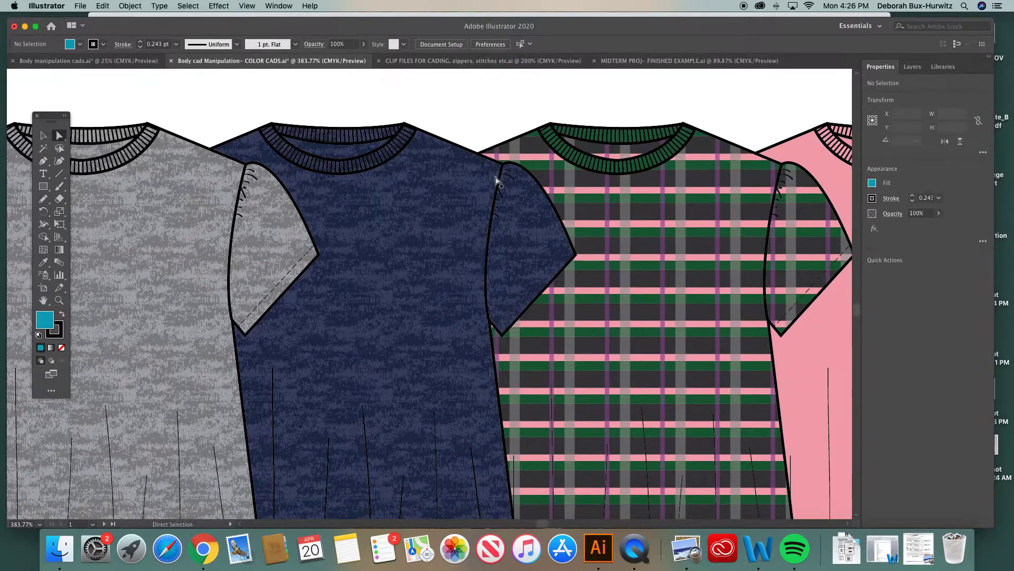
{"action": "scroll", "coordinate": [657, 215], "scroll_direction": "right", "scroll_amount": 4}
{"action": "scroll", "coordinate": [661, 216], "scroll_direction": "right", "scroll_amount": 1}
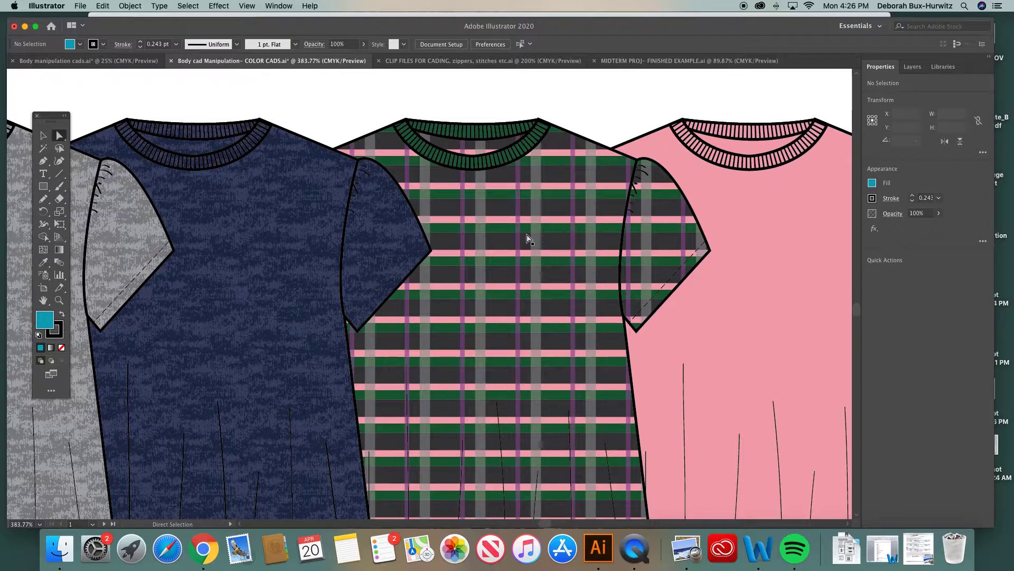
{"action": "scroll", "coordinate": [528, 238], "scroll_direction": "right", "scroll_amount": 1}
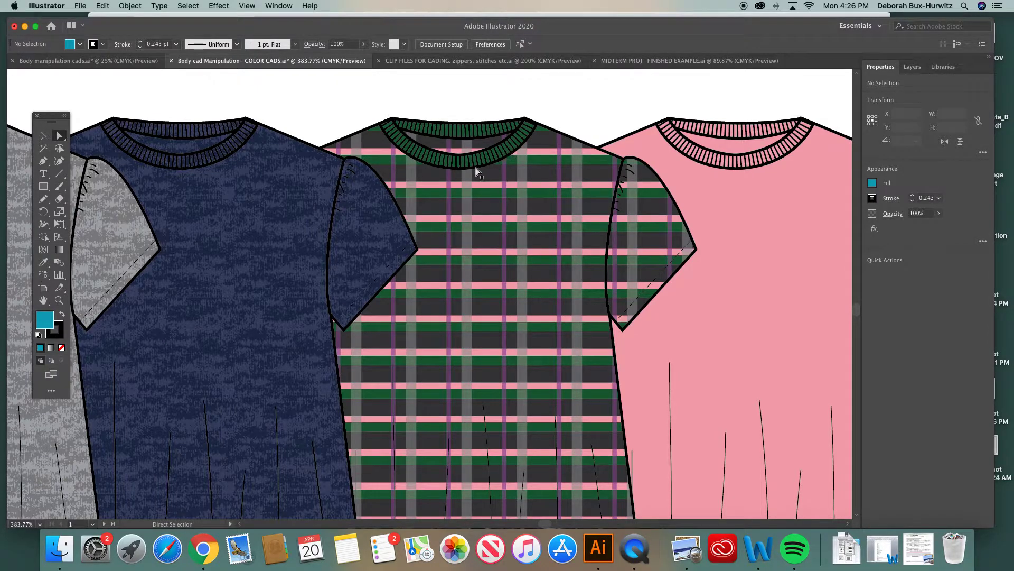
{"action": "scroll", "coordinate": [319, 182], "scroll_direction": "left", "scroll_amount": 5}
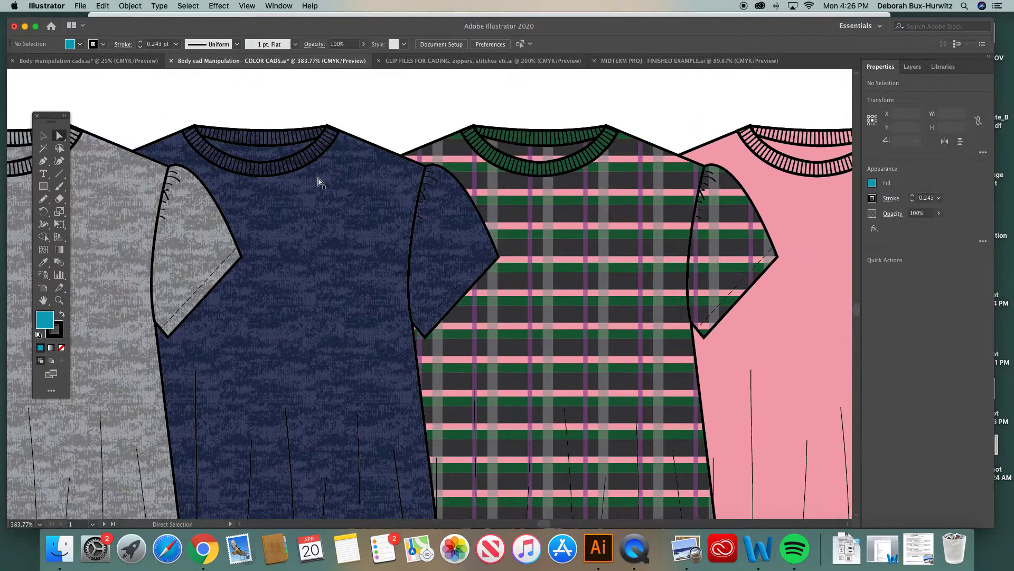
{"action": "scroll", "coordinate": [319, 181], "scroll_direction": "left", "scroll_amount": 6}
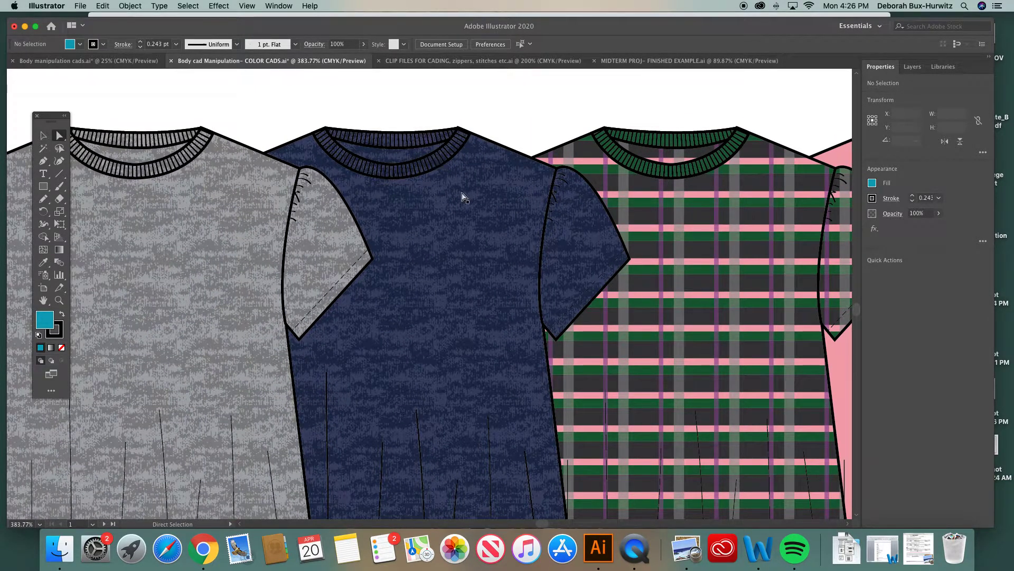
{"action": "scroll", "coordinate": [463, 197], "scroll_direction": "right", "scroll_amount": 10}
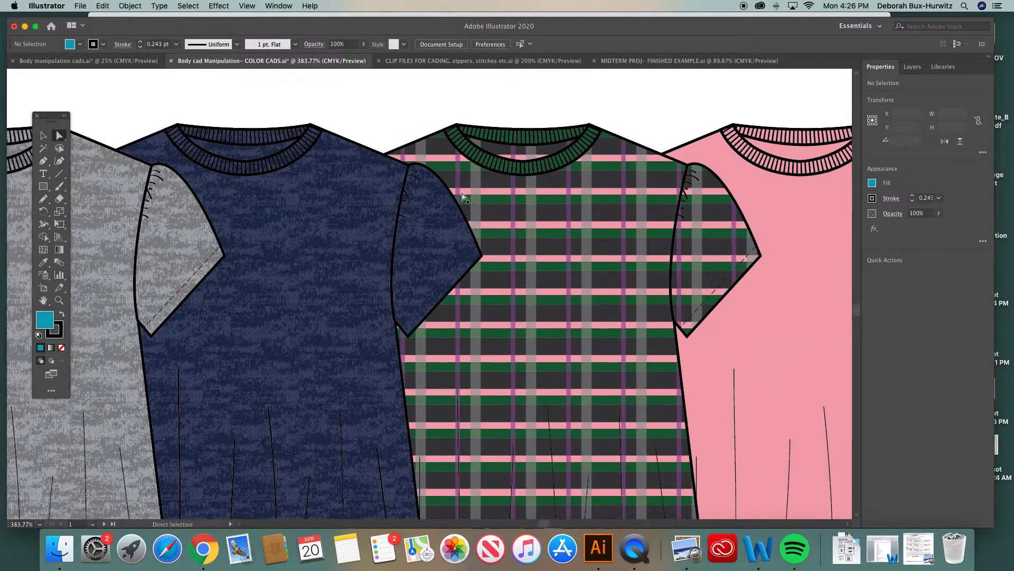
{"action": "scroll", "coordinate": [463, 197], "scroll_direction": "right", "scroll_amount": 5}
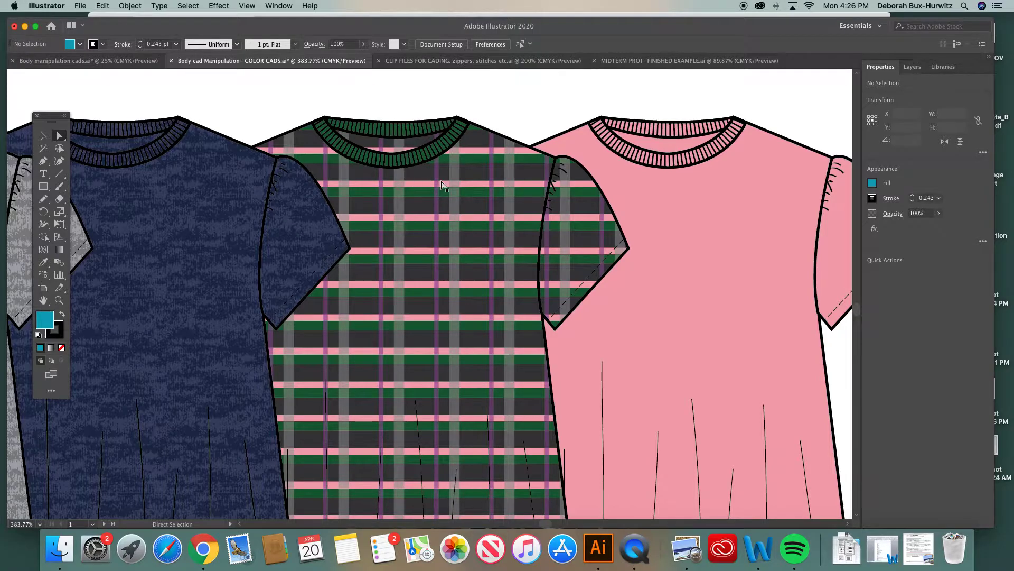
{"action": "scroll", "coordinate": [621, 167], "scroll_direction": "right", "scroll_amount": 3}
{"action": "scroll", "coordinate": [622, 167], "scroll_direction": "down", "scroll_amount": 1}
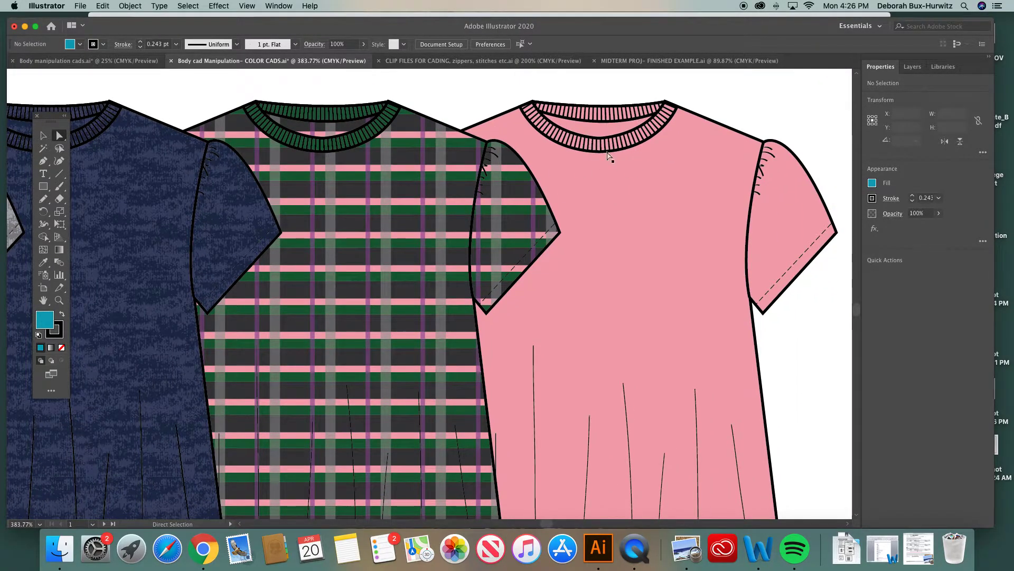
{"action": "key", "text": "super+minus"}
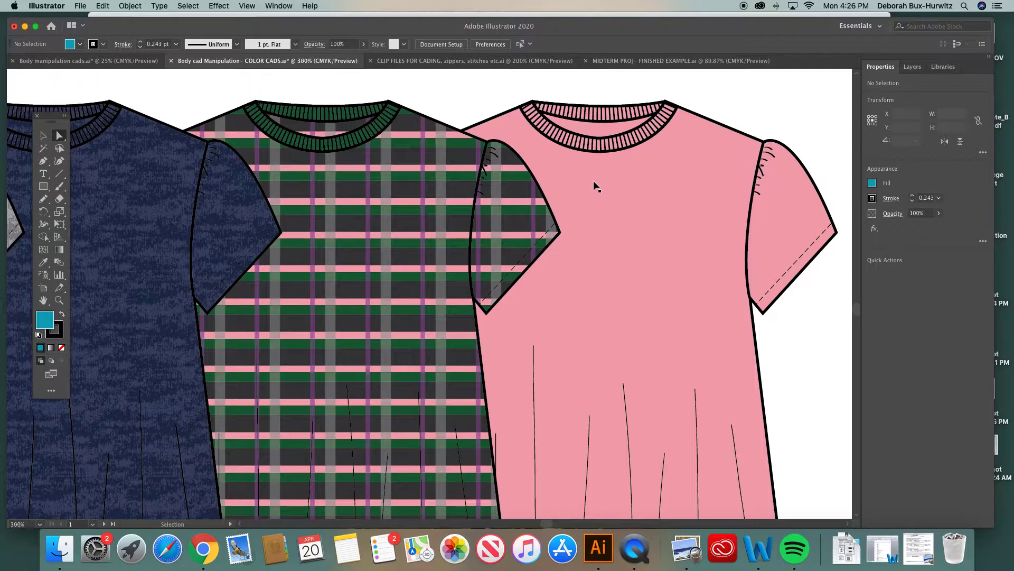
{"action": "scroll", "coordinate": [549, 354], "scroll_direction": "down", "scroll_amount": 5}
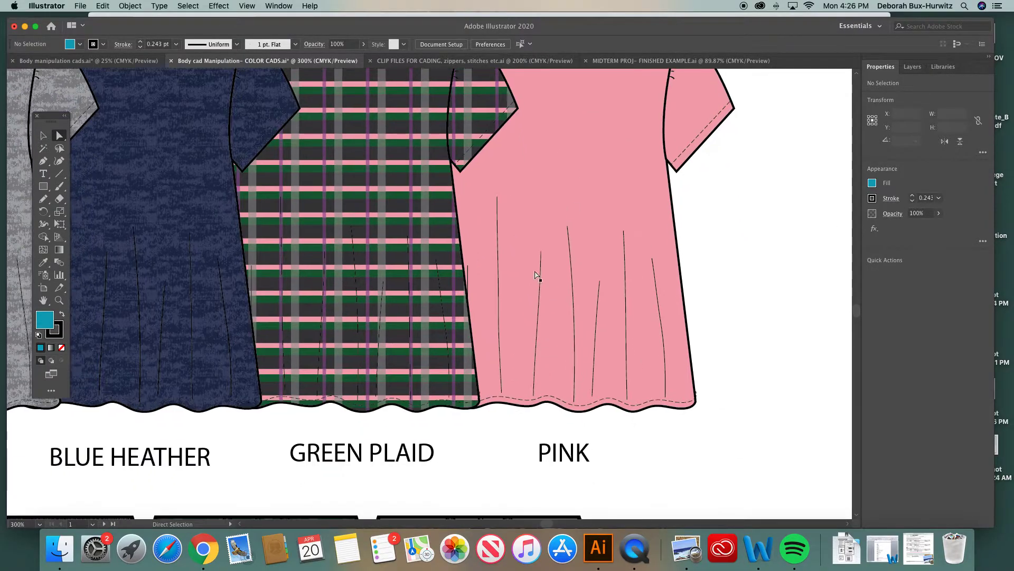
{"action": "scroll", "coordinate": [538, 355], "scroll_direction": "up", "scroll_amount": 3}
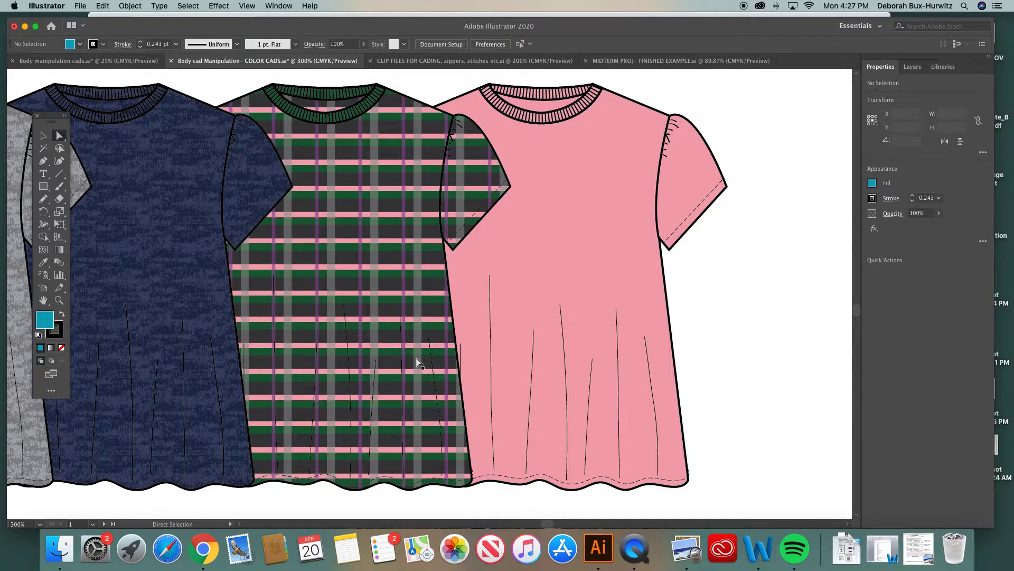
{"action": "scroll", "coordinate": [345, 341], "scroll_direction": "left", "scroll_amount": 5}
{"action": "scroll", "coordinate": [344, 343], "scroll_direction": "down", "scroll_amount": 2}
{"action": "scroll", "coordinate": [344, 342], "scroll_direction": "left", "scroll_amount": 5}
{"action": "scroll", "coordinate": [344, 342], "scroll_direction": "down", "scroll_amount": 1}
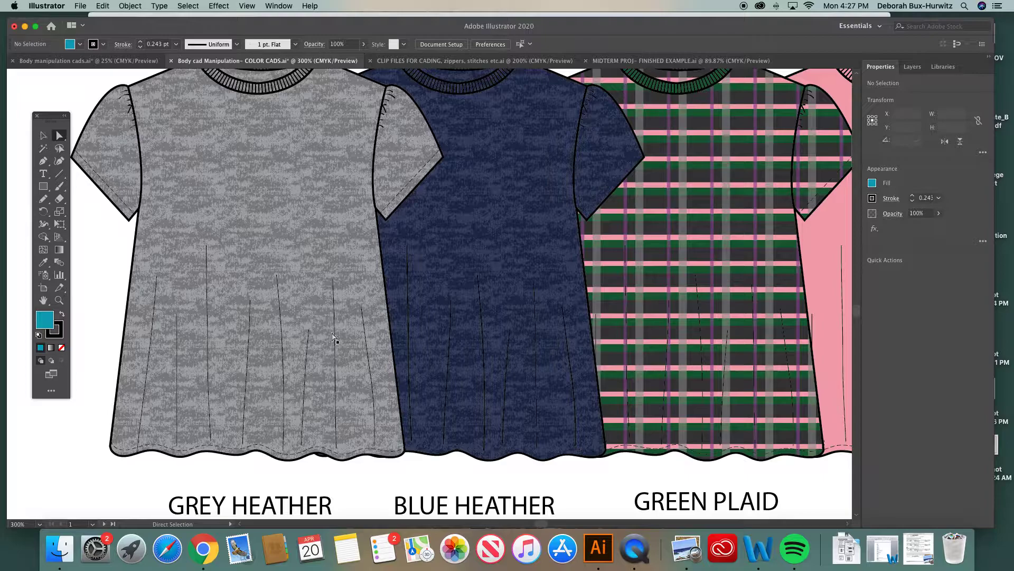
{"action": "left_click", "coordinate": [335, 312]}
{"action": "left_click", "coordinate": [39, 334]}
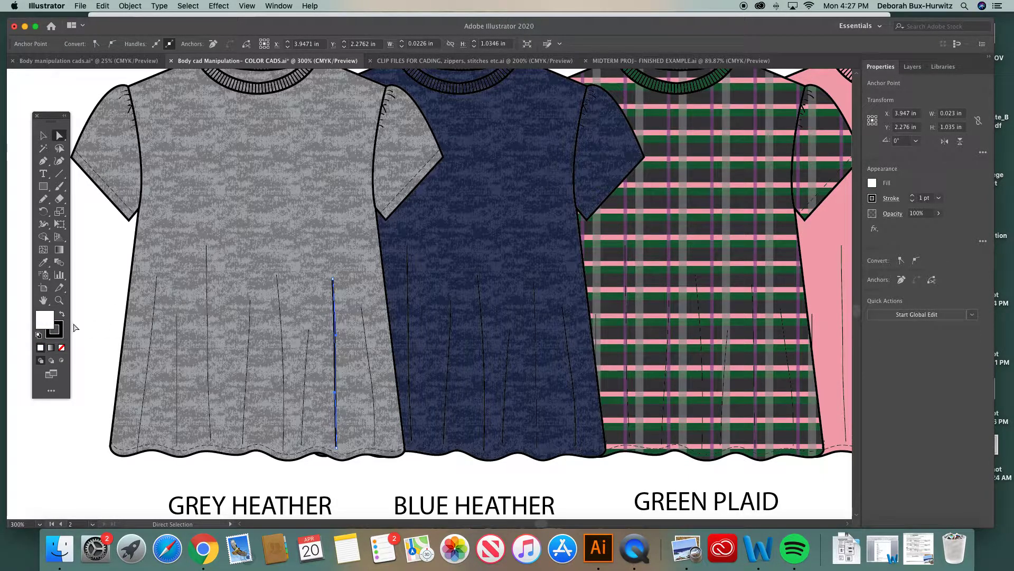
{"action": "key", "text": "super+z"}
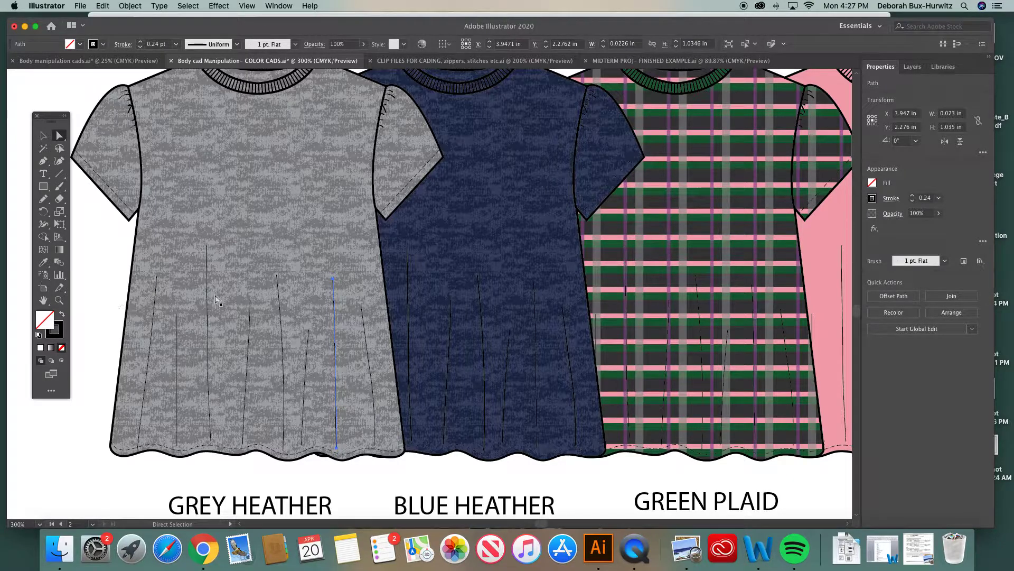
Select one pleat line on the green plaid top and fill it with the blue color 446599 from the Color Picker
{"action": "left_click", "coordinate": [697, 292]}
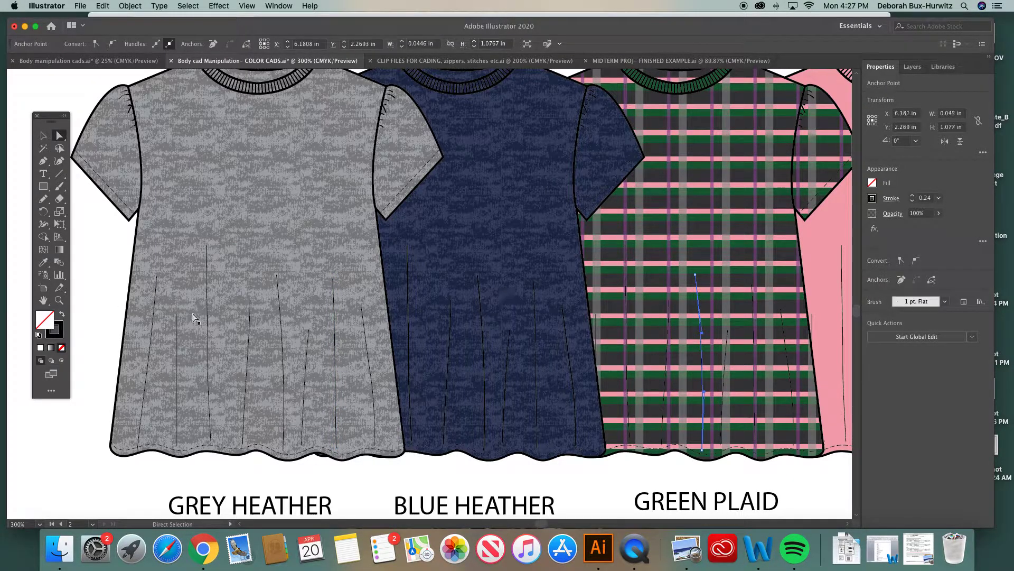
{"action": "double_click", "coordinate": [49, 322]}
{"action": "left_click", "coordinate": [427, 261]}
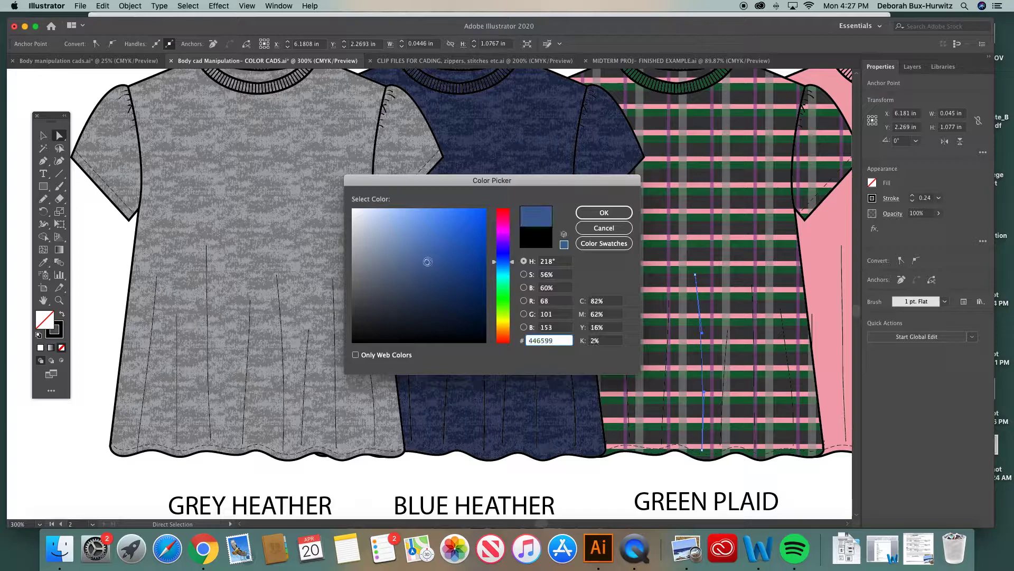
{"action": "left_click", "coordinate": [611, 212]}
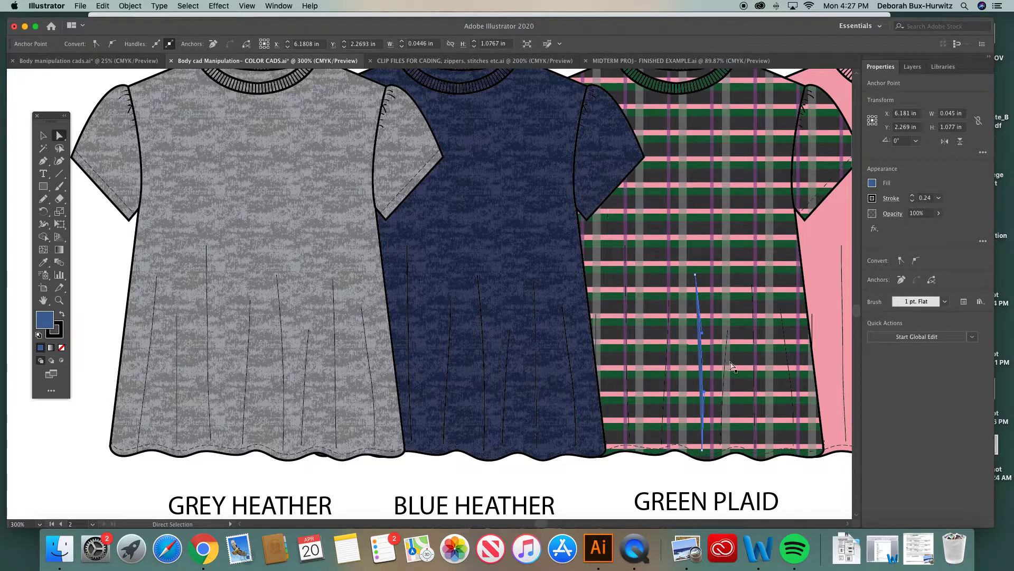
{"action": "left_click", "coordinate": [744, 468]}
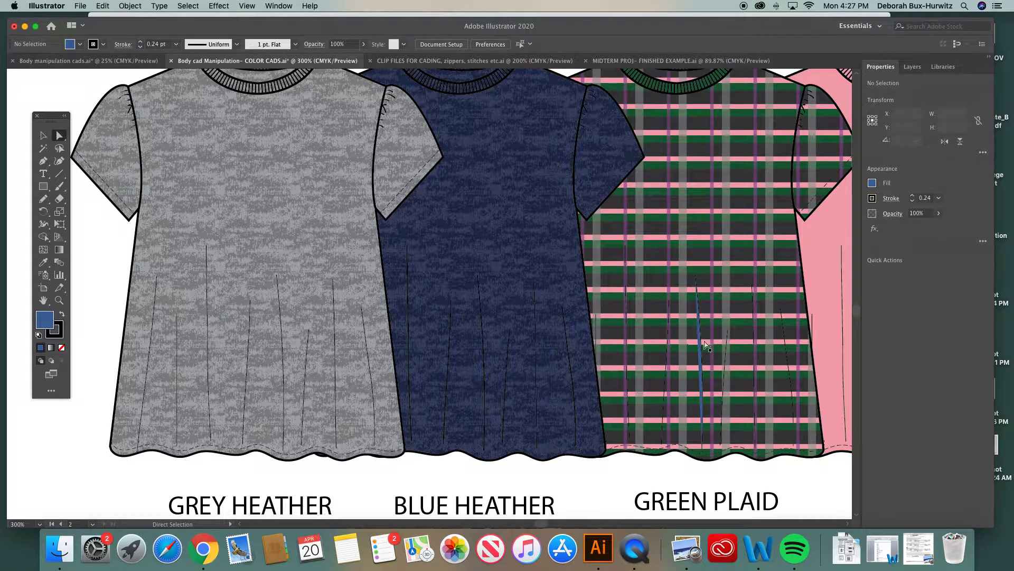
Zoom in on the green plaid top to inspect the recolored pleat line
{"action": "key", "text": "super+equal"}
{"action": "key", "text": "super+equal"}
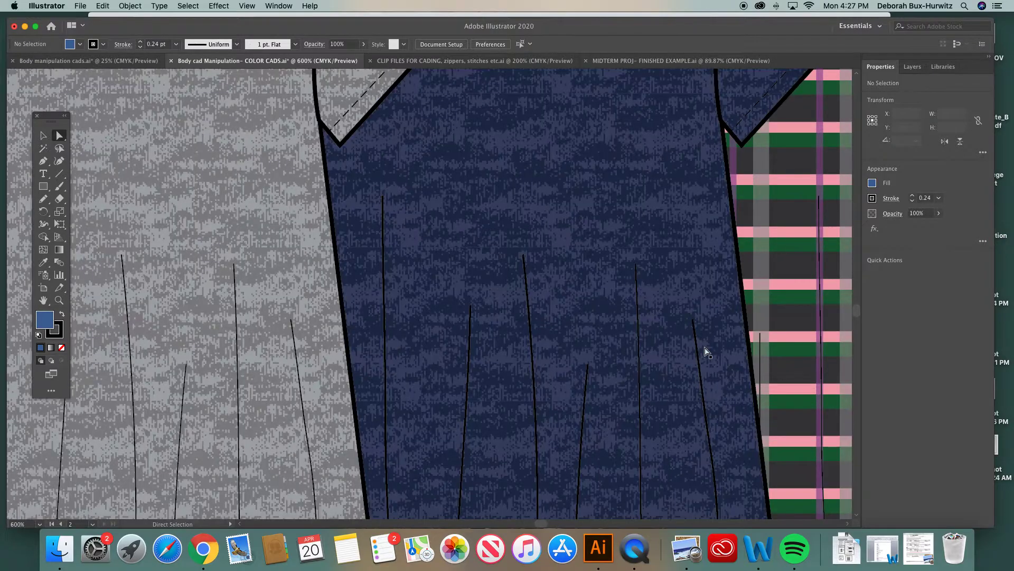
{"action": "scroll", "coordinate": [707, 351], "scroll_direction": "right", "scroll_amount": 4}
{"action": "scroll", "coordinate": [707, 351], "scroll_direction": "right", "scroll_amount": 5}
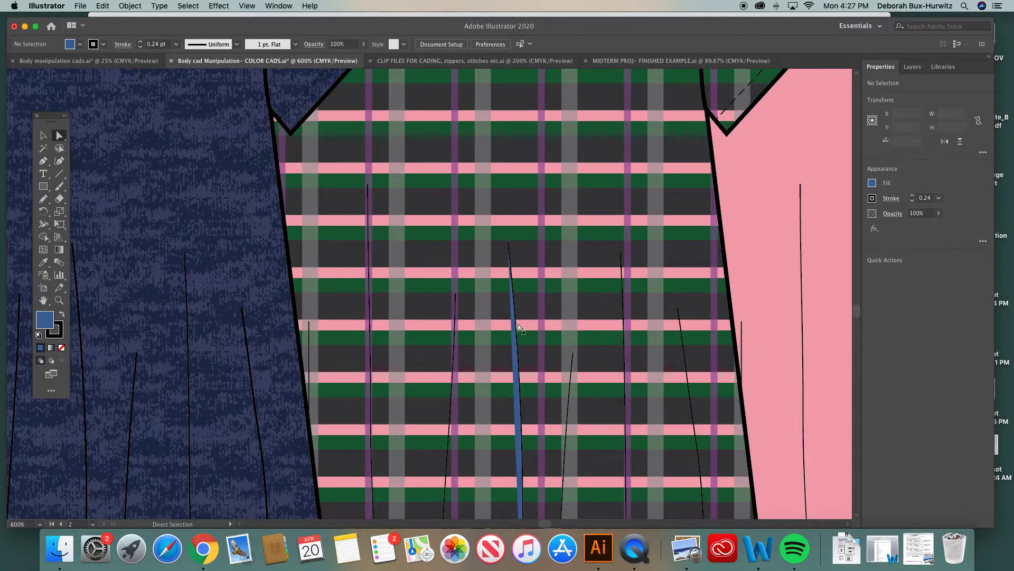
{"action": "scroll", "coordinate": [502, 289], "scroll_direction": "down", "scroll_amount": 3}
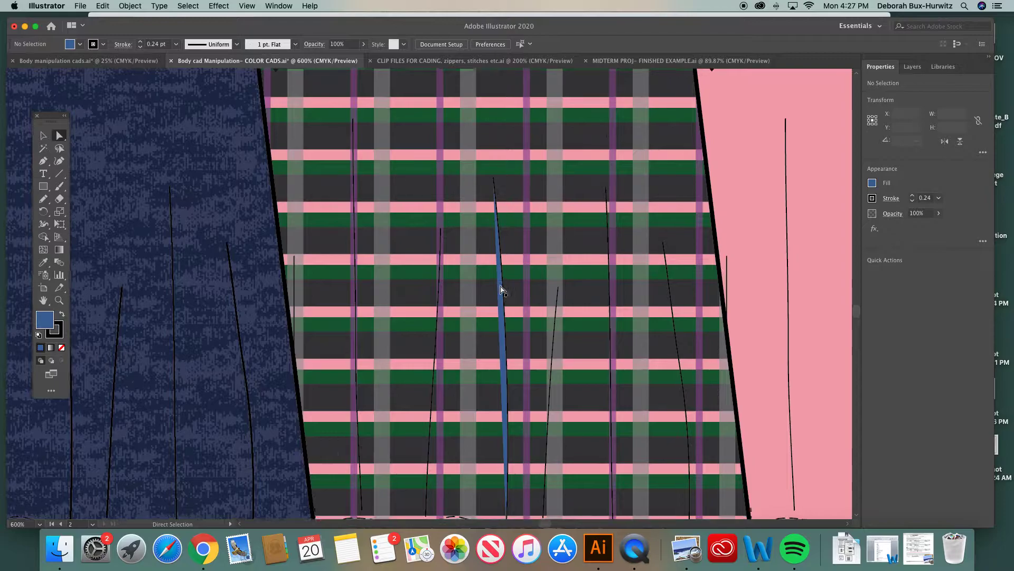
Select the recolored pleat line on the green plaid top and set its fill to none
{"action": "left_click", "coordinate": [491, 269]}
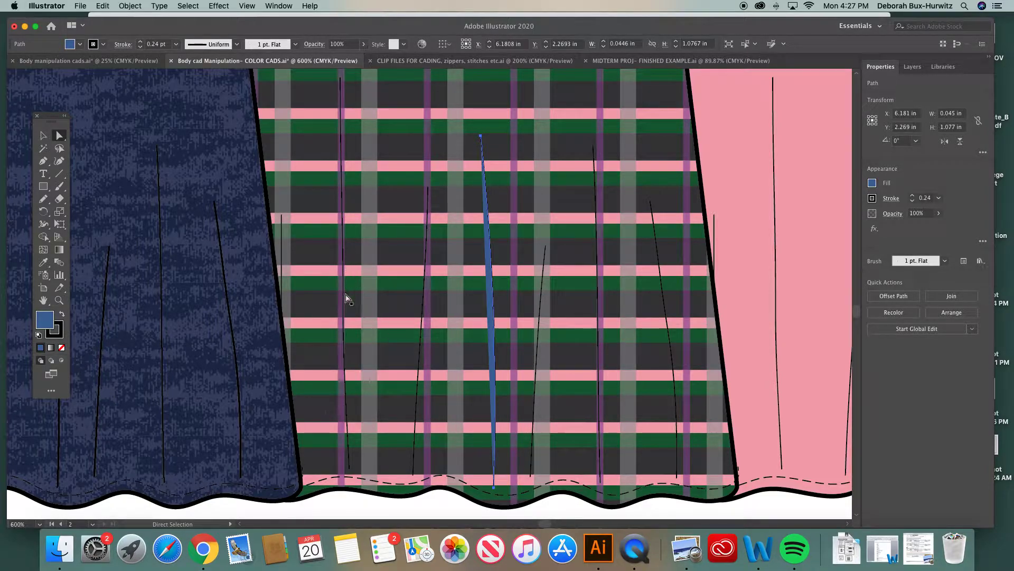
{"action": "left_click", "coordinate": [62, 348]}
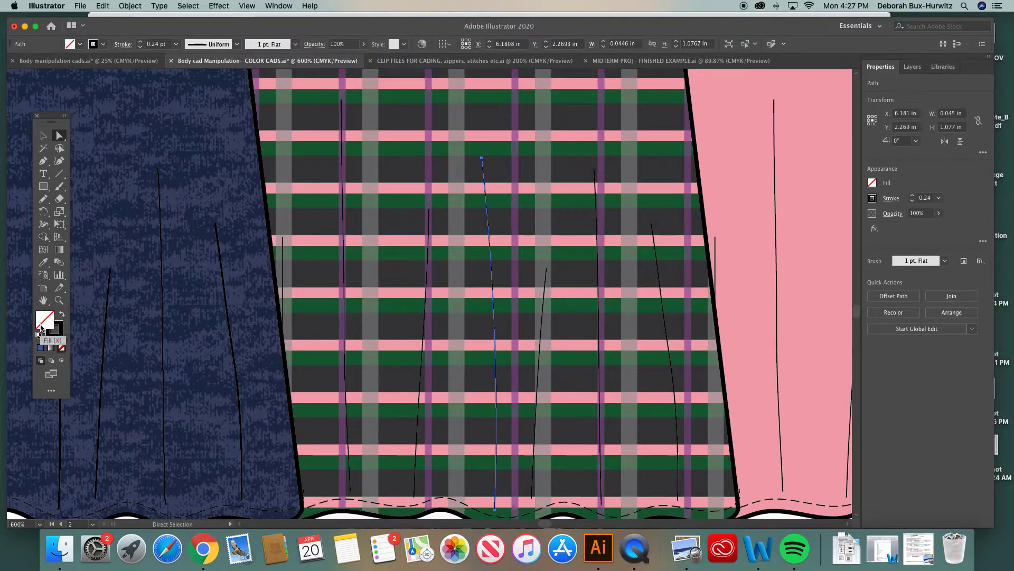
Zoom out and navigate to the artboard holding the blank hoodie and short-sleeve top flats
{"action": "key", "text": "super+minus"}
{"action": "key", "text": "super+minus"}
{"action": "key", "text": "super+minus"}
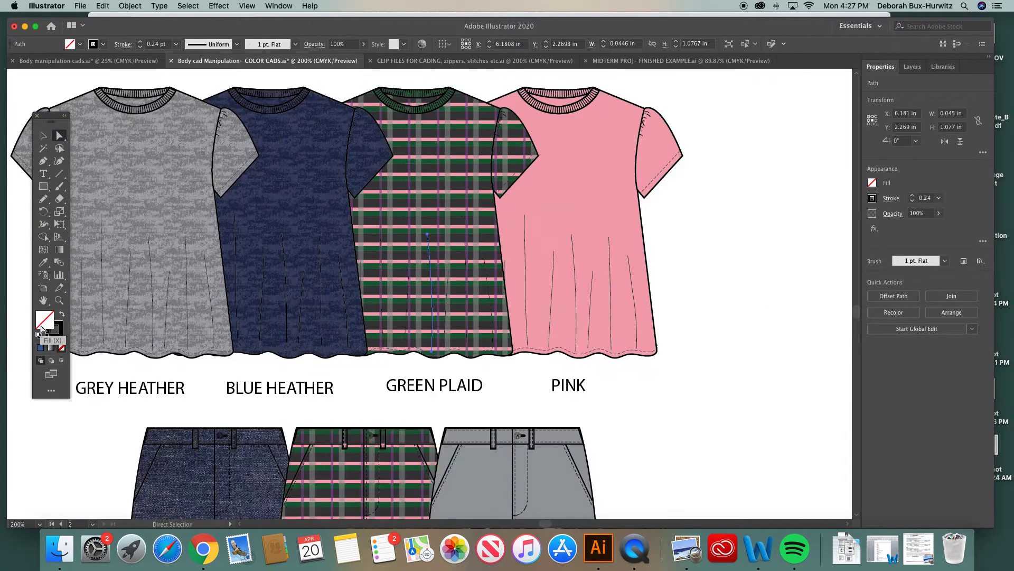
{"action": "key", "text": "super+minus"}
{"action": "key", "text": "super+minus"}
{"action": "key", "text": "super+minus"}
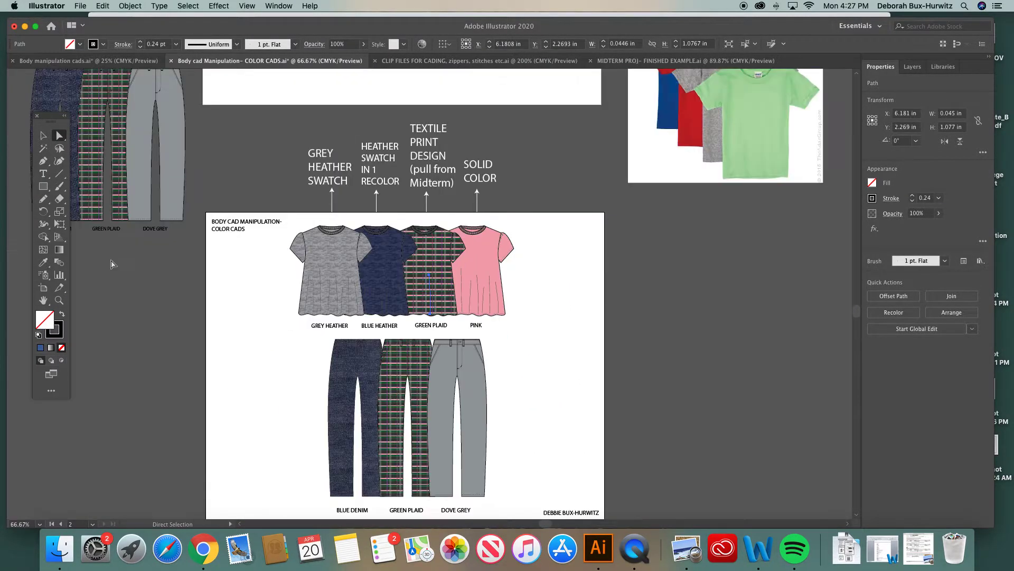
{"action": "scroll", "coordinate": [270, 167], "scroll_direction": "up", "scroll_amount": 10}
{"action": "scroll", "coordinate": [270, 167], "scroll_direction": "up", "scroll_amount": 5}
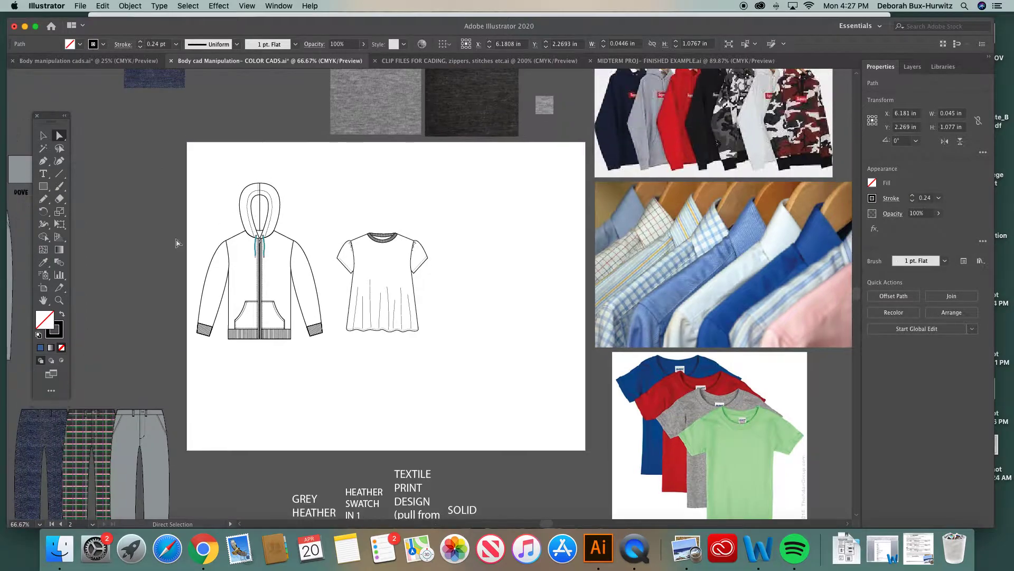
{"action": "left_click", "coordinate": [59, 300]}
{"action": "scroll", "coordinate": [321, 271], "scroll_direction": "up", "scroll_amount": 6}
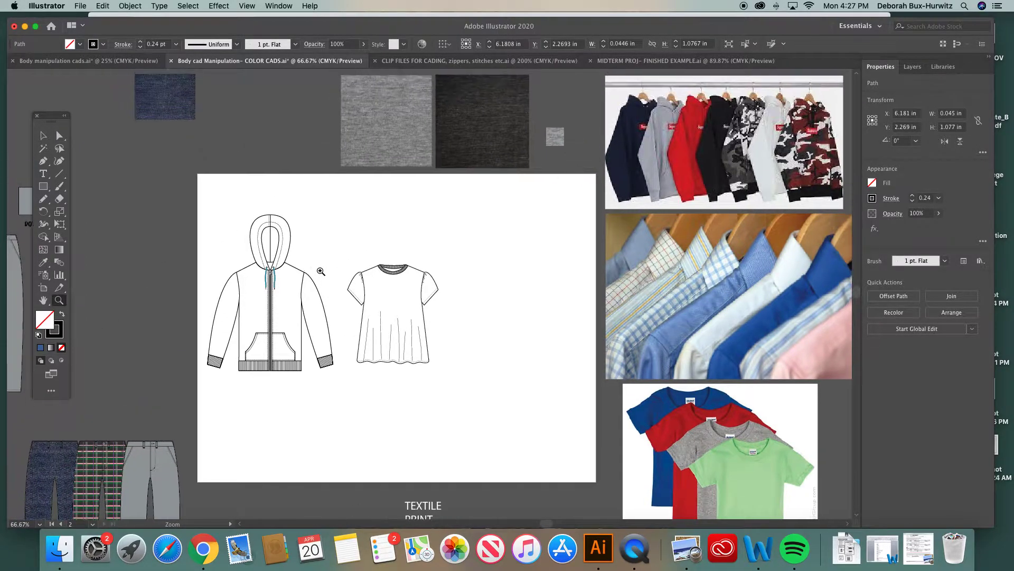
{"action": "left_click", "coordinate": [59, 135]}
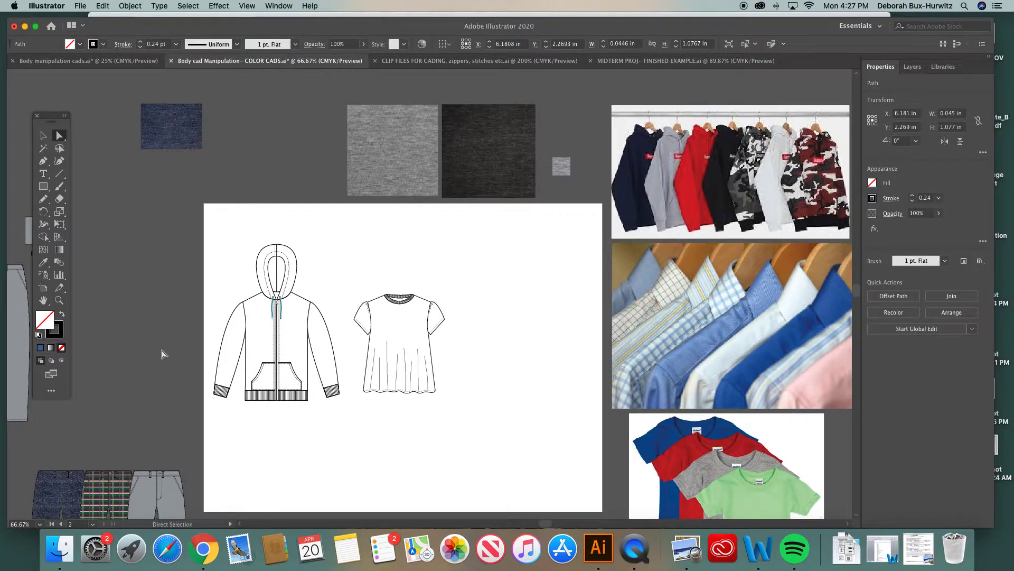
{"action": "left_click", "coordinate": [59, 300]}
{"action": "left_click_drag", "start_coordinate": [161, 98], "coordinate": [642, 446]}
{"action": "scroll", "coordinate": [571, 382], "scroll_direction": "right", "scroll_amount": 3}
{"action": "scroll", "coordinate": [571, 382], "scroll_direction": "down", "scroll_amount": 2}
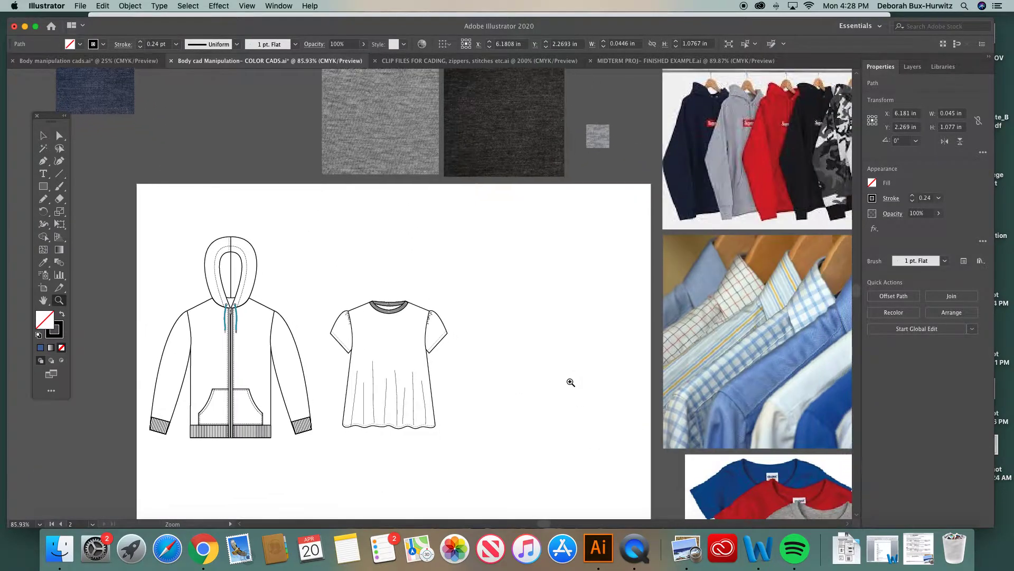
{"action": "left_click", "coordinate": [59, 135]}
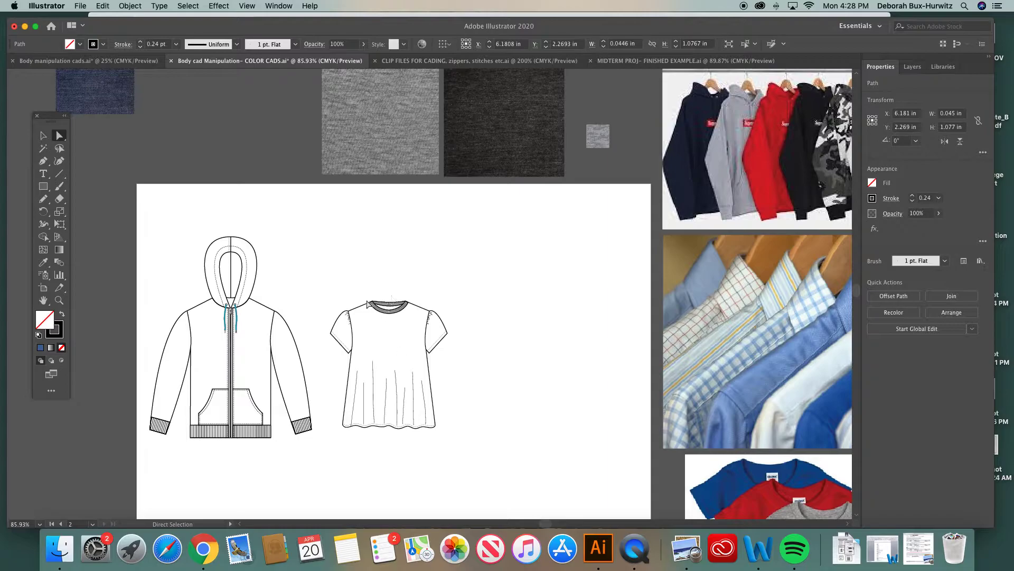
Select the pleated top's front view in the body manipulation CADs document and try pasting it beside the blank top flat
{"action": "left_click", "coordinate": [106, 61]}
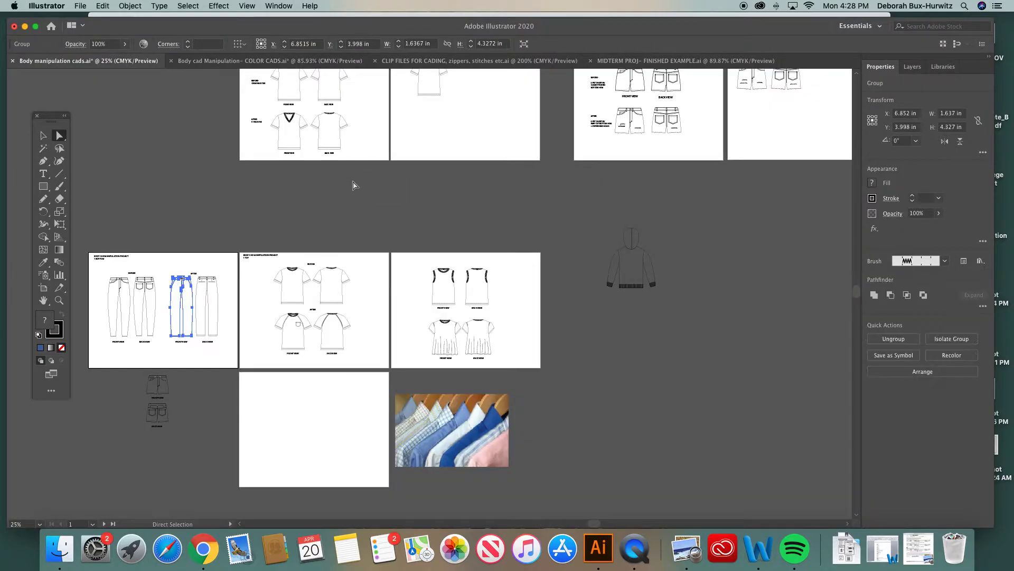
{"action": "scroll", "coordinate": [354, 185], "scroll_direction": "down", "scroll_amount": 2}
{"action": "scroll", "coordinate": [353, 185], "scroll_direction": "left", "scroll_amount": 2}
{"action": "left_click", "coordinate": [59, 300]}
{"action": "left_click_drag", "start_coordinate": [108, 220], "coordinate": [493, 364]}
{"action": "left_click", "coordinate": [43, 136]}
{"action": "left_click", "coordinate": [486, 198]}
{"action": "scroll", "coordinate": [360, 243], "scroll_direction": "left", "scroll_amount": 5}
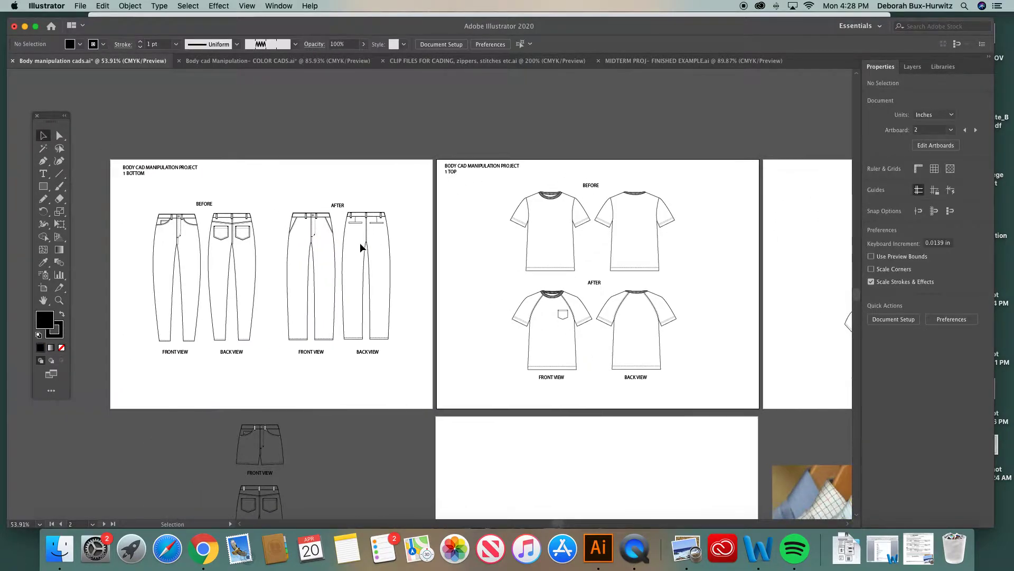
{"action": "scroll", "coordinate": [314, 264], "scroll_direction": "right", "scroll_amount": 1}
{"action": "scroll", "coordinate": [314, 270], "scroll_direction": "right", "scroll_amount": 10}
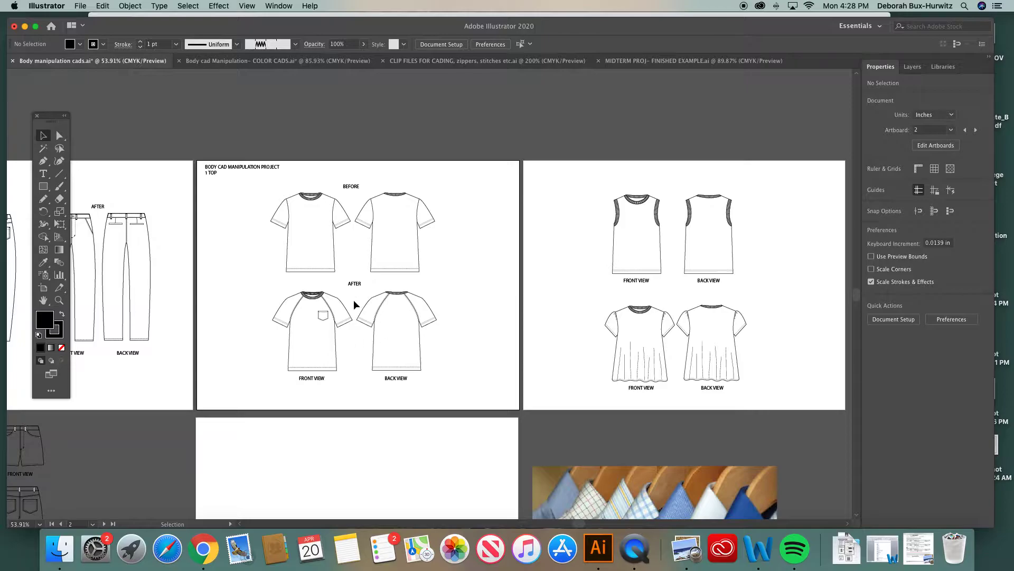
{"action": "scroll", "coordinate": [353, 300], "scroll_direction": "right", "scroll_amount": 9}
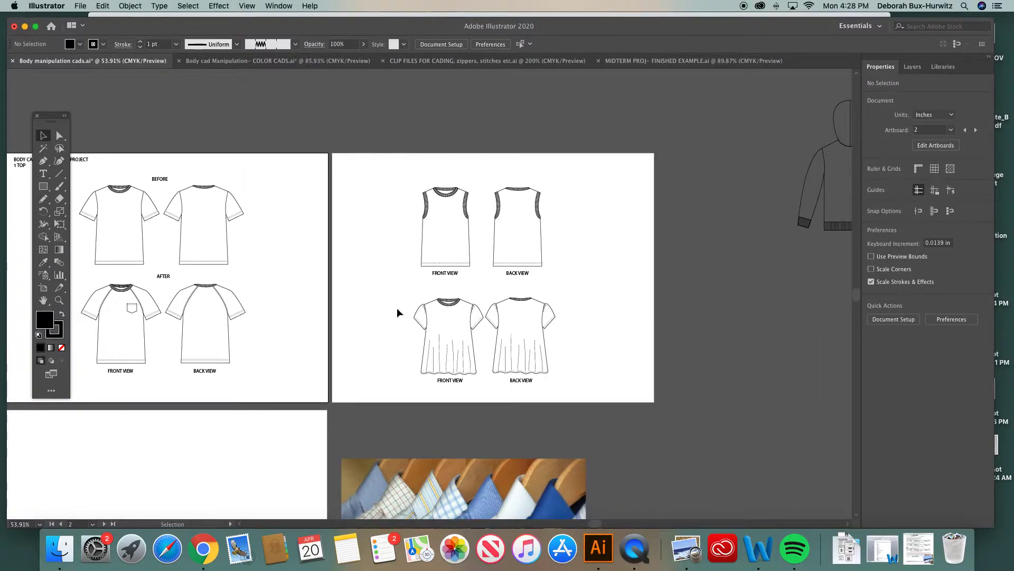
{"action": "scroll", "coordinate": [391, 316], "scroll_direction": "left", "scroll_amount": 3}
{"action": "left_click_drag", "start_coordinate": [474, 283], "coordinate": [546, 369]}
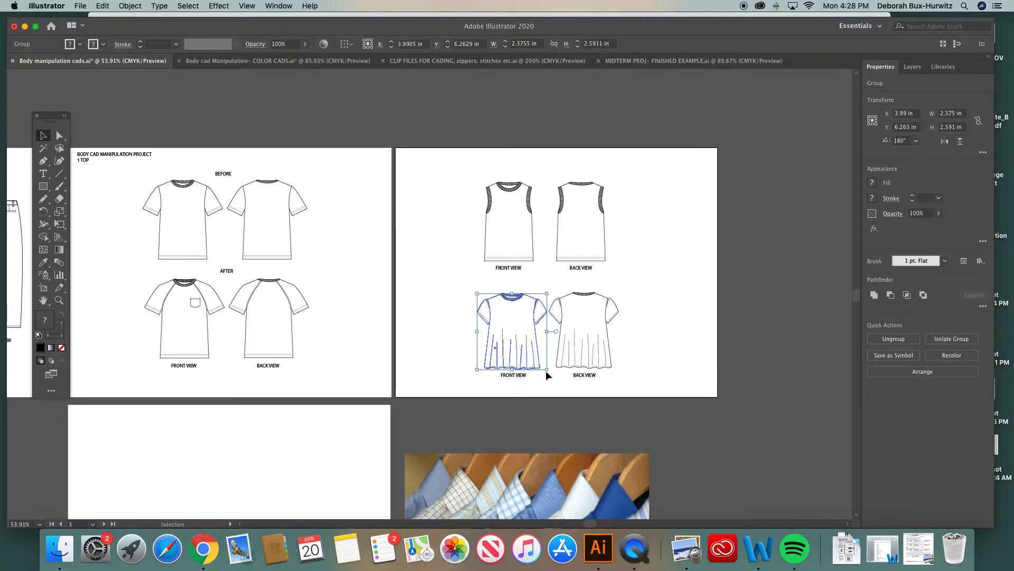
{"action": "left_click", "coordinate": [280, 59]}
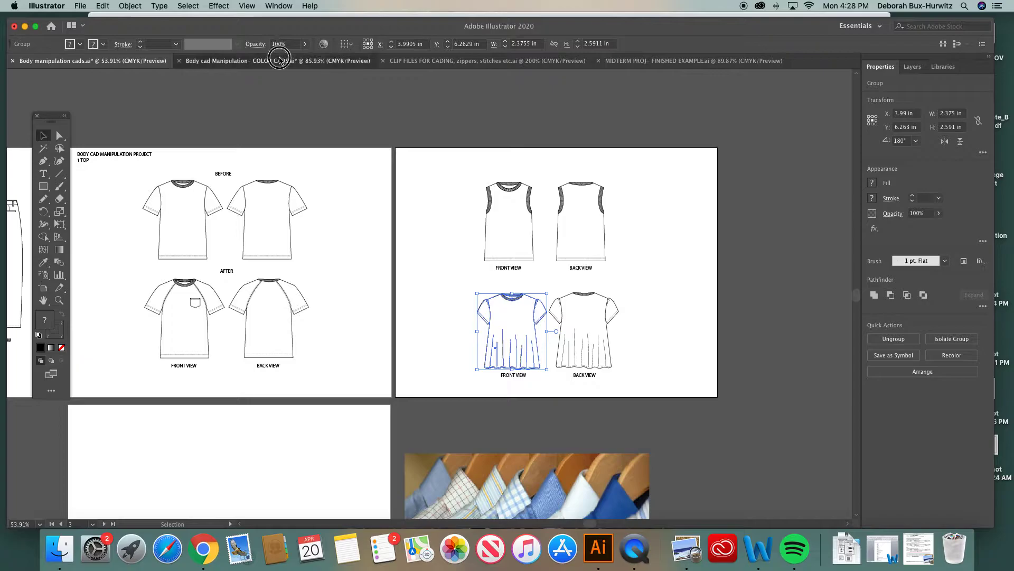
{"action": "scroll", "coordinate": [409, 208], "scroll_direction": "down", "scroll_amount": 1}
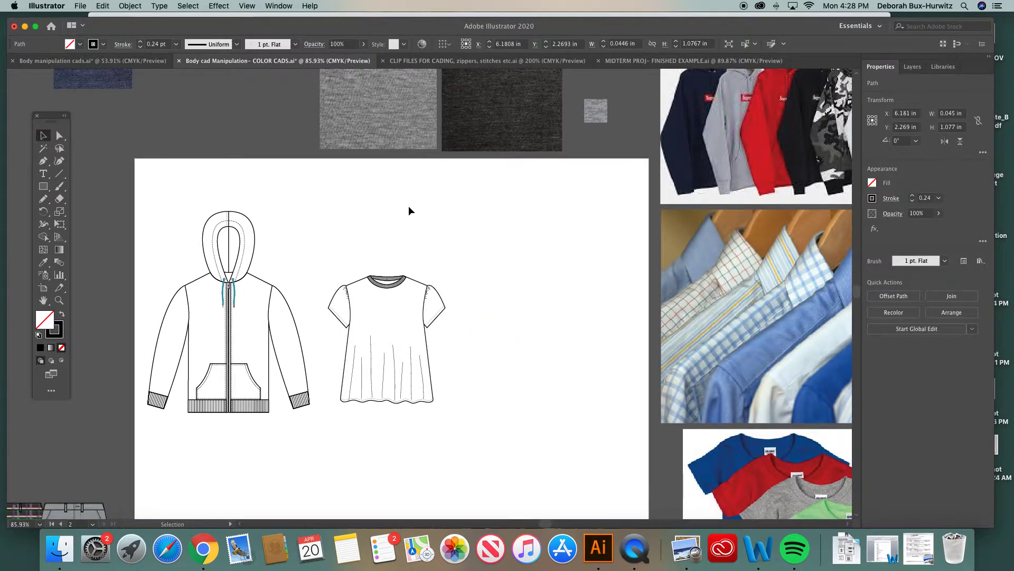
{"action": "key", "text": "super+v"}
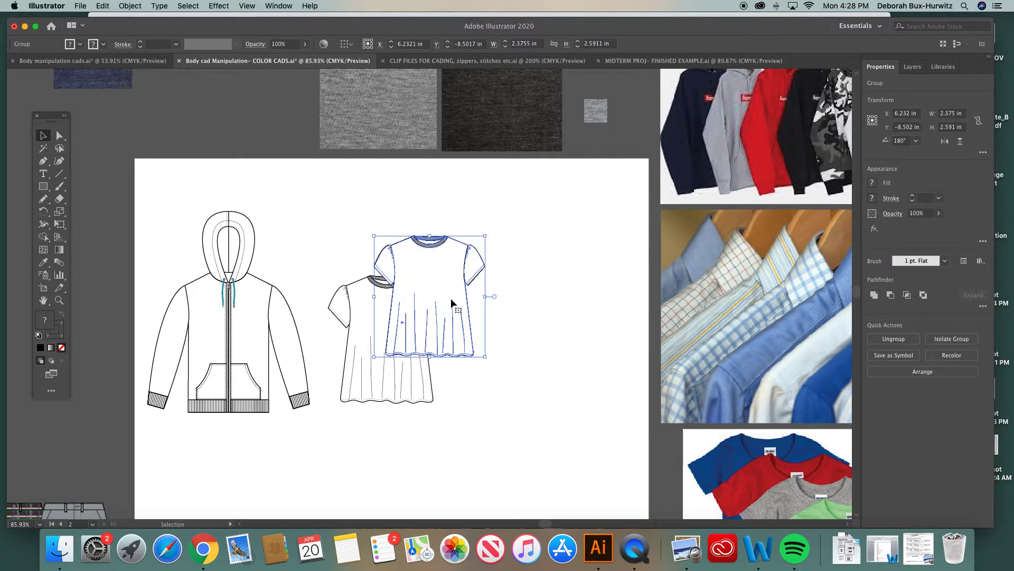
{"action": "key", "text": "super+z"}
Switch between the body manipulation CADs and color CADs documents to compare the pleated top with the blank flats
{"action": "scroll", "coordinate": [358, 327], "scroll_direction": "left", "scroll_amount": 2}
{"action": "scroll", "coordinate": [358, 327], "scroll_direction": "down", "scroll_amount": 1}
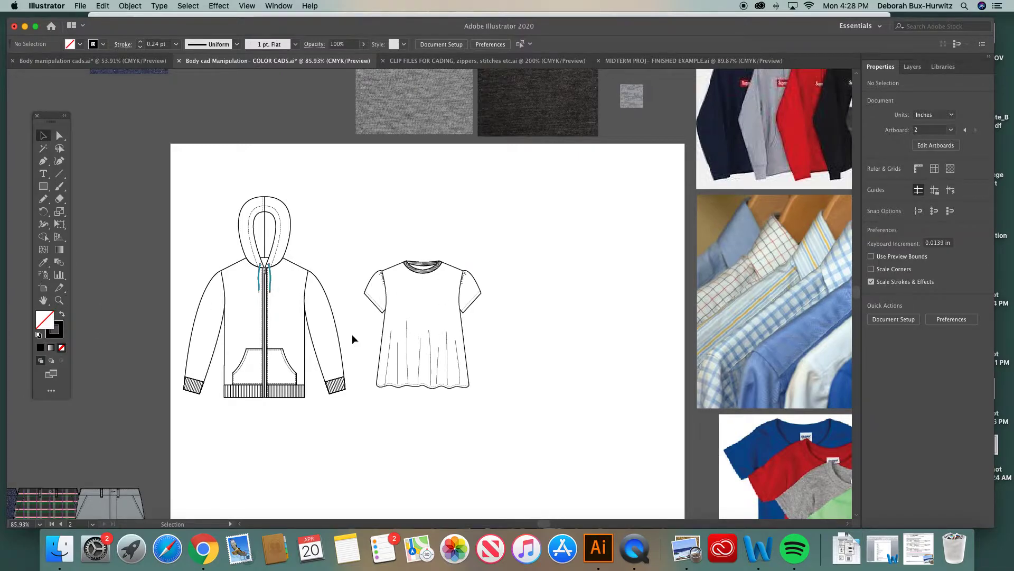
{"action": "left_click", "coordinate": [147, 62]}
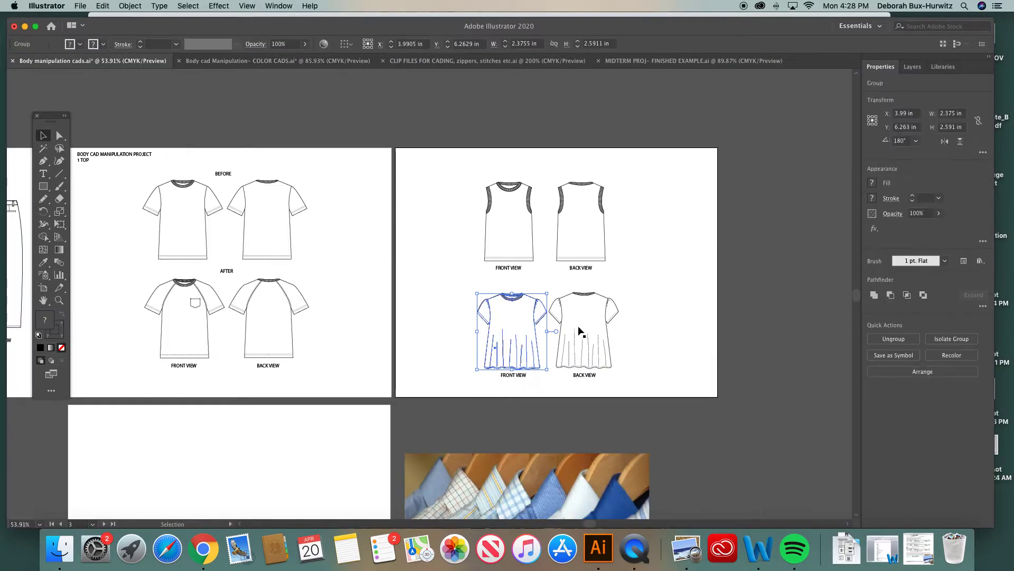
{"action": "scroll", "coordinate": [236, 316], "scroll_direction": "left", "scroll_amount": 10}
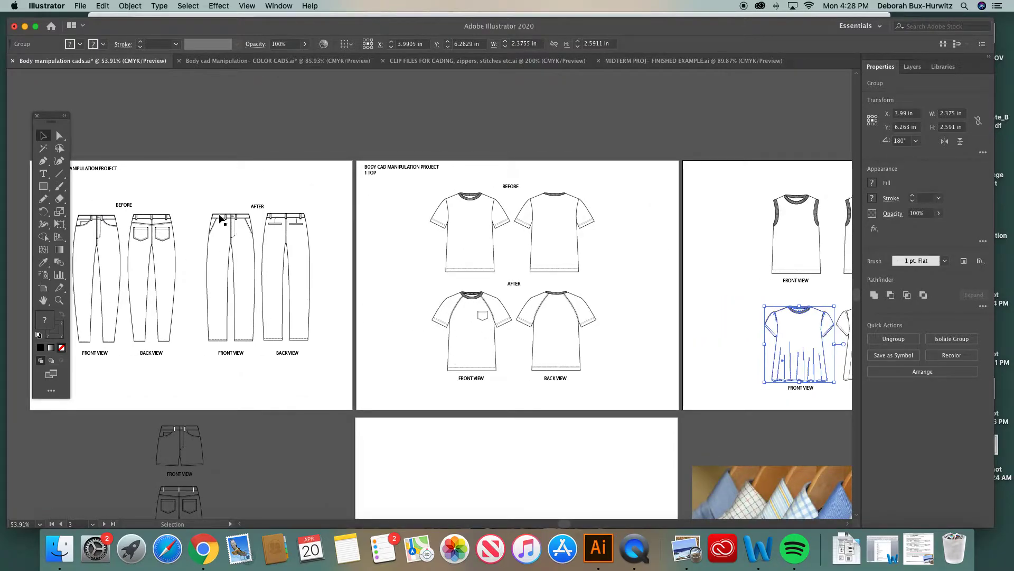
{"action": "left_click", "coordinate": [231, 63]}
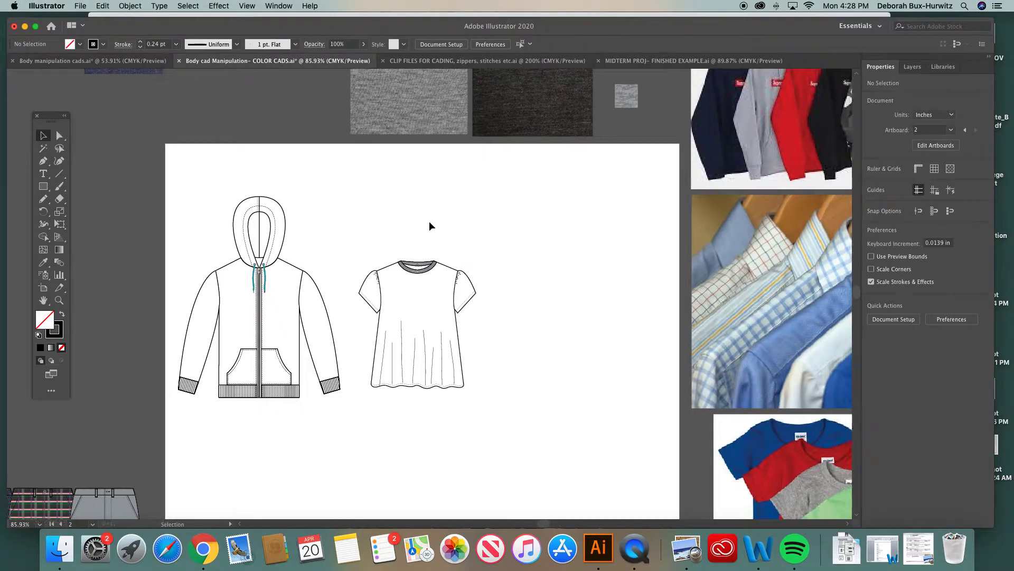
{"action": "scroll", "coordinate": [422, 224], "scroll_direction": "right", "scroll_amount": 5}
{"action": "left_click", "coordinate": [331, 273]}
{"action": "left_click_drag", "start_coordinate": [332, 273], "coordinate": [355, 275]}
{"action": "left_click", "coordinate": [394, 217]}
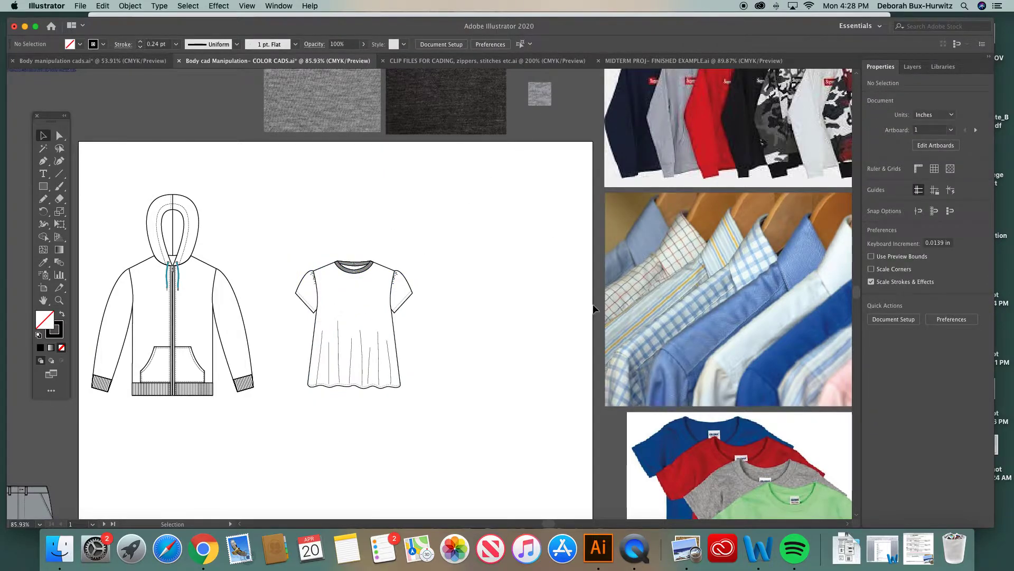
{"action": "scroll", "coordinate": [594, 306], "scroll_direction": "down", "scroll_amount": 4}
{"action": "scroll", "coordinate": [593, 306], "scroll_direction": "right", "scroll_amount": 5}
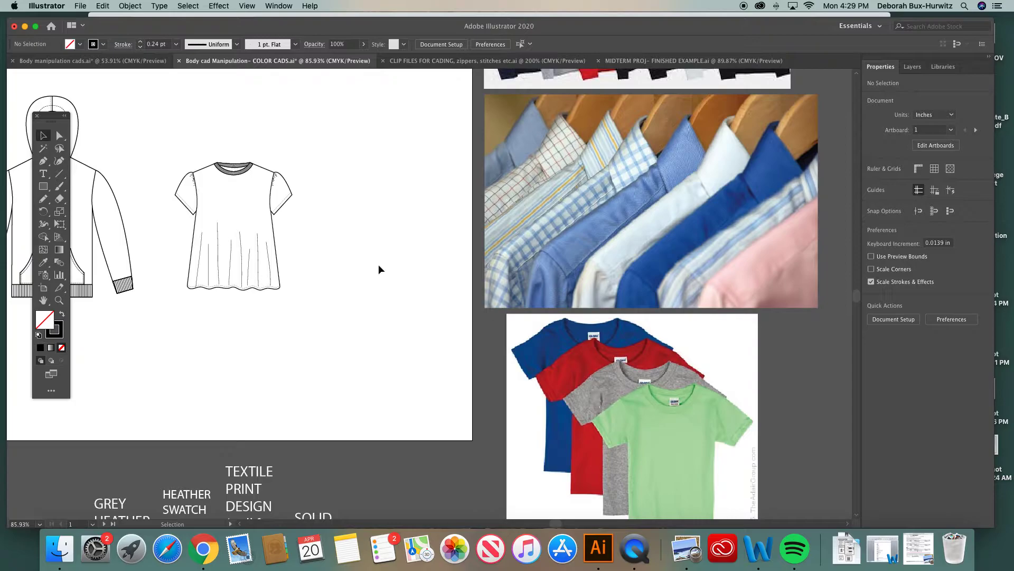
{"action": "scroll", "coordinate": [379, 270], "scroll_direction": "up", "scroll_amount": 2}
{"action": "scroll", "coordinate": [379, 270], "scroll_direction": "left", "scroll_amount": 5}
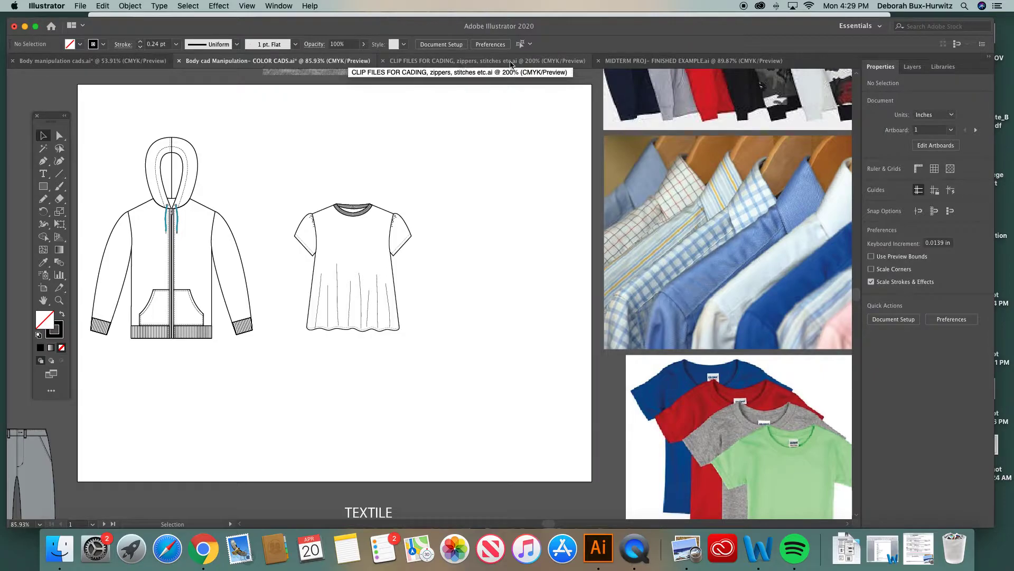
Open the clip files document and zoom in on the 100% scale heather clip file swatch
{"action": "left_click", "coordinate": [426, 63]}
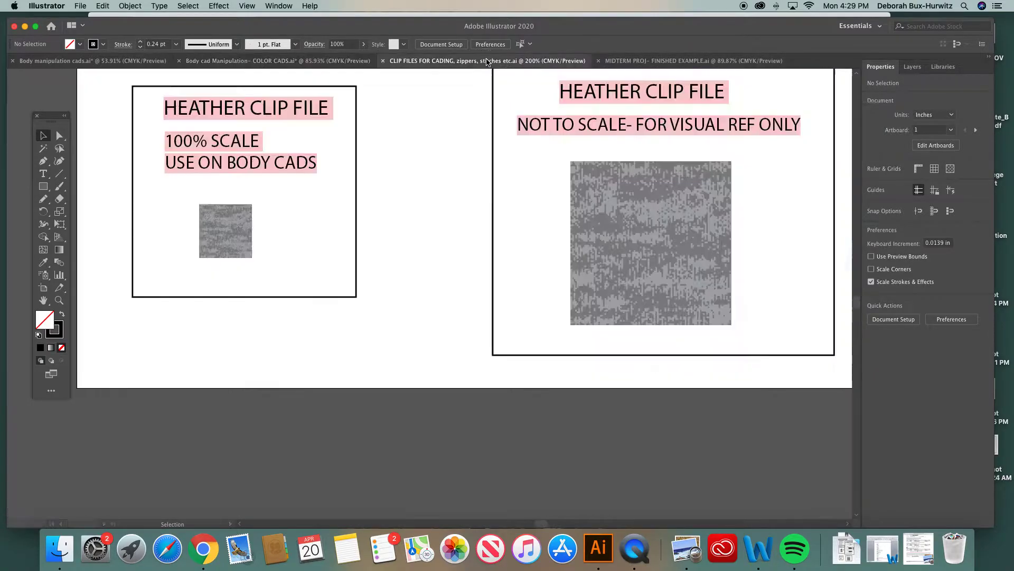
{"action": "key", "text": "super+minus"}
{"action": "key", "text": "super+minus"}
{"action": "key", "text": "super+minus"}
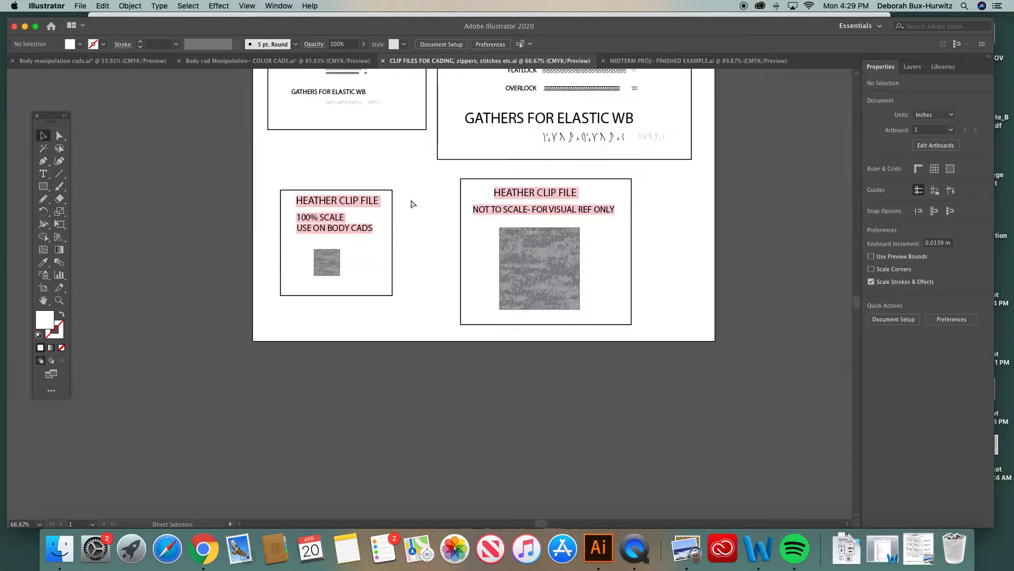
{"action": "scroll", "coordinate": [410, 199], "scroll_direction": "up", "scroll_amount": 6}
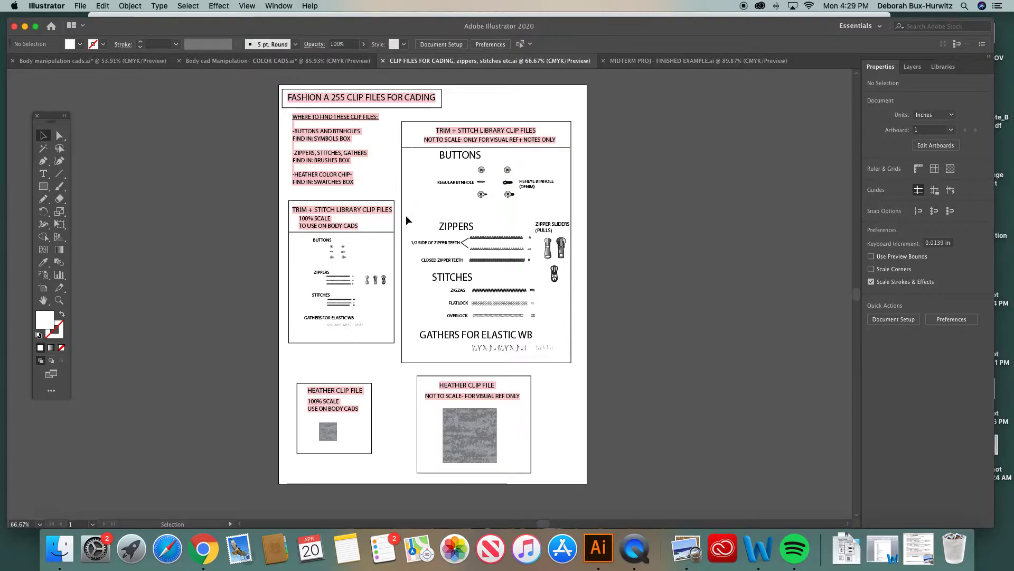
{"action": "scroll", "coordinate": [382, 285], "scroll_direction": "down", "scroll_amount": 2}
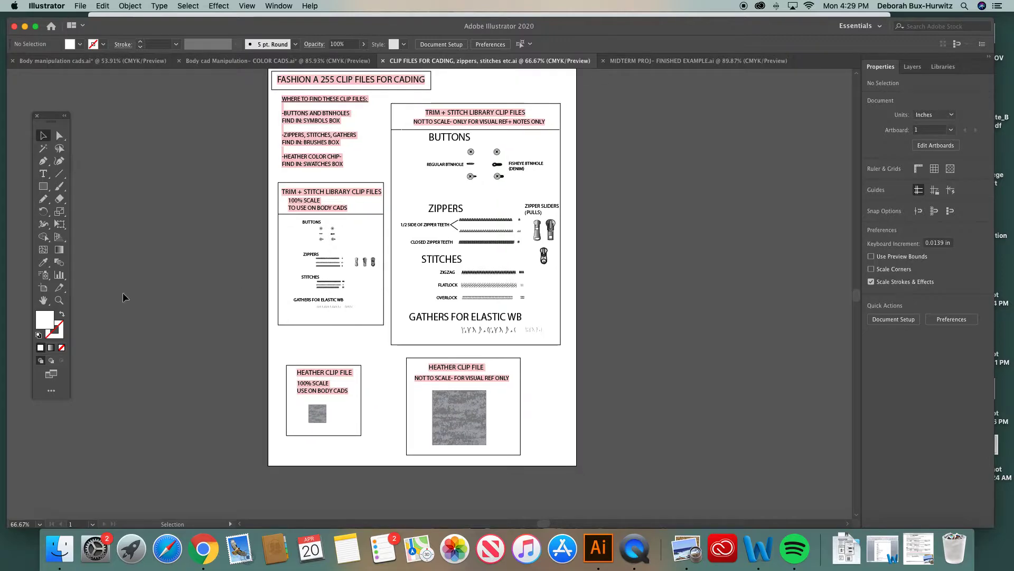
{"action": "left_click", "coordinate": [59, 300]}
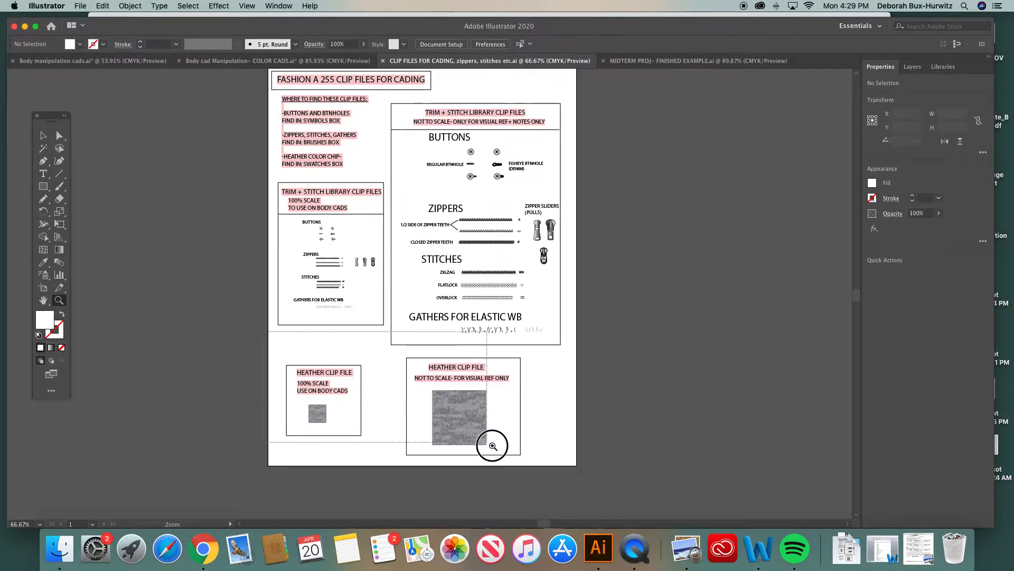
{"action": "left_click_drag", "start_coordinate": [492, 444], "coordinate": [521, 460]}
{"action": "scroll", "coordinate": [350, 337], "scroll_direction": "left", "scroll_amount": 4}
{"action": "left_click", "coordinate": [44, 135]}
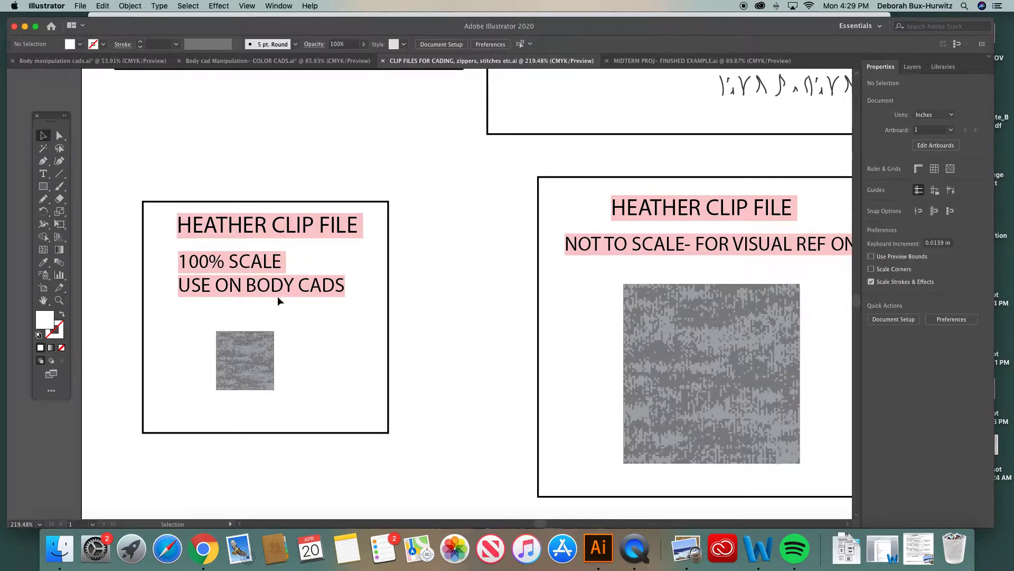
{"action": "left_click", "coordinate": [59, 300]}
{"action": "left_click_drag", "start_coordinate": [191, 289], "coordinate": [393, 452]}
{"action": "left_click", "coordinate": [43, 136]}
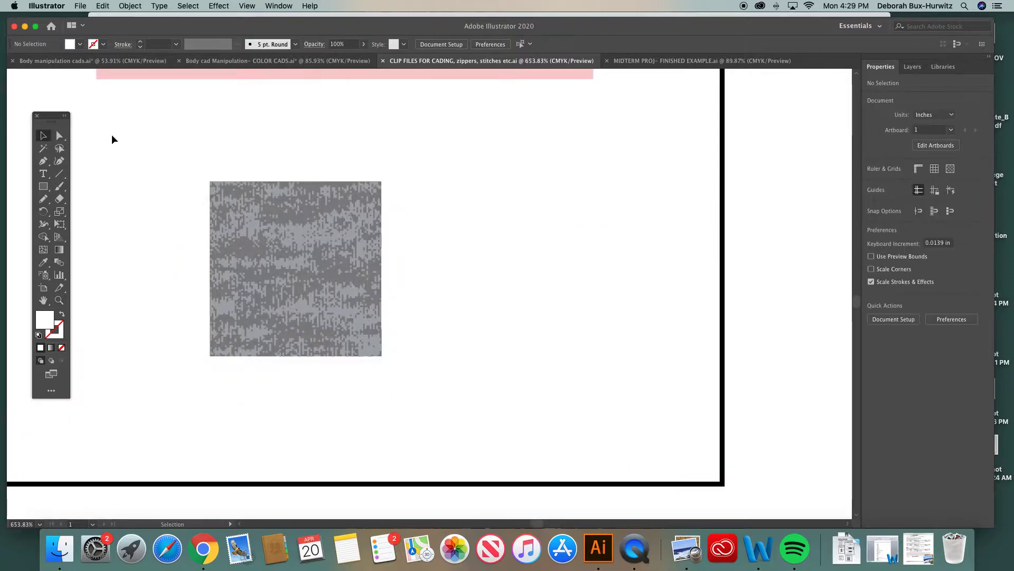
Select the heather swatch and probe its individual fragments with Direct Selection to inspect how it is built
{"action": "left_click", "coordinate": [340, 247]}
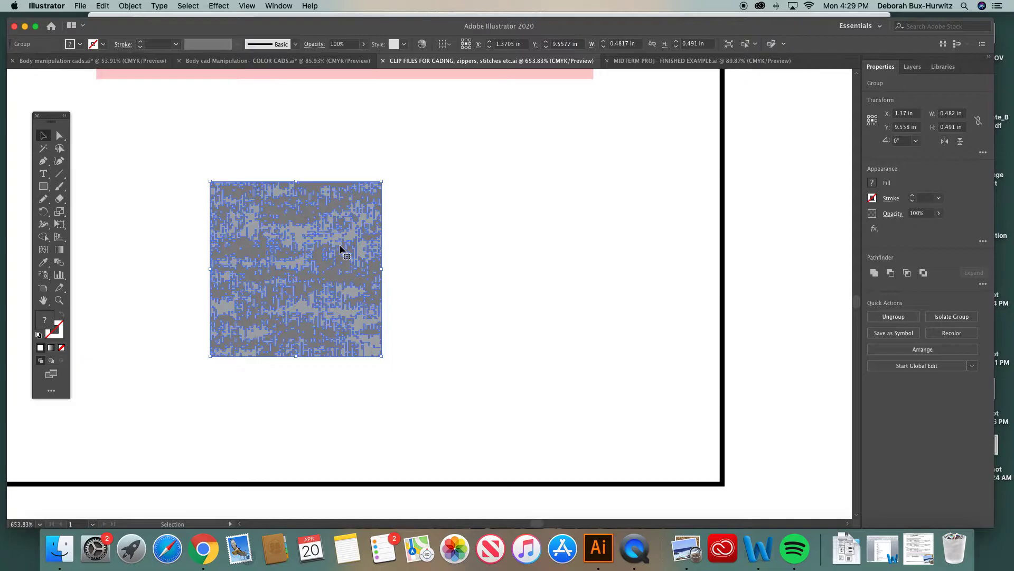
{"action": "left_click", "coordinate": [434, 212]}
{"action": "left_click", "coordinate": [357, 226]}
{"action": "left_click", "coordinate": [59, 135]}
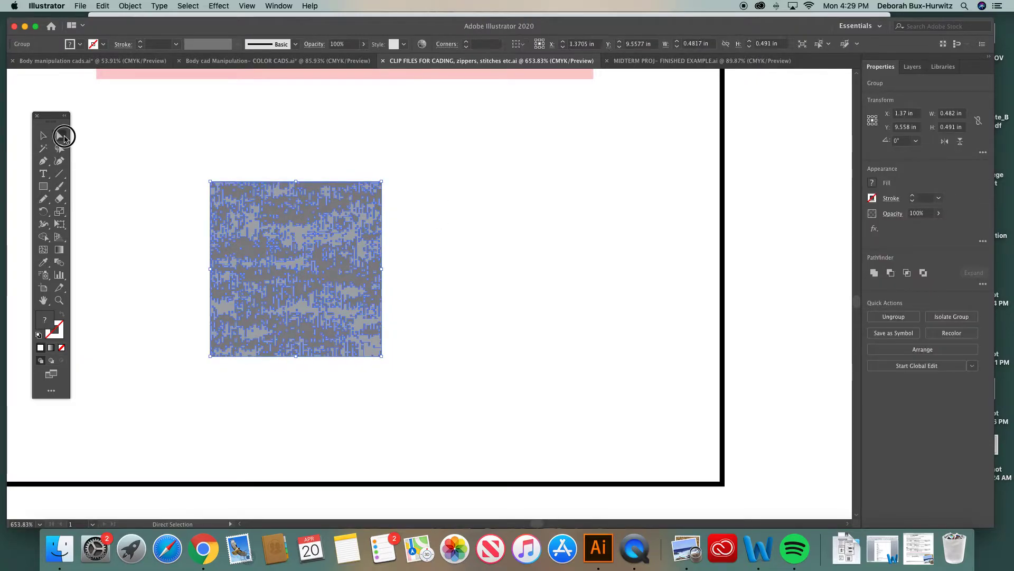
{"action": "left_click", "coordinate": [298, 140]}
{"action": "left_click", "coordinate": [301, 211]}
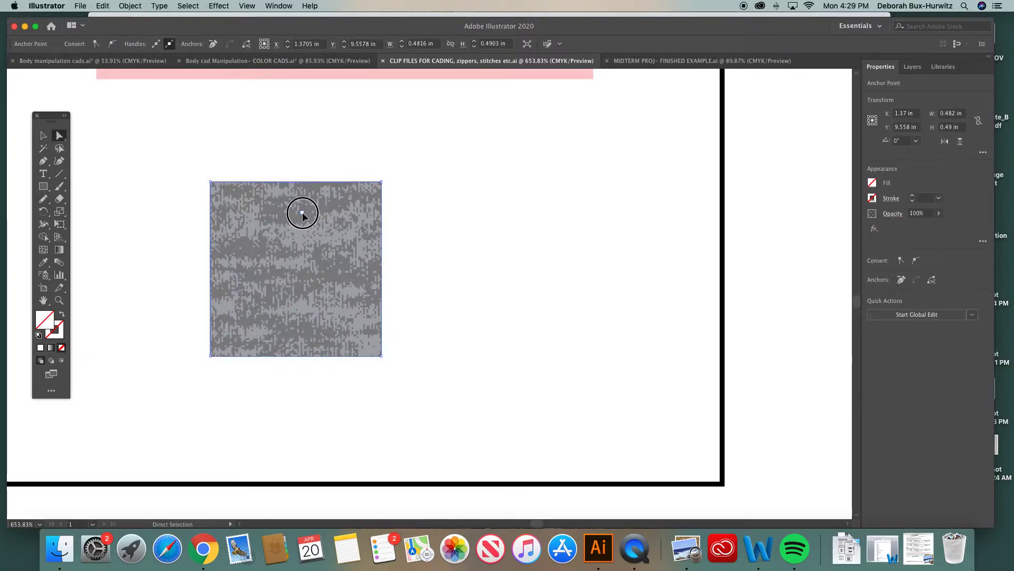
{"action": "left_click", "coordinate": [305, 210]}
{"action": "left_click", "coordinate": [308, 205]}
{"action": "left_click", "coordinate": [313, 208]}
{"action": "left_click", "coordinate": [323, 198]}
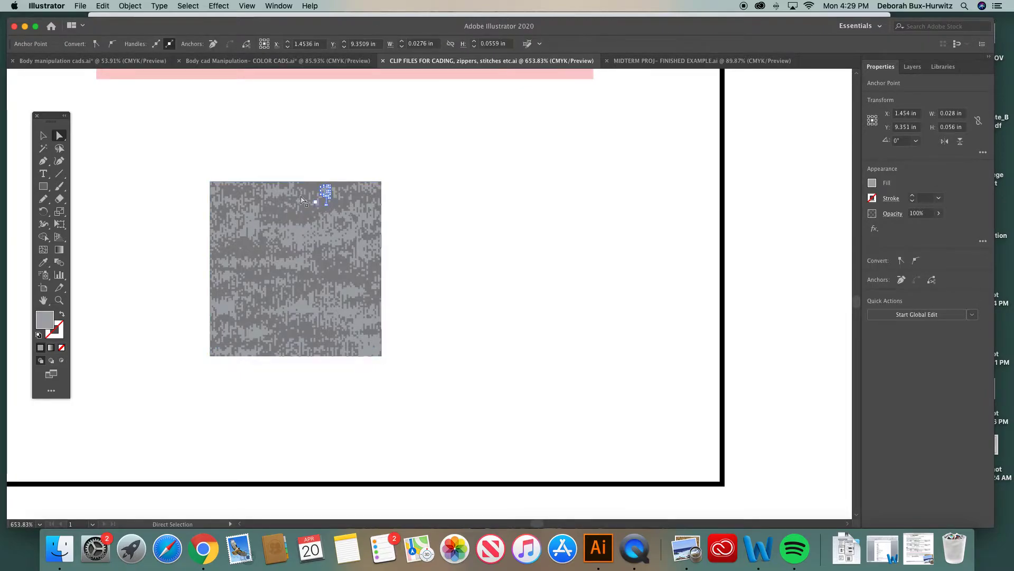
Copy the heather swatch group from the clip files document and paste it into the color CADs document beside the blank top
{"action": "left_click", "coordinate": [47, 136]}
{"action": "left_click", "coordinate": [267, 149]}
{"action": "left_click", "coordinate": [191, 167]}
{"action": "left_click_drag", "start_coordinate": [192, 166], "coordinate": [429, 397]}
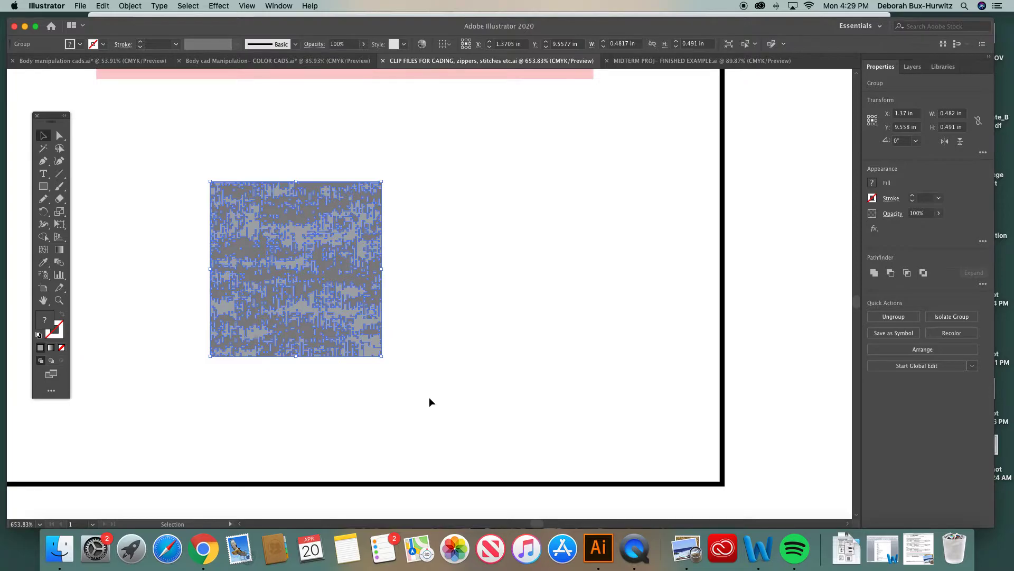
{"action": "left_click", "coordinate": [206, 149]}
{"action": "left_click", "coordinate": [262, 238]}
{"action": "key", "text": "a"}
{"action": "key", "text": "v"}
{"action": "left_click", "coordinate": [257, 61]}
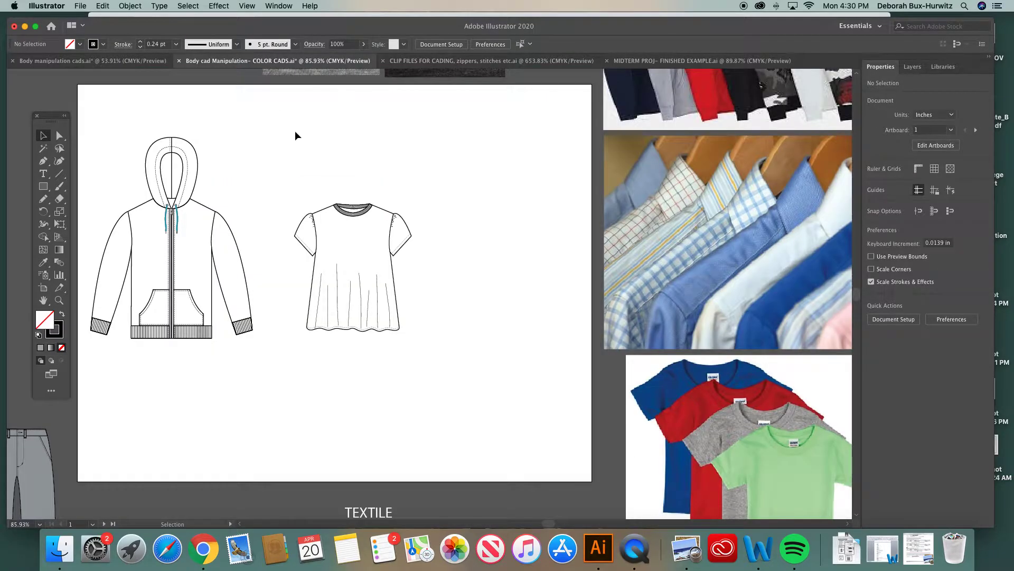
{"action": "scroll", "coordinate": [281, 158], "scroll_direction": "up", "scroll_amount": 3}
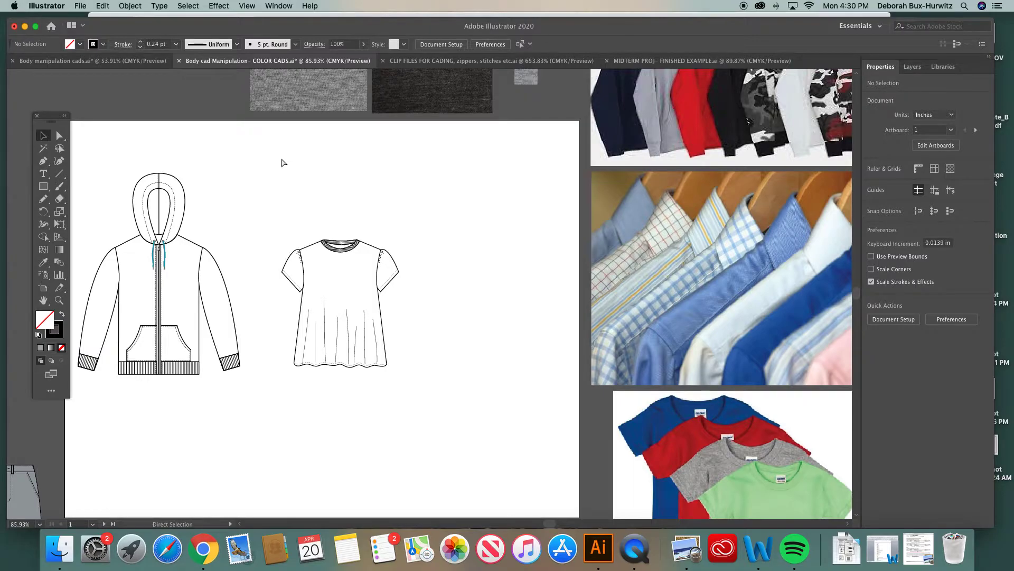
{"action": "key", "text": "super+v"}
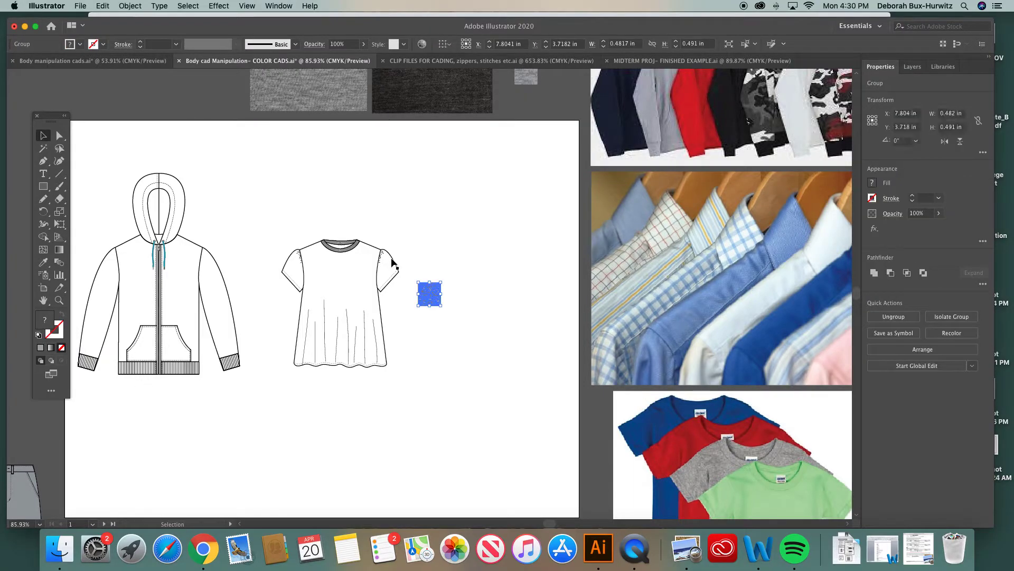
Open the Swatches panel and add the pasted heather swatch to it as a new pattern swatch
{"action": "left_click", "coordinate": [435, 257]}
{"action": "key", "text": "z"}
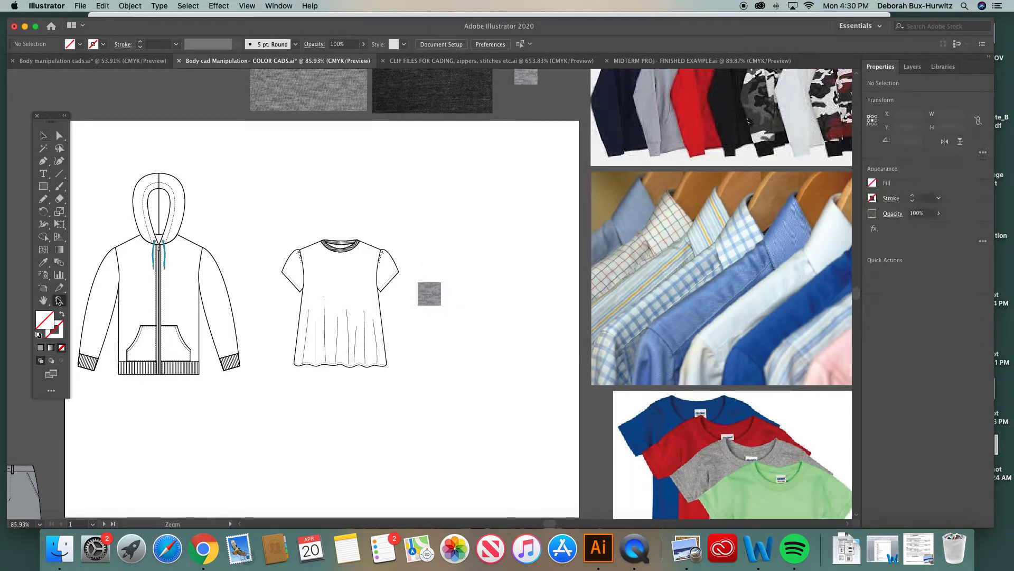
{"action": "left_click_drag", "start_coordinate": [253, 203], "coordinate": [596, 391]}
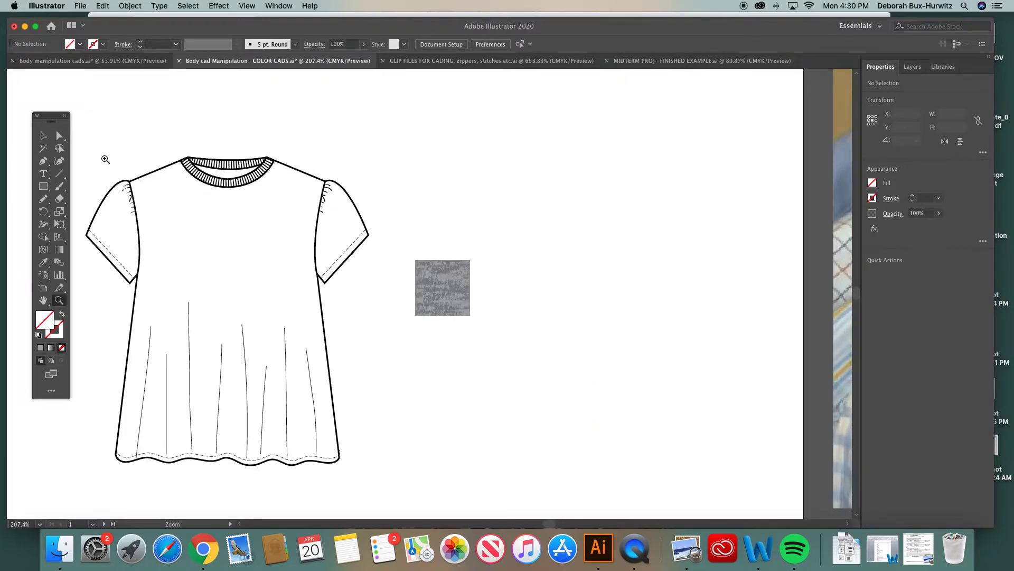
{"action": "left_click", "coordinate": [43, 135]}
{"action": "left_click_drag", "start_coordinate": [434, 271], "coordinate": [416, 250]}
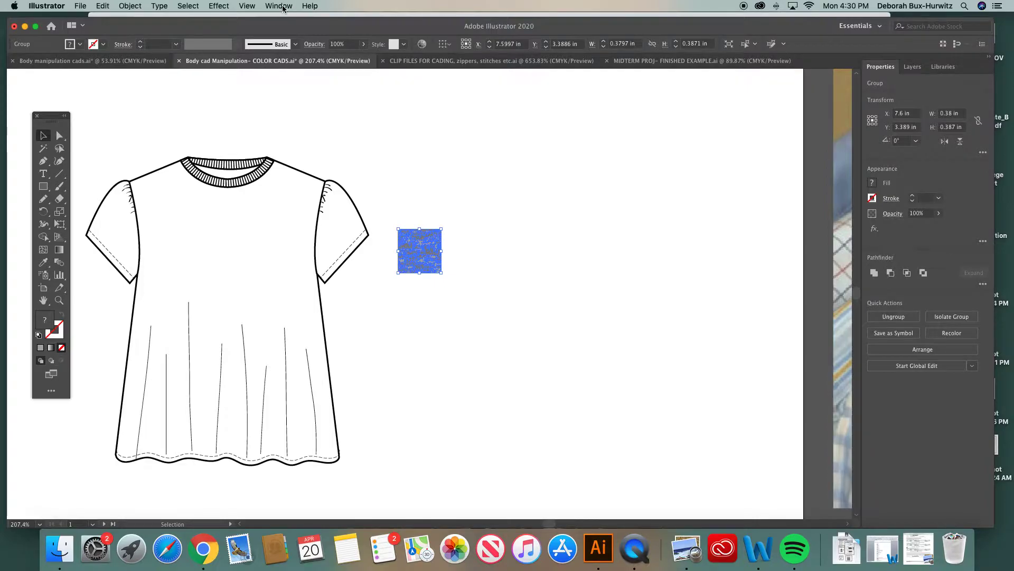
{"action": "left_click", "coordinate": [280, 6]}
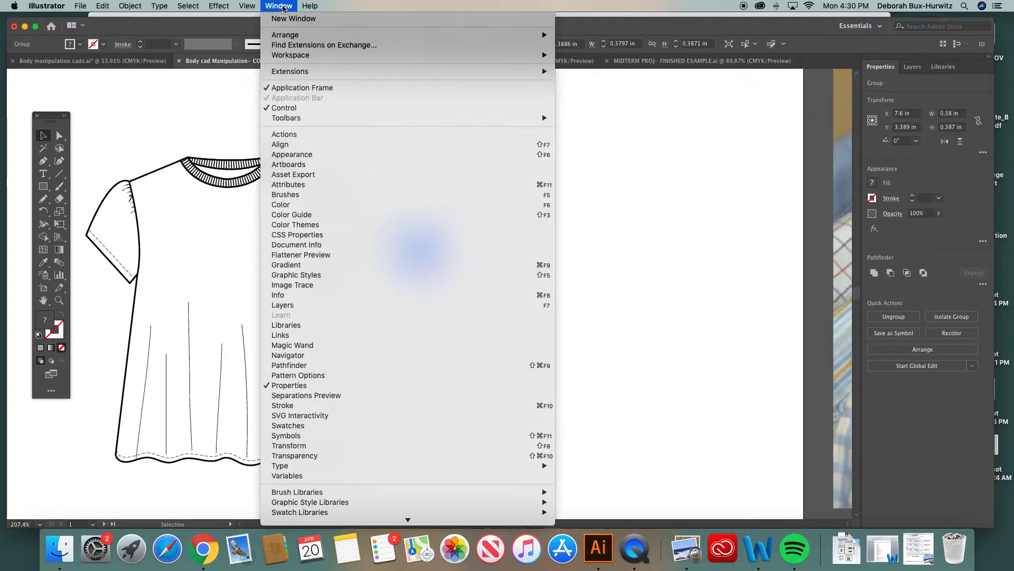
{"action": "left_click", "coordinate": [297, 426]}
{"action": "left_click_drag", "start_coordinate": [604, 144], "coordinate": [632, 144]}
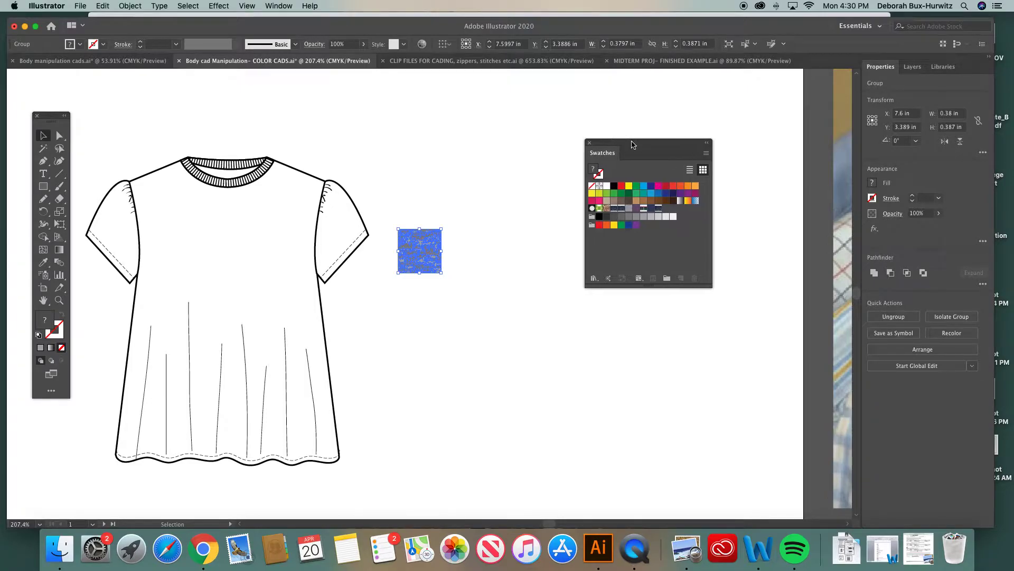
{"action": "left_click_drag", "start_coordinate": [424, 252], "coordinate": [616, 236]}
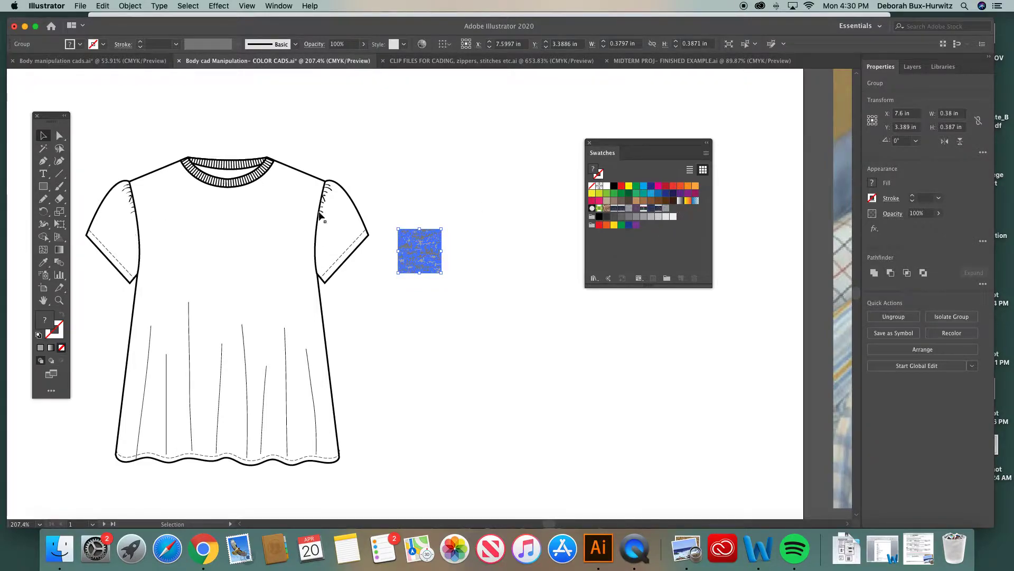
Move the heather swatch aside and fill the top's main body shape with the new heather pattern swatch
{"action": "left_click_drag", "start_coordinate": [419, 249], "coordinate": [516, 166]}
{"action": "scroll", "coordinate": [288, 251], "scroll_direction": "left", "scroll_amount": 1}
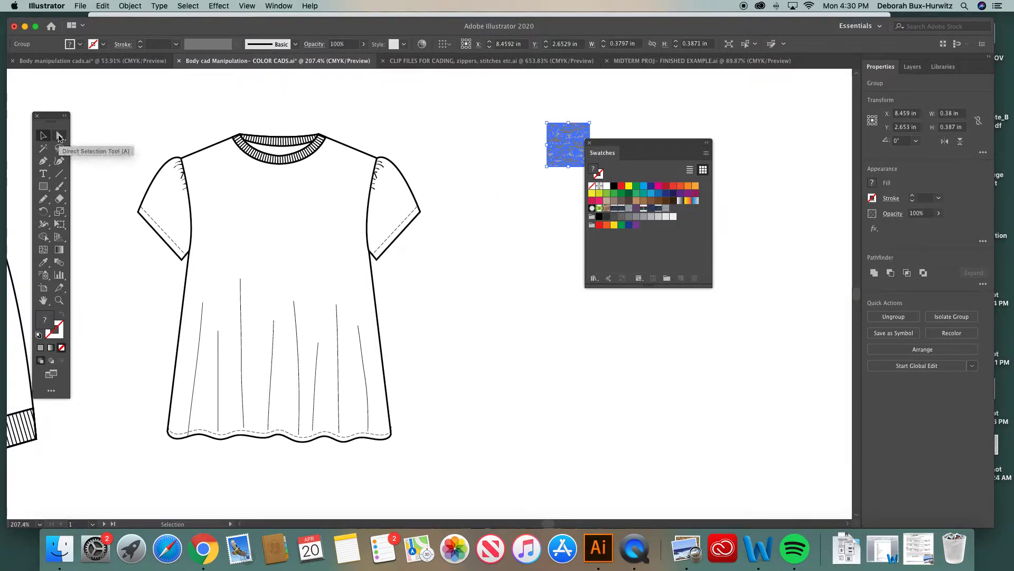
{"action": "left_click", "coordinate": [60, 136]}
{"action": "left_click", "coordinate": [208, 152]}
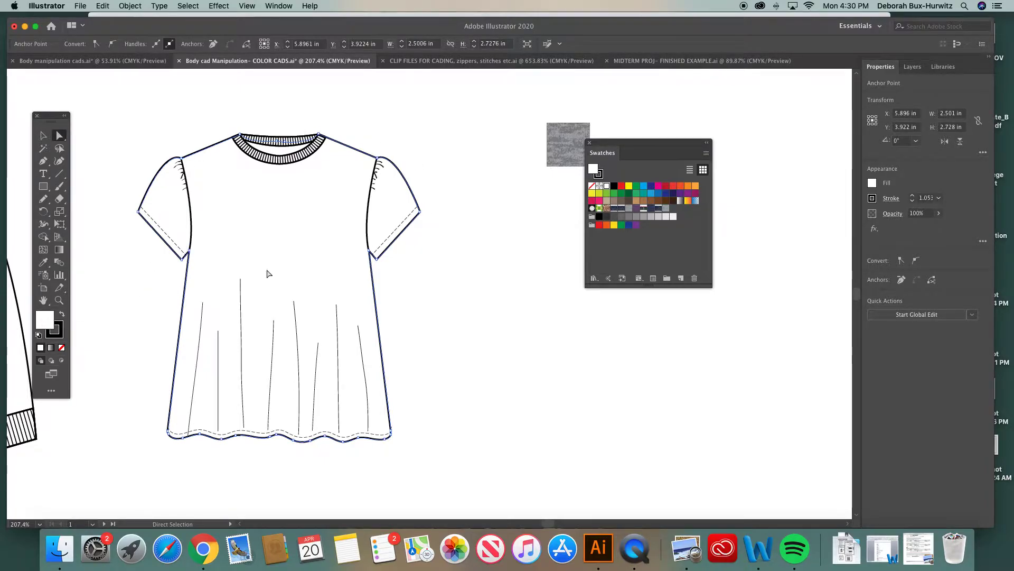
{"action": "left_click", "coordinate": [666, 209]}
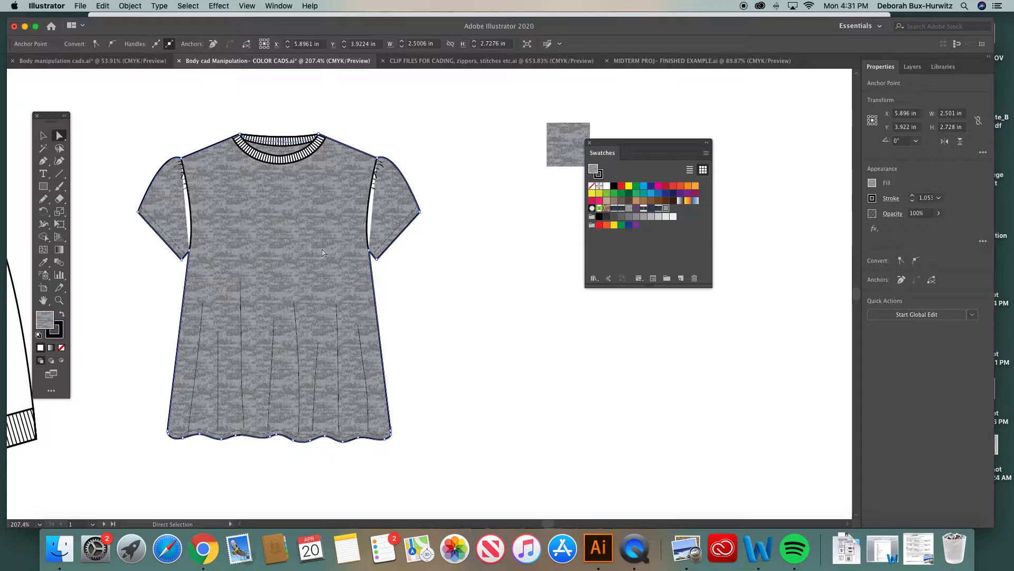
Set the fill of the white armhole shapes on both sides of the top to None
{"action": "left_click", "coordinate": [59, 300]}
{"action": "left_click_drag", "start_coordinate": [131, 121], "coordinate": [484, 322]}
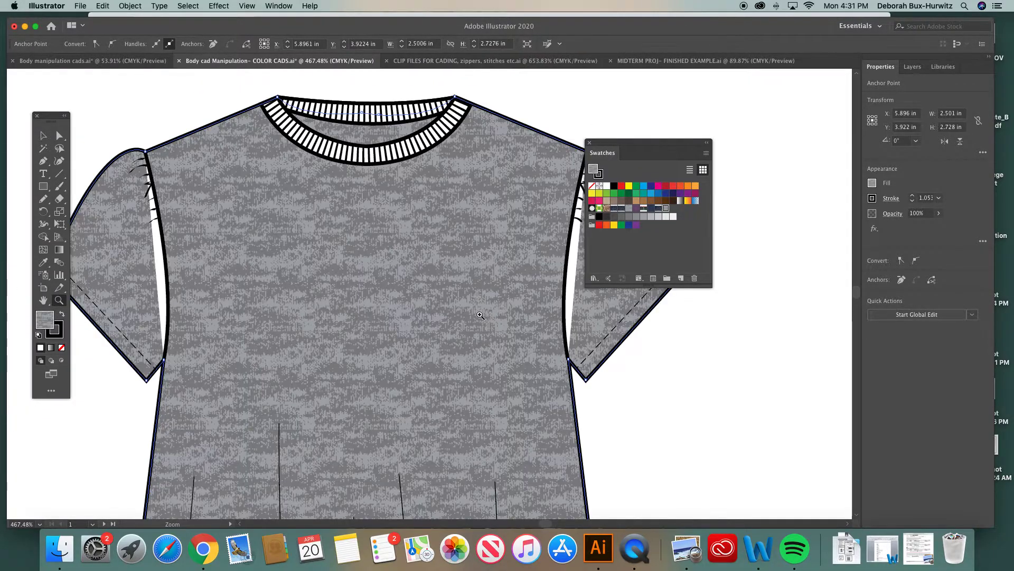
{"action": "left_click_drag", "start_coordinate": [634, 142], "coordinate": [758, 142]}
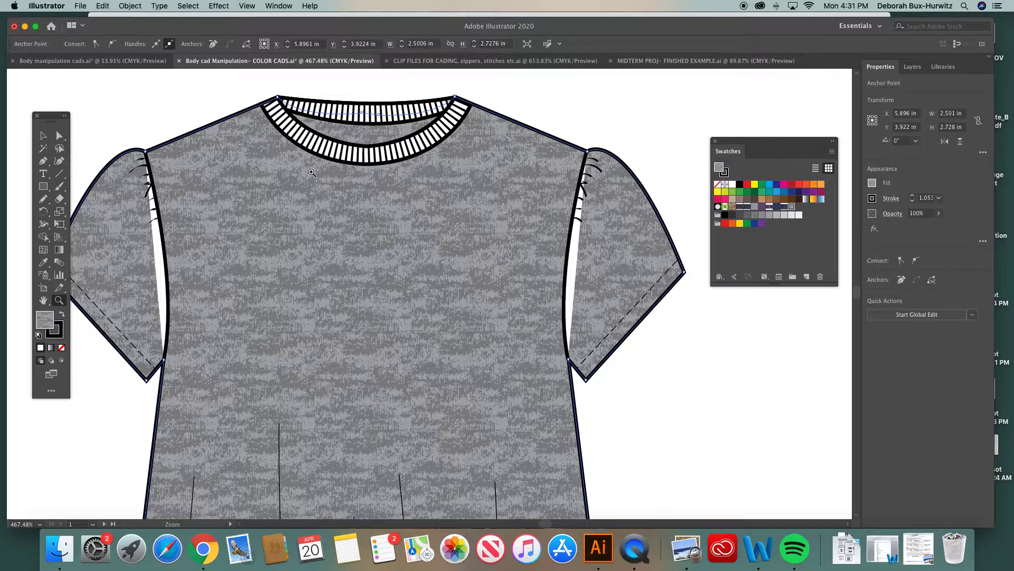
{"action": "left_click", "coordinate": [59, 135]}
{"action": "left_click", "coordinate": [153, 130]}
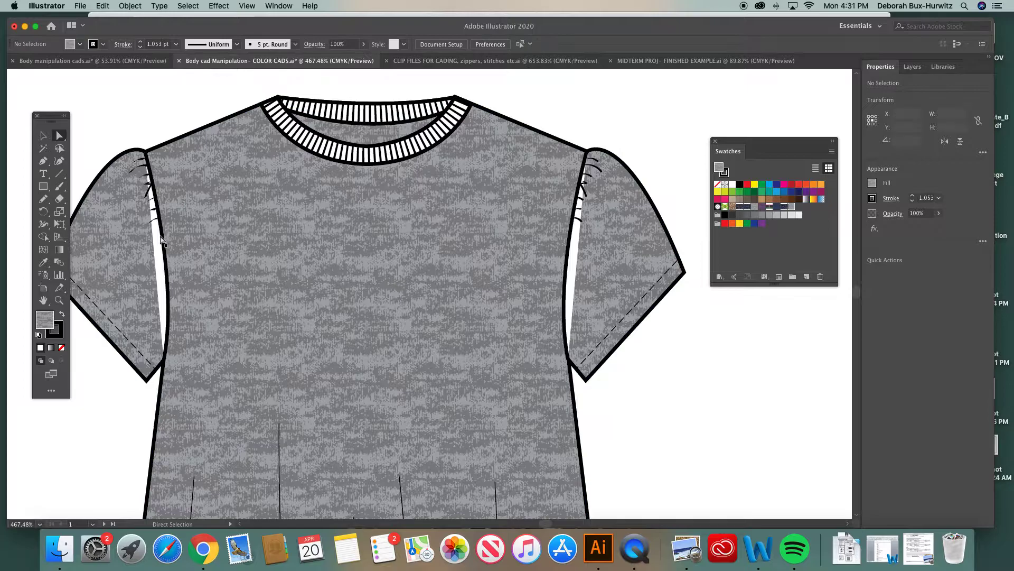
{"action": "left_click", "coordinate": [155, 228]}
{"action": "scroll", "coordinate": [147, 265], "scroll_direction": "left", "scroll_amount": 3}
{"action": "scroll", "coordinate": [147, 265], "scroll_direction": "down", "scroll_amount": 1}
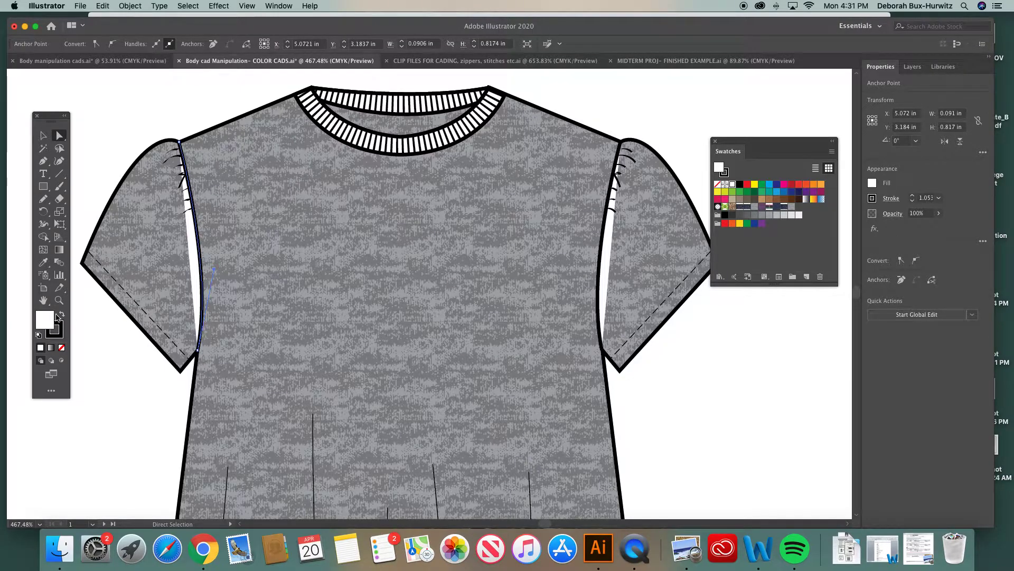
{"action": "left_click", "coordinate": [62, 348]}
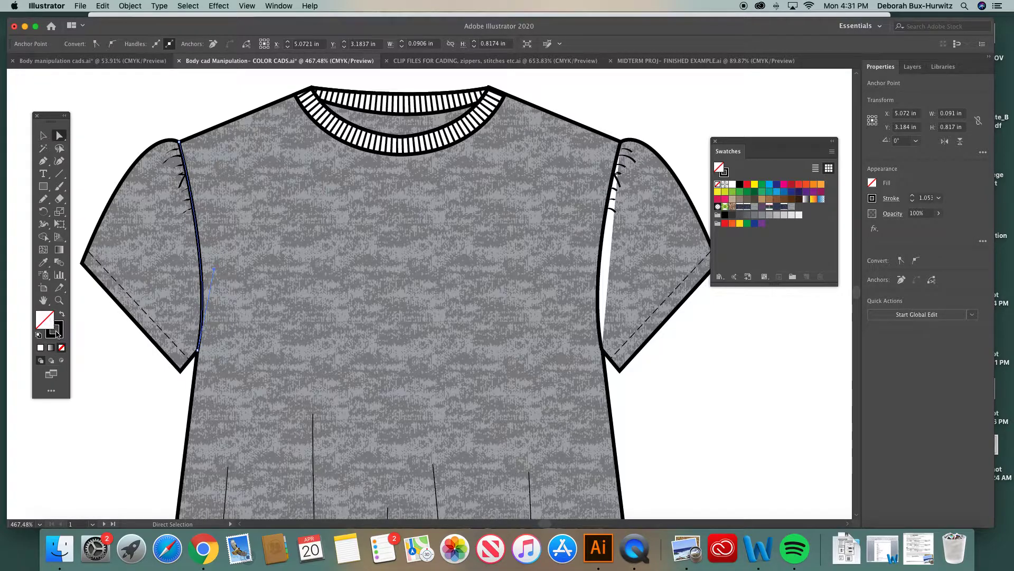
{"action": "left_click", "coordinate": [607, 226]}
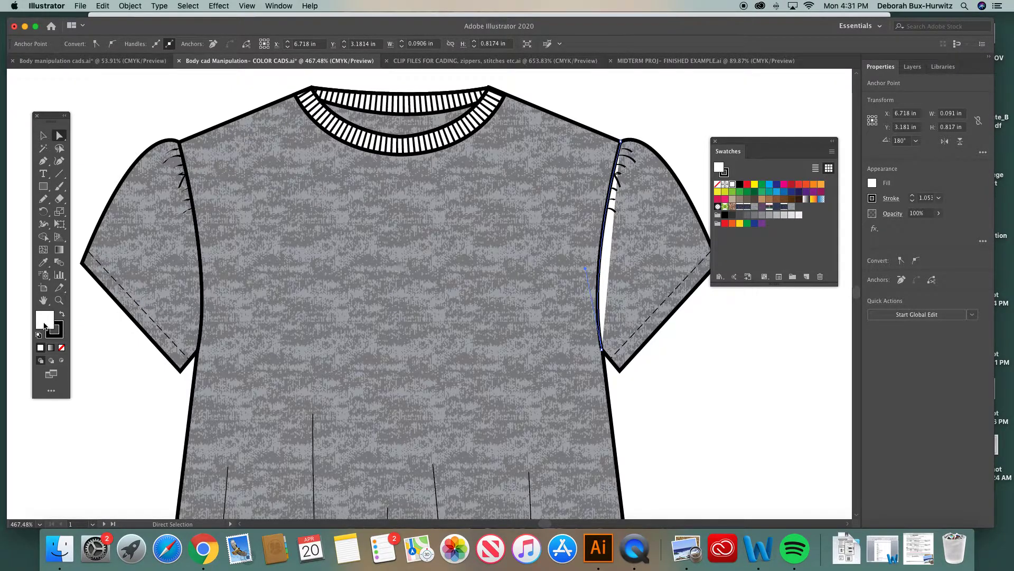
{"action": "left_click", "coordinate": [61, 348]}
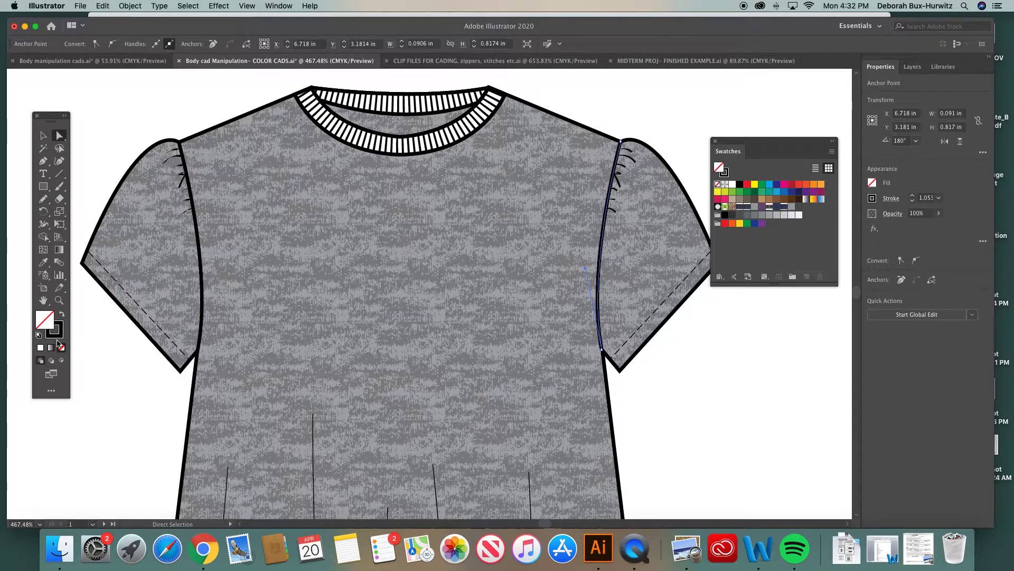
Fill the inner collar band of the top with the heather pattern swatch
{"action": "left_click", "coordinate": [249, 97]}
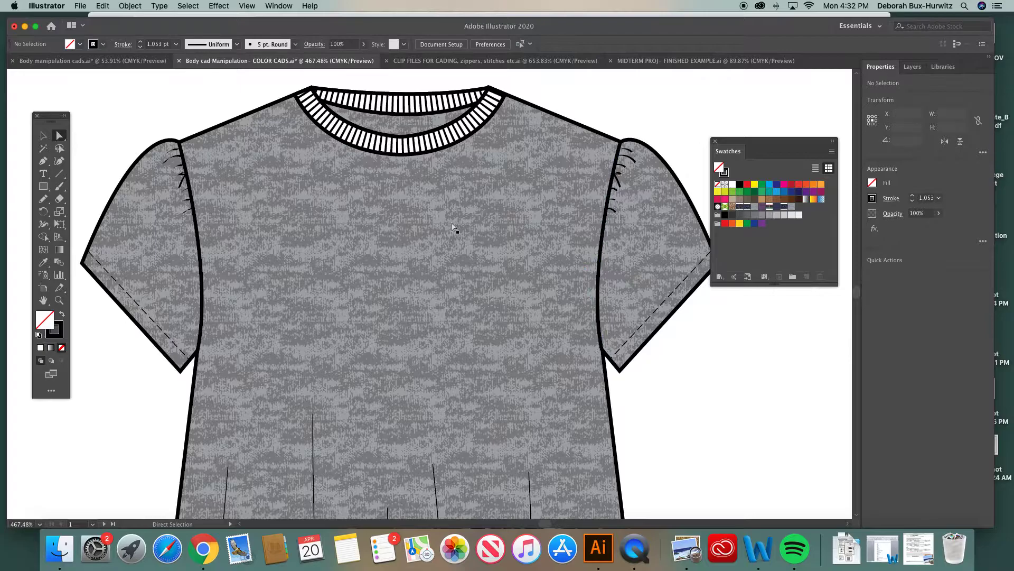
{"action": "scroll", "coordinate": [452, 228], "scroll_direction": "up", "scroll_amount": 5}
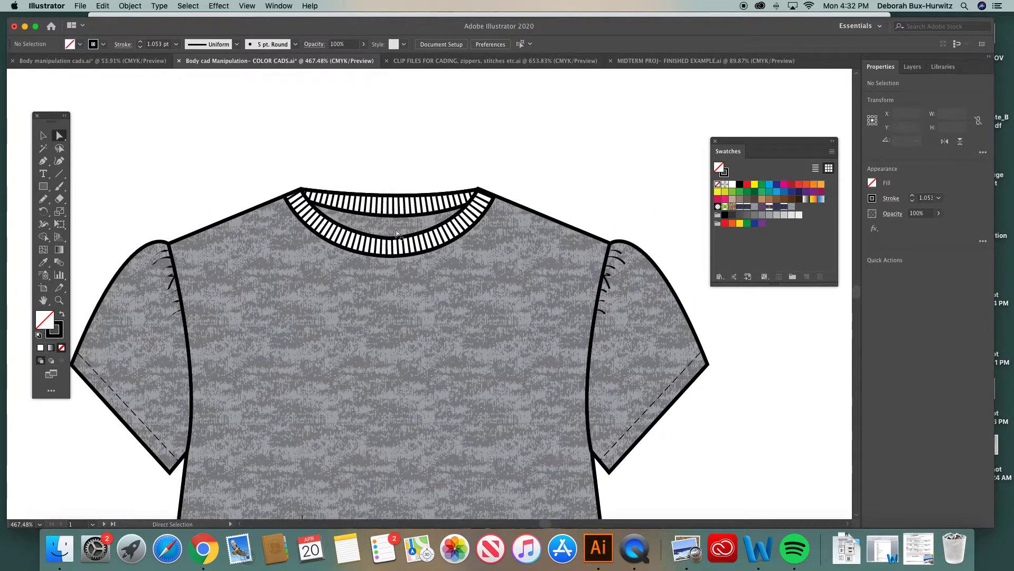
{"action": "left_click", "coordinate": [427, 236]}
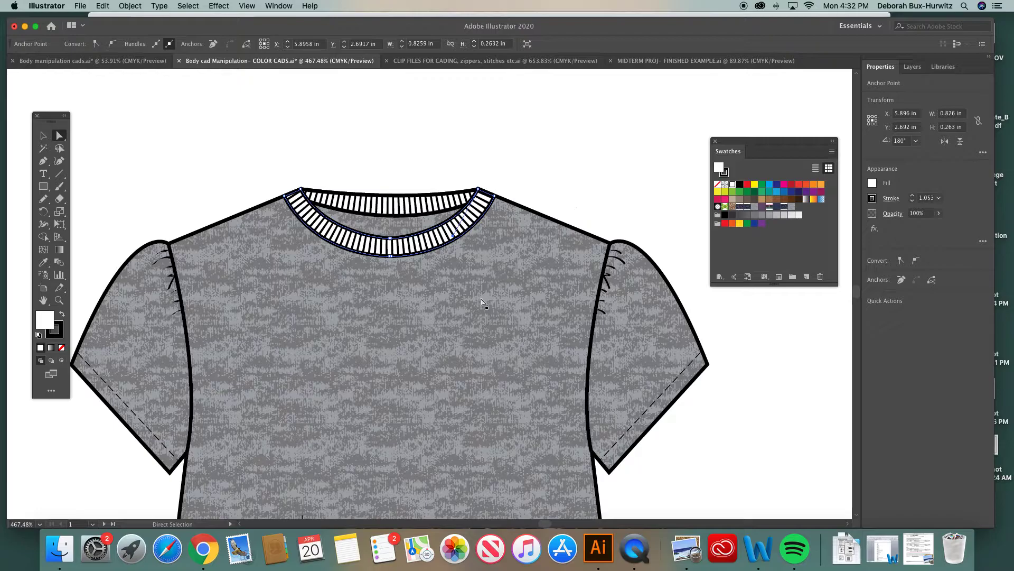
{"action": "left_click", "coordinate": [521, 174]}
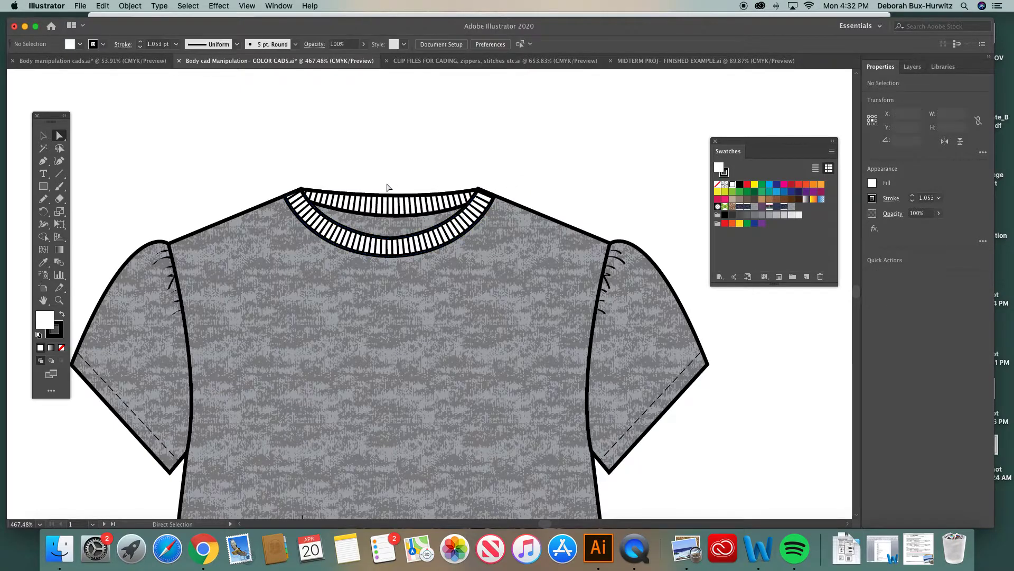
{"action": "left_click", "coordinate": [490, 197]}
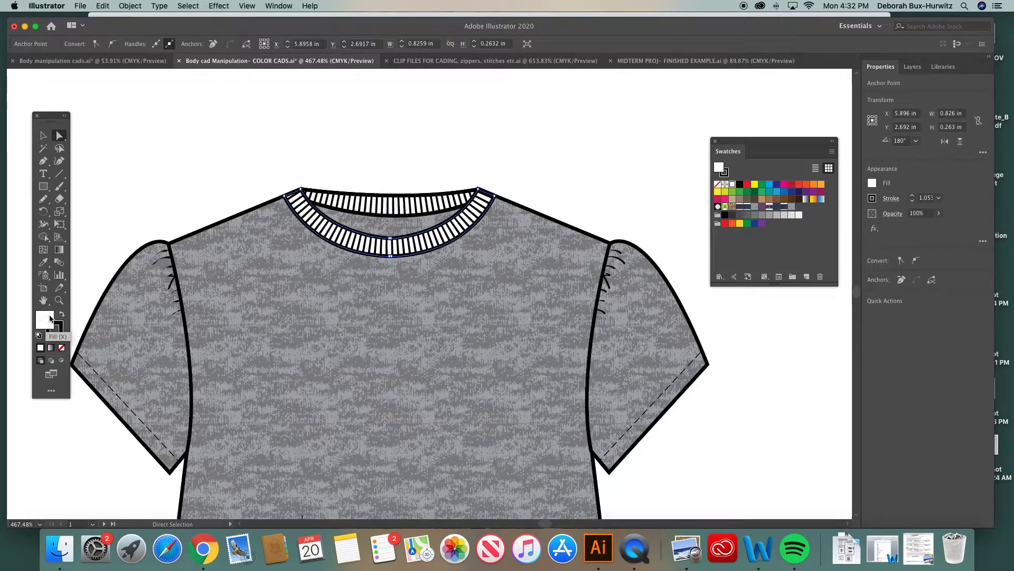
{"action": "left_click", "coordinate": [791, 207]}
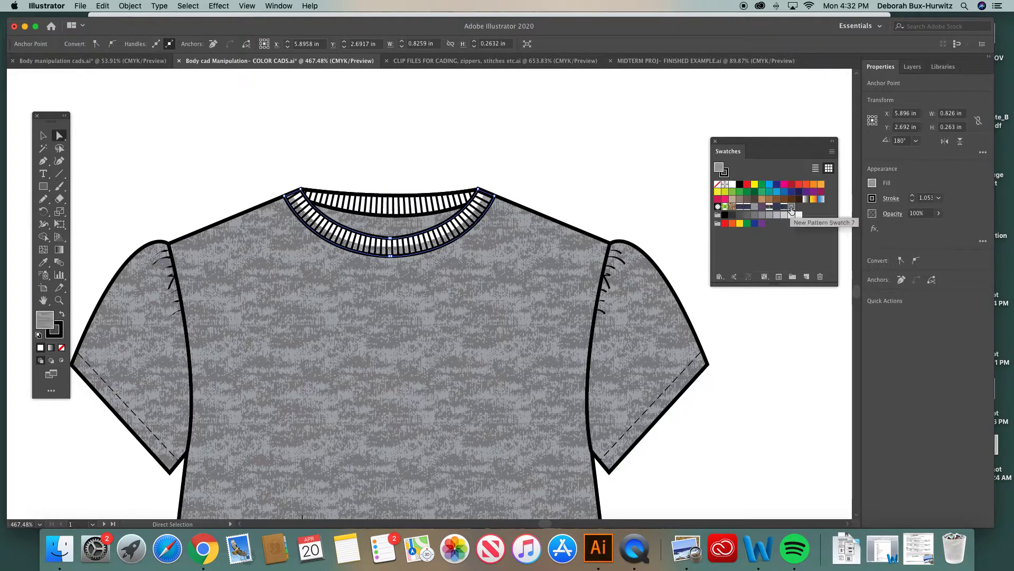
Remove the fill from the neckline rib path and fill the outer collar band with the heather pattern
{"action": "left_click", "coordinate": [359, 246]}
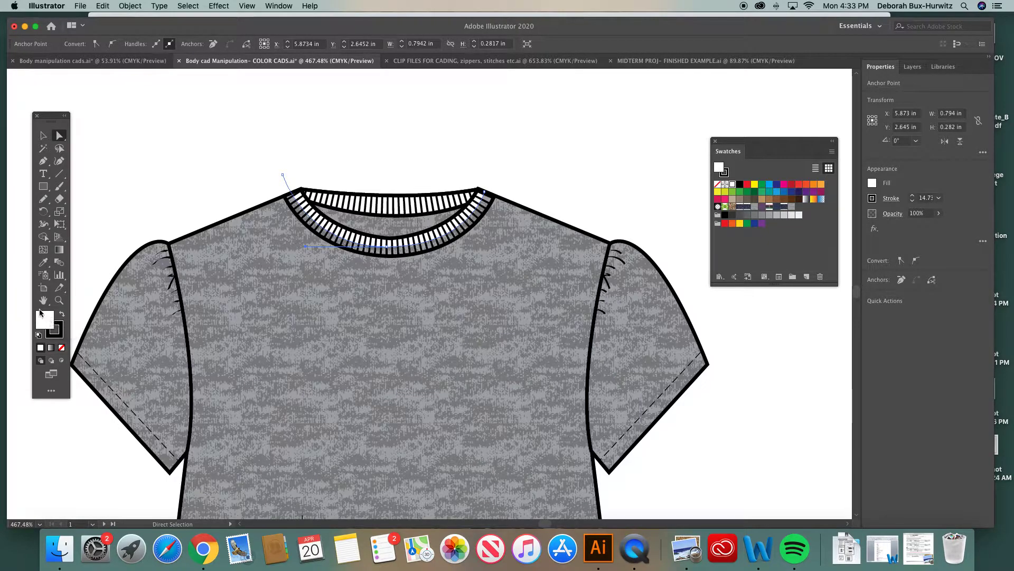
{"action": "left_click", "coordinate": [61, 348]}
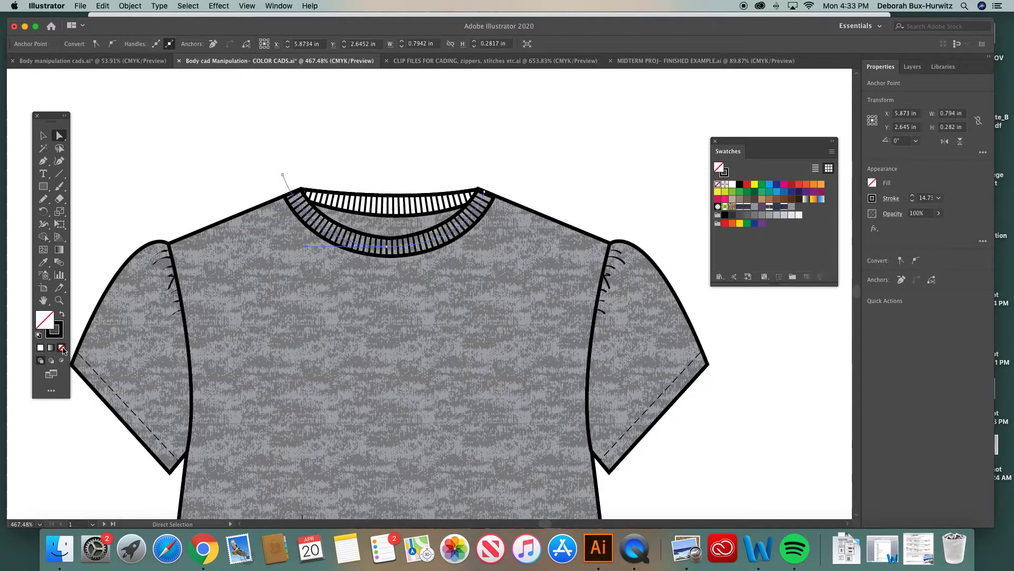
{"action": "left_click", "coordinate": [203, 200]}
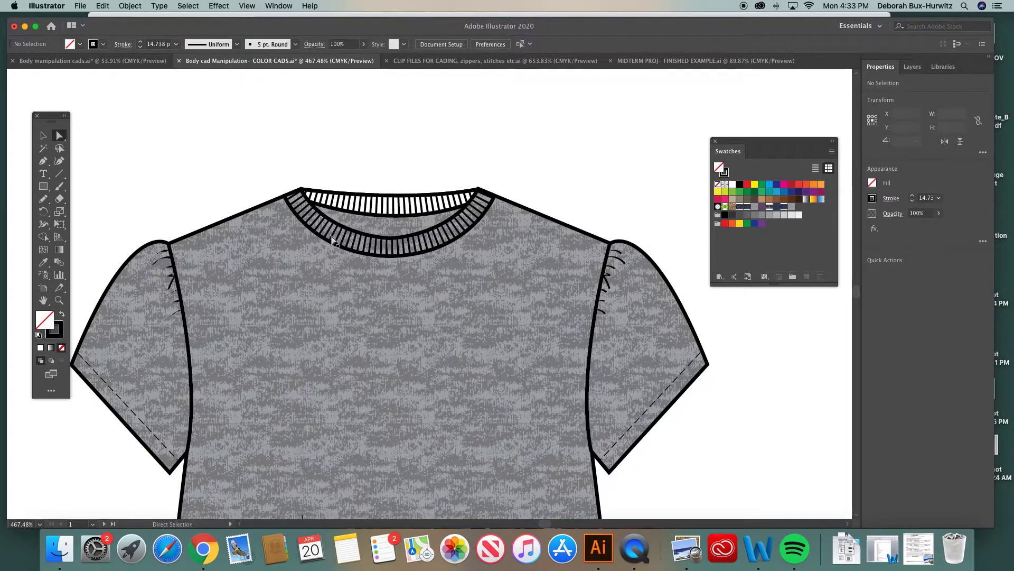
{"action": "left_click", "coordinate": [389, 199]}
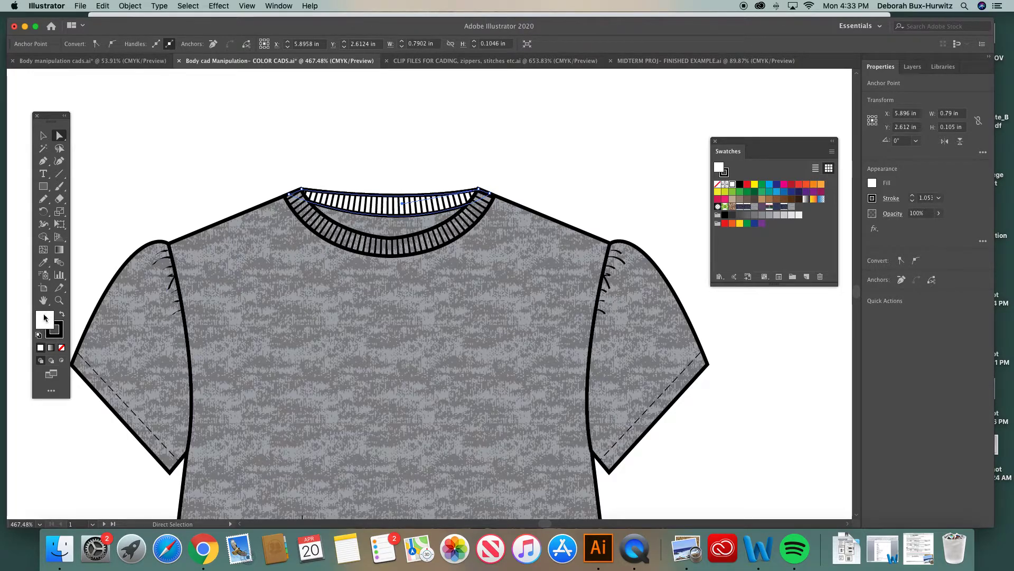
{"action": "left_click", "coordinate": [790, 208]}
{"action": "left_click", "coordinate": [564, 160]}
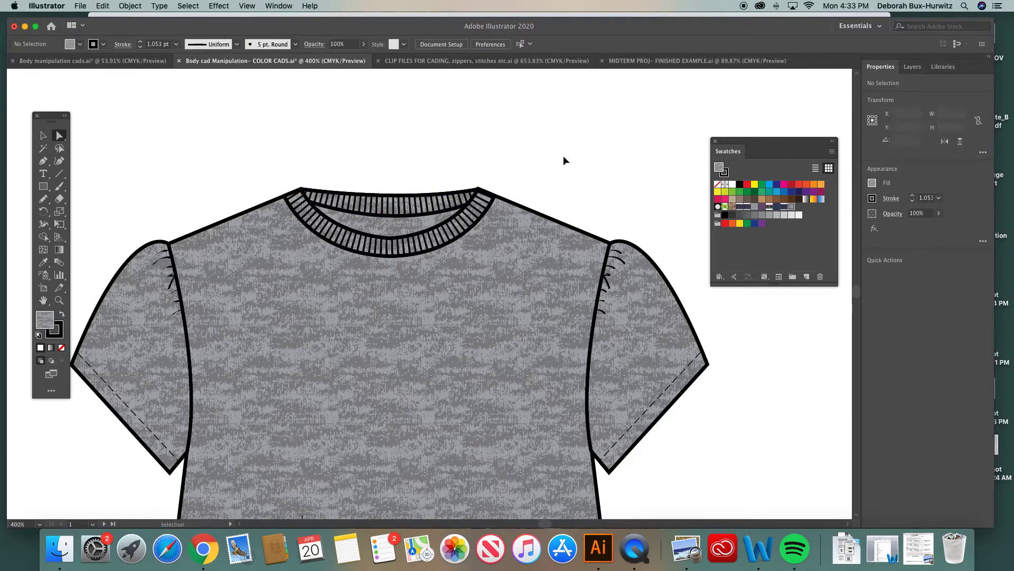
Select the whole heather-filled top and move it slightly to the left
{"action": "key", "text": "super+minus"}
{"action": "key", "text": "super+minus"}
{"action": "key", "text": "super+minus"}
{"action": "key", "text": "super+minus"}
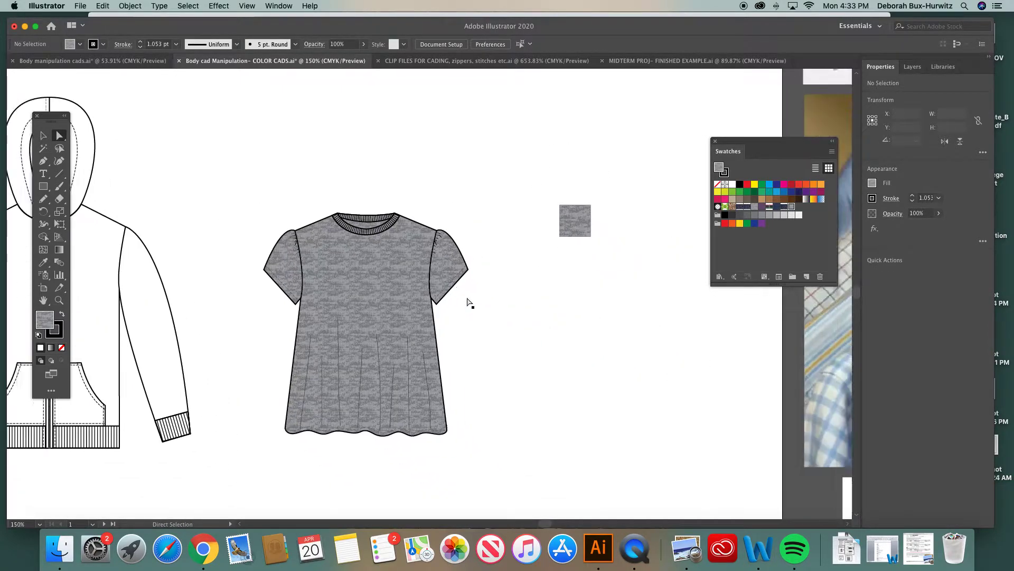
{"action": "scroll", "coordinate": [470, 302], "scroll_direction": "down", "scroll_amount": 2}
{"action": "scroll", "coordinate": [470, 302], "scroll_direction": "right", "scroll_amount": 1}
{"action": "left_click", "coordinate": [43, 136]}
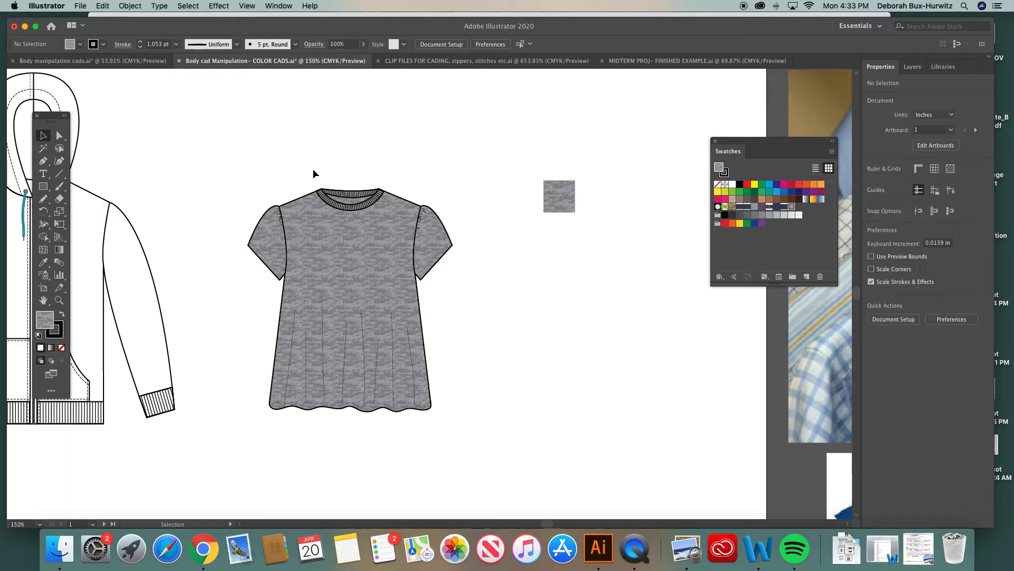
{"action": "left_click_drag", "start_coordinate": [253, 177], "coordinate": [465, 431]}
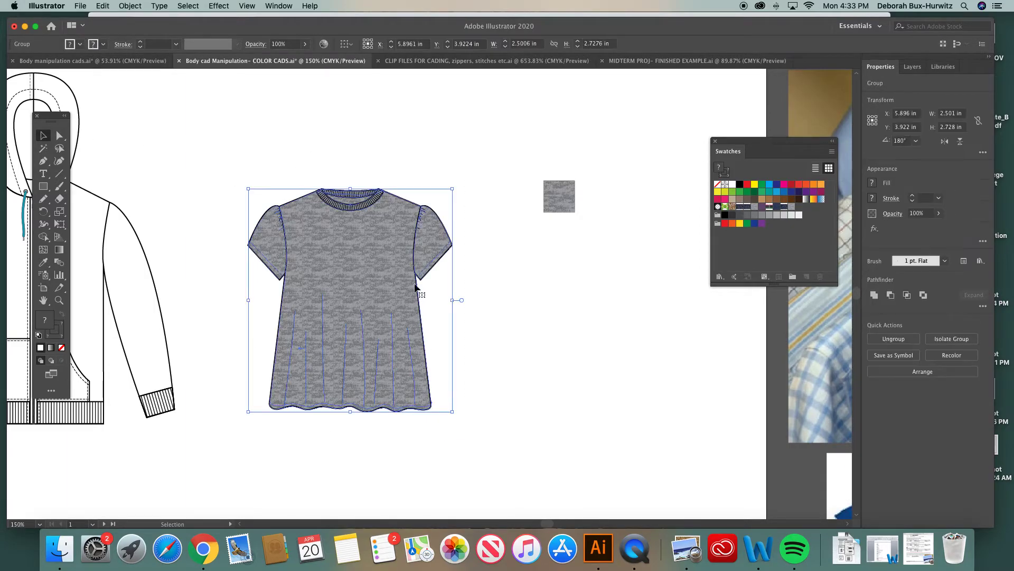
{"action": "left_click_drag", "start_coordinate": [414, 278], "coordinate": [391, 277]}
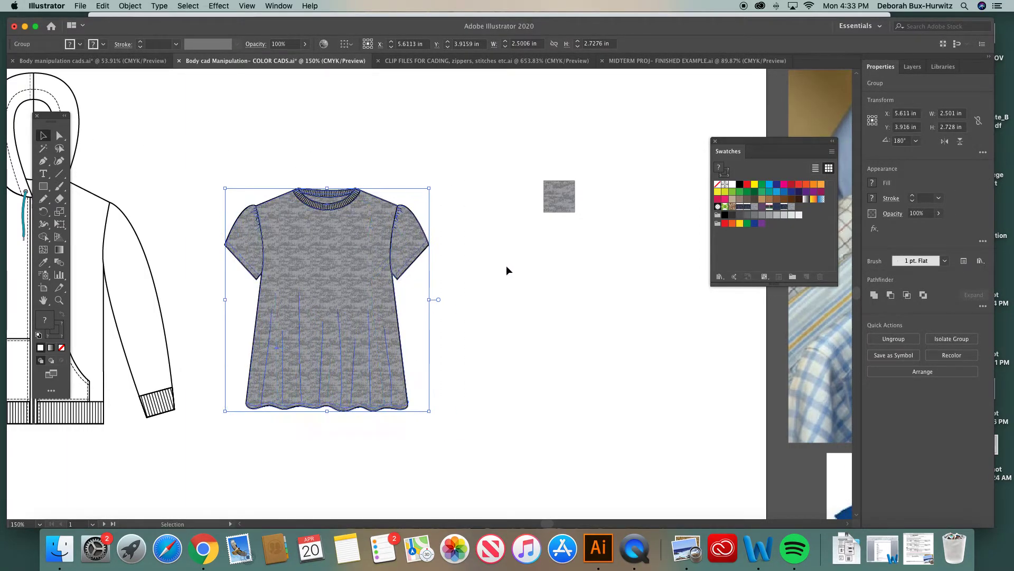
Delete the leftover heather swatch sample from the artboard
{"action": "left_click_drag", "start_coordinate": [559, 195], "coordinate": [680, 114]}
{"action": "key", "text": "Delete"}
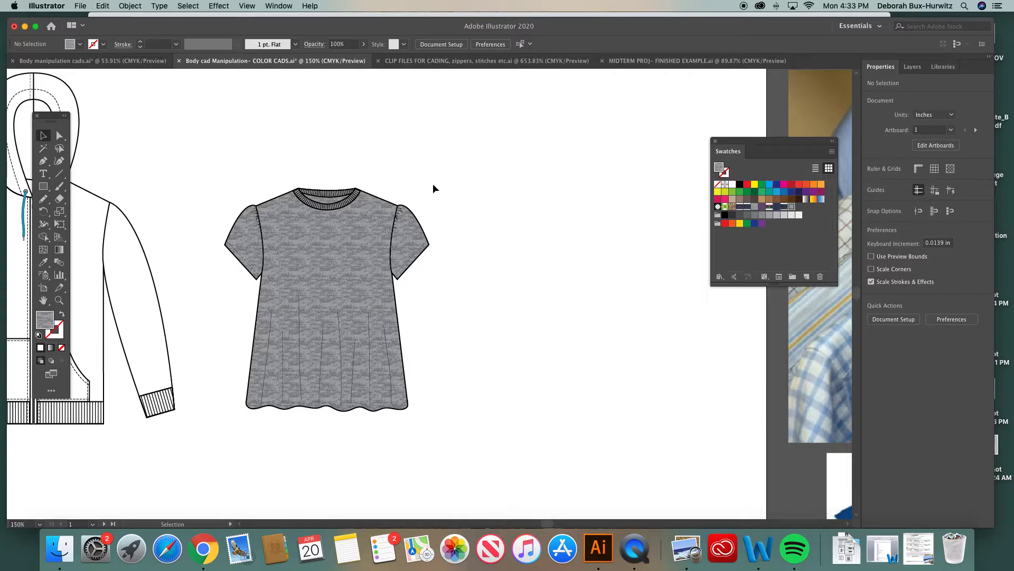
Duplicate the heather-filled top and place the copy to its right
{"action": "left_click_drag", "start_coordinate": [211, 170], "coordinate": [478, 480]}
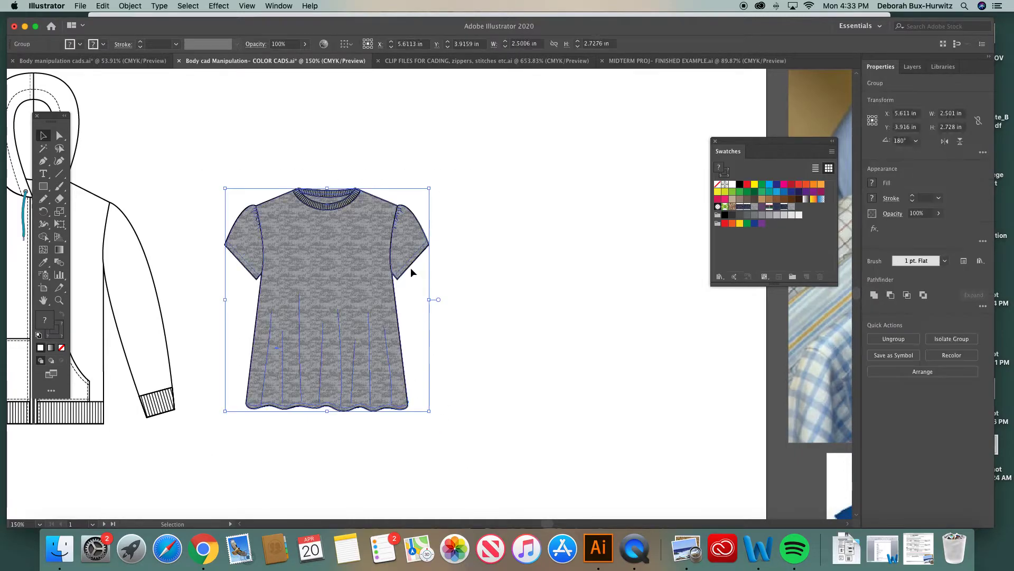
{"action": "left_click_drag", "start_coordinate": [393, 272], "coordinate": [601, 273]}
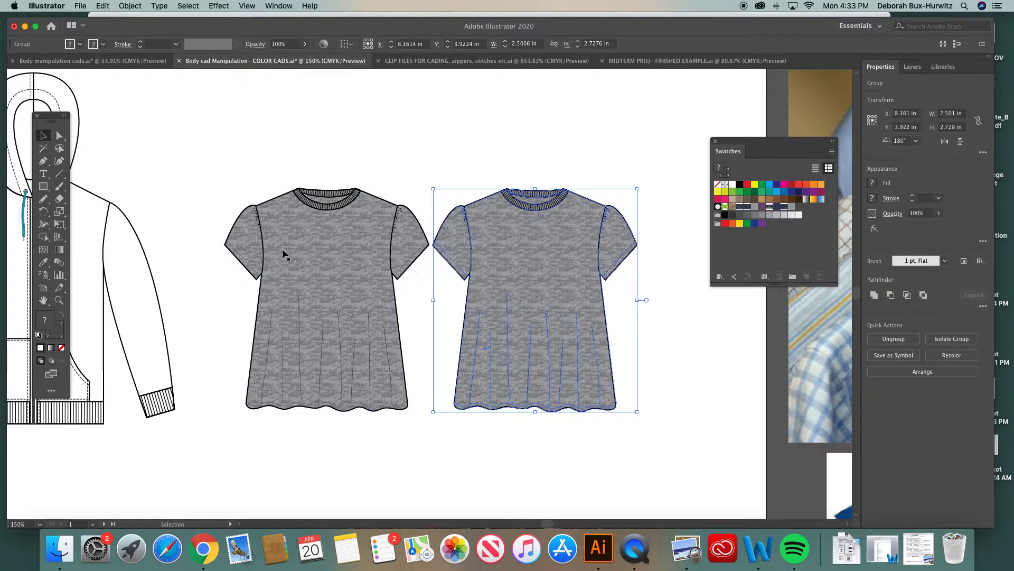
Zoom in on the duplicated top and deselect it
{"action": "scroll", "coordinate": [282, 250], "scroll_direction": "right", "scroll_amount": 5}
{"action": "left_click", "coordinate": [63, 300]}
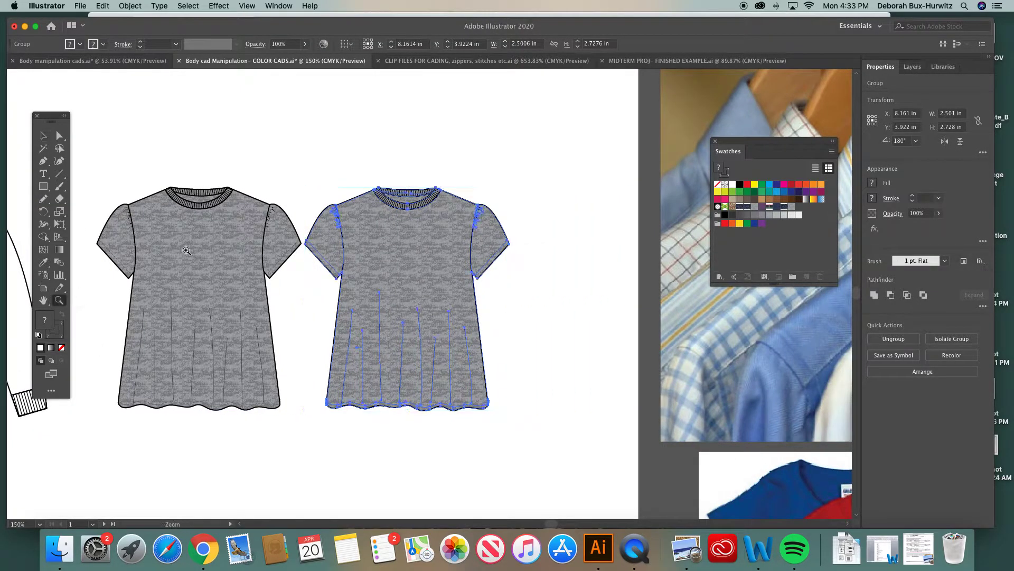
{"action": "left_click_drag", "start_coordinate": [272, 141], "coordinate": [637, 461]}
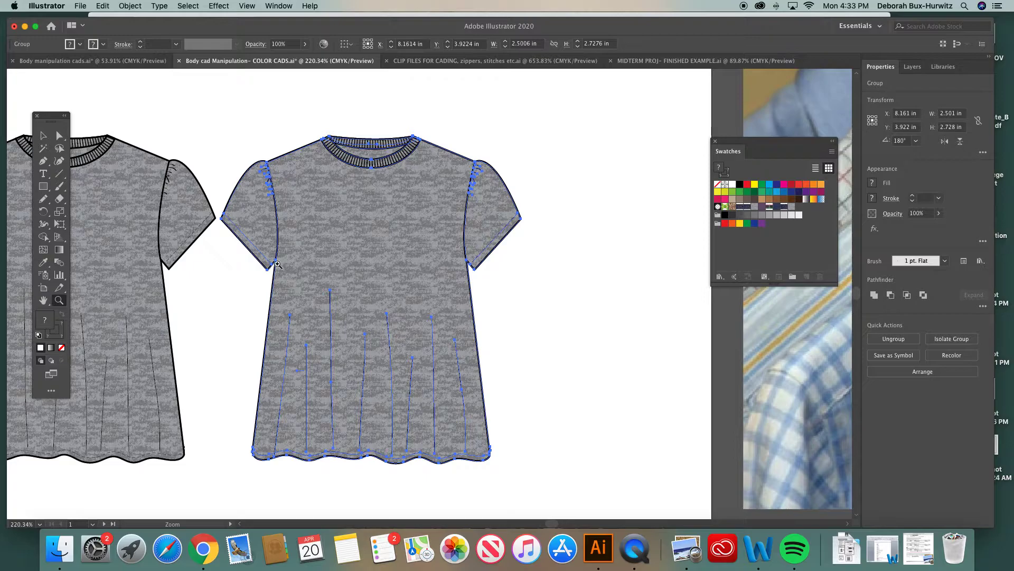
{"action": "left_click", "coordinate": [59, 135]}
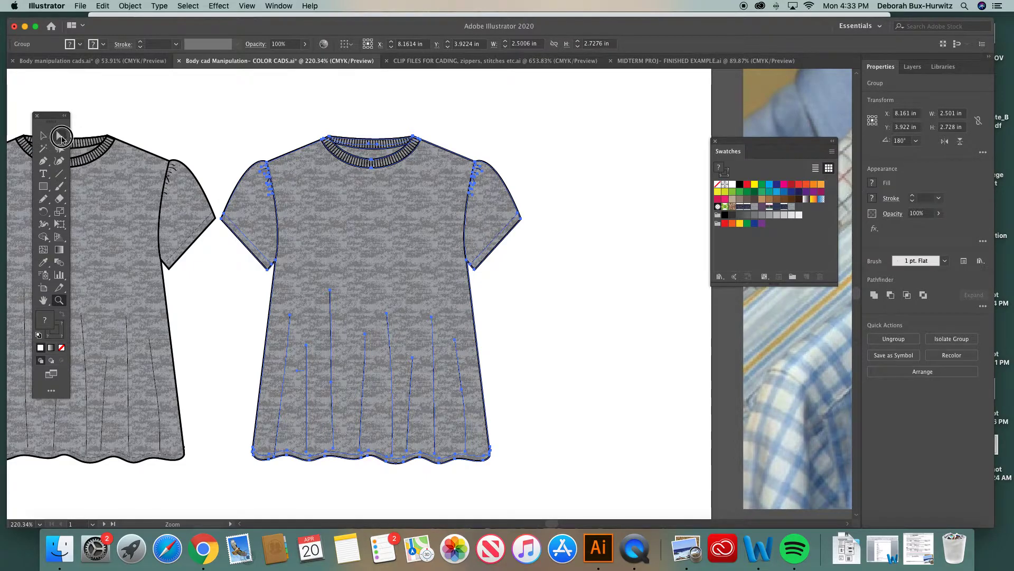
{"action": "left_click", "coordinate": [292, 126]}
{"action": "left_click", "coordinate": [44, 135]}
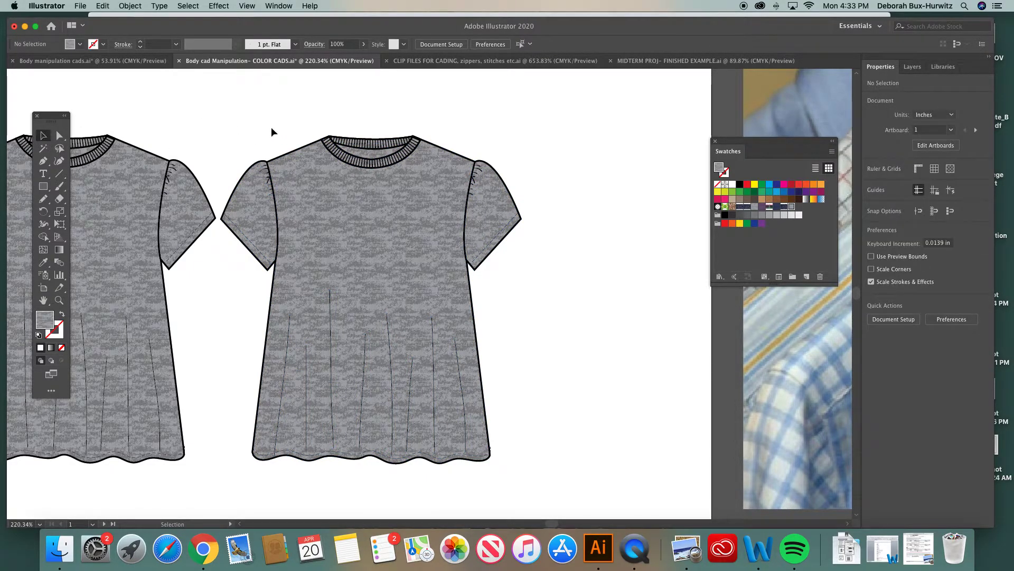
{"action": "scroll", "coordinate": [200, 180], "scroll_direction": "left", "scroll_amount": 8}
{"action": "left_click_drag", "start_coordinate": [100, 134], "coordinate": [407, 482]}
{"action": "left_click", "coordinate": [130, 6]}
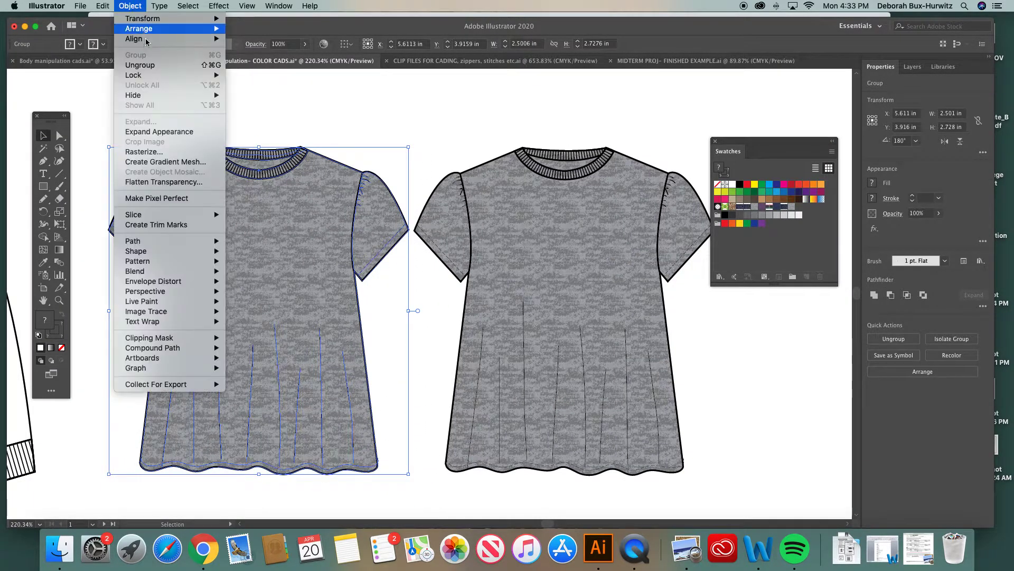
{"action": "left_click", "coordinate": [531, 108]}
Open Recolor Artwork for the duplicated top and change its first heather color to purple #836E91
{"action": "left_click", "coordinate": [526, 181]}
{"action": "scroll", "coordinate": [532, 77], "scroll_direction": "right", "scroll_amount": 6}
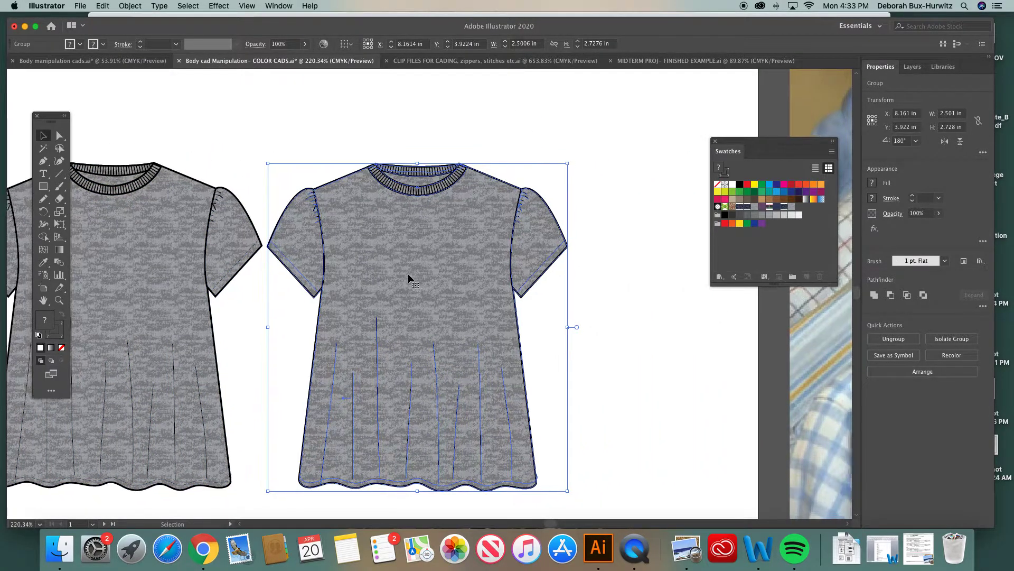
{"action": "scroll", "coordinate": [408, 274], "scroll_direction": "right", "scroll_amount": 2}
{"action": "scroll", "coordinate": [408, 274], "scroll_direction": "right", "scroll_amount": 2}
{"action": "scroll", "coordinate": [408, 273], "scroll_direction": "up", "scroll_amount": 1}
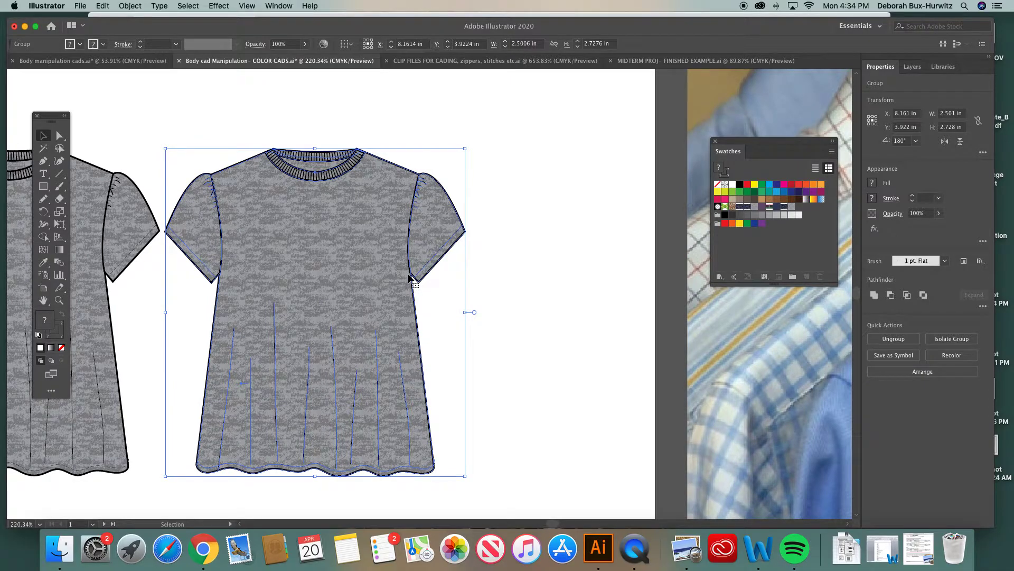
{"action": "left_click", "coordinate": [363, 118]}
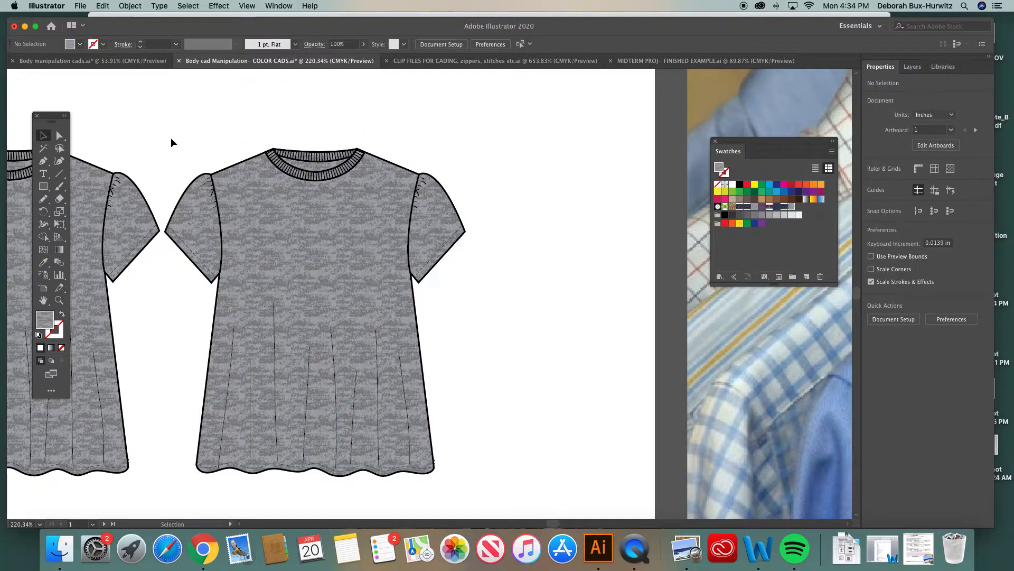
{"action": "left_click_drag", "start_coordinate": [159, 130], "coordinate": [439, 427]}
{"action": "left_click", "coordinate": [421, 283]}
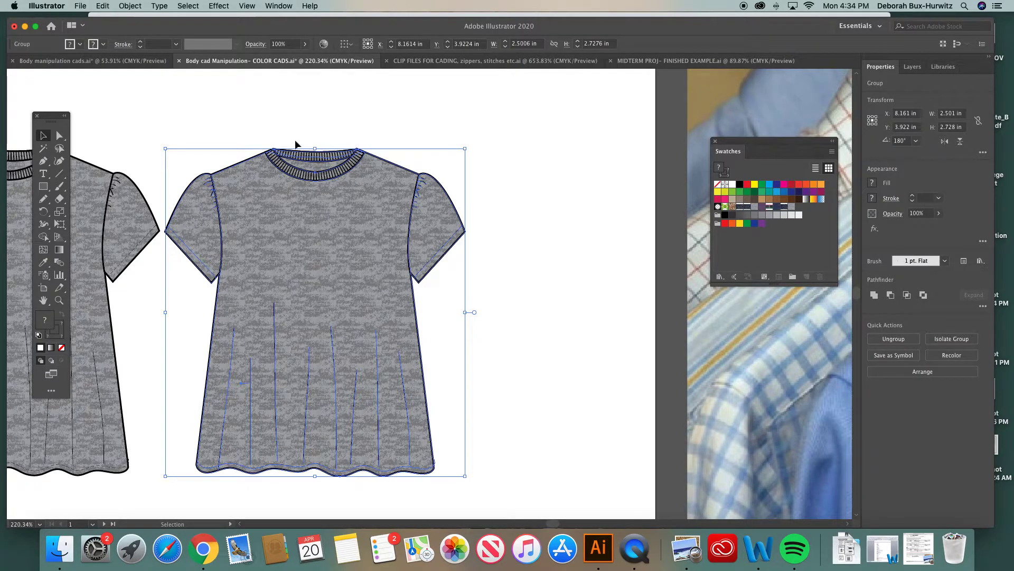
{"action": "left_click", "coordinate": [324, 44]}
{"action": "left_click_drag", "start_coordinate": [649, 193], "coordinate": [580, 113]}
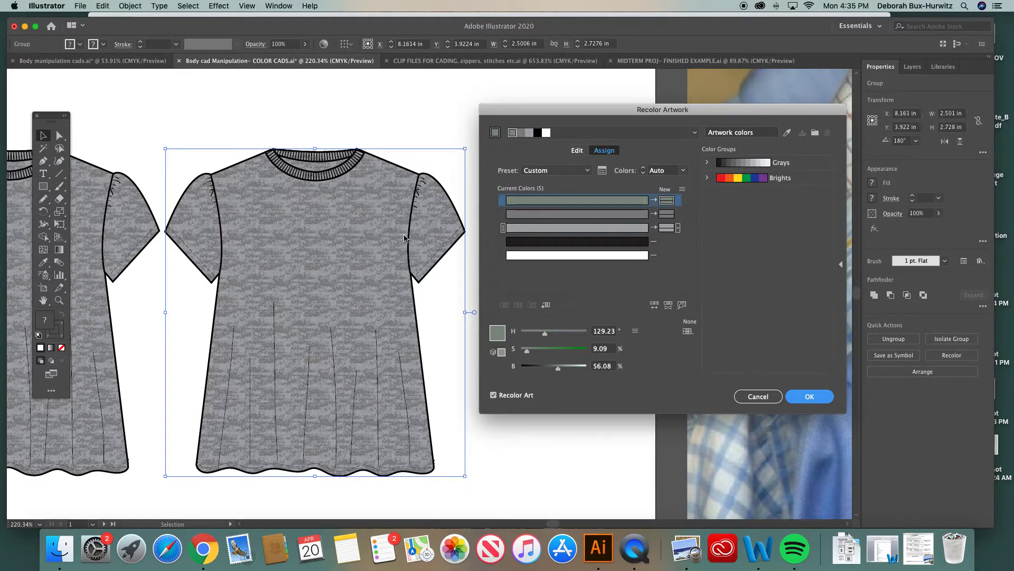
{"action": "double_click", "coordinate": [667, 200]}
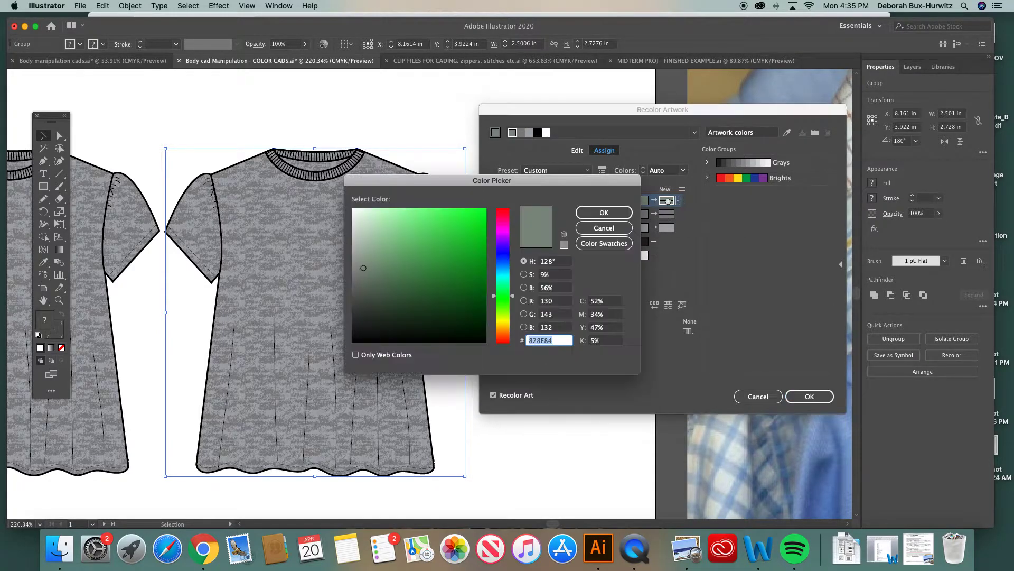
{"action": "left_click_drag", "start_coordinate": [518, 182], "coordinate": [630, 262]}
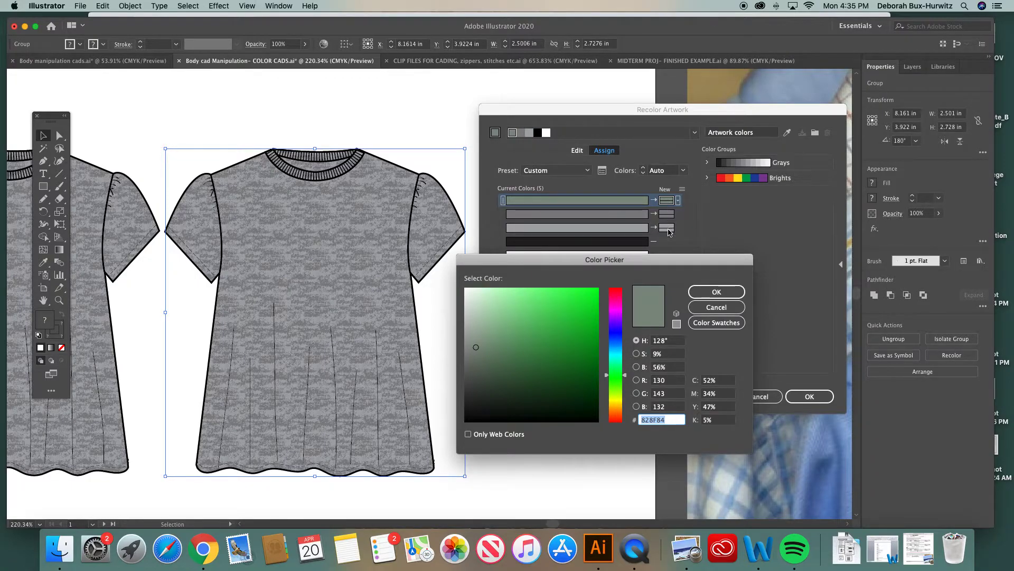
{"action": "left_click_drag", "start_coordinate": [609, 378], "coordinate": [603, 319]}
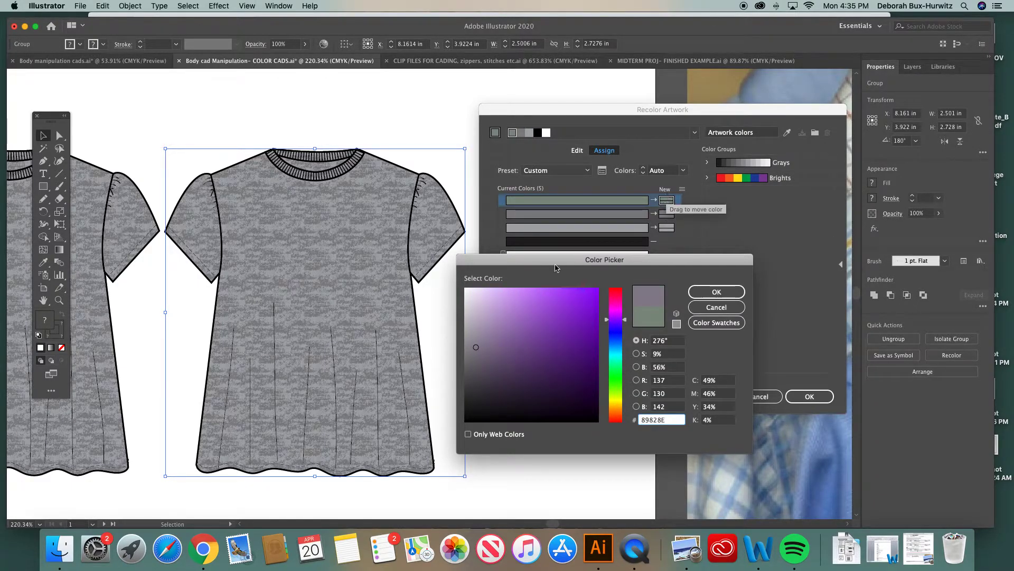
{"action": "left_click", "coordinate": [497, 346]}
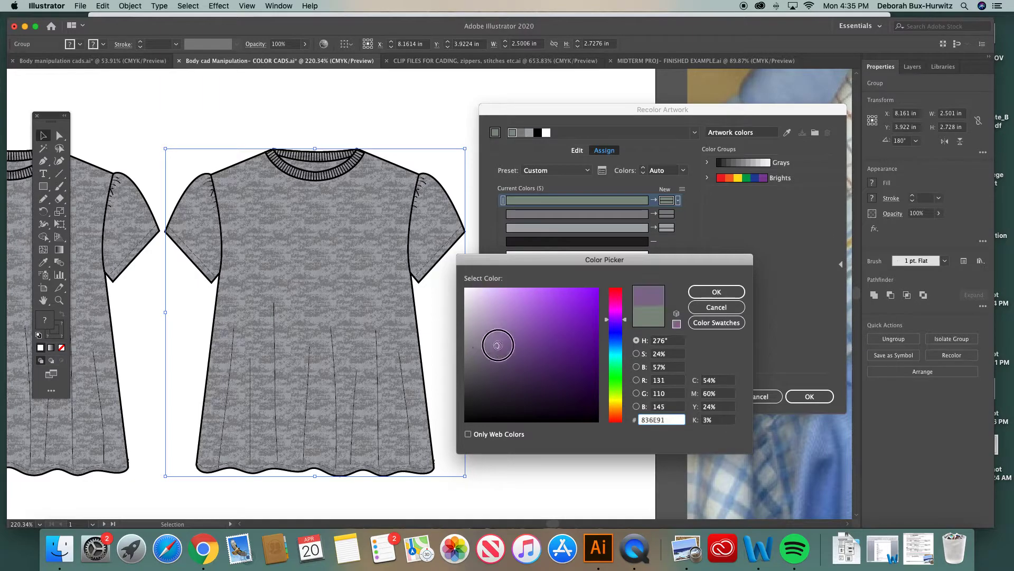
{"action": "left_click", "coordinate": [709, 292]}
Change the second heather color of the top to purple #6E388E
{"action": "double_click", "coordinate": [666, 216]}
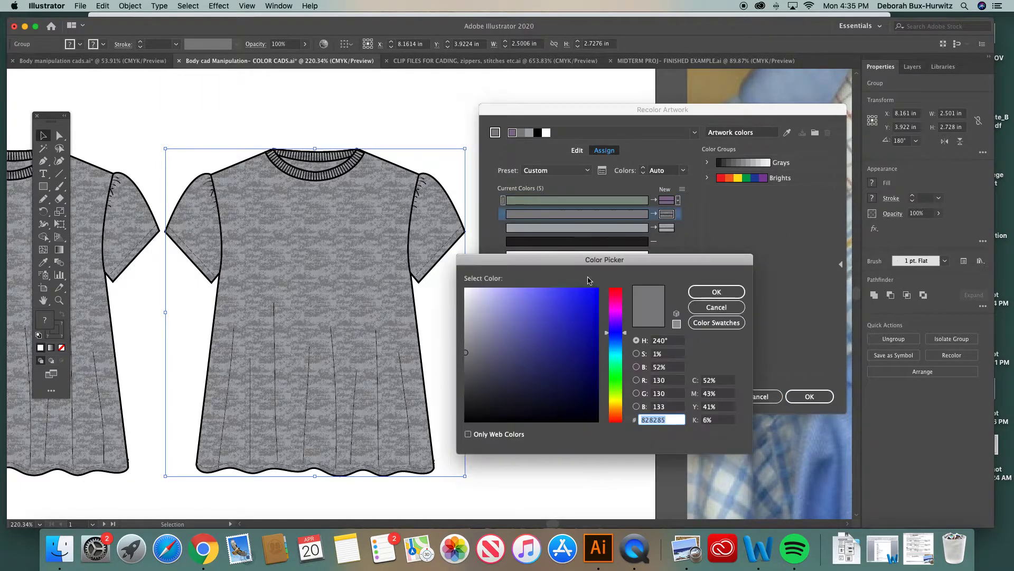
{"action": "left_click_drag", "start_coordinate": [606, 333], "coordinate": [602, 322]}
{"action": "left_click", "coordinate": [547, 346]}
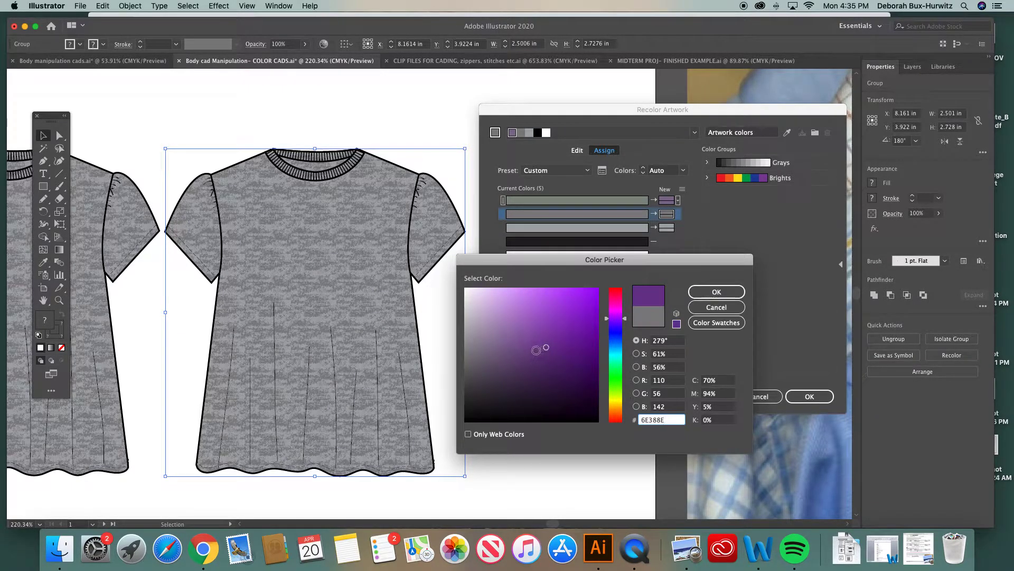
{"action": "left_click", "coordinate": [716, 292]}
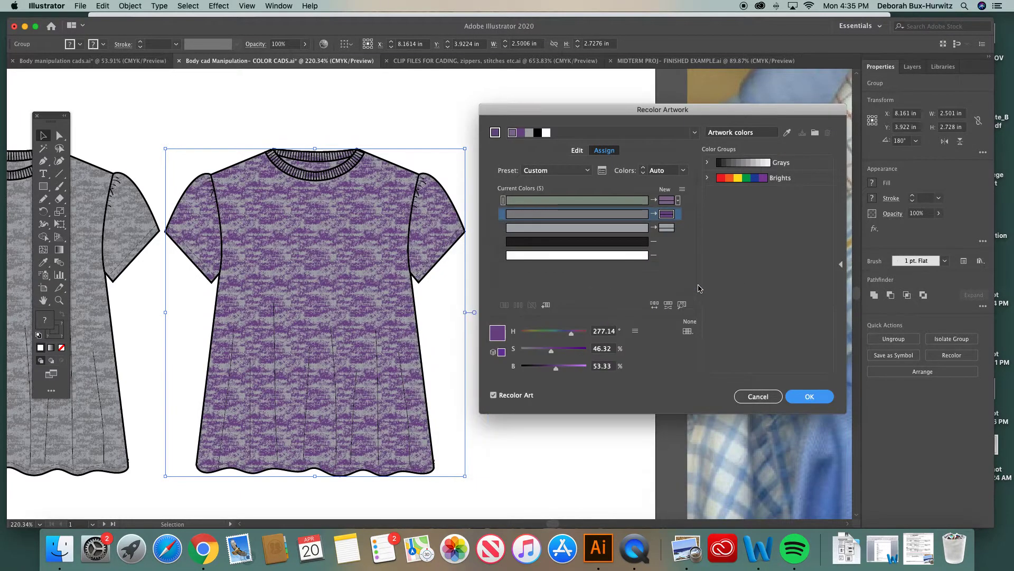
Change the third heather color to deep purple #5F2C77 and apply the recolor to the top
{"action": "double_click", "coordinate": [667, 227]}
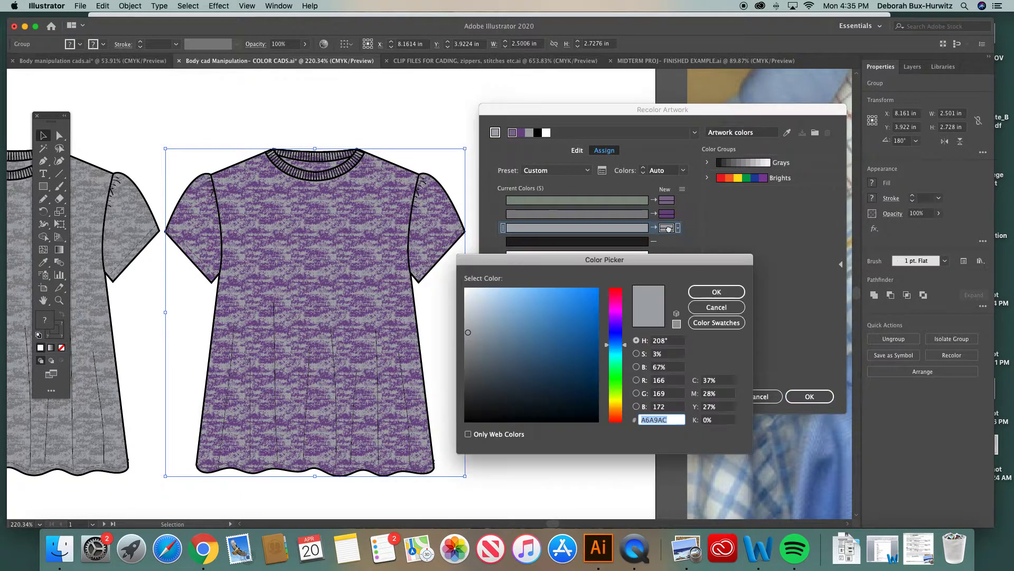
{"action": "left_click_drag", "start_coordinate": [572, 261], "coordinate": [531, 273]}
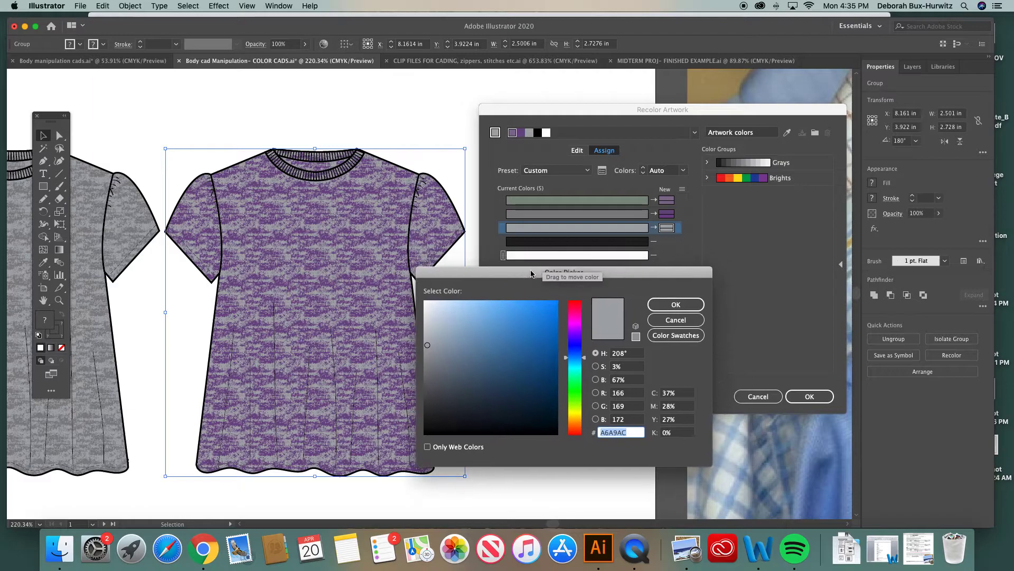
{"action": "left_click_drag", "start_coordinate": [566, 355], "coordinate": [567, 320]}
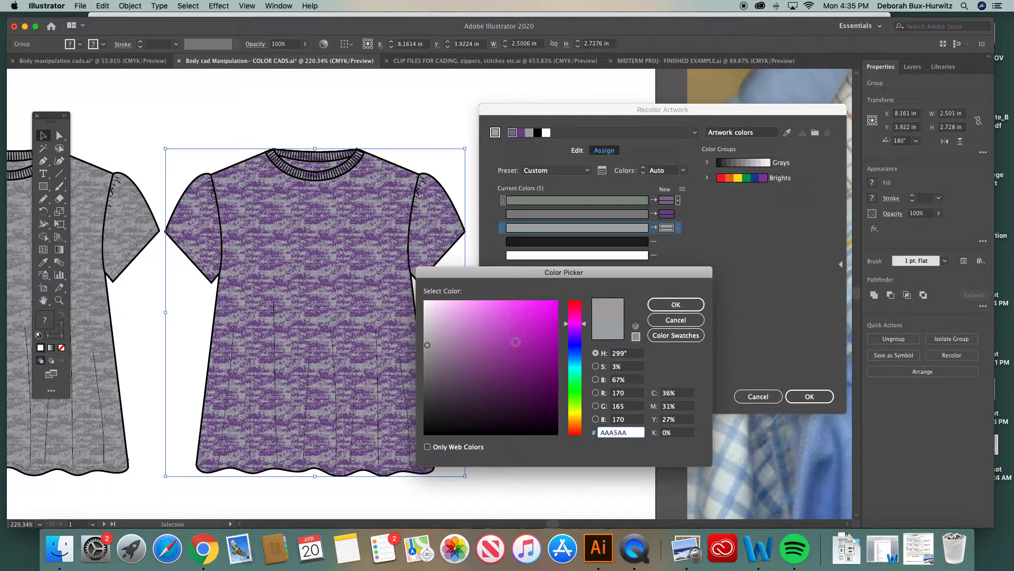
{"action": "left_click_drag", "start_coordinate": [567, 323], "coordinate": [567, 329]}
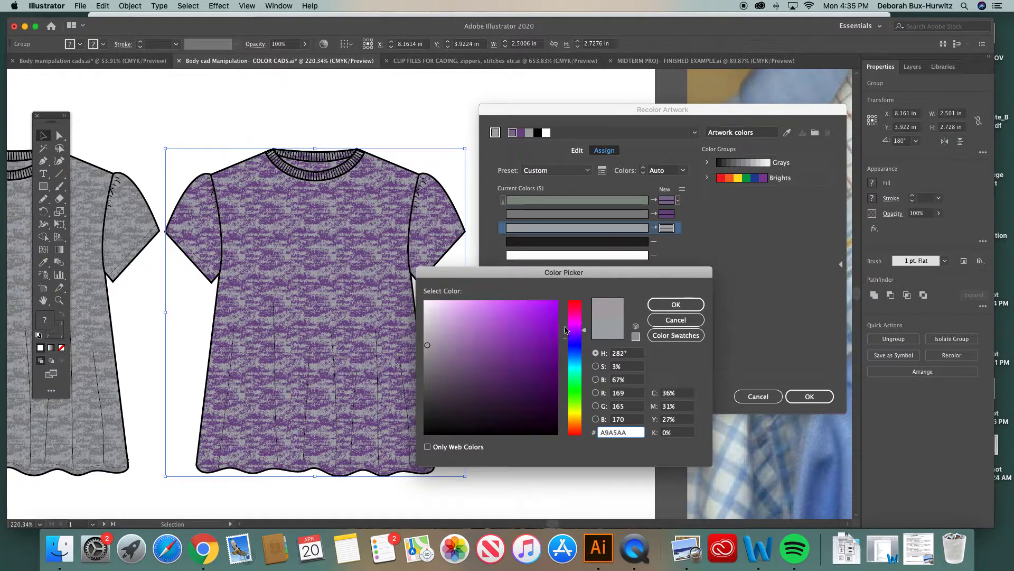
{"action": "left_click", "coordinate": [509, 372]}
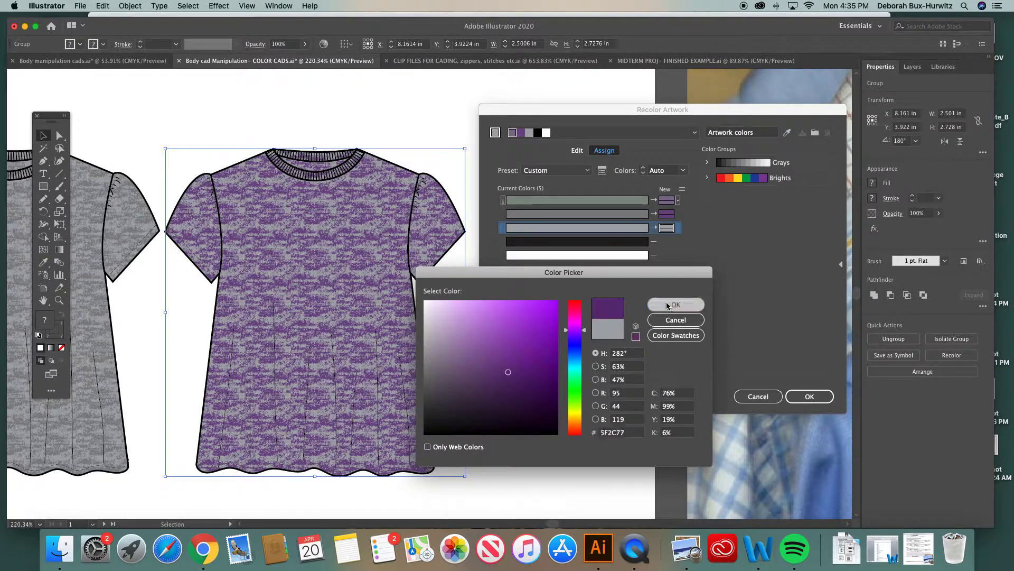
{"action": "left_click", "coordinate": [670, 304]}
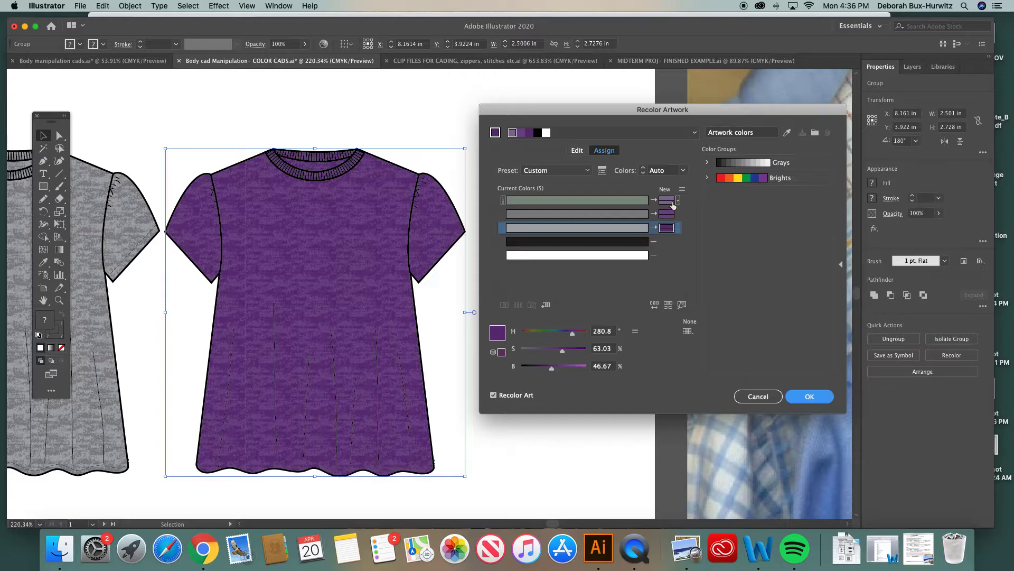
{"action": "left_click", "coordinate": [669, 229]}
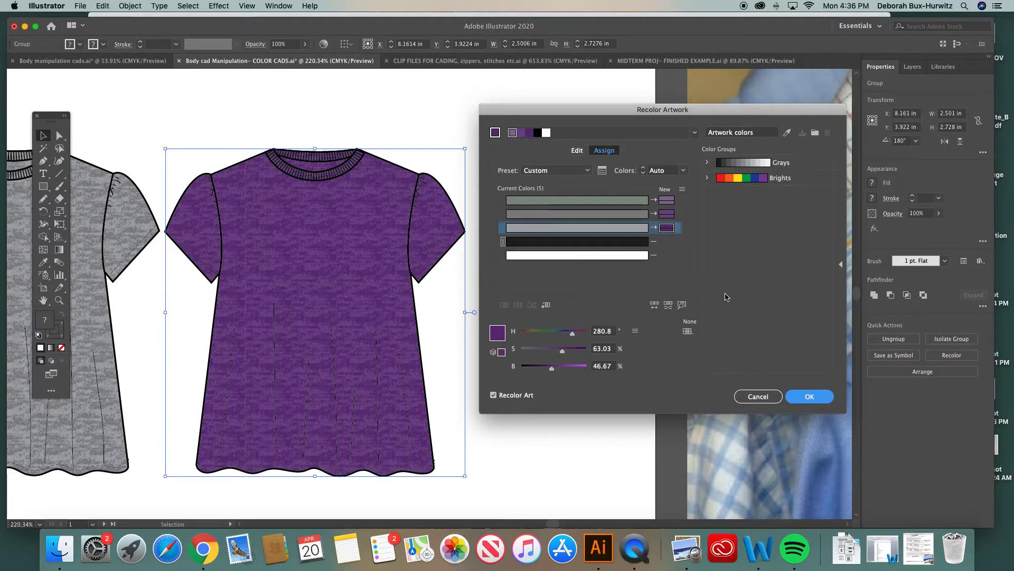
{"action": "left_click", "coordinate": [812, 401]}
{"action": "left_click", "coordinate": [550, 267]}
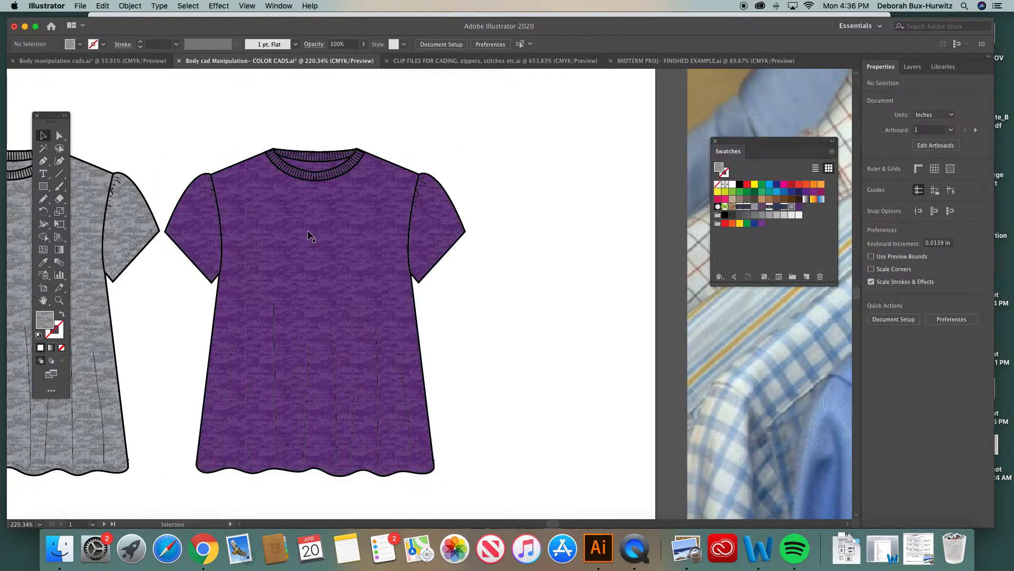
Zoom in to examine the purple heather texture around the neckline of the recolored top
{"action": "left_click", "coordinate": [59, 301]}
{"action": "left_click", "coordinate": [372, 264]}
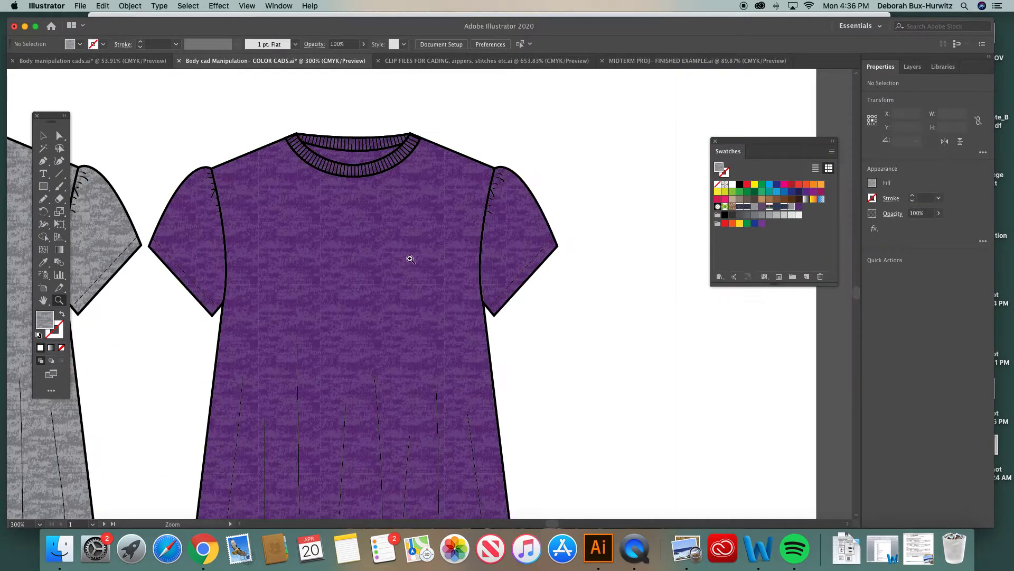
{"action": "left_click", "coordinate": [414, 258]}
{"action": "left_click", "coordinate": [423, 258]}
{"action": "left_click", "coordinate": [424, 257]}
{"action": "left_click", "coordinate": [424, 257]}
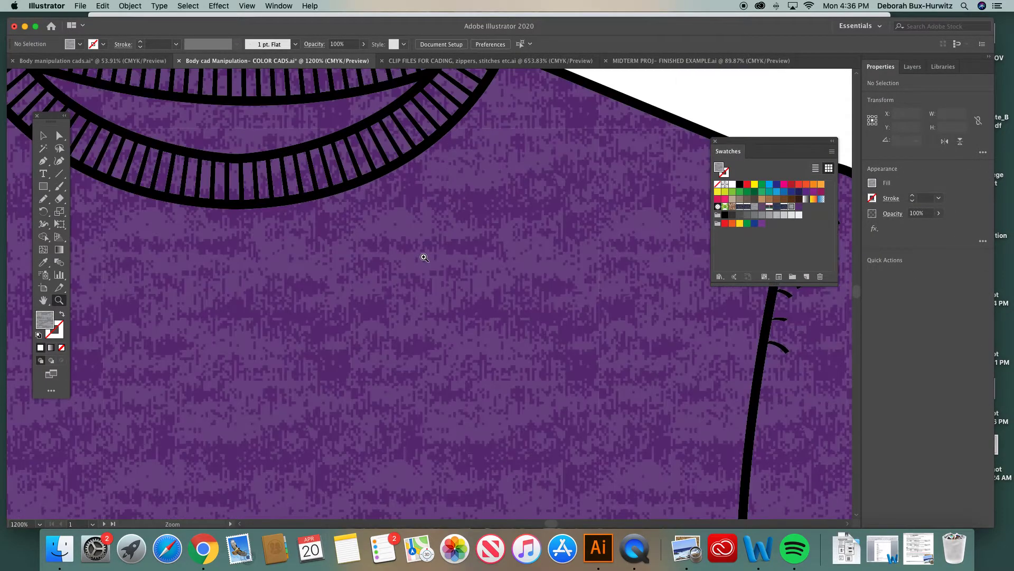
{"action": "left_click", "coordinate": [59, 136]}
{"action": "key", "text": "super+minus"}
{"action": "key", "text": "super+minus"}
{"action": "key", "text": "super+minus"}
{"action": "key", "text": "super+minus"}
{"action": "key", "text": "super+minus"}
{"action": "key", "text": "super+minus"}
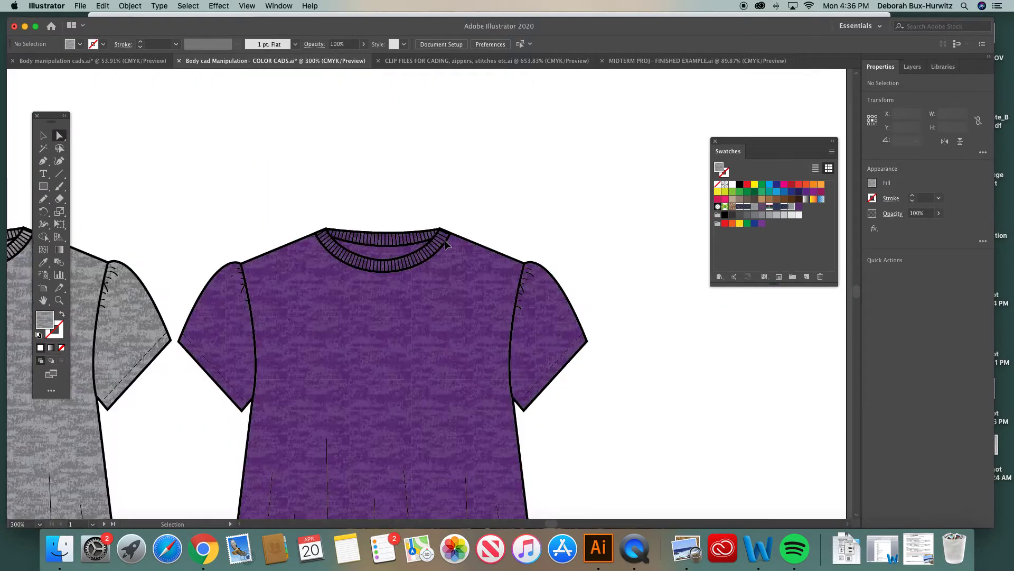
Zoom in to examine the sleeves and pleat lines of the purple heather top
{"action": "left_click", "coordinate": [59, 300]}
{"action": "left_click_drag", "start_coordinate": [200, 251], "coordinate": [455, 398]}
{"action": "left_click", "coordinate": [59, 136]}
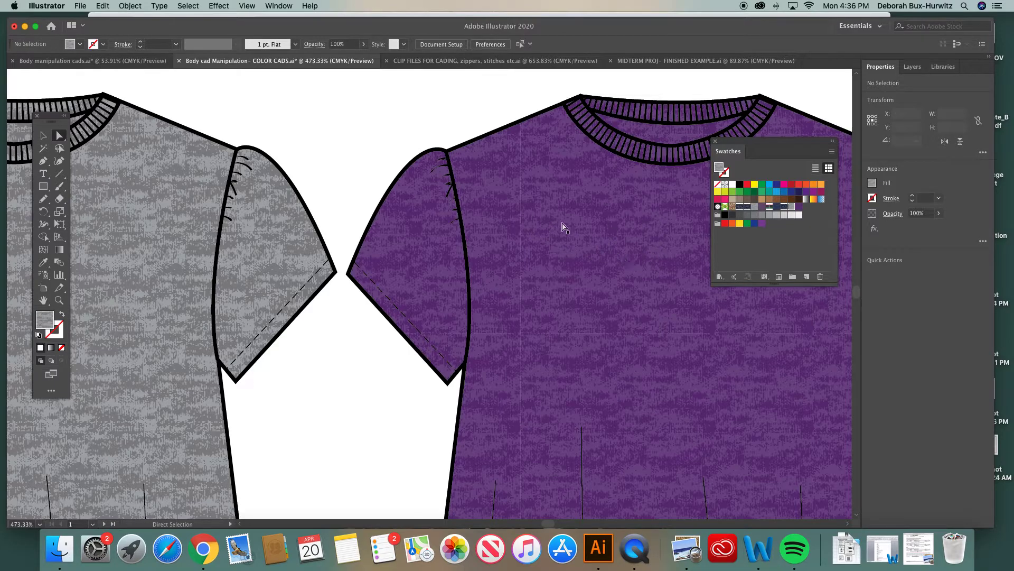
{"action": "scroll", "coordinate": [564, 227], "scroll_direction": "right", "scroll_amount": 5}
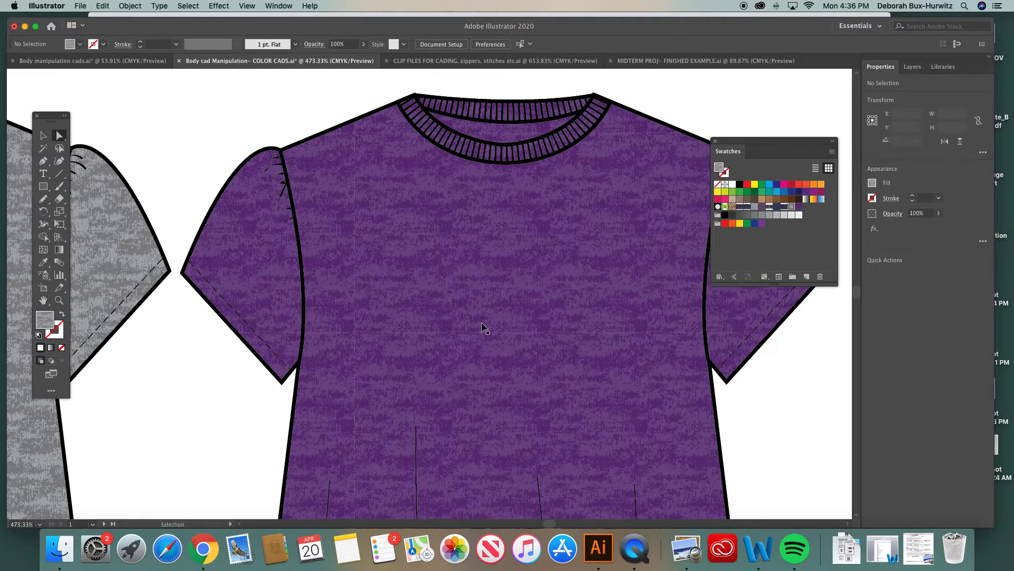
{"action": "scroll", "coordinate": [485, 328], "scroll_direction": "down", "scroll_amount": 6}
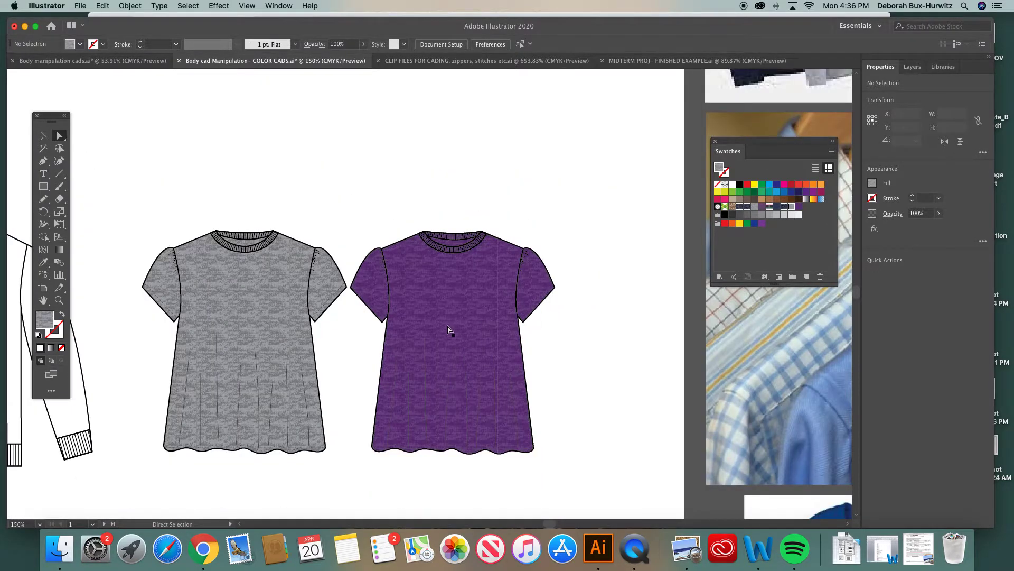
{"action": "scroll", "coordinate": [448, 330], "scroll_direction": "down", "scroll_amount": 2}
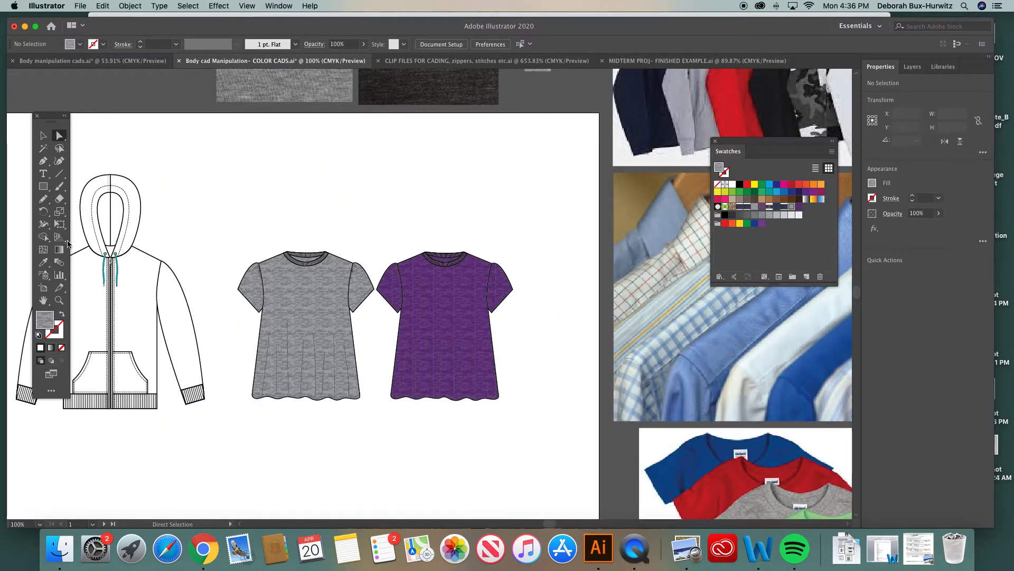
{"action": "left_click", "coordinate": [58, 302]}
{"action": "left_click_drag", "start_coordinate": [387, 295], "coordinate": [520, 406]}
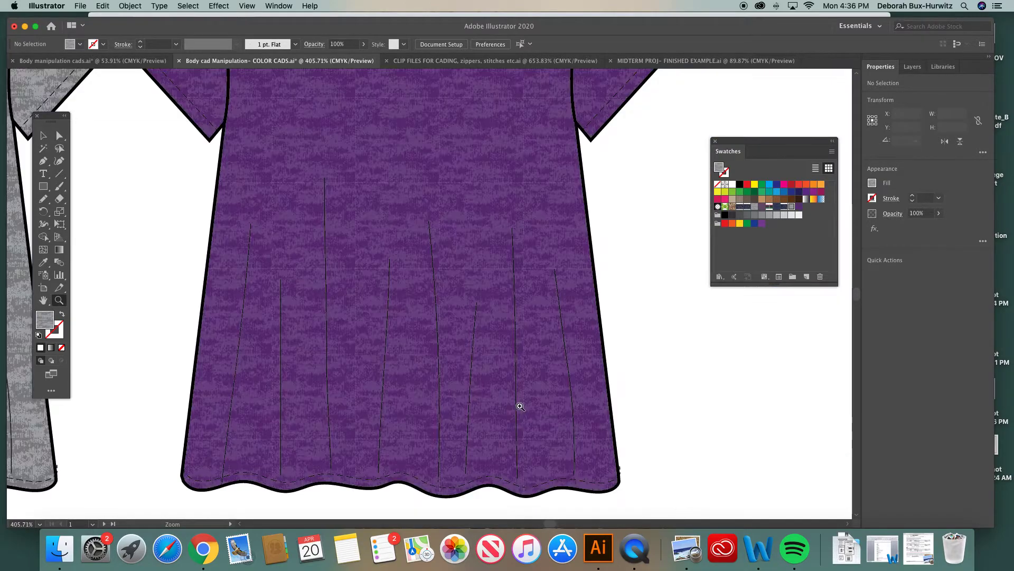
Select all the pleat lines on the purple top and set their stroke weight to 0.5 pt
{"action": "left_click", "coordinate": [59, 135]}
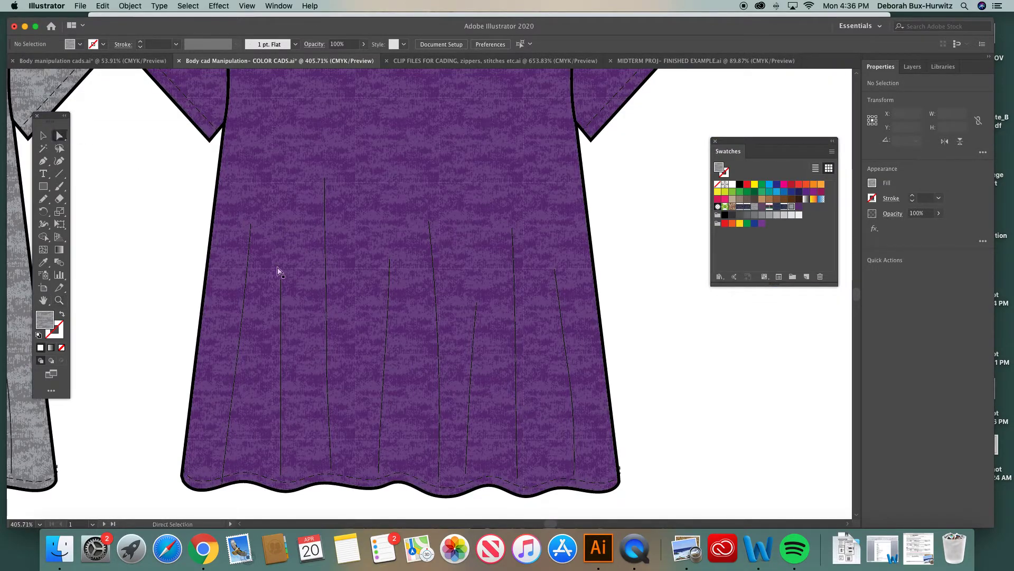
{"action": "left_click", "coordinate": [249, 236]}
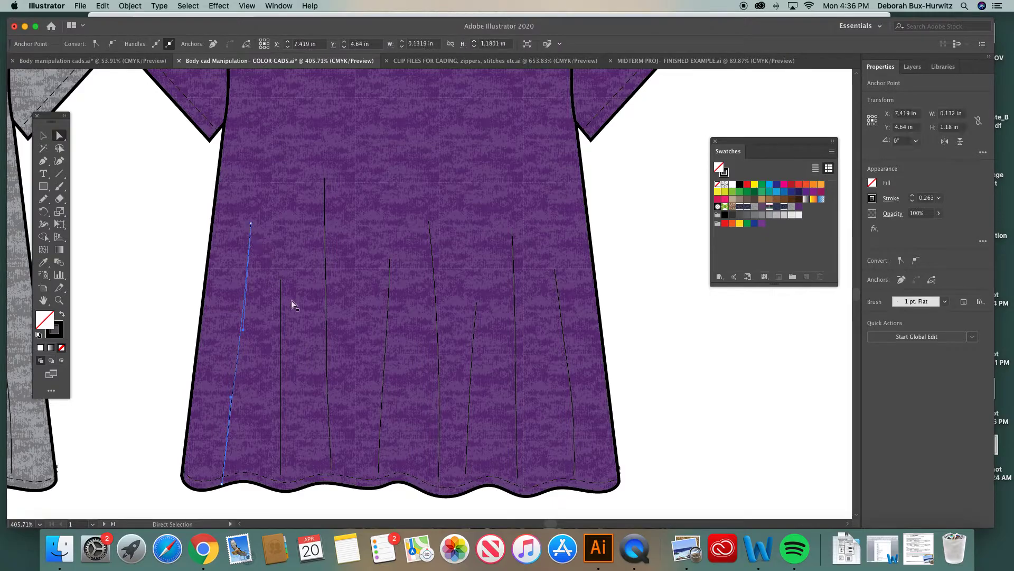
{"action": "left_click", "coordinate": [281, 288], "text": "shift"}
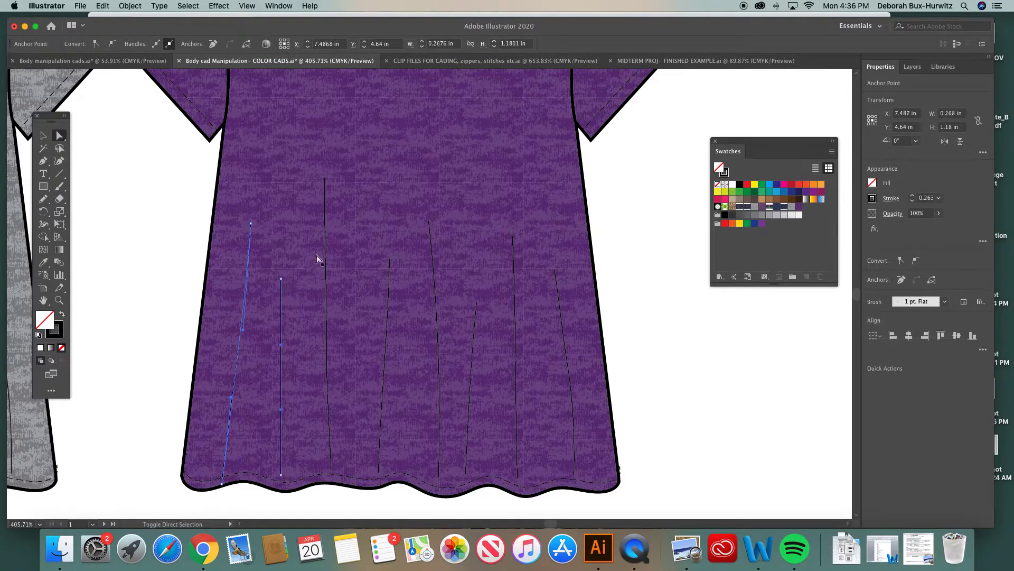
{"action": "left_click", "coordinate": [324, 229], "text": "shift"}
{"action": "left_click", "coordinate": [389, 265], "text": "shift"}
{"action": "left_click", "coordinate": [430, 238], "text": "shift"}
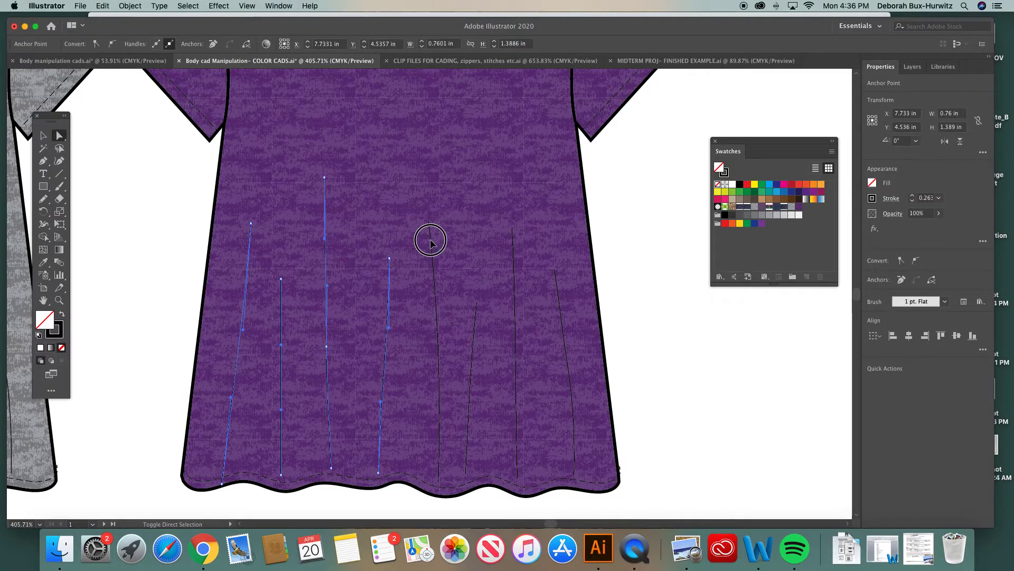
{"action": "left_click", "coordinate": [477, 306], "text": "shift"}
{"action": "left_click", "coordinate": [515, 263], "text": "shift"}
{"action": "left_click", "coordinate": [558, 289], "text": "shift"}
{"action": "left_click", "coordinate": [559, 286], "text": "shift"}
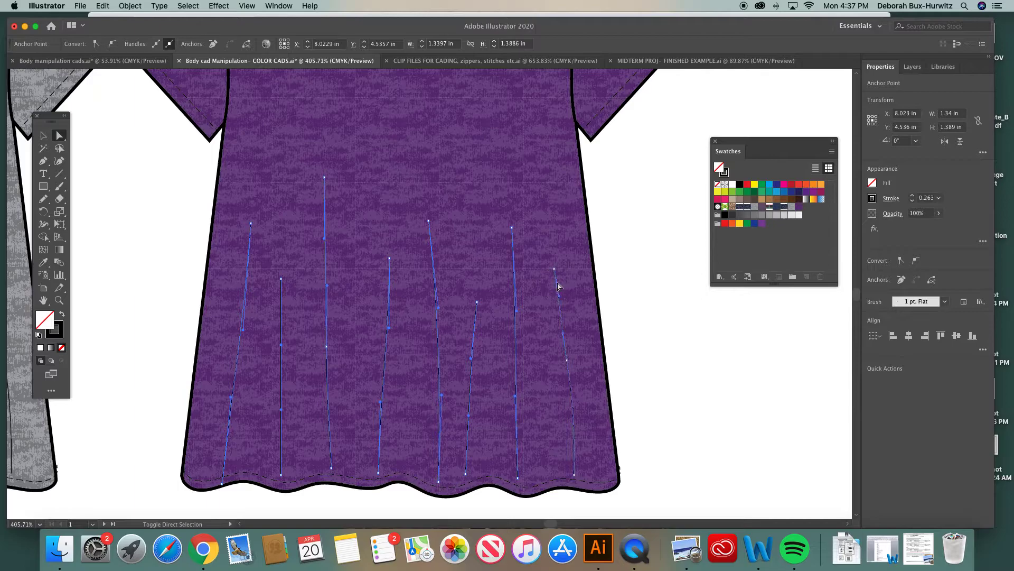
{"action": "left_click", "coordinate": [279, 6]}
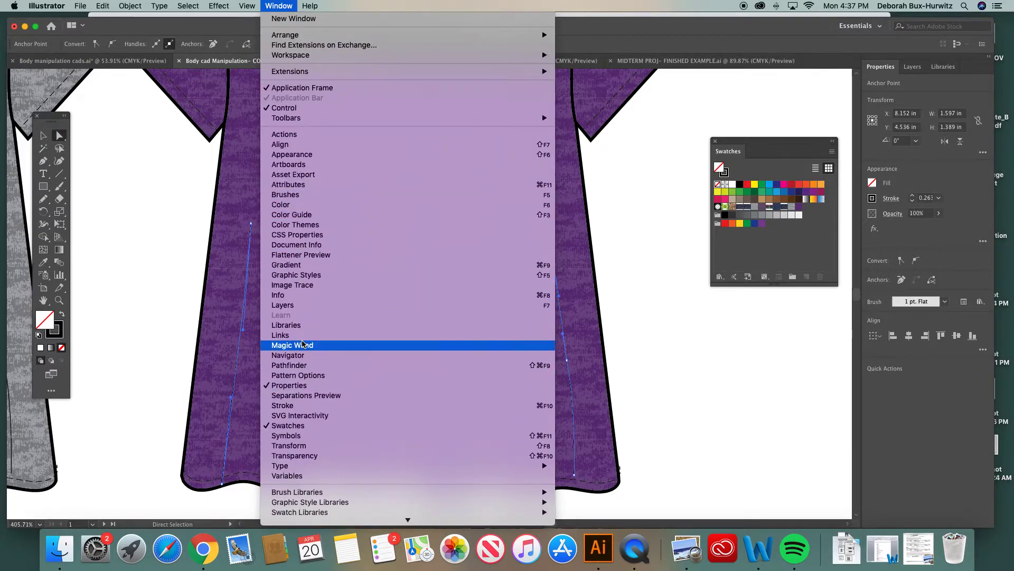
{"action": "left_click", "coordinate": [300, 406]}
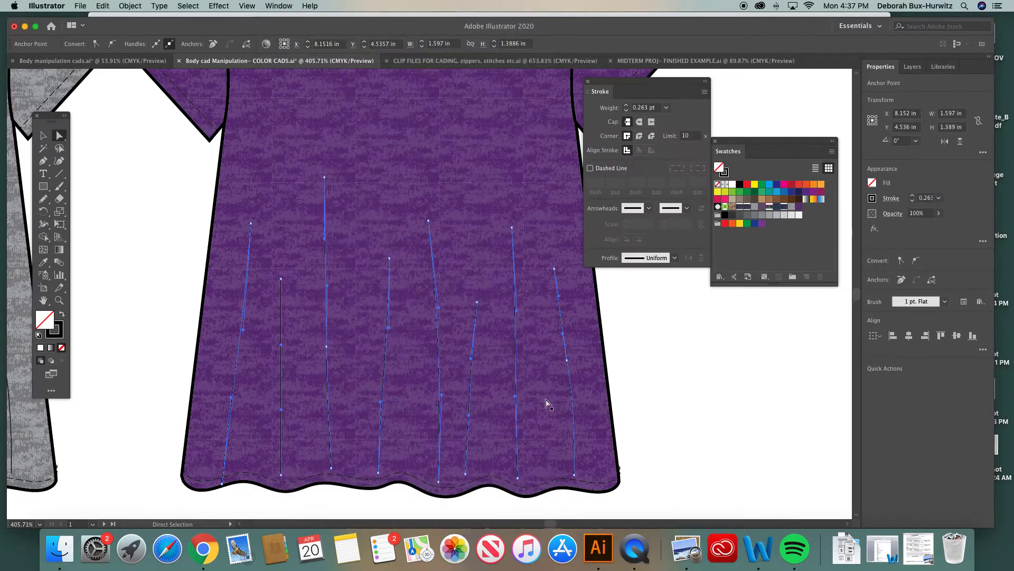
{"action": "left_click_drag", "start_coordinate": [655, 81], "coordinate": [706, 253]}
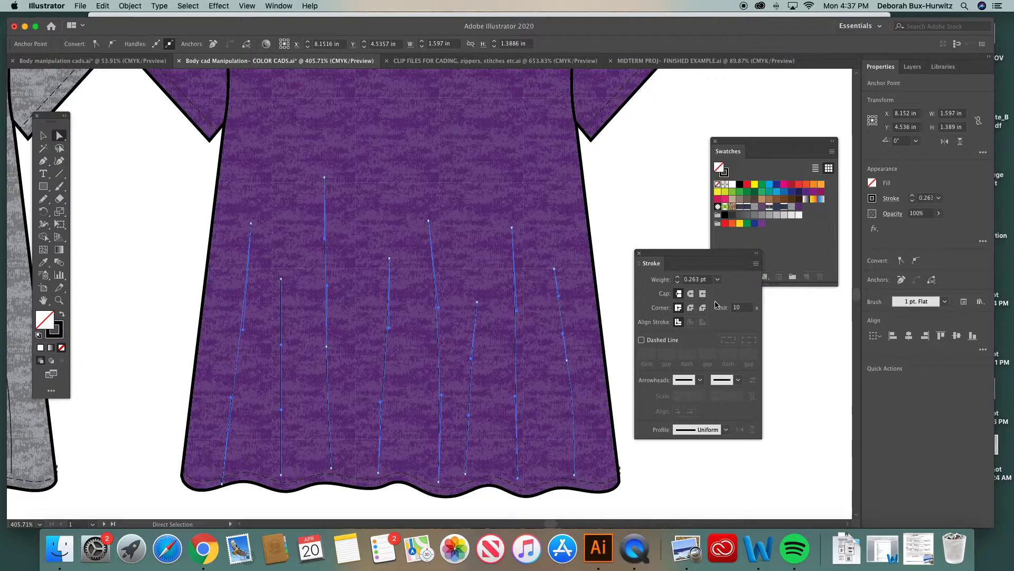
{"action": "left_click", "coordinate": [718, 279]}
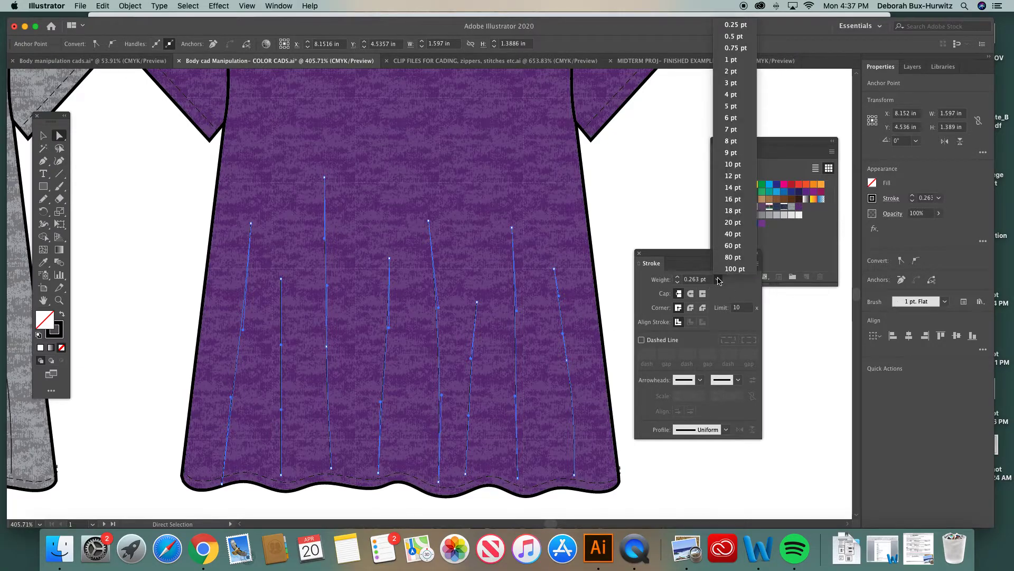
{"action": "left_click", "coordinate": [739, 37]}
{"action": "left_click", "coordinate": [636, 195]}
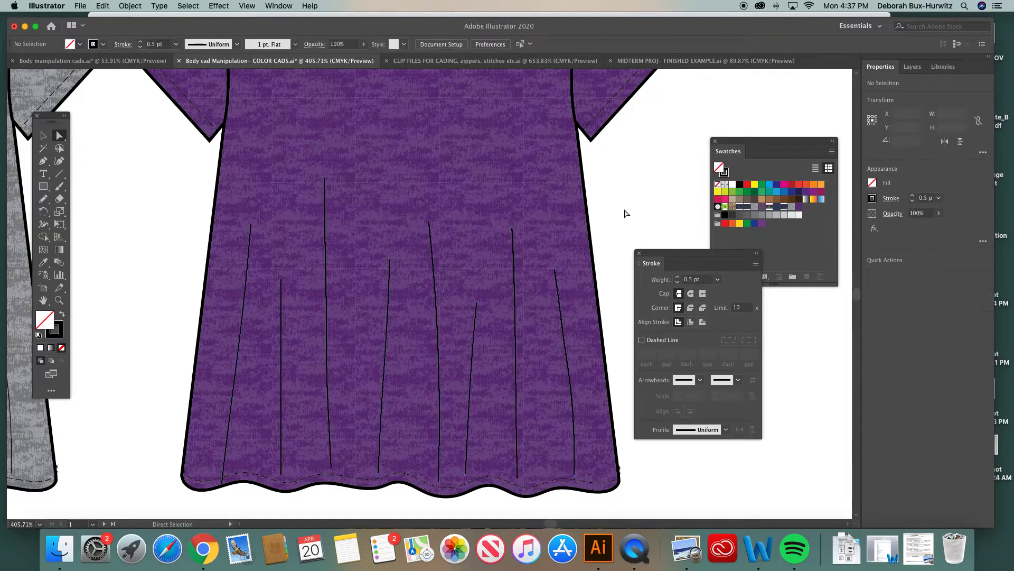
Zoom out to compare the recolored purple top with the grey heather top
{"action": "key", "text": "super+minus"}
{"action": "key", "text": "super+minus"}
{"action": "key", "text": "super+minus"}
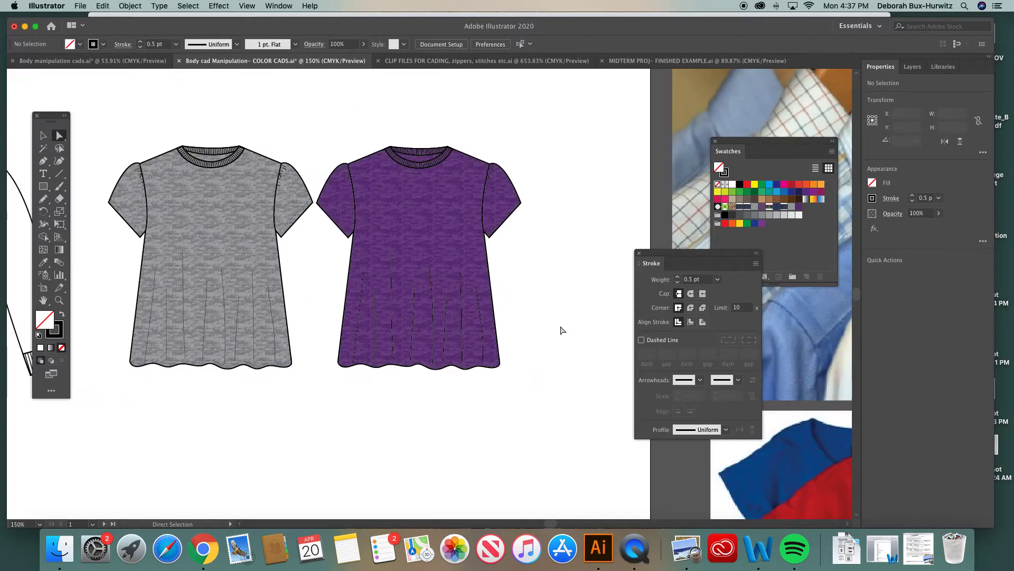
{"action": "key", "text": "z"}
{"action": "left_click_drag", "start_coordinate": [314, 171], "coordinate": [536, 407]}
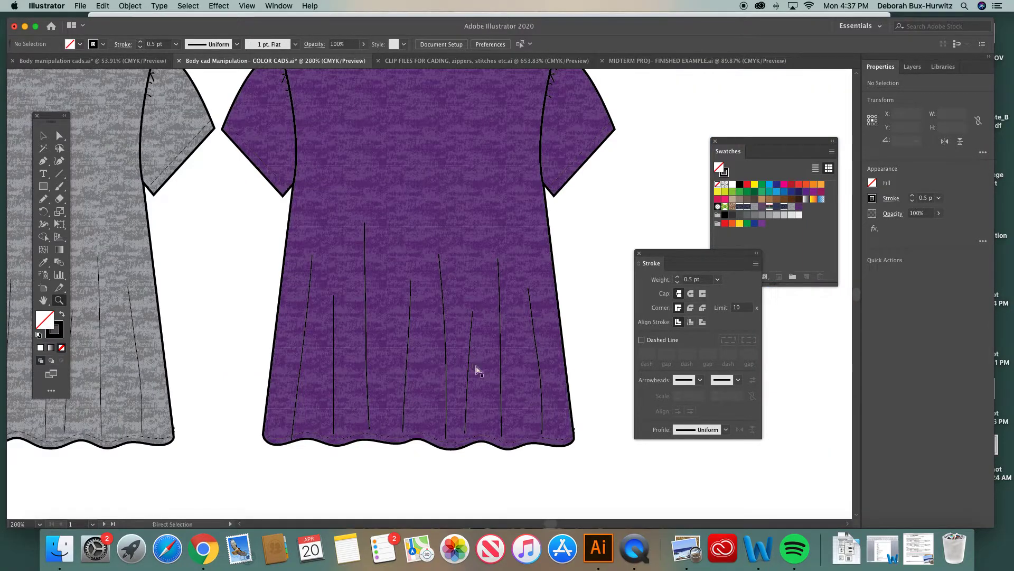
{"action": "key", "text": "super+minus"}
{"action": "key", "text": "super+minus"}
{"action": "left_click", "coordinate": [639, 254]}
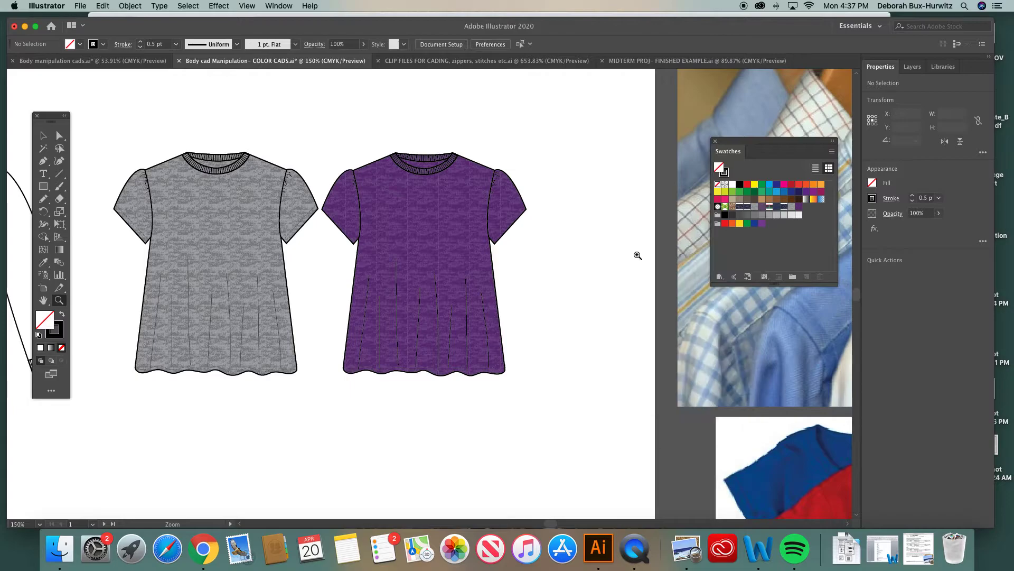
{"action": "scroll", "coordinate": [509, 255], "scroll_direction": "left", "scroll_amount": 3}
{"action": "scroll", "coordinate": [509, 255], "scroll_direction": "down", "scroll_amount": 1}
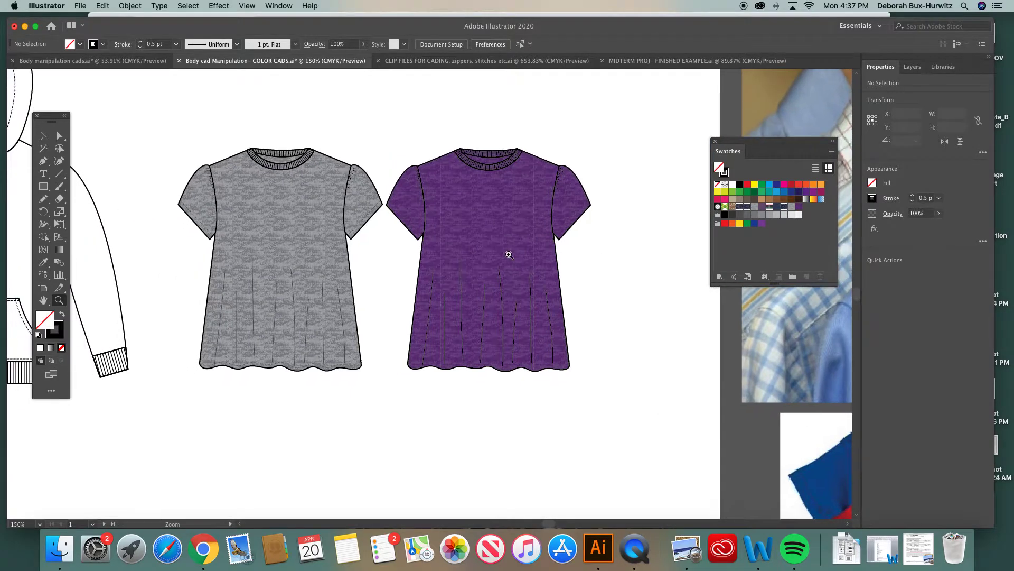
{"action": "scroll", "coordinate": [510, 255], "scroll_direction": "left", "scroll_amount": 1}
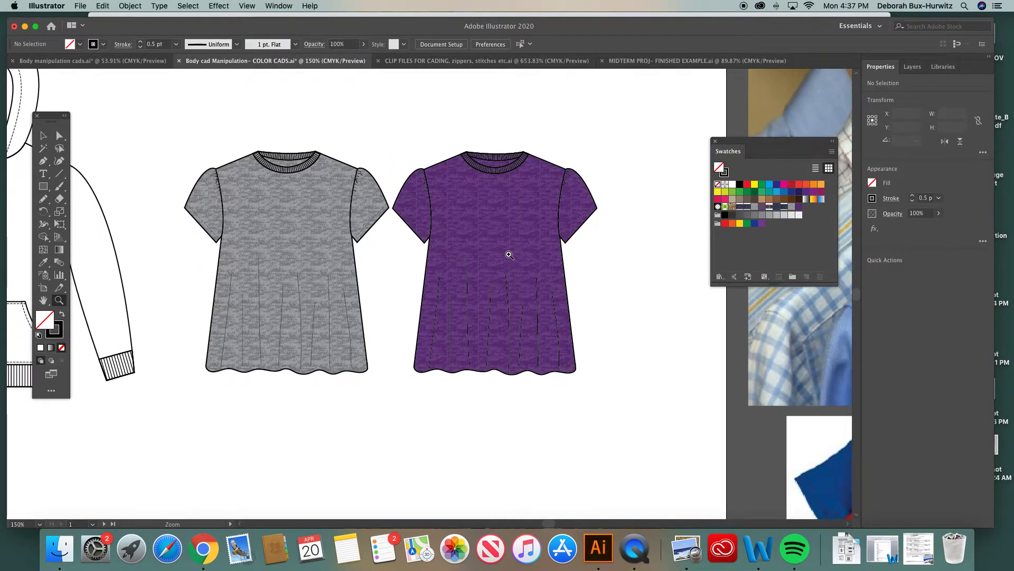
{"action": "key", "text": "super+minus"}
{"action": "scroll", "coordinate": [509, 255], "scroll_direction": "up", "scroll_amount": 4}
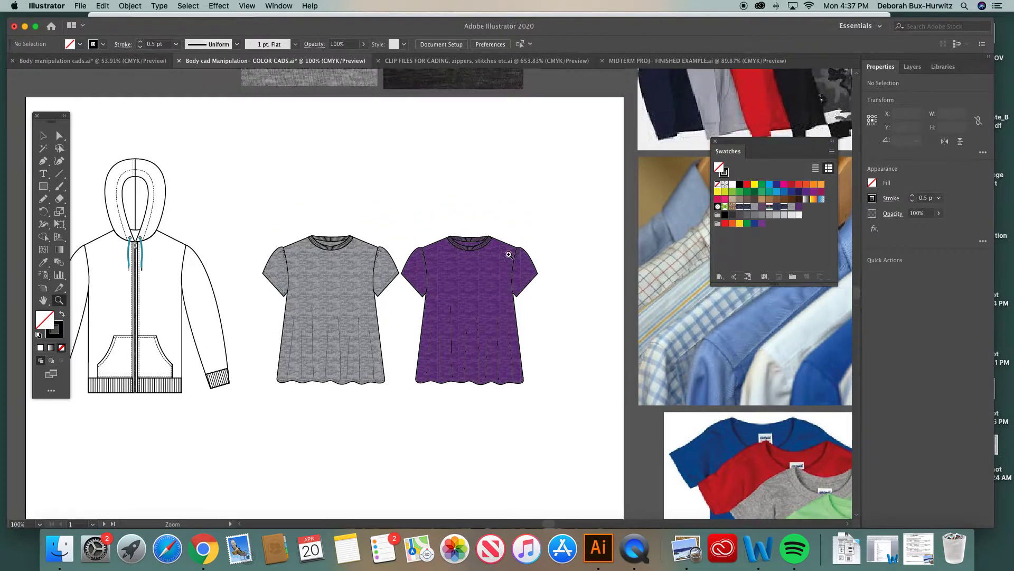
Select the purple top group and nudge it slightly into position beside the grey top
{"action": "key", "text": "v"}
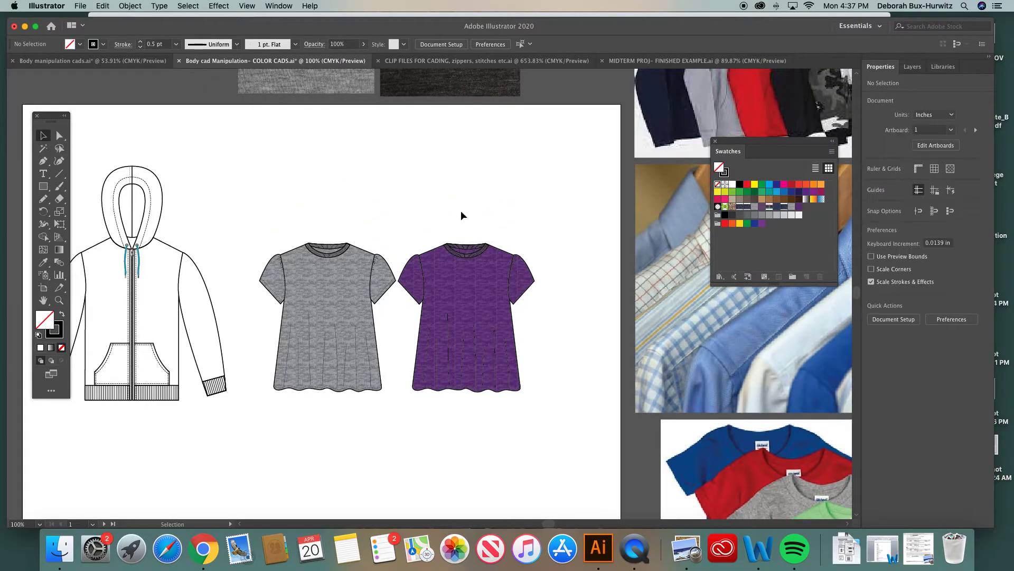
{"action": "left_click_drag", "start_coordinate": [405, 232], "coordinate": [553, 403]}
{"action": "left_click", "coordinate": [129, 6]}
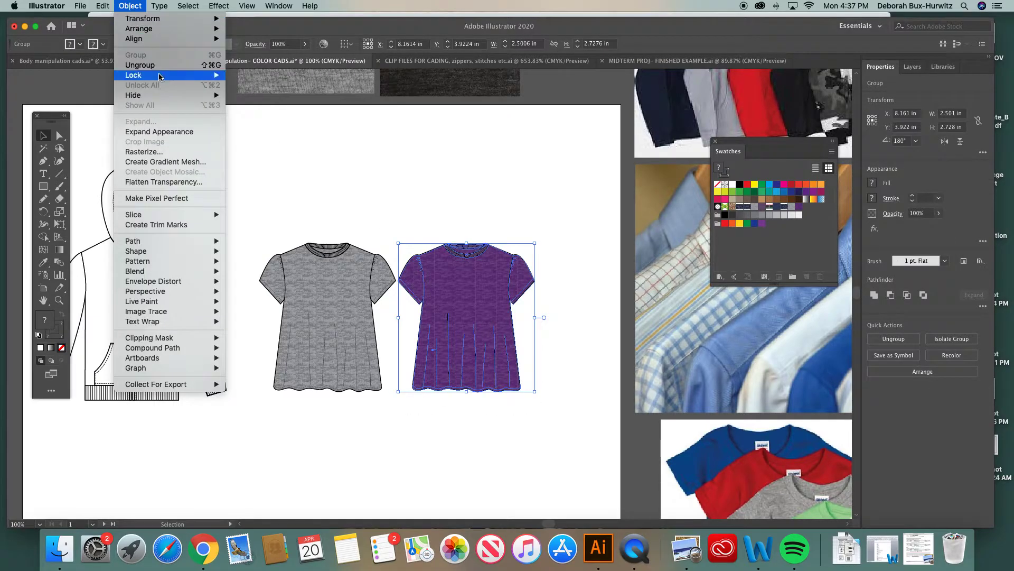
{"action": "left_click", "coordinate": [130, 6]}
{"action": "left_click", "coordinate": [481, 188]}
{"action": "left_click", "coordinate": [470, 302]}
{"action": "mouse_move", "coordinate": [475, 303]}
{"action": "left_mouse_down"}
{"action": "mouse_move", "coordinate": [433, 290]}
{"action": "mouse_move", "coordinate": [482, 299]}
{"action": "left_mouse_up"}
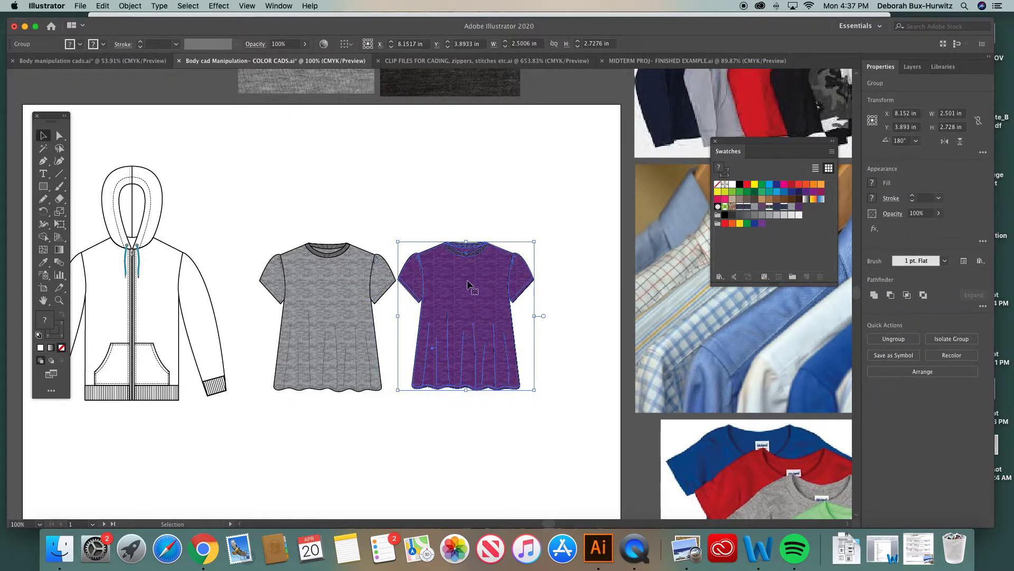
{"action": "left_click", "coordinate": [456, 225]}
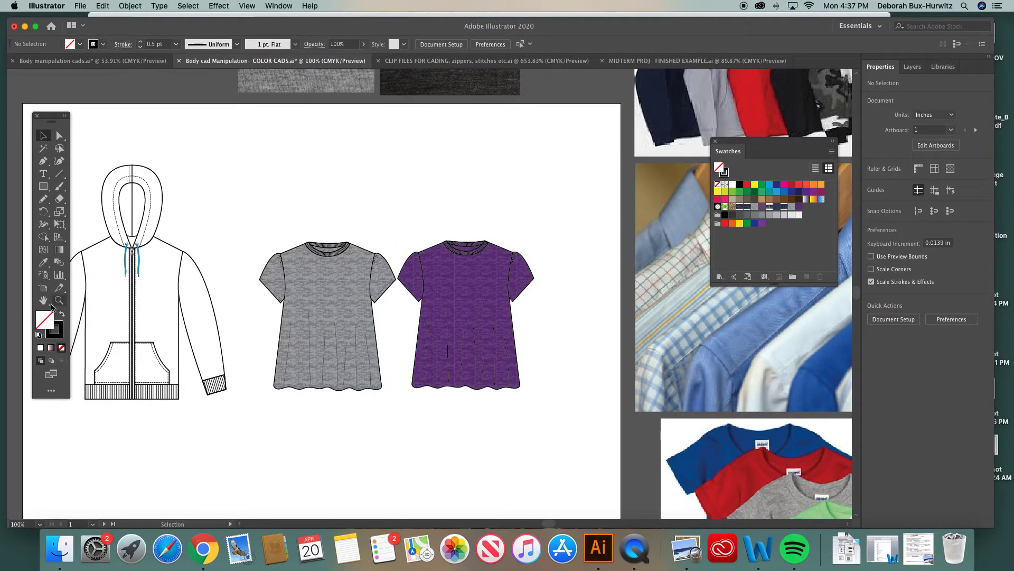
Zoom and pan around the document to review the color CAD examples board
{"action": "left_click", "coordinate": [59, 300]}
{"action": "left_click_drag", "start_coordinate": [280, 209], "coordinate": [620, 430]}
{"action": "left_click", "coordinate": [45, 136]}
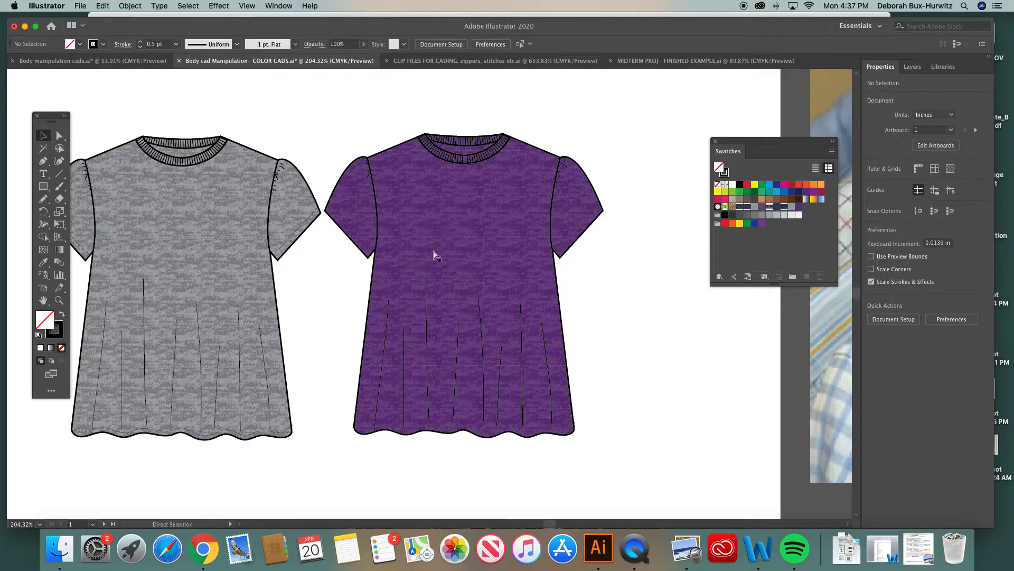
{"action": "key", "text": "super+minus"}
{"action": "key", "text": "super+minus"}
{"action": "key", "text": "super+minus"}
{"action": "key", "text": "super+minus"}
{"action": "key", "text": "super+minus"}
{"action": "scroll", "coordinate": [326, 283], "scroll_direction": "down", "scroll_amount": 5}
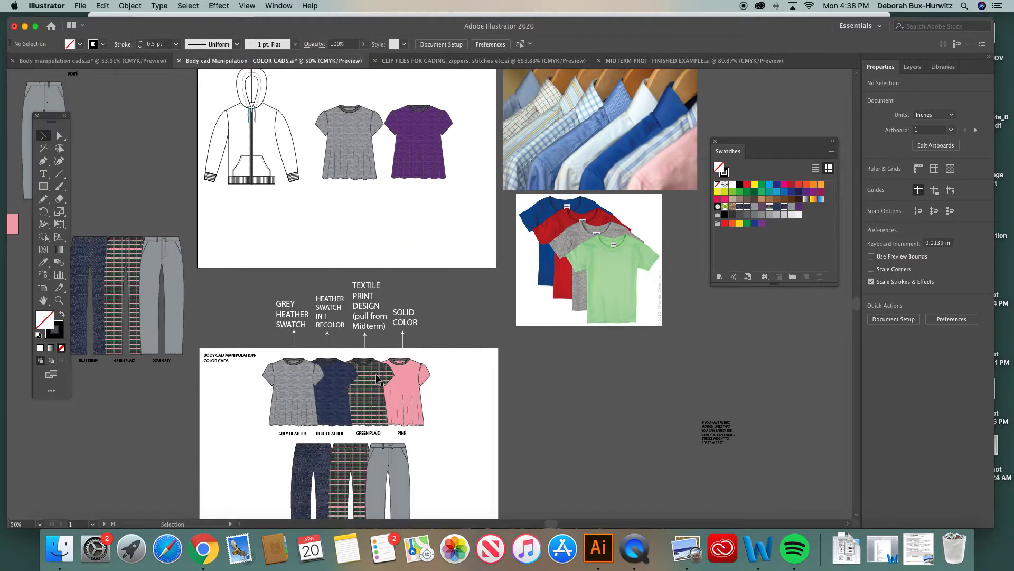
{"action": "scroll", "coordinate": [373, 386], "scroll_direction": "down", "scroll_amount": 2}
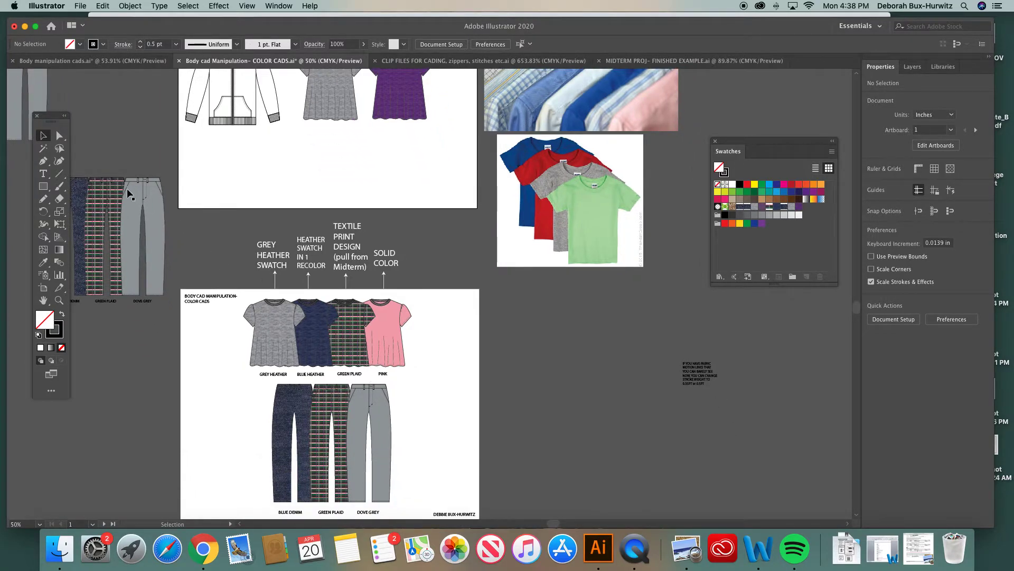
{"action": "scroll", "coordinate": [335, 168], "scroll_direction": "up", "scroll_amount": 5}
{"action": "scroll", "coordinate": [336, 167], "scroll_direction": "left", "scroll_amount": 3}
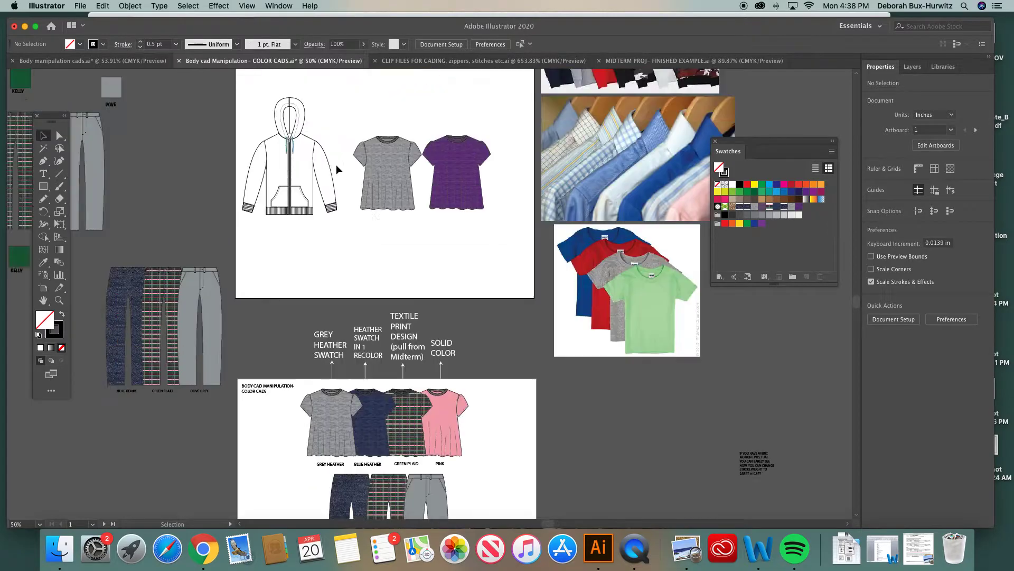
{"action": "scroll", "coordinate": [512, 266], "scroll_direction": "down", "scroll_amount": 1}
{"action": "scroll", "coordinate": [511, 266], "scroll_direction": "right", "scroll_amount": 2}
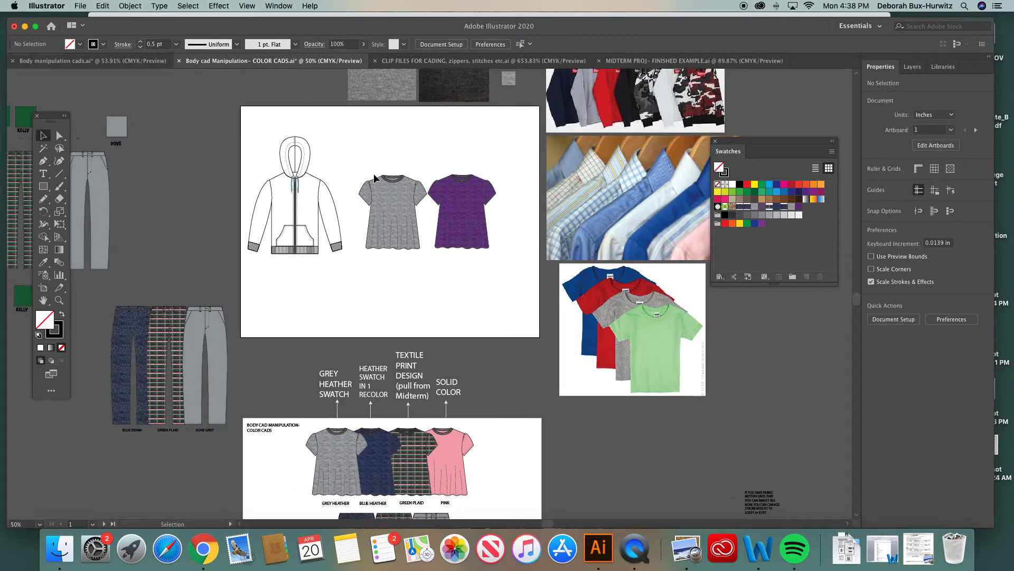
Paste the pleated top front view from the Body manipulation cads file below the purple top
{"action": "left_click", "coordinate": [132, 61]}
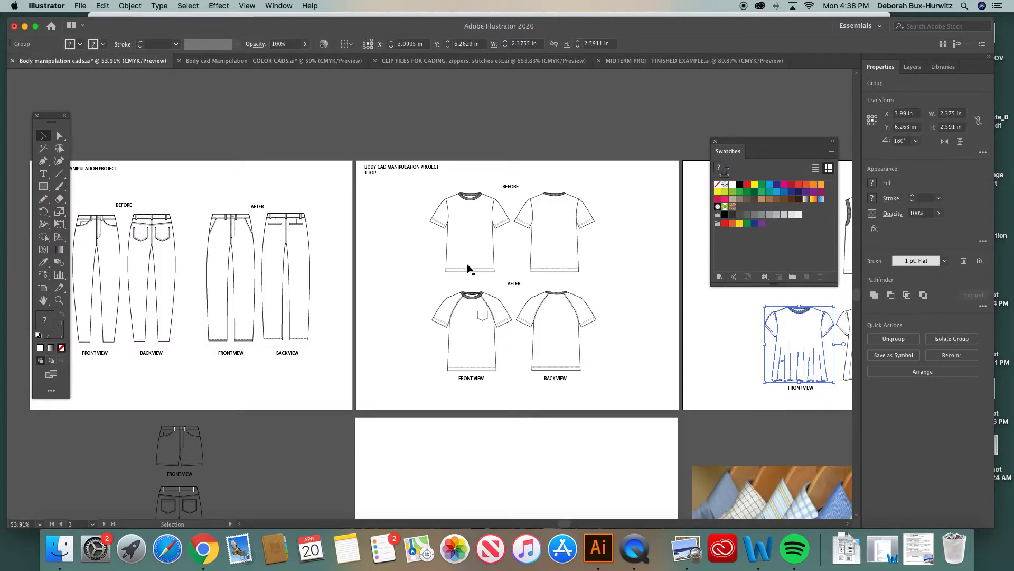
{"action": "scroll", "coordinate": [468, 266], "scroll_direction": "right", "scroll_amount": 10}
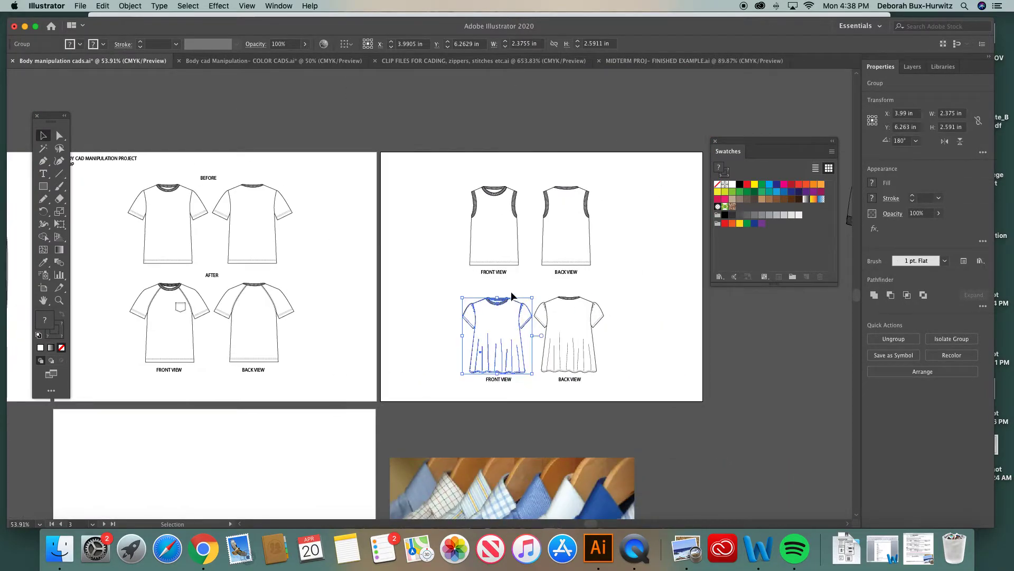
{"action": "left_click", "coordinate": [268, 62]}
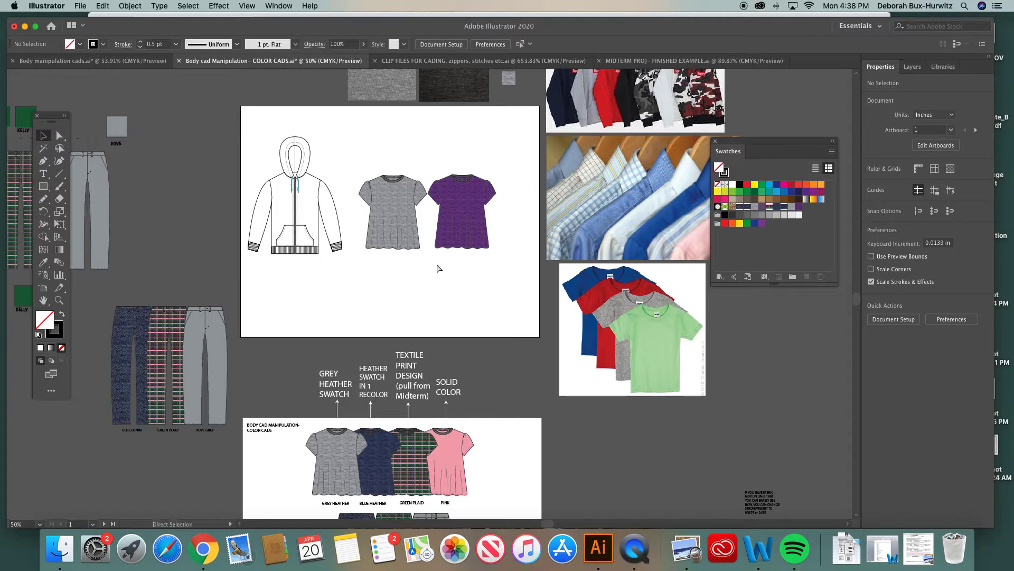
{"action": "key", "text": "cmd+v"}
{"action": "left_click_drag", "start_coordinate": [427, 270], "coordinate": [390, 269]}
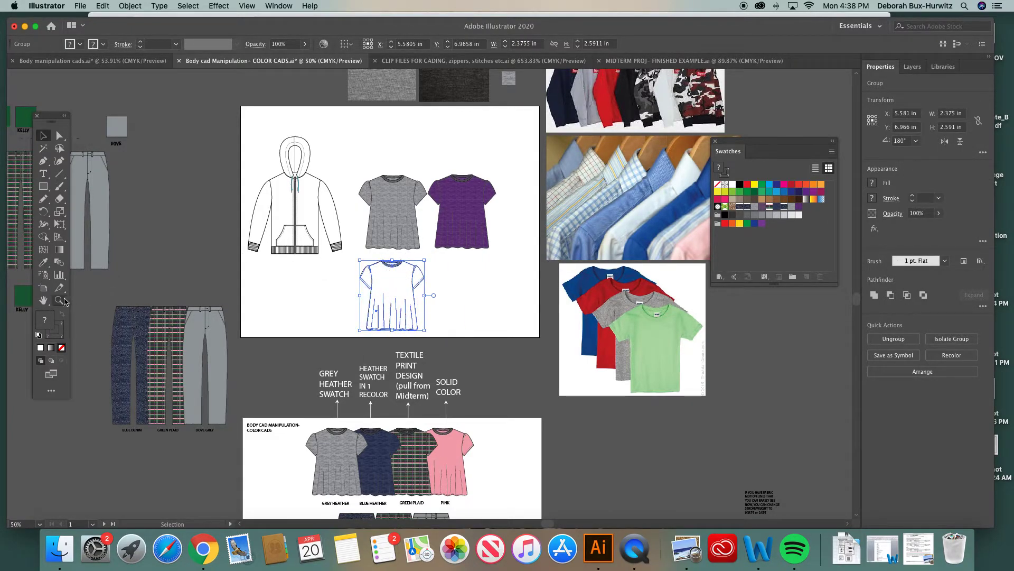
{"action": "left_click", "coordinate": [60, 300]}
{"action": "left_click_drag", "start_coordinate": [336, 192], "coordinate": [545, 355]}
{"action": "key", "text": "v"}
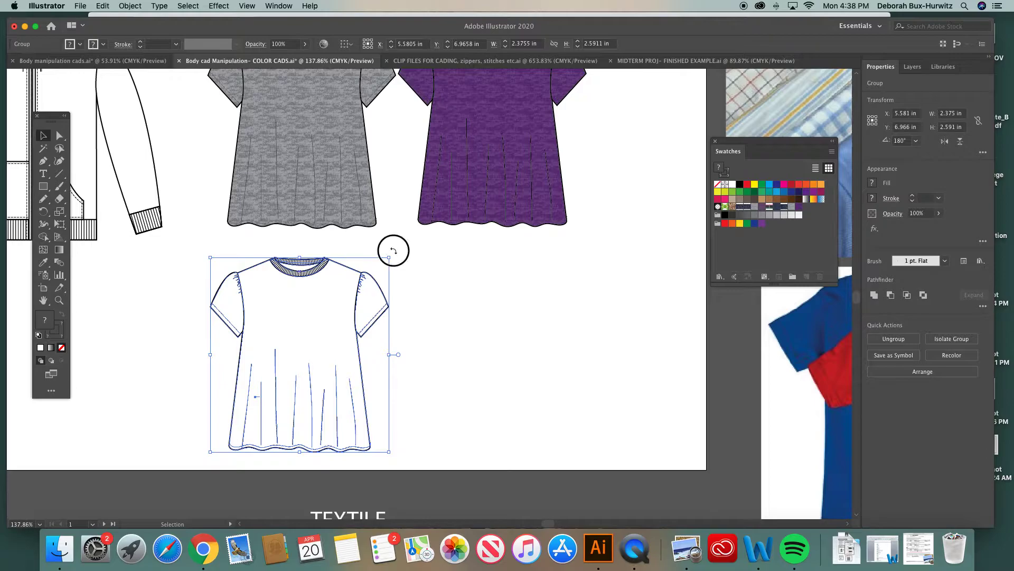
{"action": "left_click", "coordinate": [373, 247]}
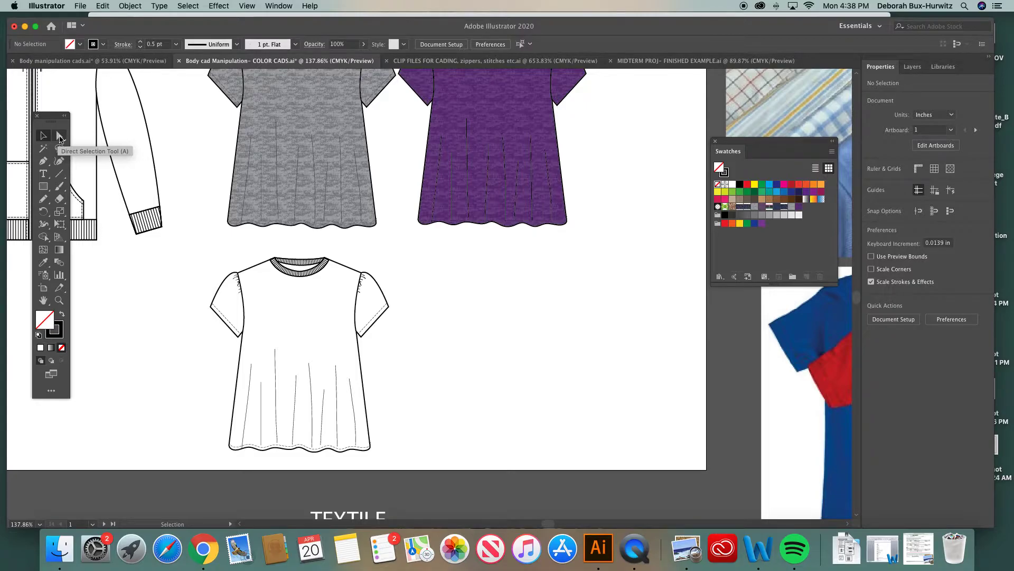
Scroll through the grey heather, blue heather, green plaid and pink example CADs
{"action": "scroll", "coordinate": [250, 244], "scroll_direction": "down", "scroll_amount": 10}
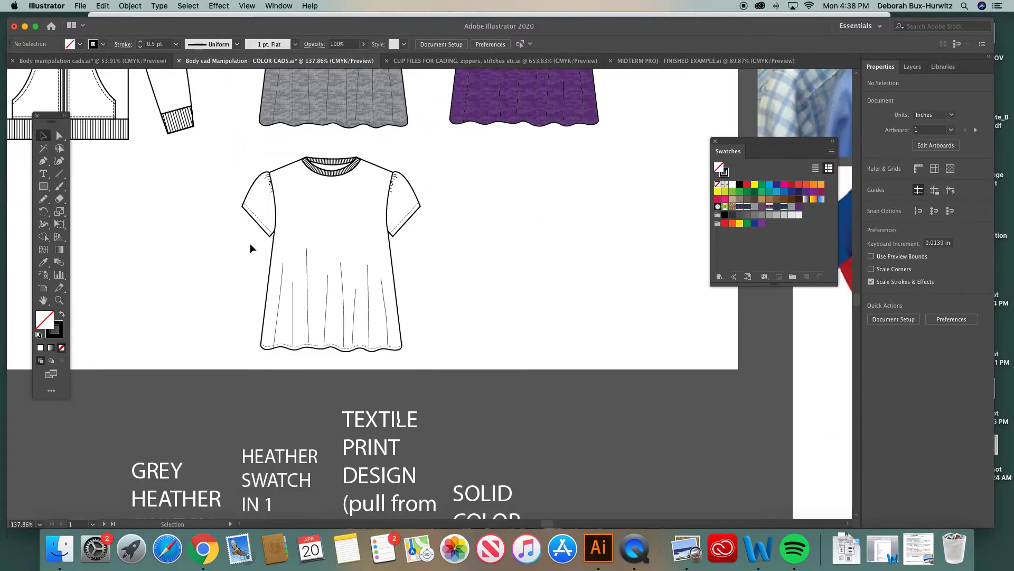
{"action": "scroll", "coordinate": [251, 247], "scroll_direction": "down", "scroll_amount": 15}
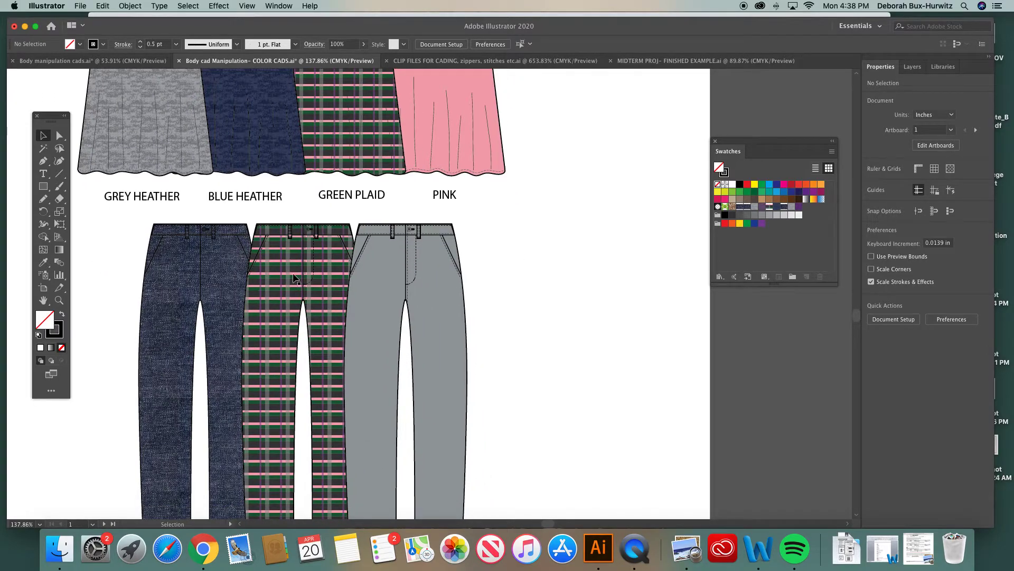
{"action": "scroll", "coordinate": [311, 275], "scroll_direction": "up", "scroll_amount": 8}
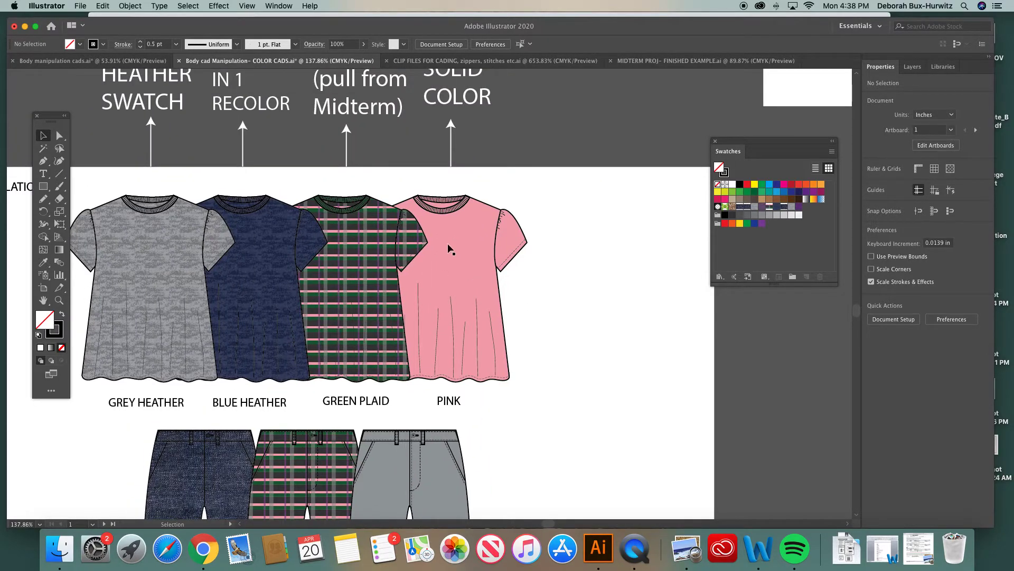
{"action": "scroll", "coordinate": [429, 259], "scroll_direction": "up", "scroll_amount": 20}
{"action": "scroll", "coordinate": [430, 263], "scroll_direction": "right", "scroll_amount": 3}
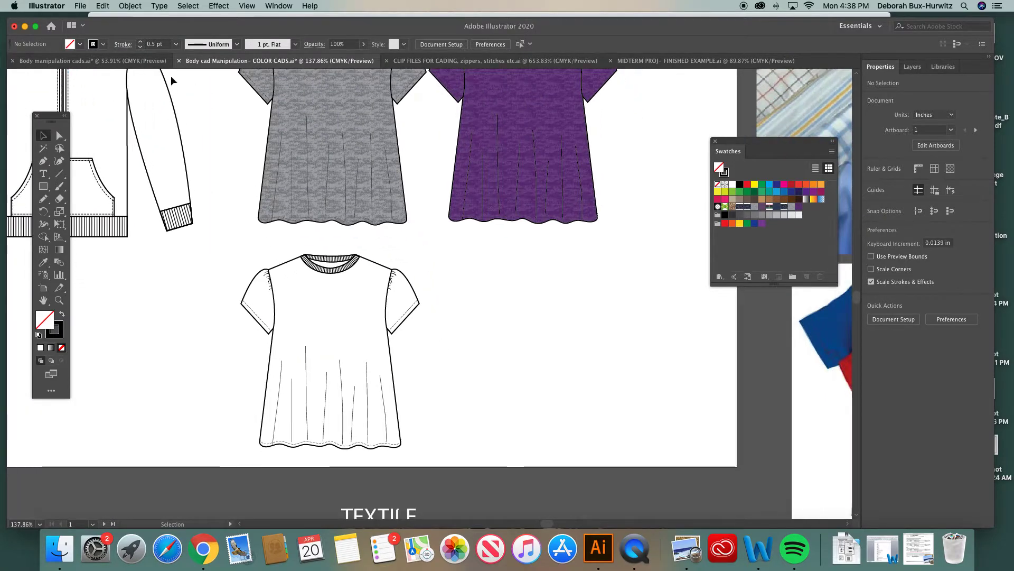
Copy the pink color swatch and its PINK label from the midterm finished example file
{"action": "left_click", "coordinate": [663, 62]}
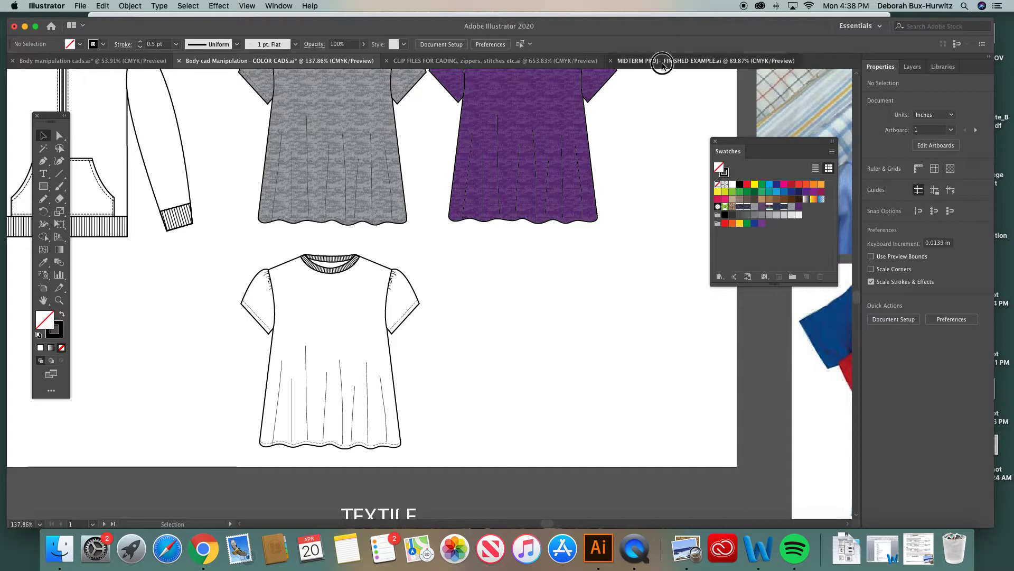
{"action": "scroll", "coordinate": [433, 217], "scroll_direction": "right", "scroll_amount": 5}
{"action": "key", "text": "super+minus"}
{"action": "key", "text": "super+minus"}
{"action": "key", "text": "super+minus"}
{"action": "scroll", "coordinate": [527, 193], "scroll_direction": "right", "scroll_amount": 5}
{"action": "scroll", "coordinate": [527, 193], "scroll_direction": "up", "scroll_amount": 2}
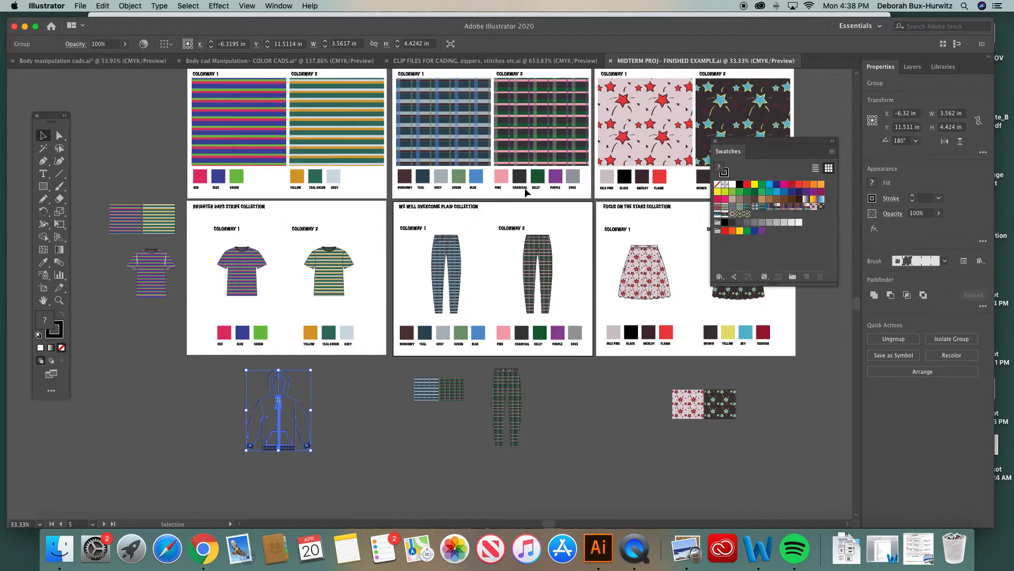
{"action": "left_click", "coordinate": [60, 300]}
{"action": "left_click_drag", "start_coordinate": [461, 237], "coordinate": [681, 391]}
{"action": "left_click", "coordinate": [45, 136]}
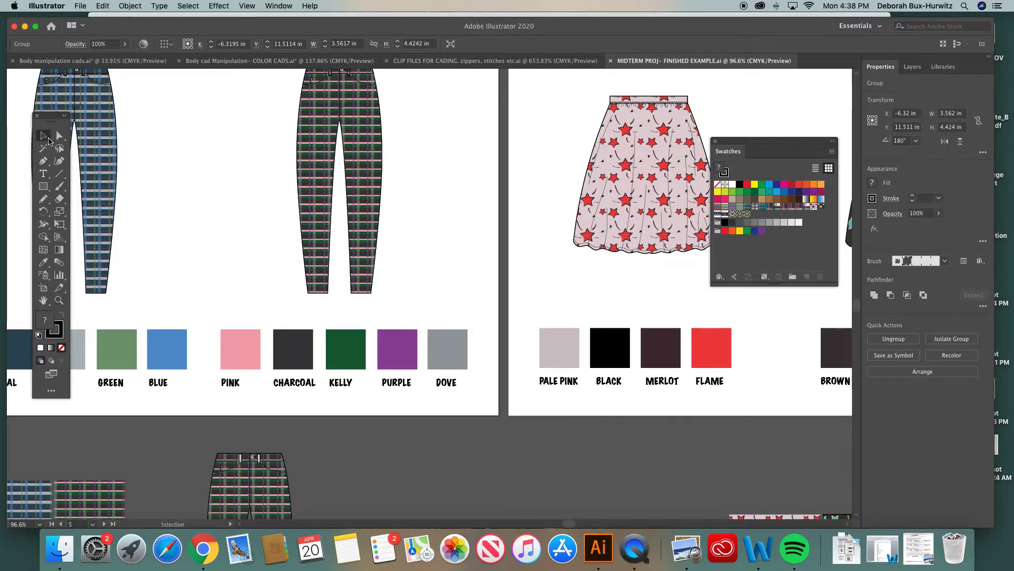
{"action": "left_click_drag", "start_coordinate": [209, 318], "coordinate": [266, 402]}
{"action": "key", "text": "super+c"}
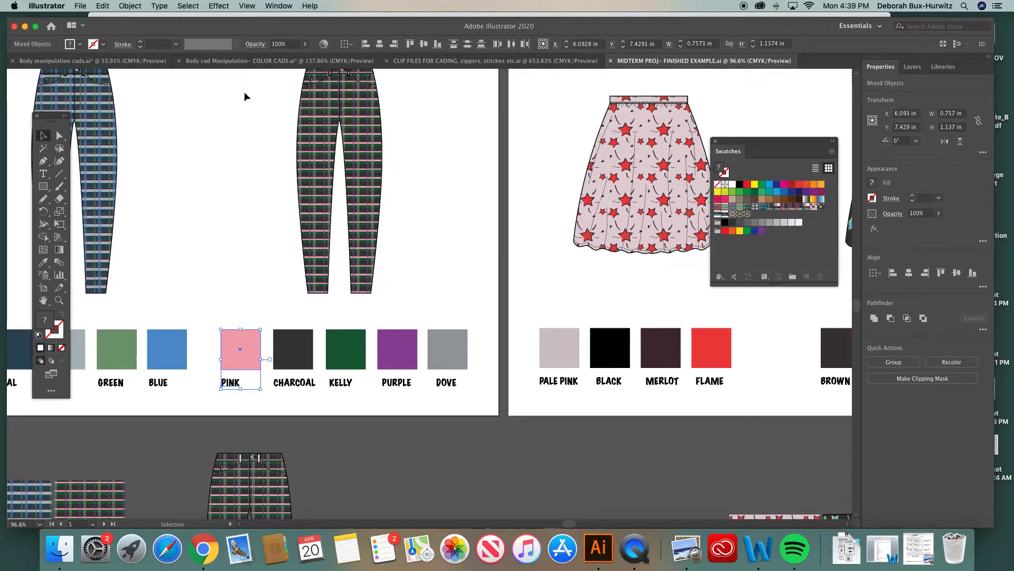
Paste the pink swatch and label into the color CADs file beside the pleated top
{"action": "left_click", "coordinate": [259, 62]}
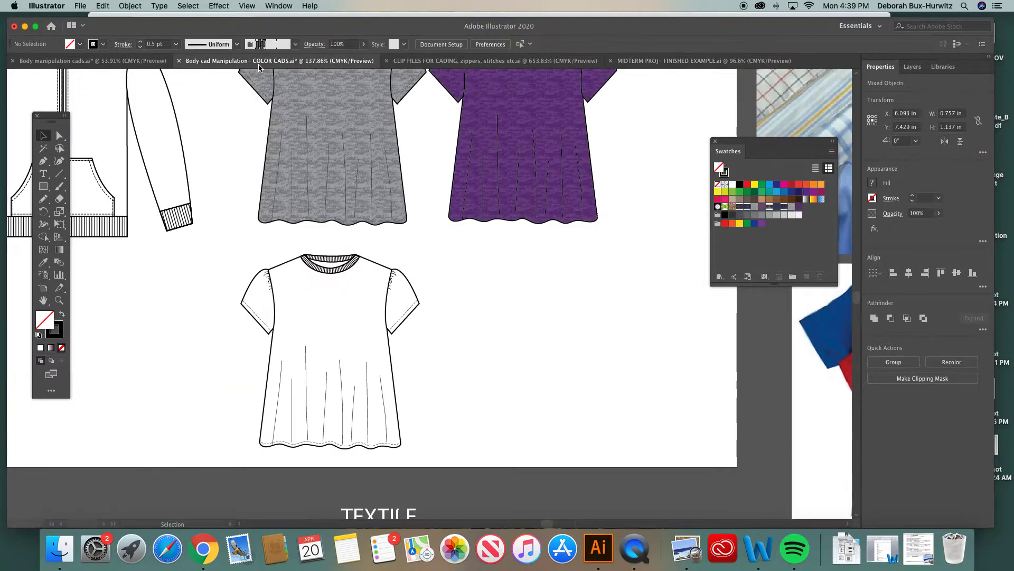
{"action": "key", "text": "super+v"}
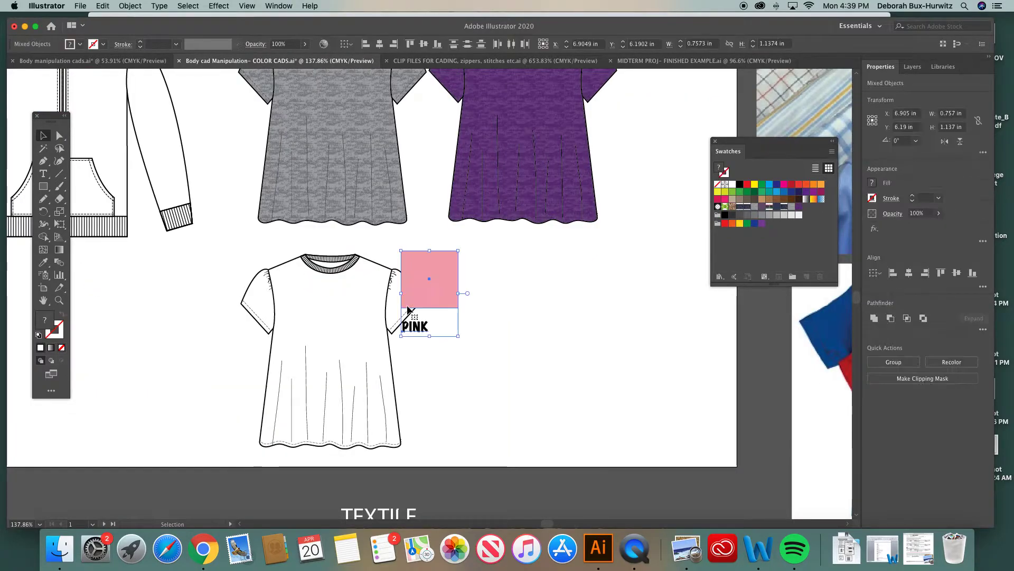
{"action": "left_click_drag", "start_coordinate": [419, 278], "coordinate": [493, 309]}
{"action": "left_click", "coordinate": [463, 273]}
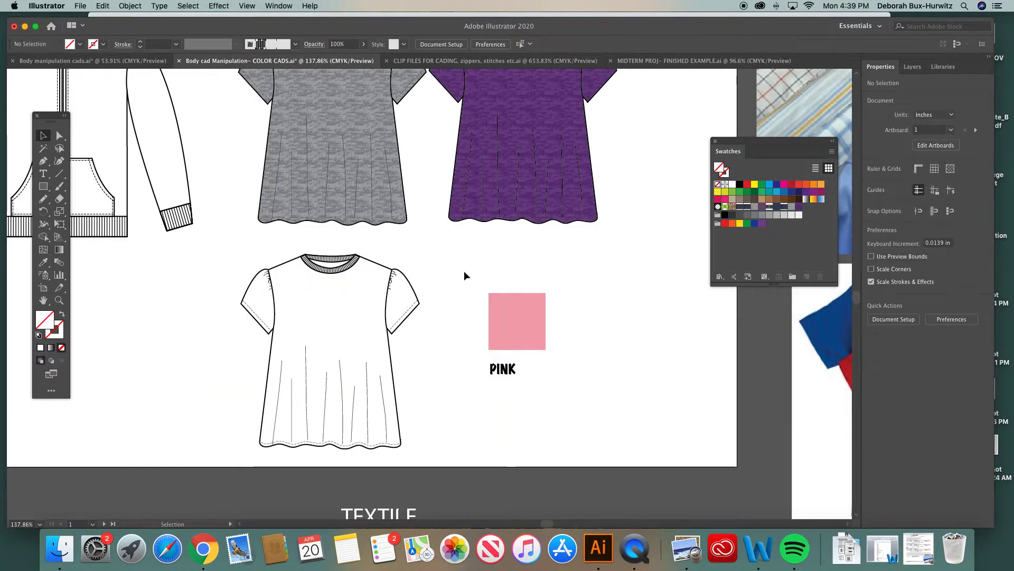
Give the pasted pink swatch square a black 1 pt outline
{"action": "scroll", "coordinate": [423, 304], "scroll_direction": "right", "scroll_amount": 1}
{"action": "left_click", "coordinate": [59, 300]}
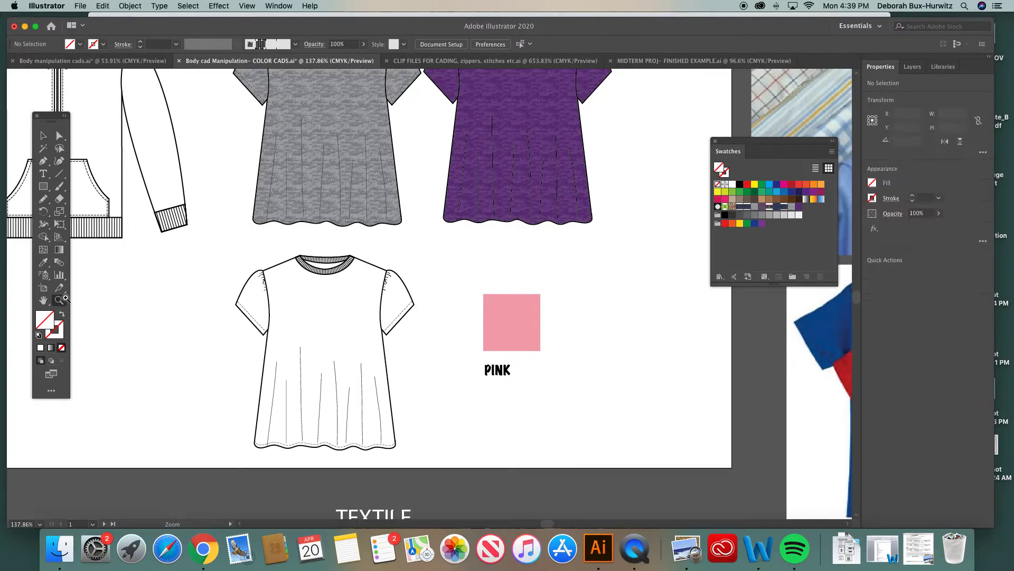
{"action": "left_click_drag", "start_coordinate": [204, 221], "coordinate": [663, 482]}
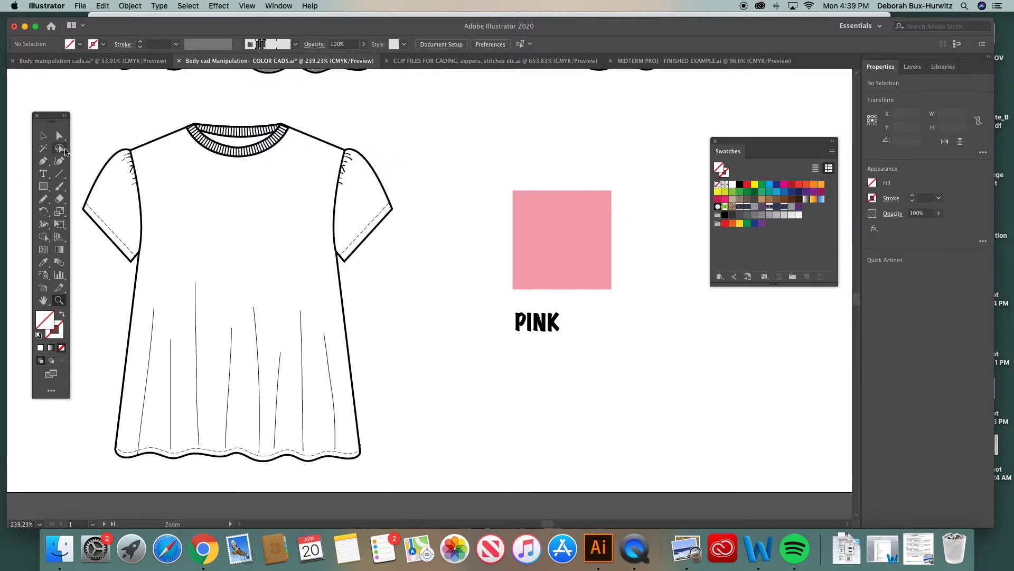
{"action": "left_click_drag", "start_coordinate": [50, 117], "coordinate": [25, 117]}
{"action": "left_click", "coordinate": [34, 136]}
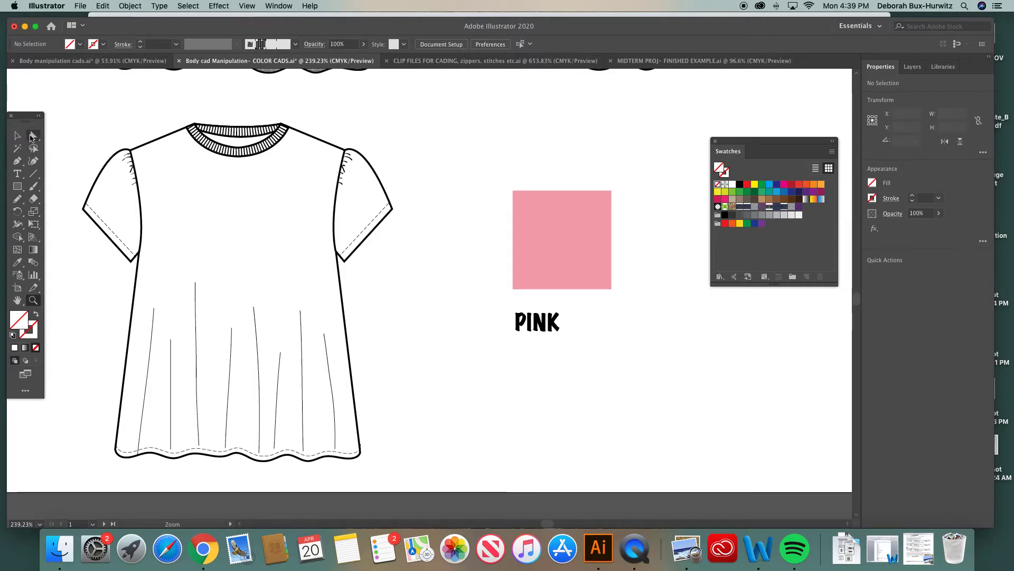
{"action": "scroll", "coordinate": [350, 186], "scroll_direction": "left", "scroll_amount": 4}
{"action": "left_click_drag", "start_coordinate": [754, 143], "coordinate": [757, 146]}
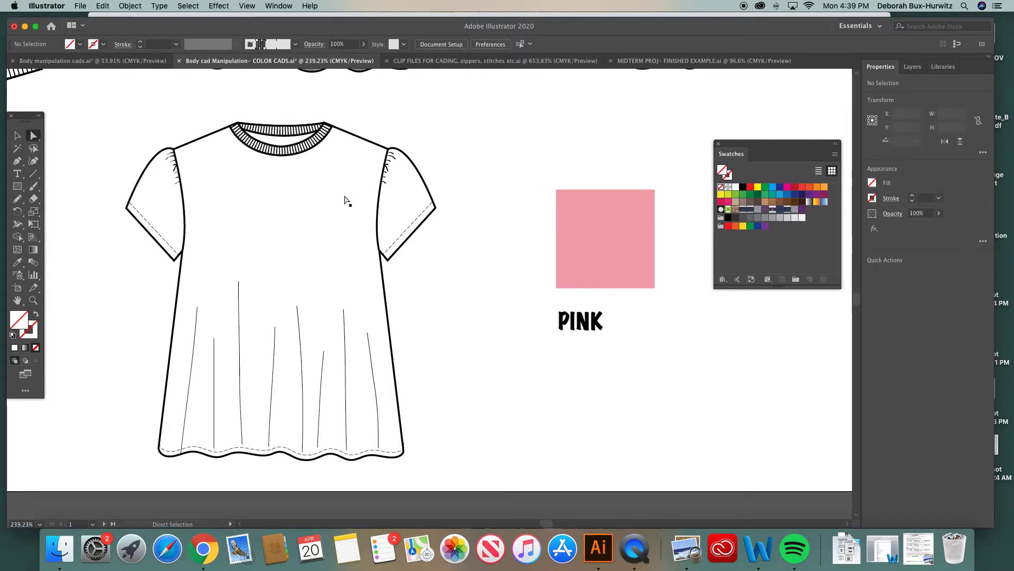
{"action": "left_click", "coordinate": [352, 135]}
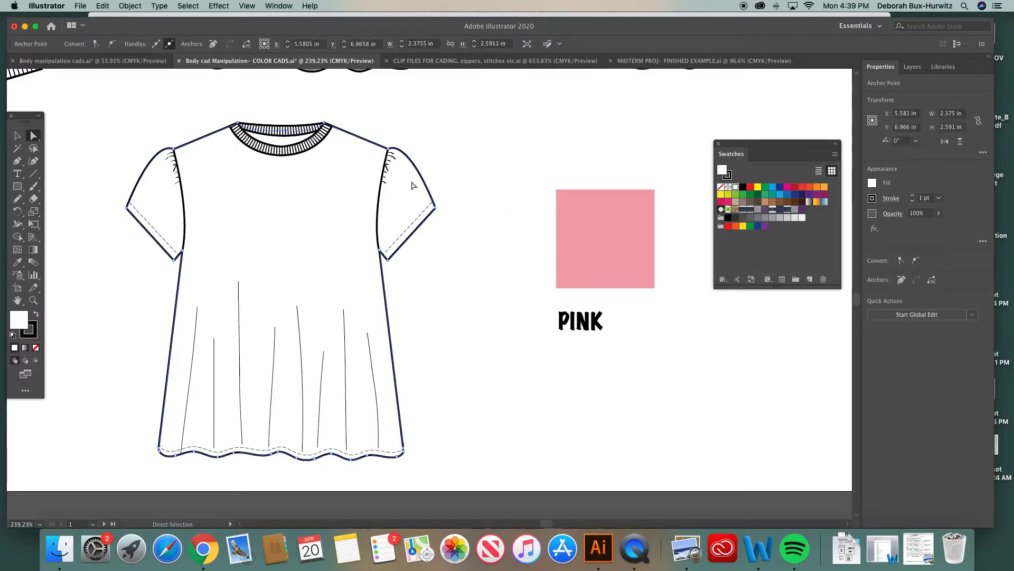
{"action": "left_click", "coordinate": [525, 171]}
{"action": "left_click", "coordinate": [584, 238]}
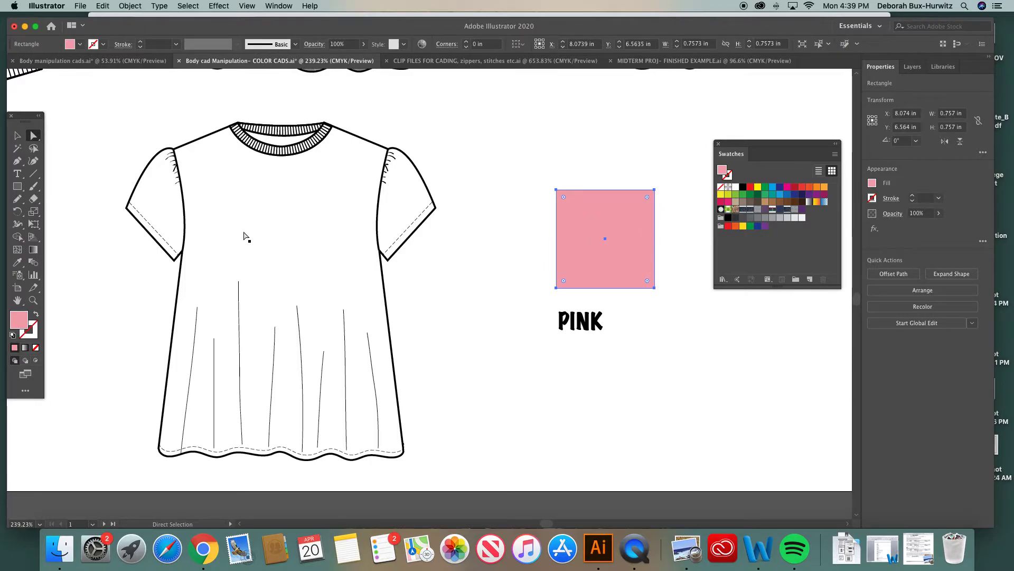
{"action": "left_click", "coordinate": [33, 336]}
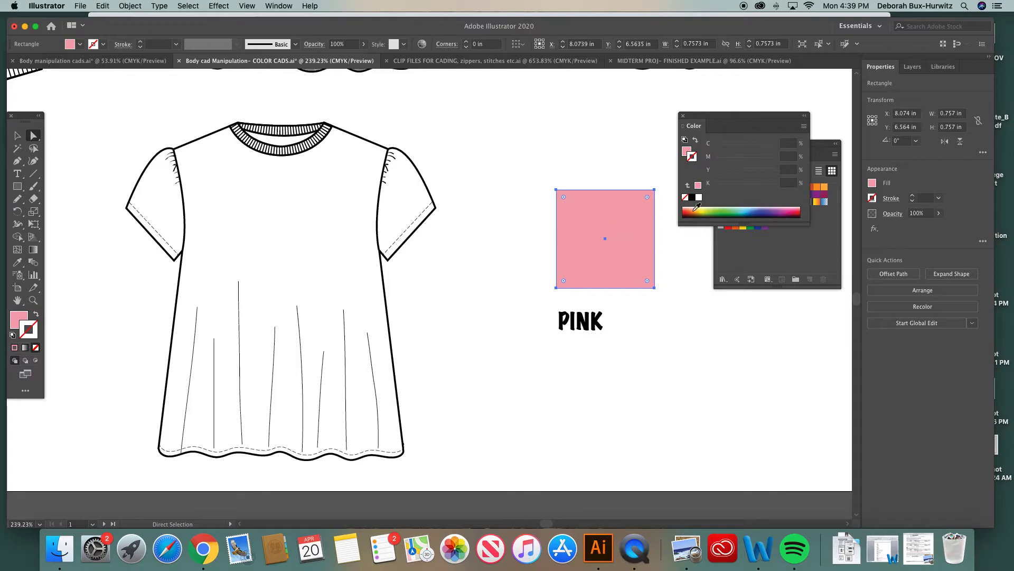
{"action": "left_click_drag", "start_coordinate": [703, 116], "coordinate": [628, 322]}
{"action": "left_click", "coordinate": [616, 403]}
{"action": "left_click_drag", "start_coordinate": [631, 323], "coordinate": [691, 322]}
{"action": "left_click", "coordinate": [498, 159]}
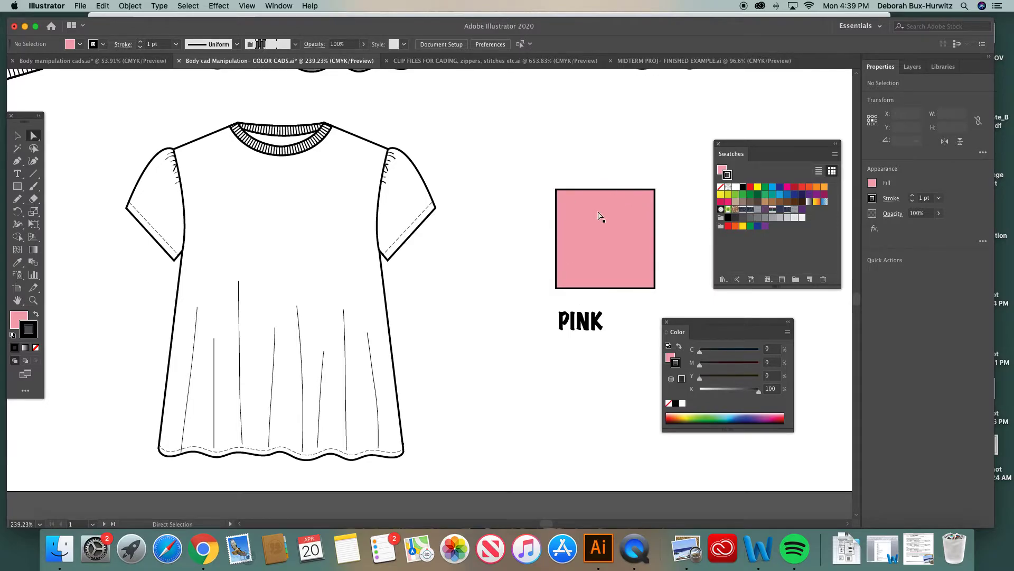
Fill the pleated top's body with pink by sampling the pink swatch with the Eyedropper
{"action": "left_click", "coordinate": [18, 138]}
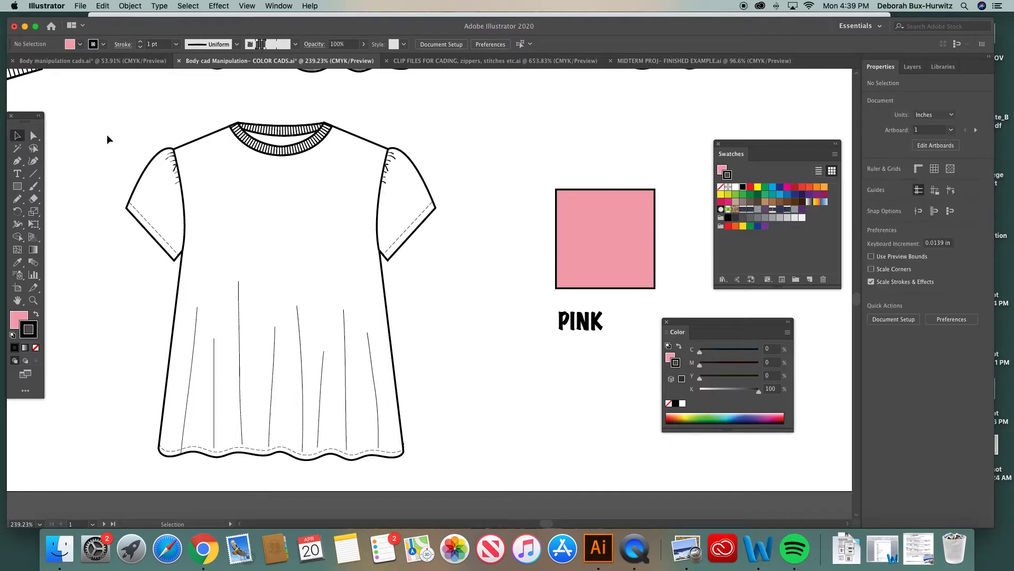
{"action": "left_click", "coordinate": [34, 135]}
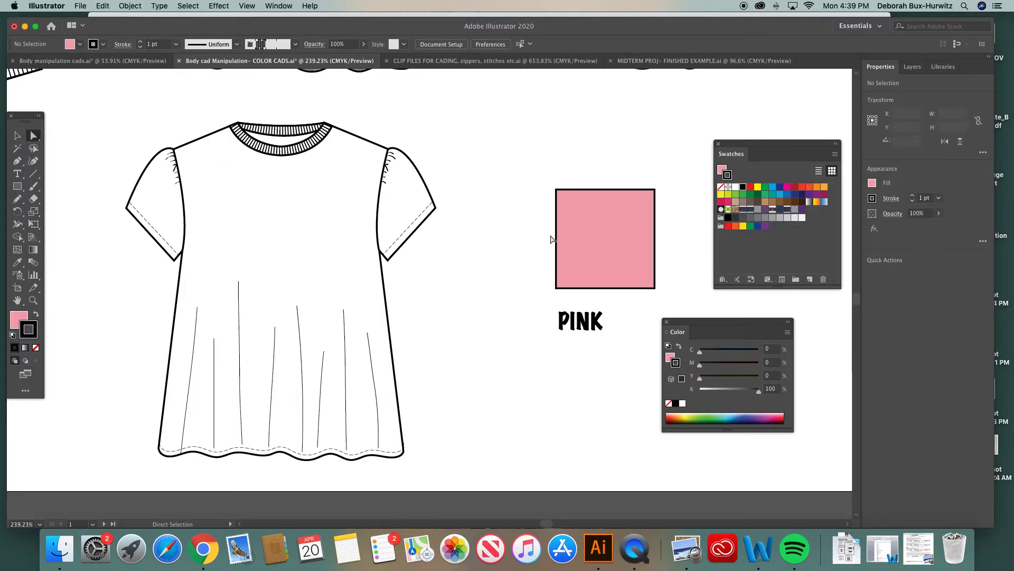
{"action": "left_click", "coordinate": [207, 139]}
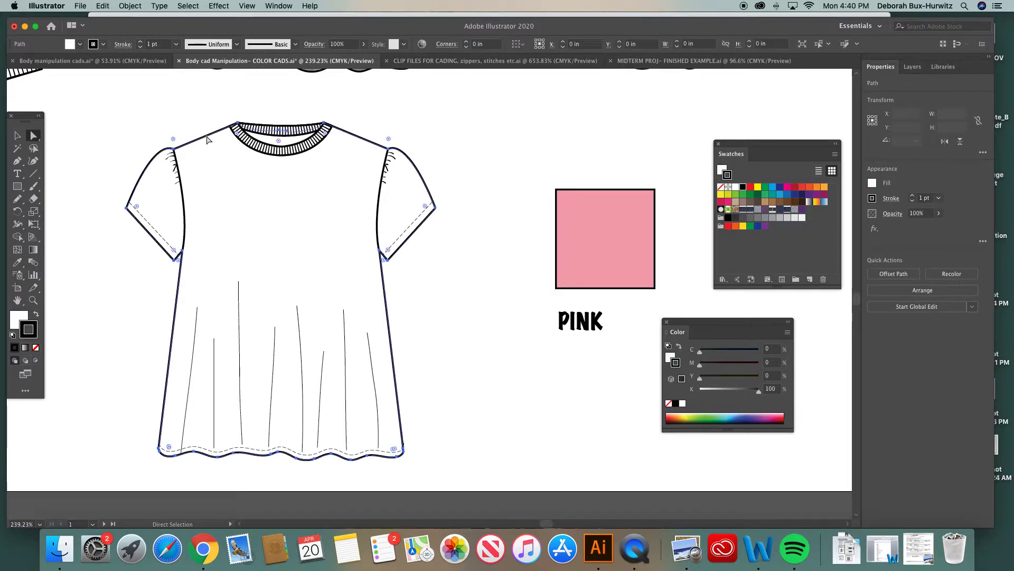
{"action": "left_click", "coordinate": [20, 321]}
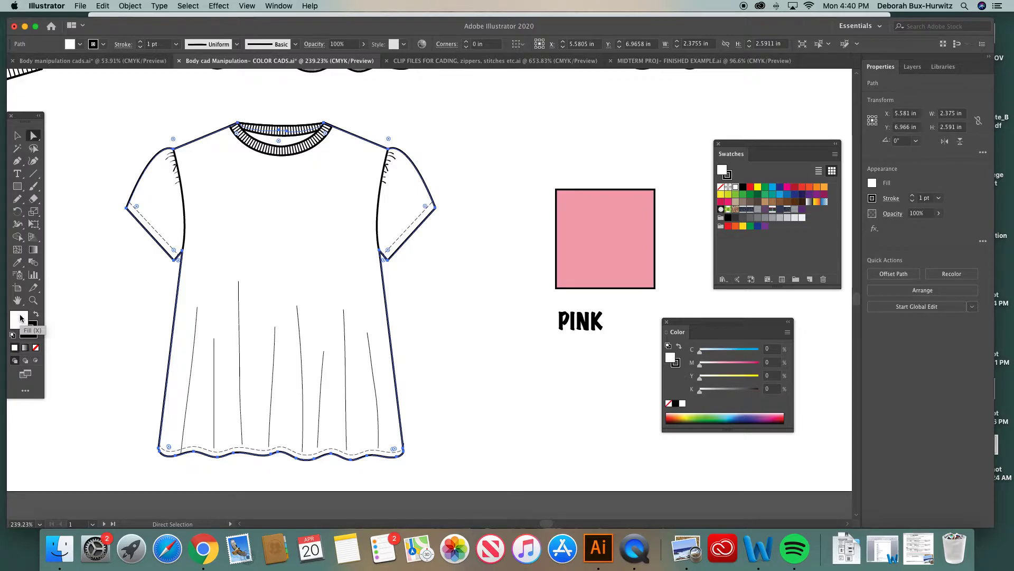
{"action": "left_click", "coordinate": [18, 262]}
{"action": "left_click", "coordinate": [590, 232]}
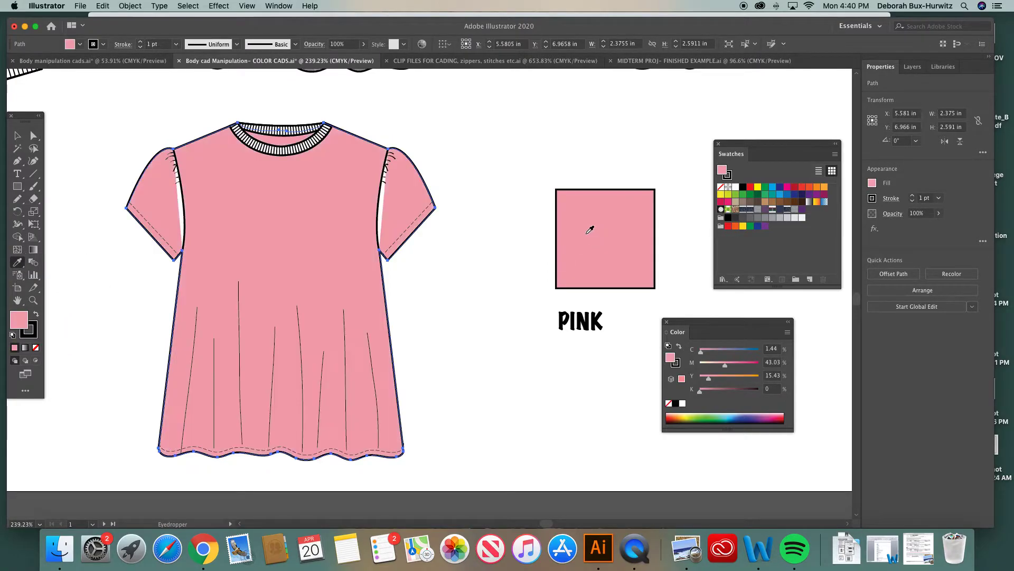
{"action": "key", "text": "a"}
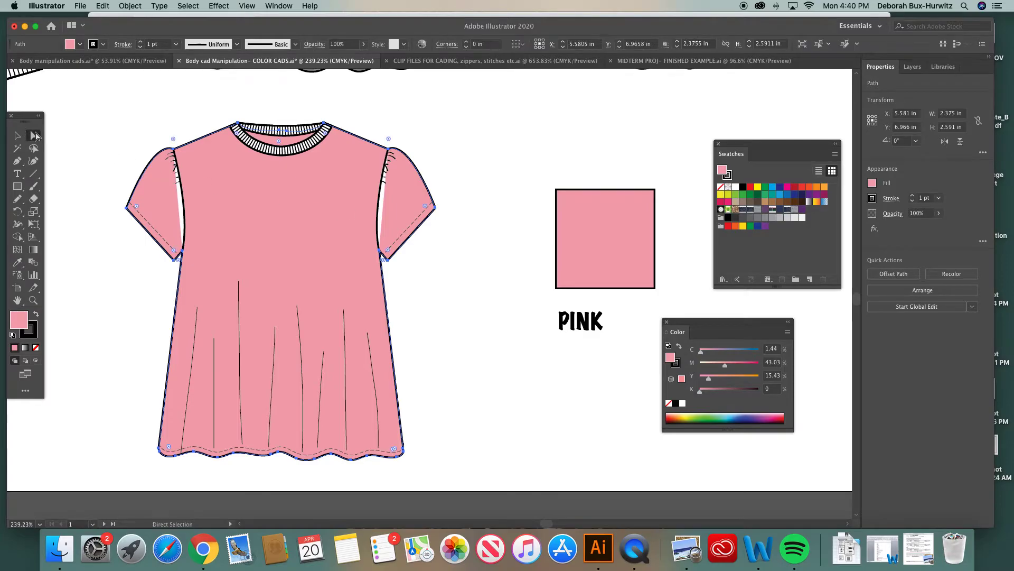
Remove the white fill from the armhole seam paths so the sleeves show pink
{"action": "left_click", "coordinate": [224, 124]}
{"action": "left_click", "coordinate": [183, 201]}
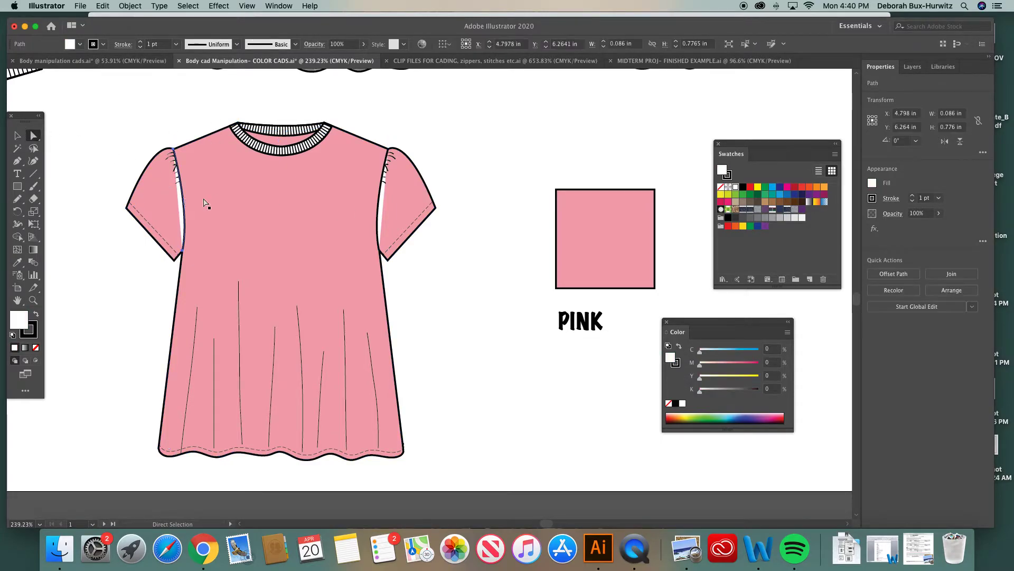
{"action": "left_click", "coordinate": [381, 200], "text": "shift"}
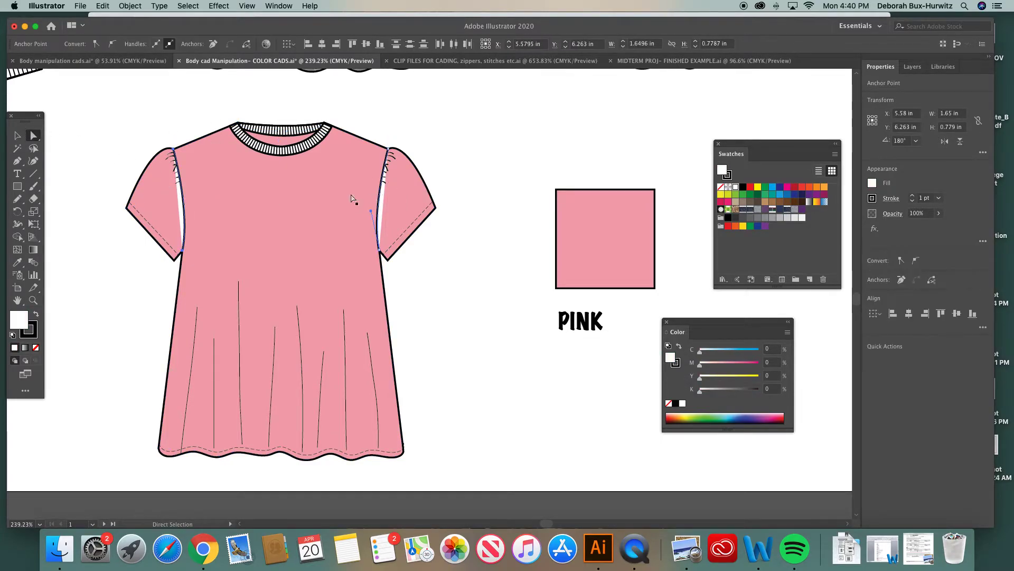
{"action": "left_click", "coordinate": [35, 347]}
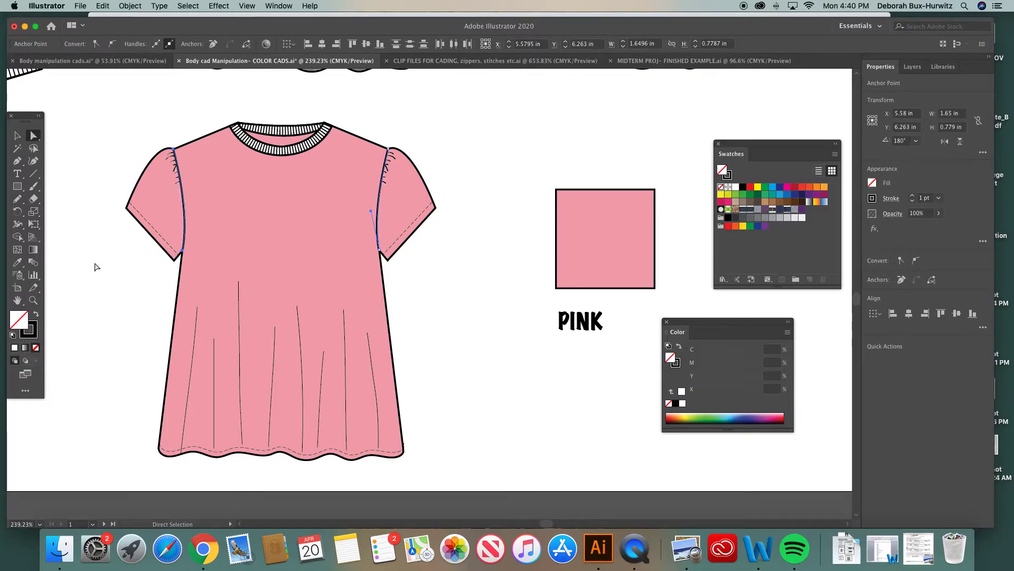
{"action": "left_click", "coordinate": [121, 133]}
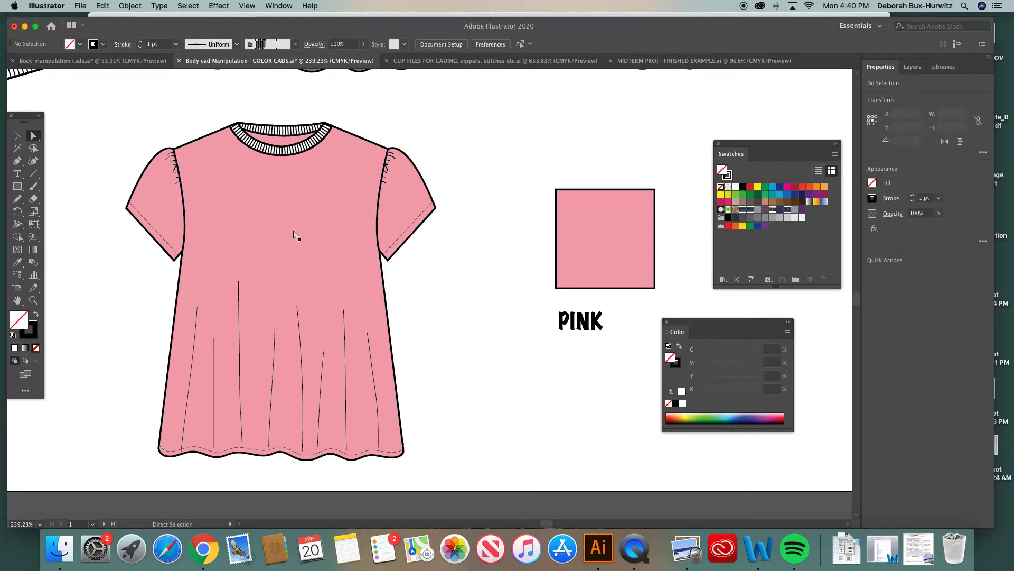
Fill the front neckband rib with pink sampled from the top's body
{"action": "scroll", "coordinate": [295, 235], "scroll_direction": "up", "scroll_amount": 3}
{"action": "left_click", "coordinate": [288, 206]}
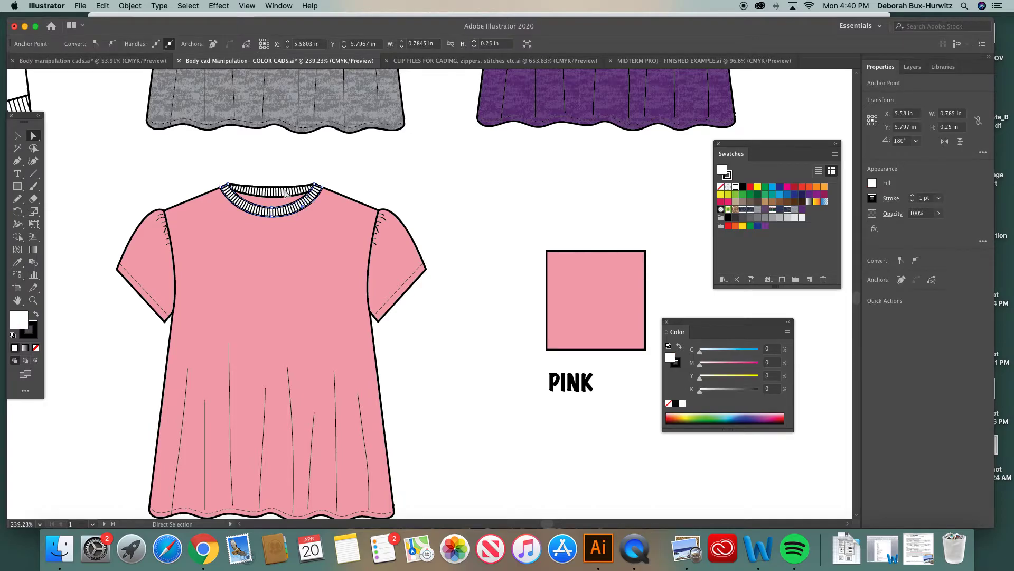
{"action": "left_click", "coordinate": [34, 300]}
{"action": "left_click_drag", "start_coordinate": [181, 143], "coordinate": [530, 347]}
{"action": "left_click", "coordinate": [33, 135]}
{"action": "left_click", "coordinate": [204, 122]}
{"action": "left_click", "coordinate": [207, 208]}
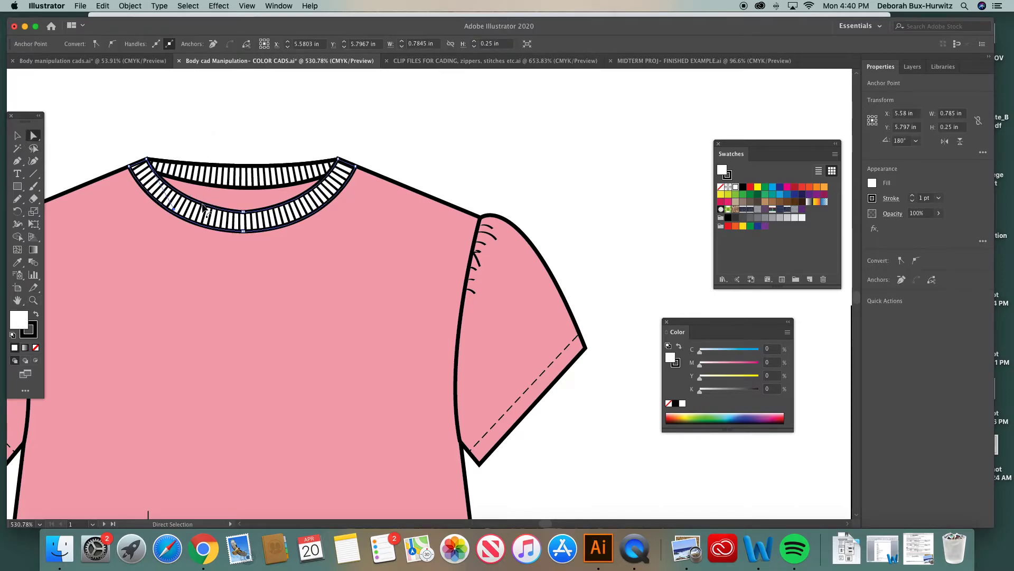
{"action": "left_click", "coordinate": [18, 263]}
{"action": "left_click", "coordinate": [274, 250]}
{"action": "key", "text": "a"}
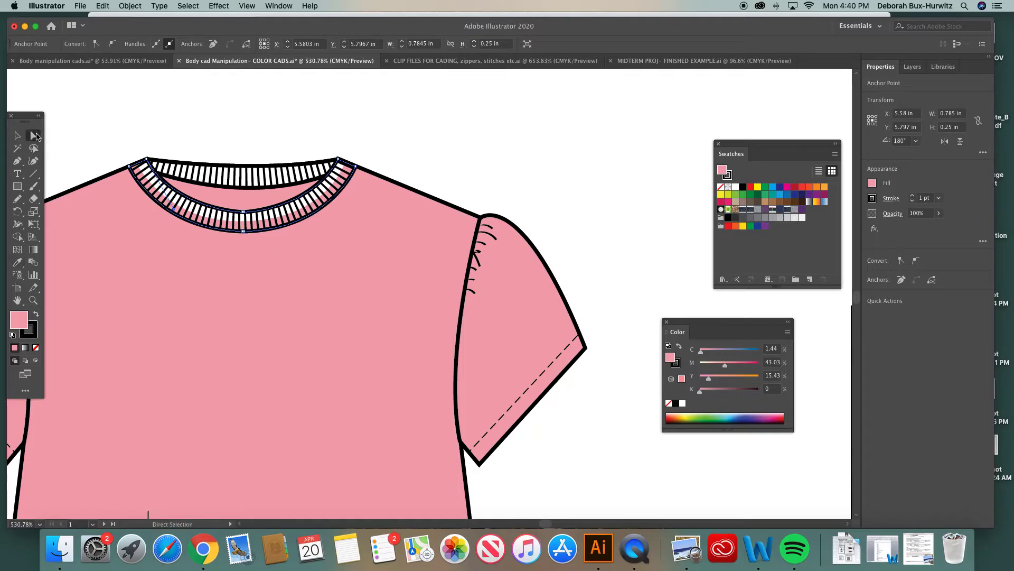
Set the fill of the front neckband rib stripe path to none
{"action": "left_click", "coordinate": [198, 140]}
{"action": "left_click", "coordinate": [161, 194]}
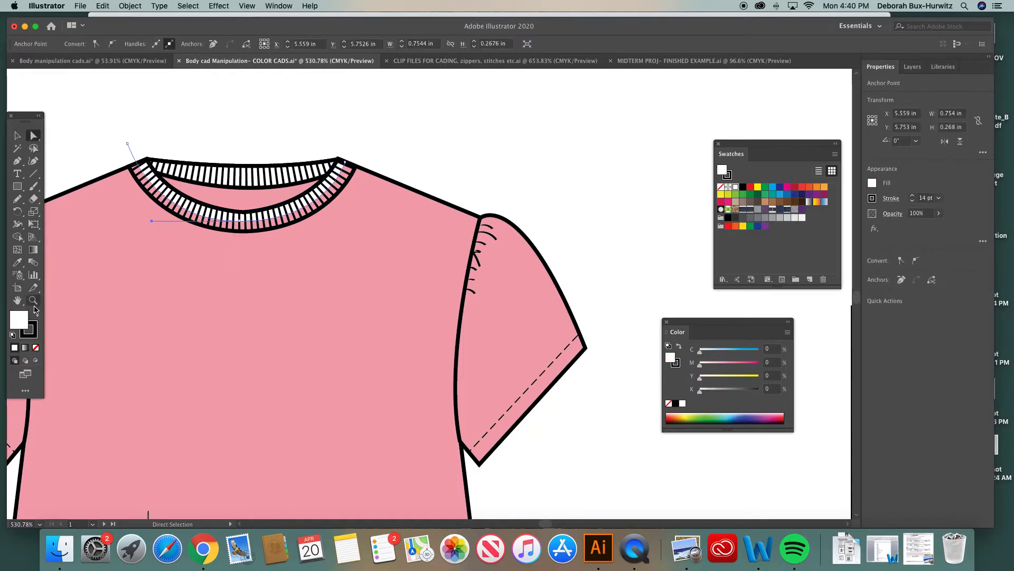
{"action": "left_click", "coordinate": [35, 347]}
{"action": "left_click", "coordinate": [178, 122]}
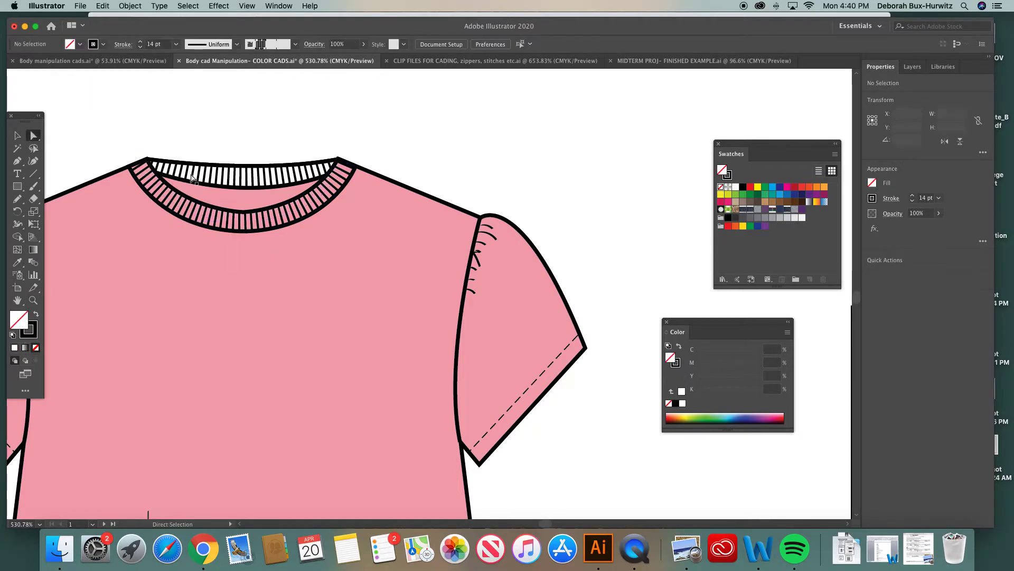
Fill the back neckband rib with pink sampled from the top's body
{"action": "left_click", "coordinate": [193, 165]}
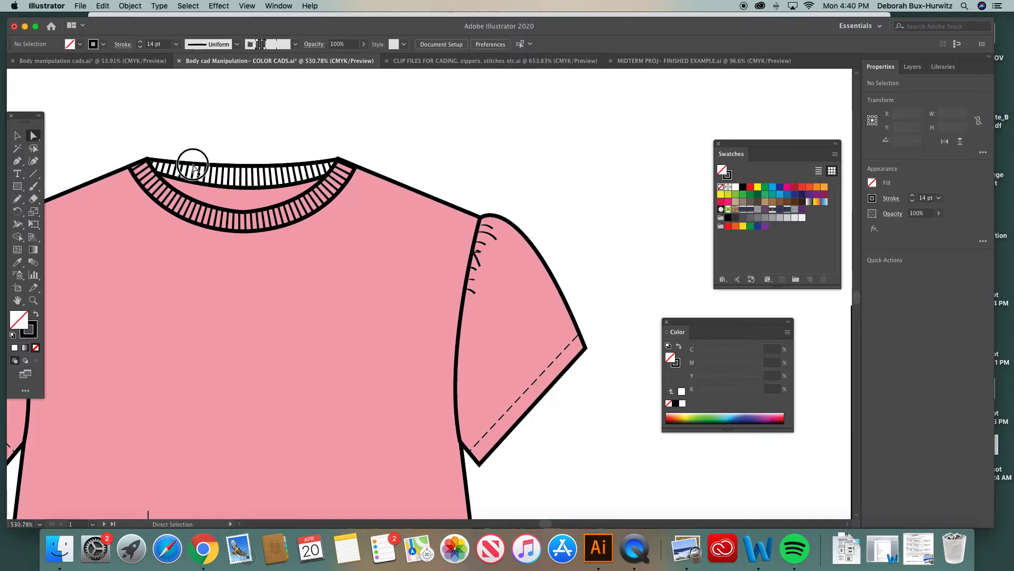
{"action": "left_click", "coordinate": [19, 258]}
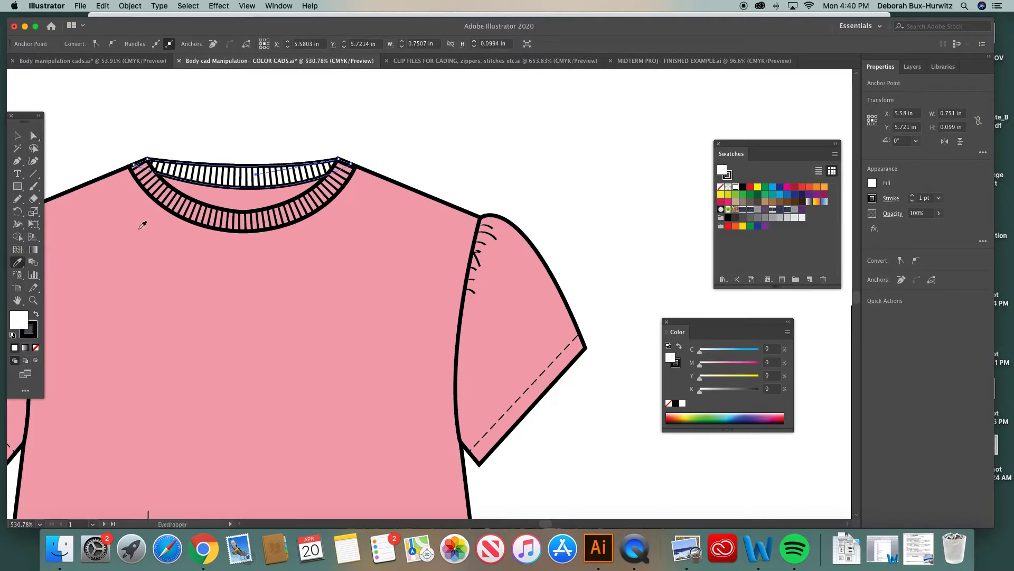
{"action": "left_click", "coordinate": [141, 224]}
{"action": "key", "text": "a"}
{"action": "left_click", "coordinate": [210, 131]}
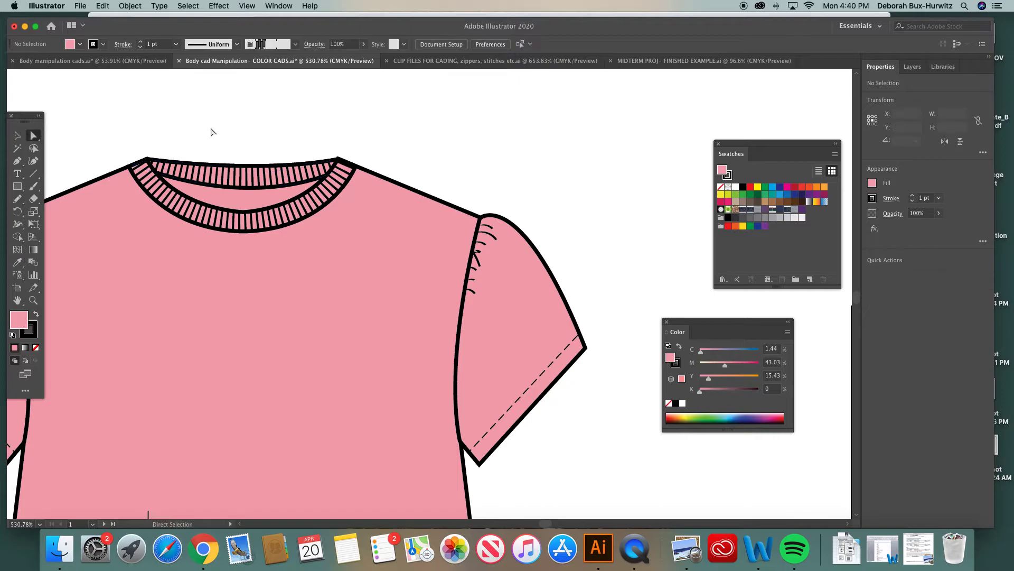
Delete the PINK color swatch square and its label from the artboard
{"action": "key", "text": "super+1"}
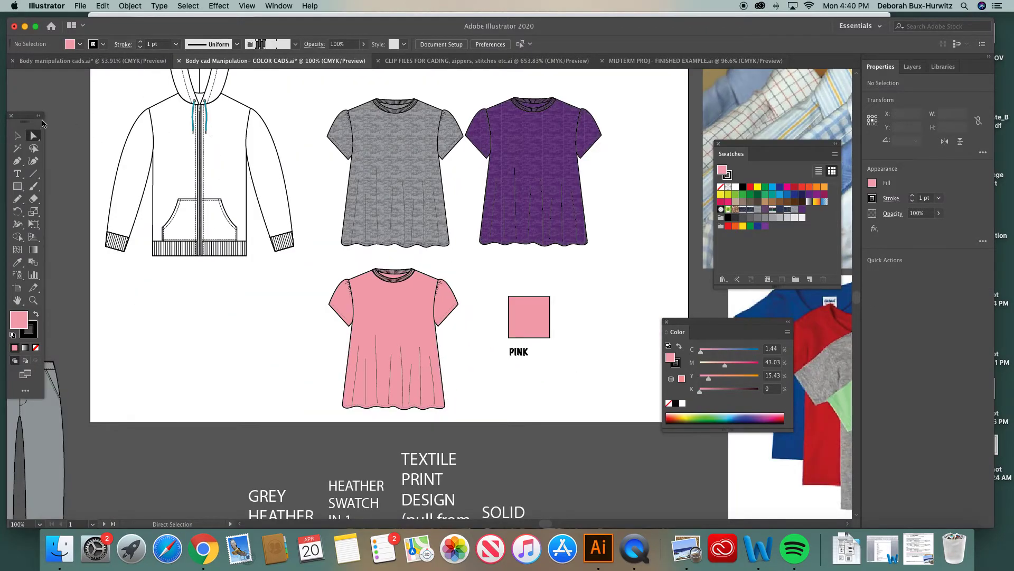
{"action": "left_click", "coordinate": [16, 137]}
{"action": "left_click_drag", "start_coordinate": [493, 280], "coordinate": [560, 367]}
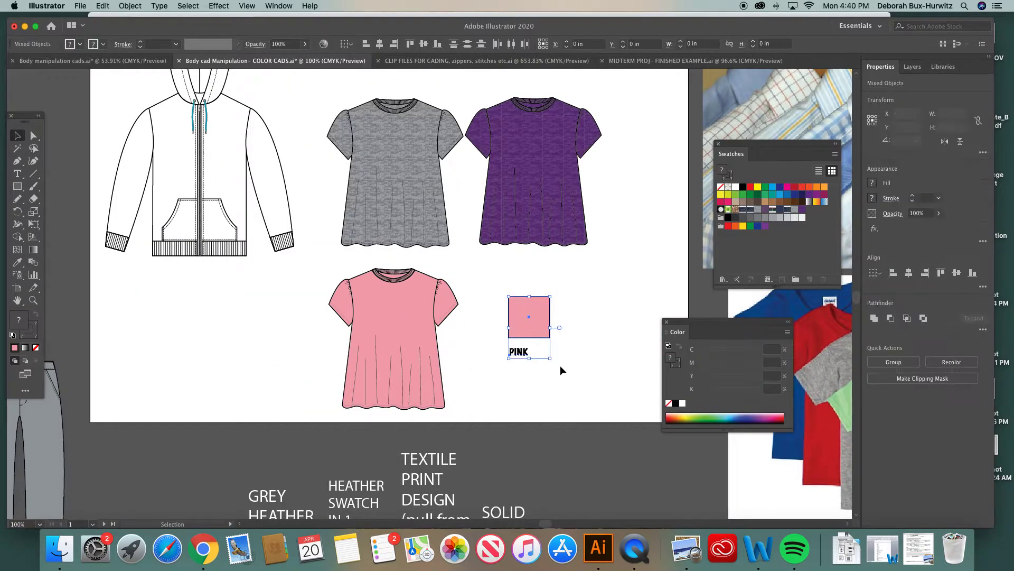
{"action": "key", "text": "Delete"}
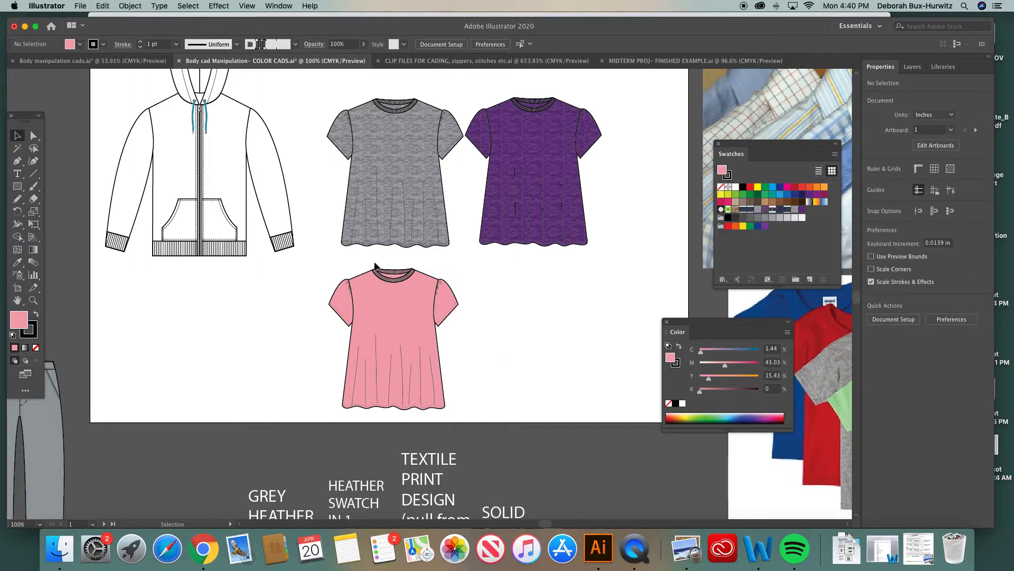
Duplicate the pink top and place the copy beside the original
{"action": "left_click_drag", "start_coordinate": [330, 267], "coordinate": [471, 421]}
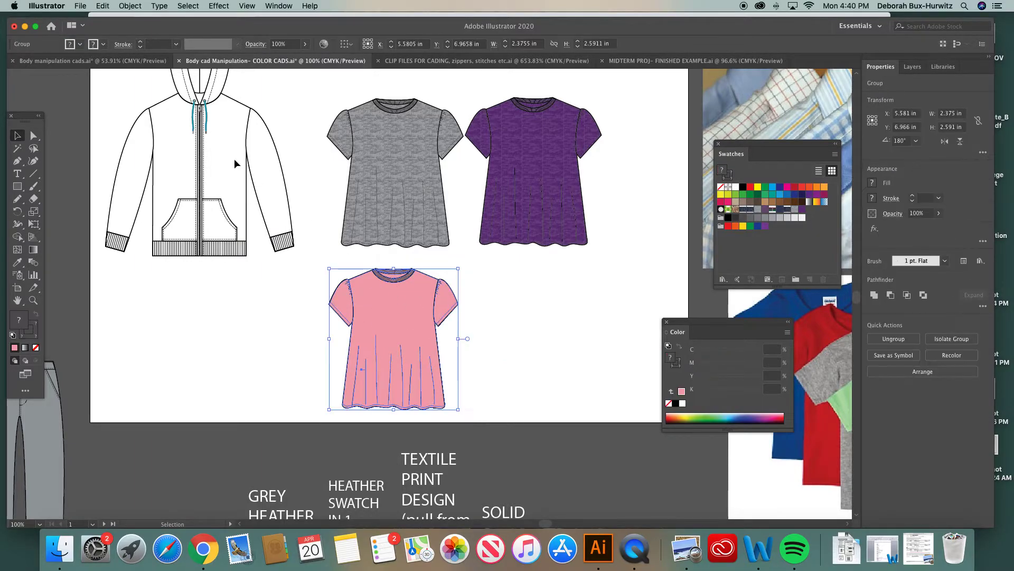
{"action": "left_click", "coordinate": [127, 6]}
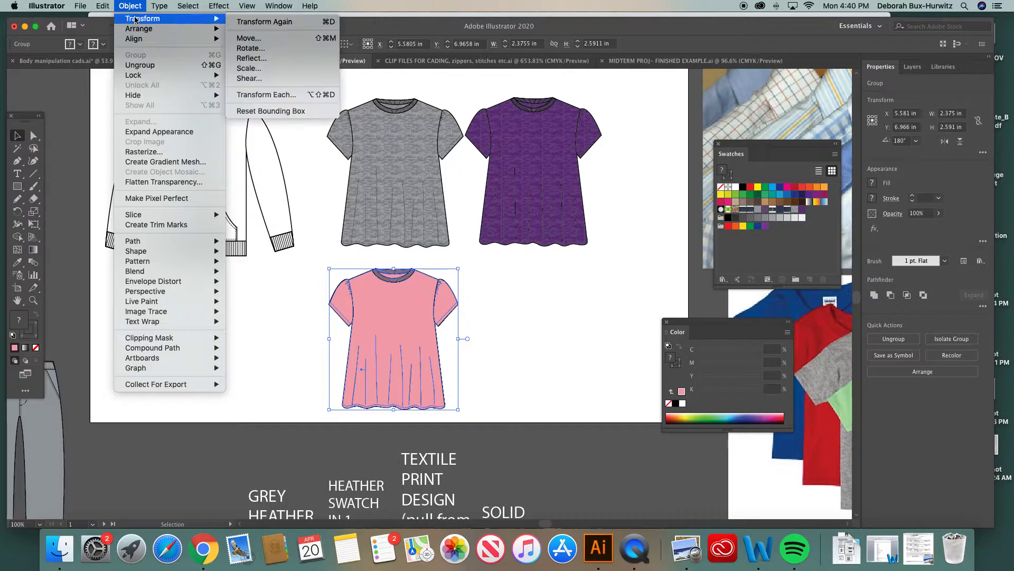
{"action": "left_click", "coordinate": [483, 233]}
{"action": "left_click", "coordinate": [581, 327]}
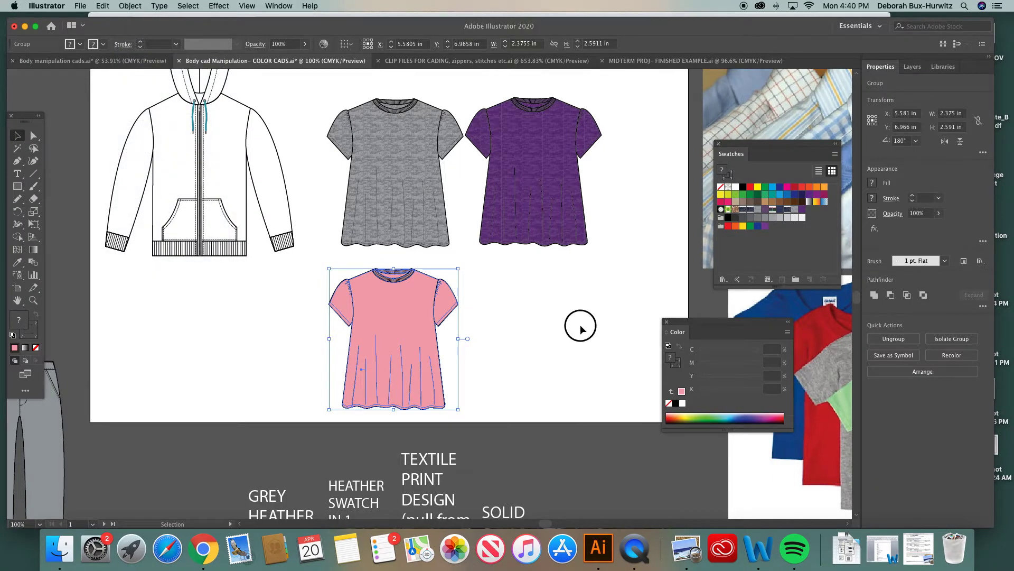
{"action": "left_click", "coordinate": [411, 312]}
{"action": "left_click_drag", "start_coordinate": [411, 314], "coordinate": [551, 312]}
{"action": "left_click", "coordinate": [622, 243]}
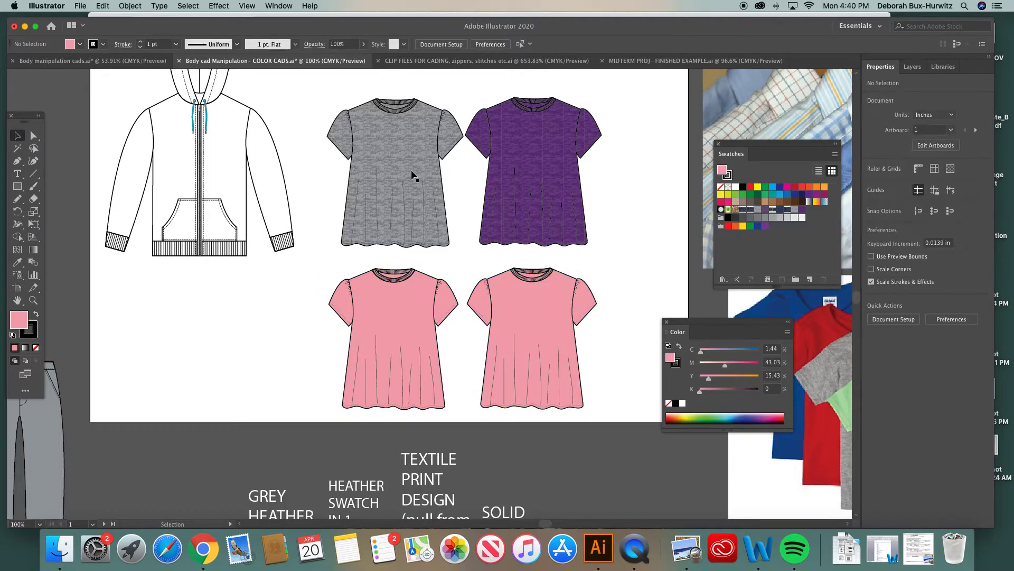
Copy the green plaid pants onto the artboard next to the tops
{"action": "scroll", "coordinate": [539, 206], "scroll_direction": "right", "scroll_amount": 3}
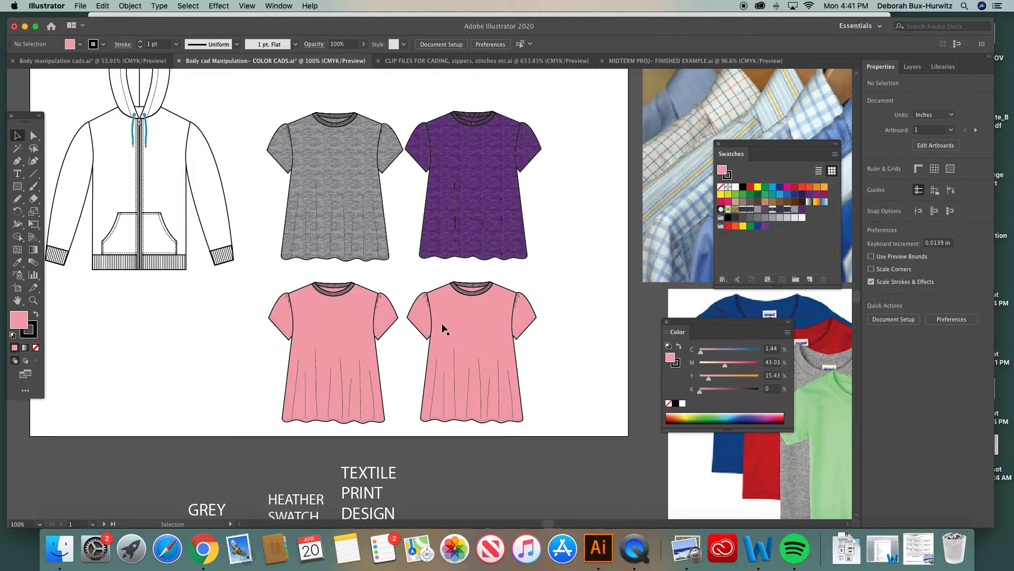
{"action": "scroll", "coordinate": [455, 345], "scroll_direction": "right", "scroll_amount": 3}
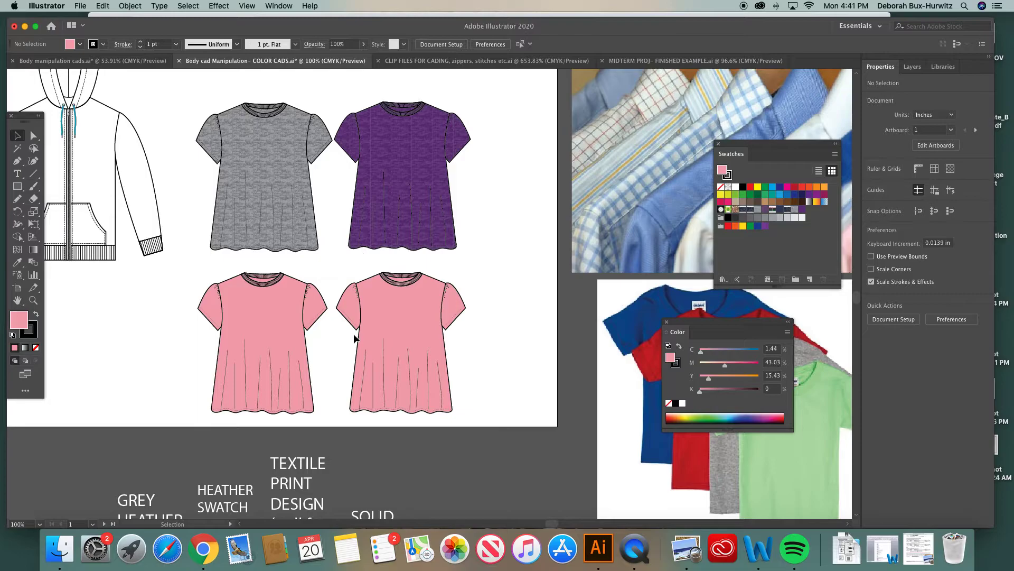
{"action": "scroll", "coordinate": [353, 335], "scroll_direction": "right", "scroll_amount": 2}
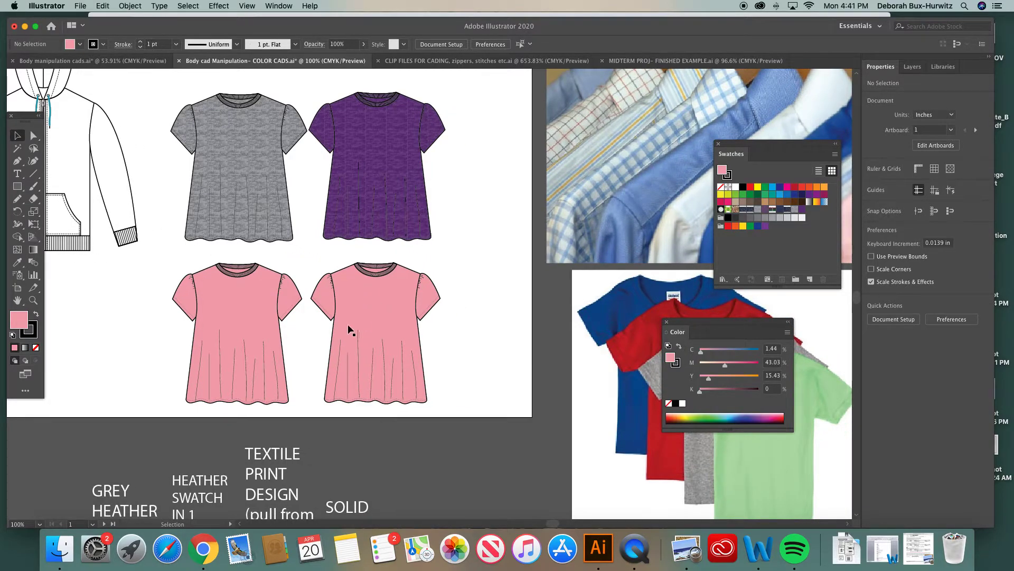
{"action": "scroll", "coordinate": [406, 286], "scroll_direction": "down", "scroll_amount": 10}
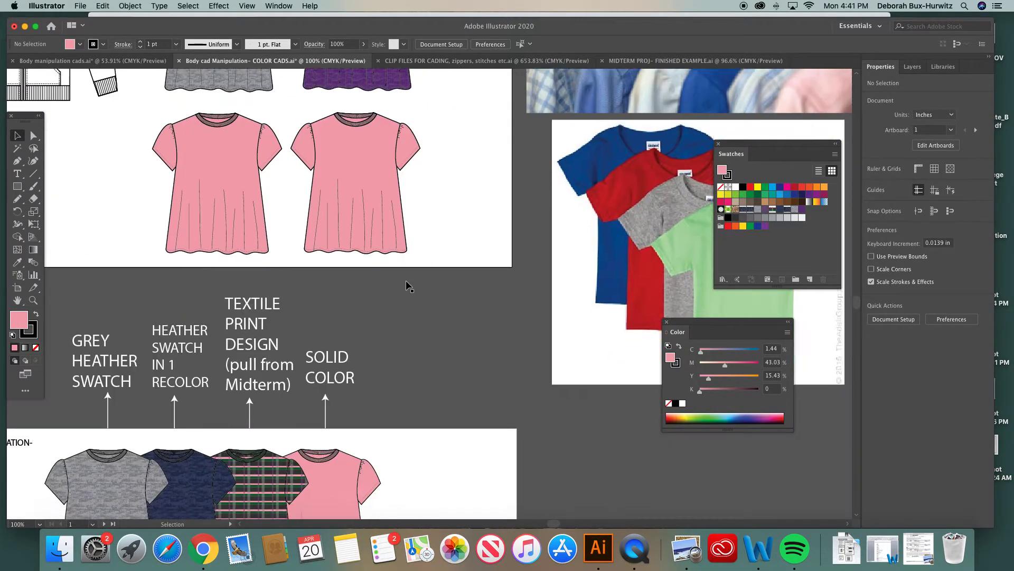
{"action": "scroll", "coordinate": [285, 408], "scroll_direction": "left", "scroll_amount": 12}
{"action": "scroll", "coordinate": [285, 408], "scroll_direction": "up", "scroll_amount": 4}
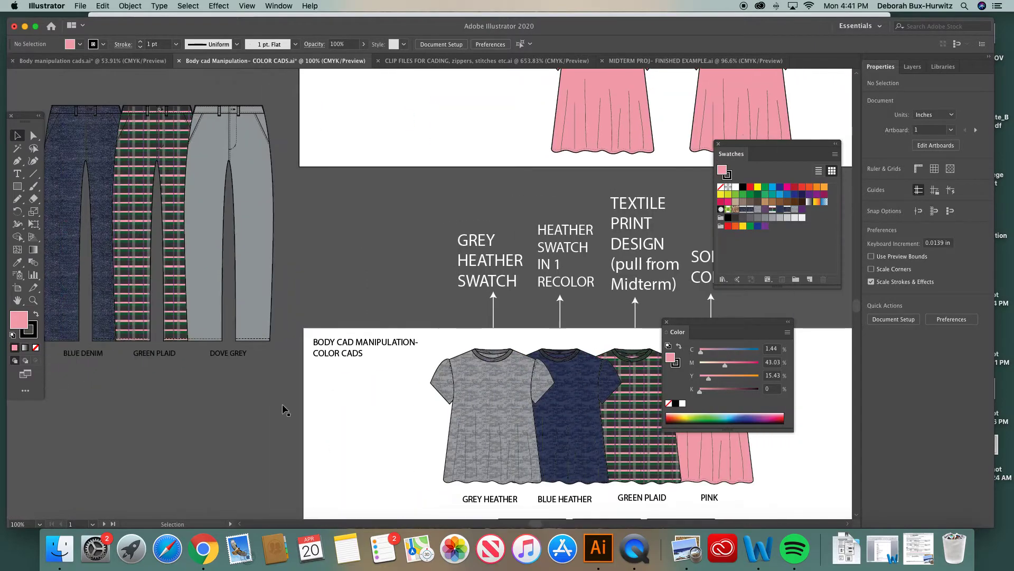
{"action": "left_click", "coordinate": [147, 263]}
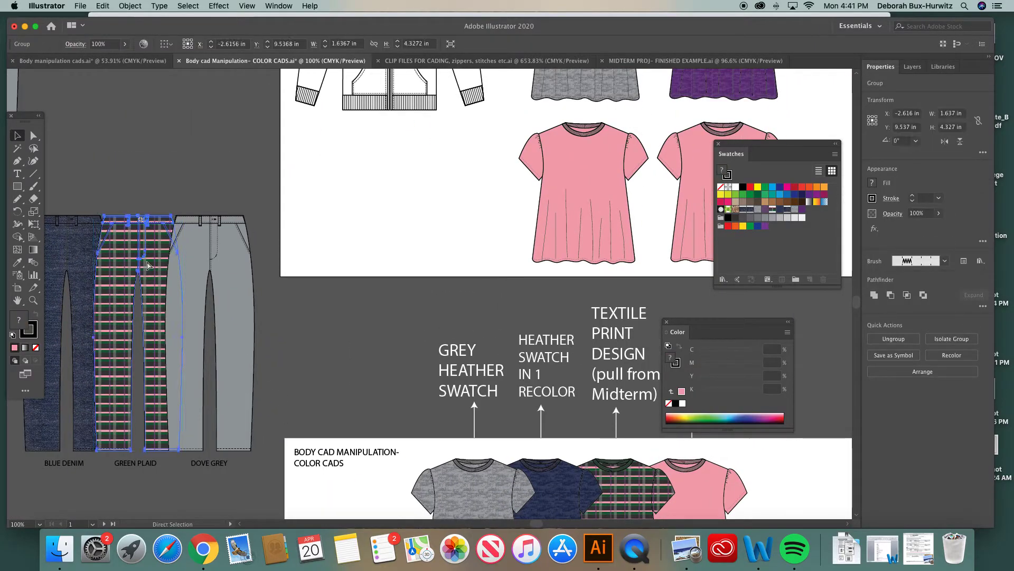
{"action": "left_click_drag", "start_coordinate": [147, 264], "coordinate": [360, 173]}
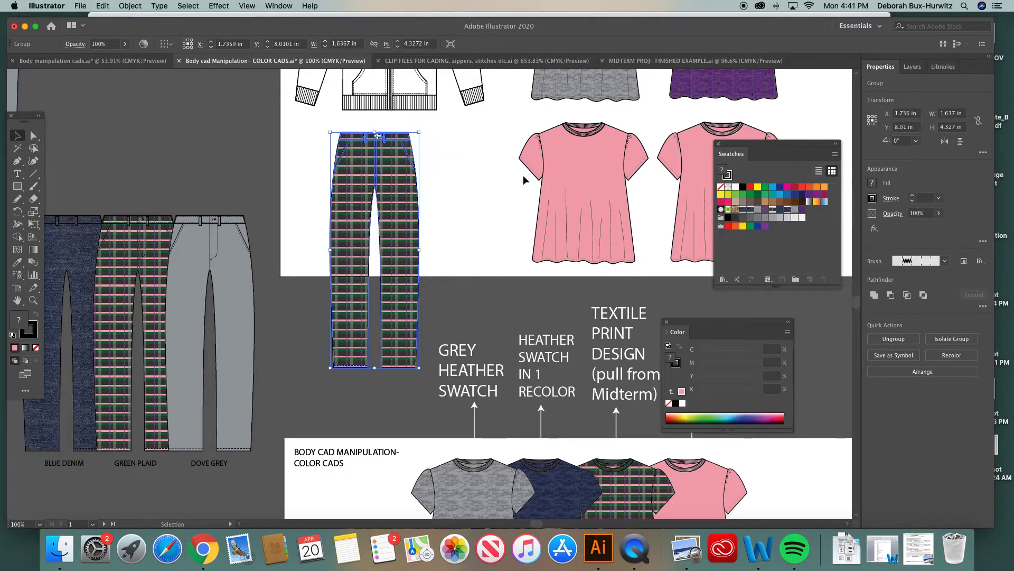
Fill the duplicated top's body with the green plaid pattern sampled from the pants
{"action": "scroll", "coordinate": [525, 177], "scroll_direction": "right", "scroll_amount": 6}
{"action": "scroll", "coordinate": [525, 177], "scroll_direction": "up", "scroll_amount": 1}
{"action": "scroll", "coordinate": [524, 180], "scroll_direction": "right", "scroll_amount": 2}
{"action": "scroll", "coordinate": [525, 179], "scroll_direction": "up", "scroll_amount": 1}
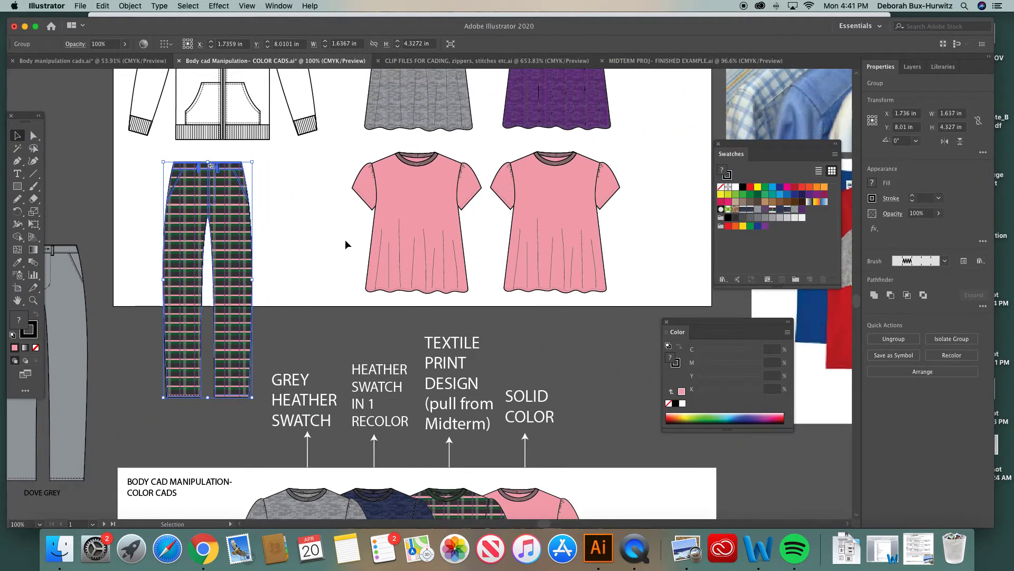
{"action": "scroll", "coordinate": [344, 239], "scroll_direction": "right", "scroll_amount": 3}
{"action": "scroll", "coordinate": [345, 239], "scroll_direction": "up", "scroll_amount": 2}
{"action": "left_click", "coordinate": [35, 136]}
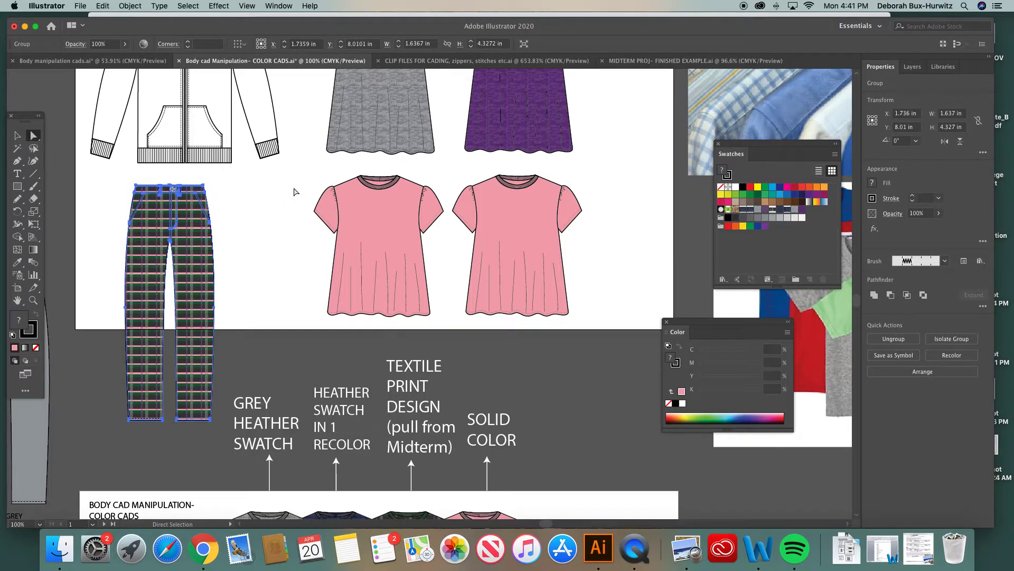
{"action": "left_click", "coordinate": [535, 223]}
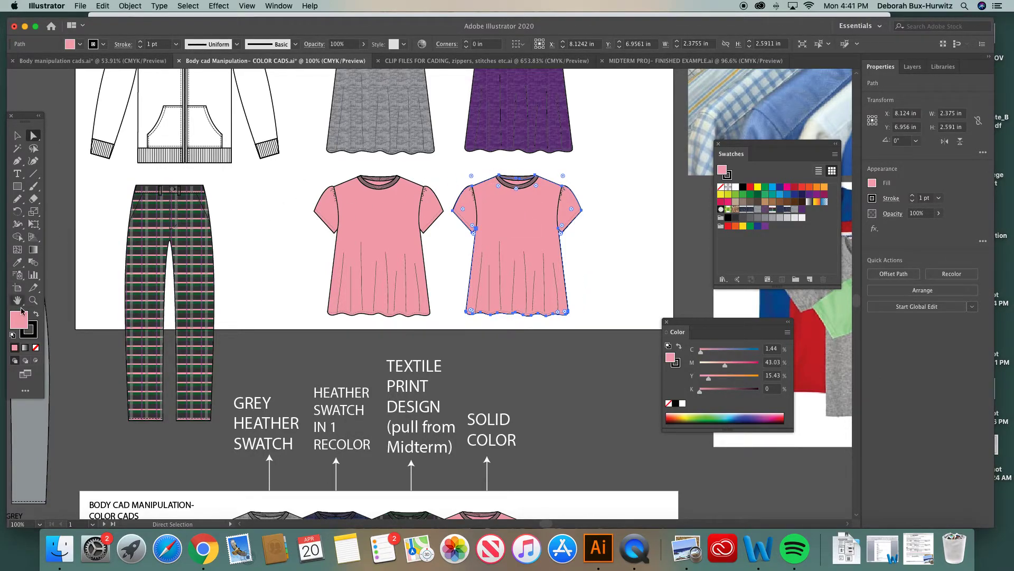
{"action": "left_click", "coordinate": [17, 263]}
{"action": "left_click", "coordinate": [163, 225]}
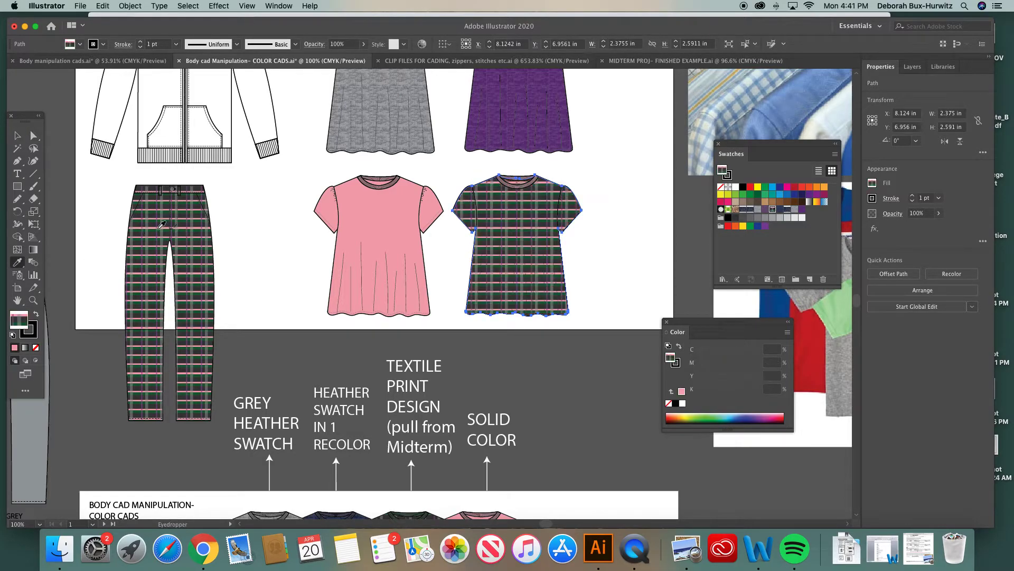
Zoom in to examine the plaid top's neckline and sleeves
{"action": "left_click", "coordinate": [33, 299]}
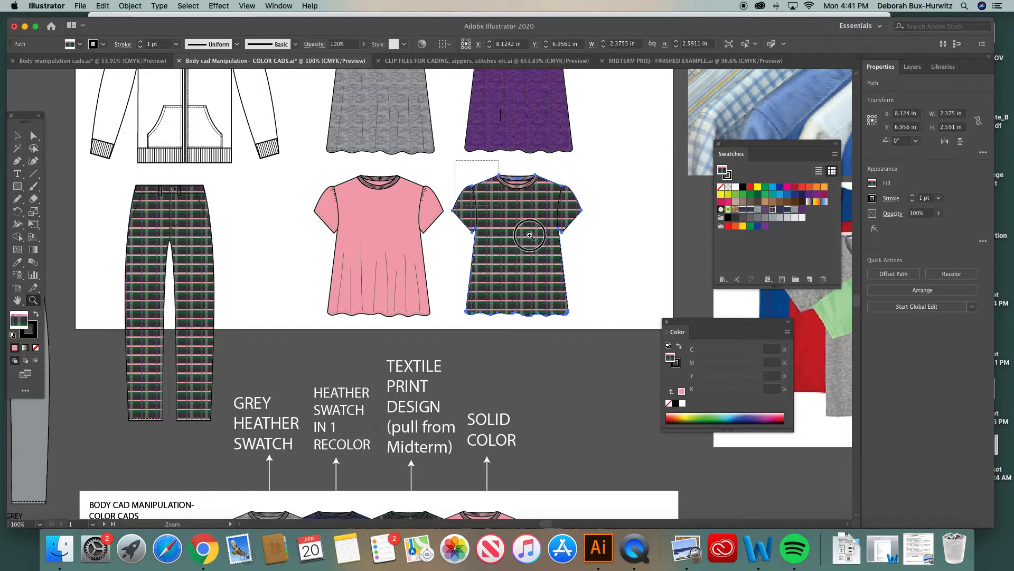
{"action": "left_click_drag", "start_coordinate": [455, 161], "coordinate": [636, 341]}
{"action": "scroll", "coordinate": [399, 228], "scroll_direction": "up", "scroll_amount": 4}
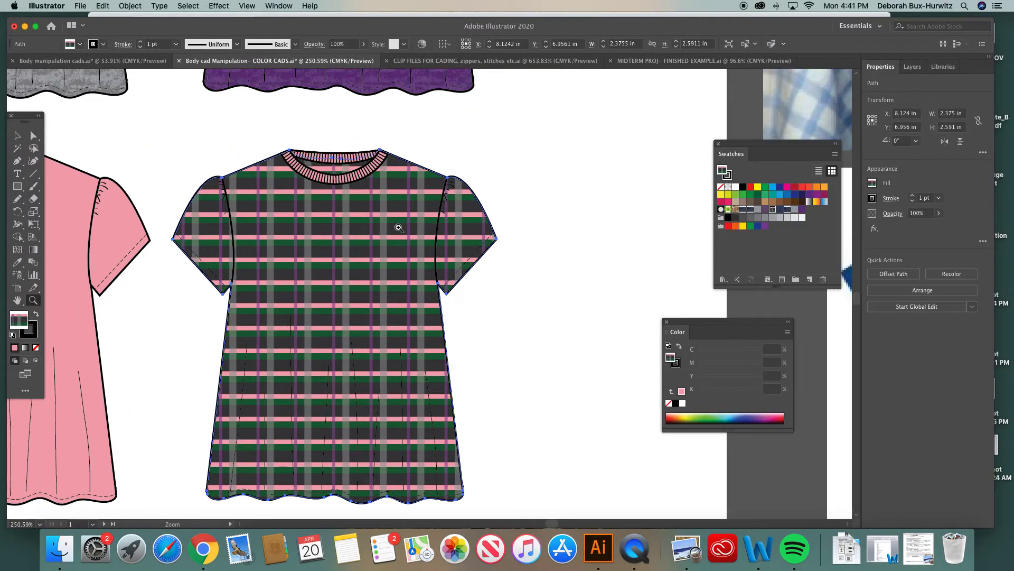
{"action": "left_click", "coordinate": [31, 134]}
{"action": "left_click", "coordinate": [304, 194]}
{"action": "left_click", "coordinate": [33, 300]}
{"action": "left_click_drag", "start_coordinate": [217, 179], "coordinate": [560, 315]}
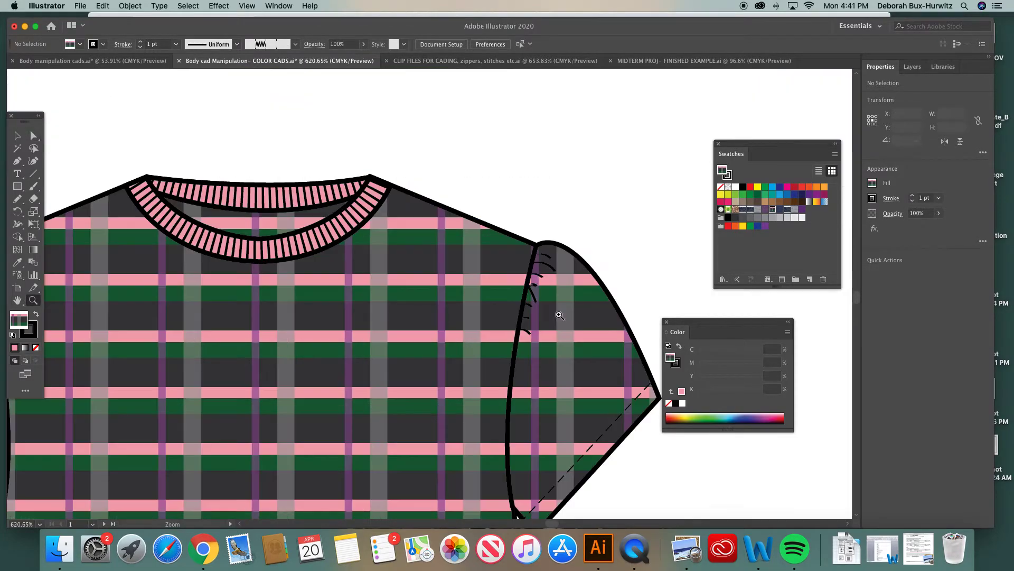
{"action": "left_click", "coordinate": [348, 259], "text": "alt"}
{"action": "left_click", "coordinate": [348, 259], "text": "alt"}
{"action": "left_click", "coordinate": [348, 259], "text": "alt"}
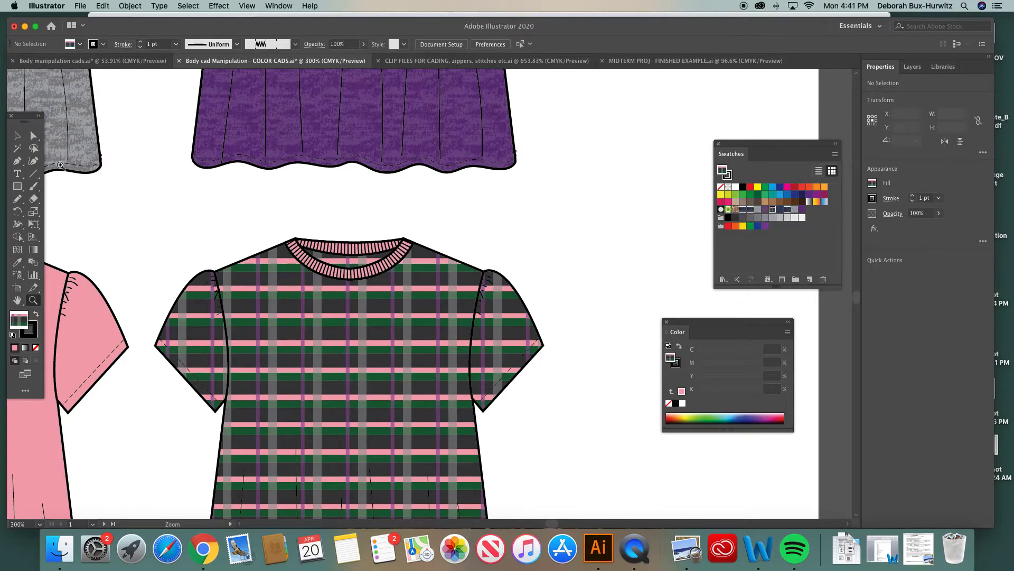
{"action": "left_click", "coordinate": [33, 135]}
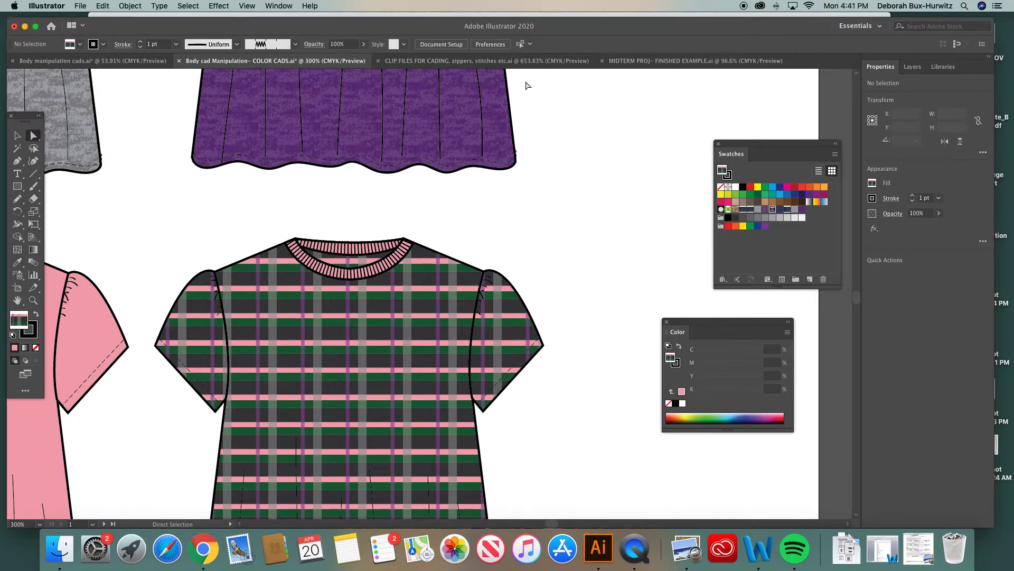
Copy the KELLY swatch and label from the midterm file and paste it beside the plaid top
{"action": "left_click", "coordinate": [658, 61]}
{"action": "left_click", "coordinate": [19, 136]}
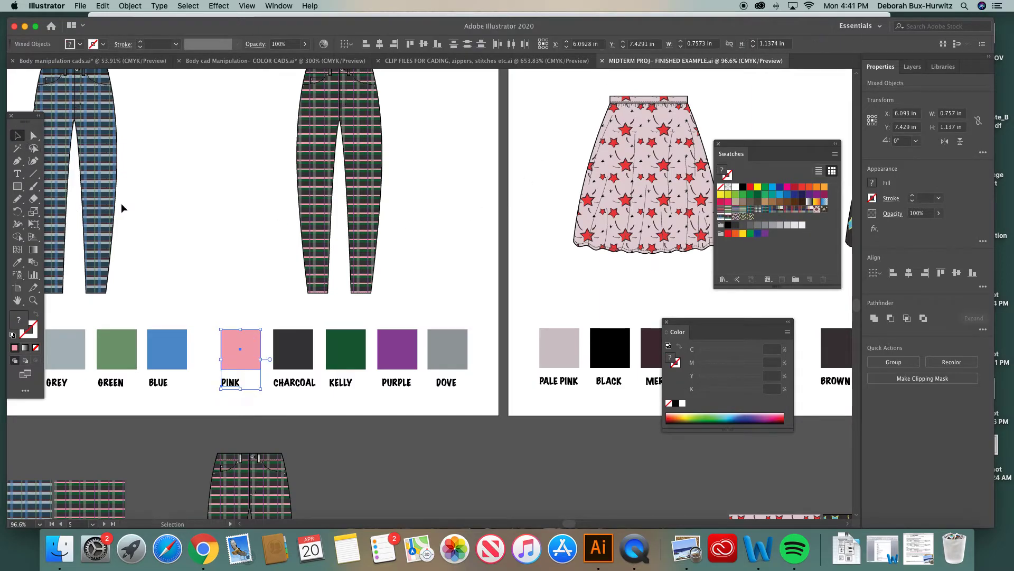
{"action": "left_click_drag", "start_coordinate": [322, 316], "coordinate": [354, 404]}
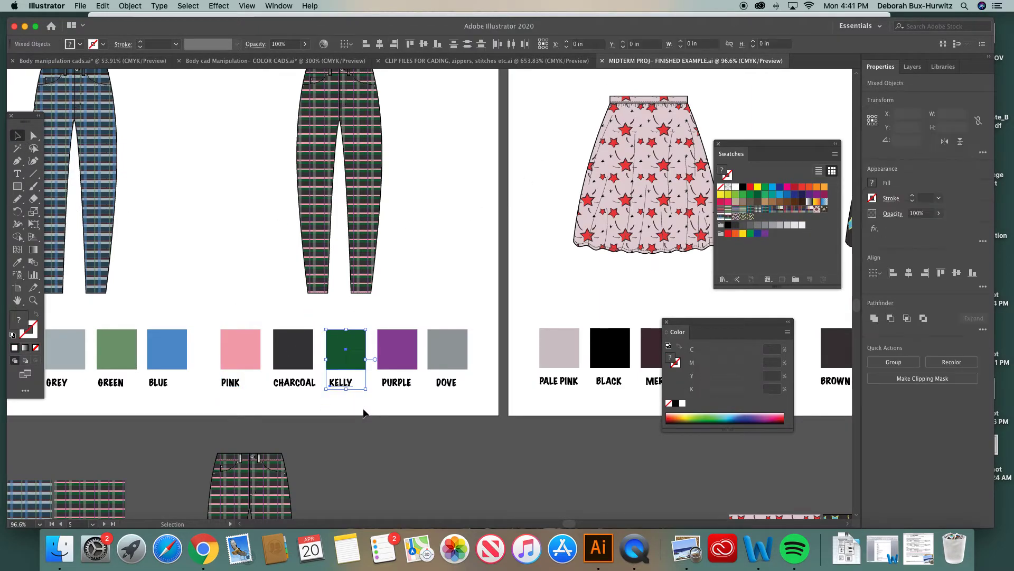
{"action": "left_click", "coordinate": [257, 59]}
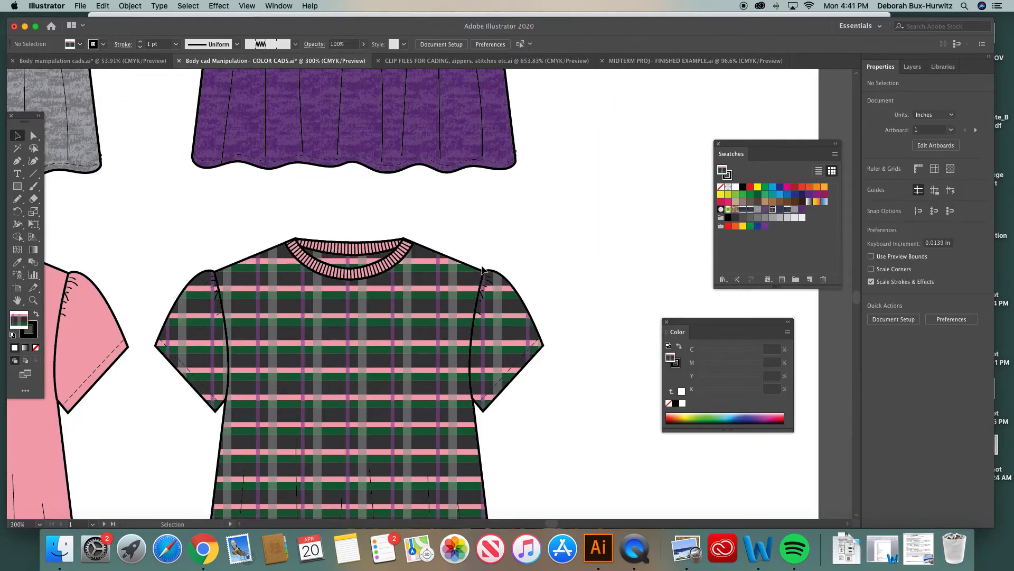
{"action": "scroll", "coordinate": [481, 272], "scroll_direction": "right", "scroll_amount": 5}
{"action": "key", "text": "cmd+v"}
{"action": "left_click_drag", "start_coordinate": [415, 224], "coordinate": [541, 249]}
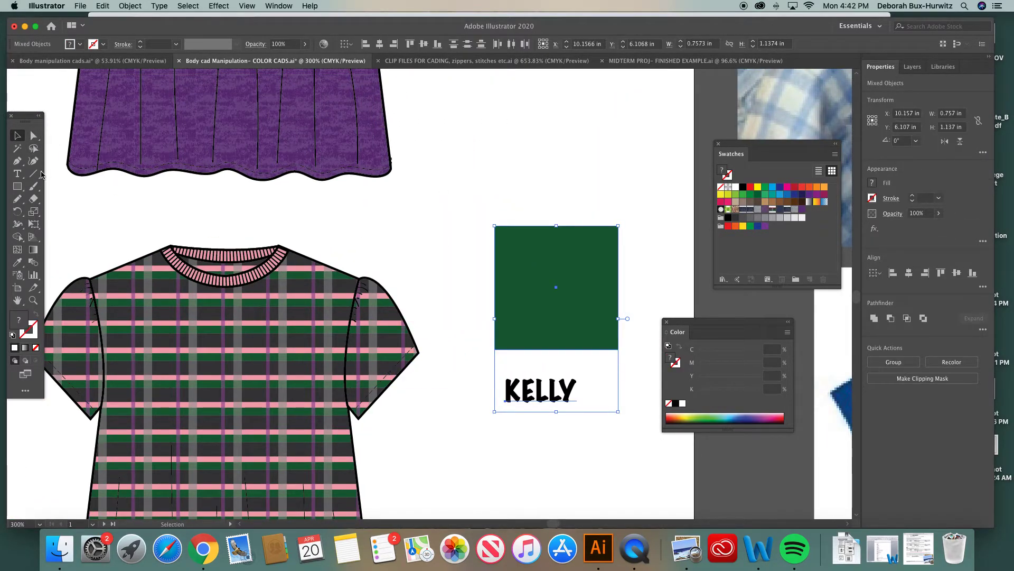
Move the kelly green swatch square closer to the plaid top
{"action": "left_click", "coordinate": [33, 300]}
{"action": "left_click_drag", "start_coordinate": [125, 194], "coordinate": [597, 442]}
{"action": "left_click", "coordinate": [666, 322]}
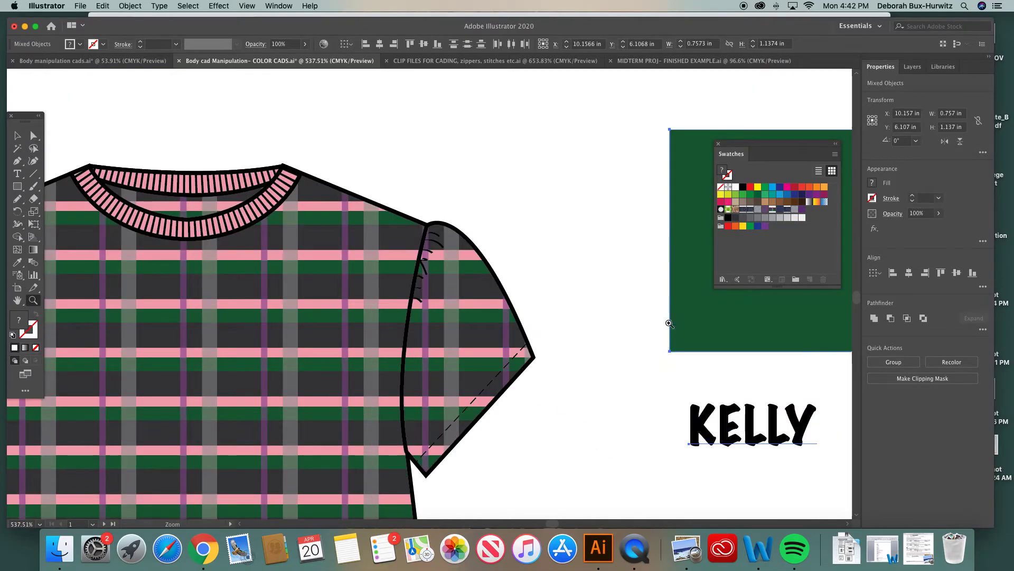
{"action": "left_click", "coordinate": [718, 143]}
{"action": "scroll", "coordinate": [559, 205], "scroll_direction": "right", "scroll_amount": 2}
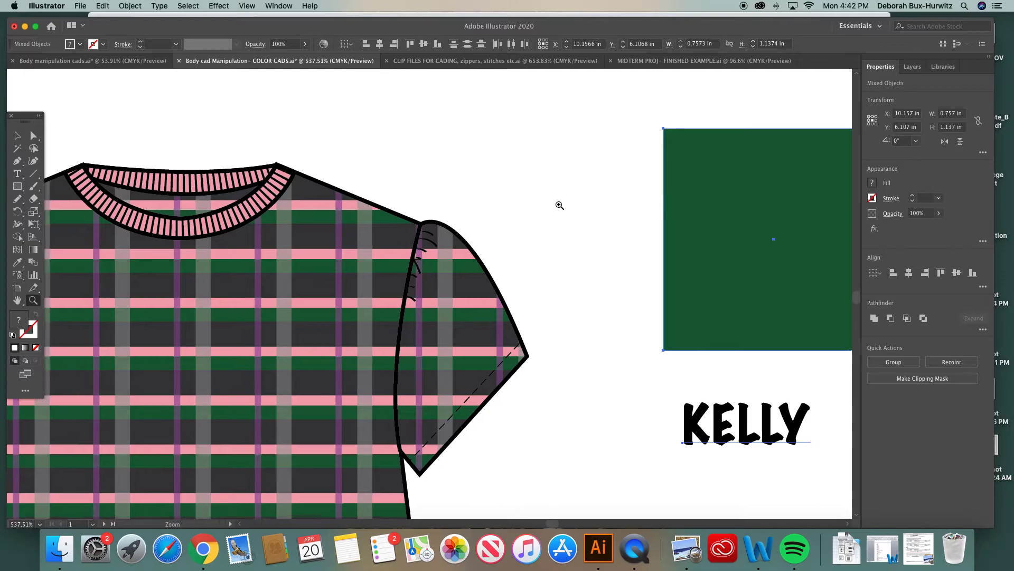
{"action": "left_click", "coordinate": [28, 136]}
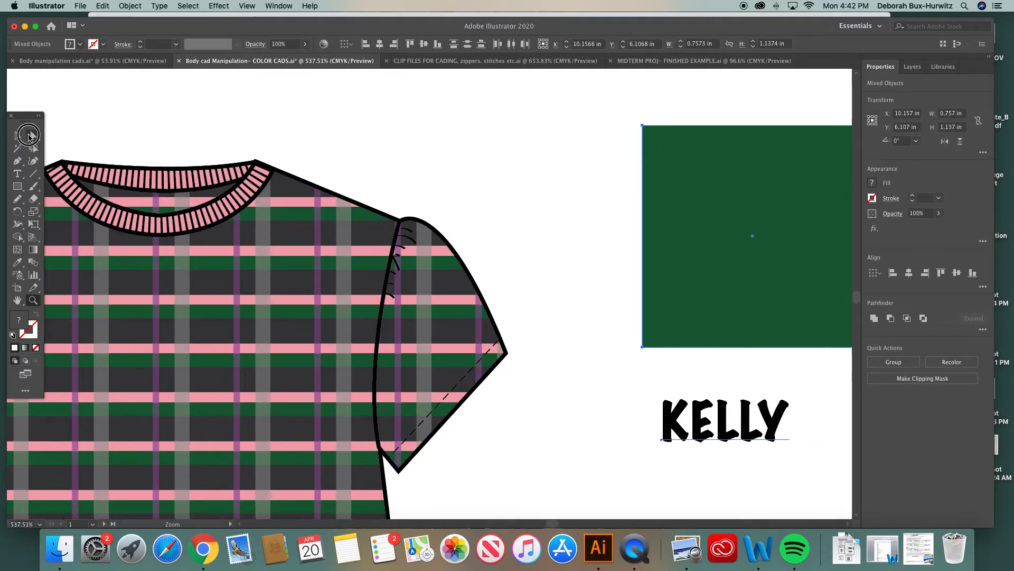
{"action": "left_click", "coordinate": [238, 120]}
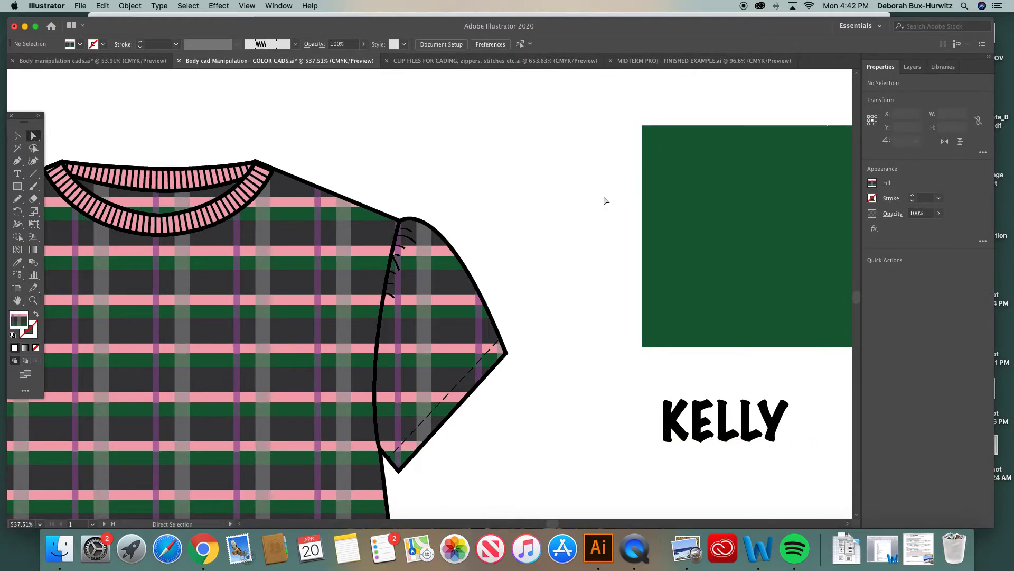
{"action": "left_click_drag", "start_coordinate": [679, 201], "coordinate": [592, 203]}
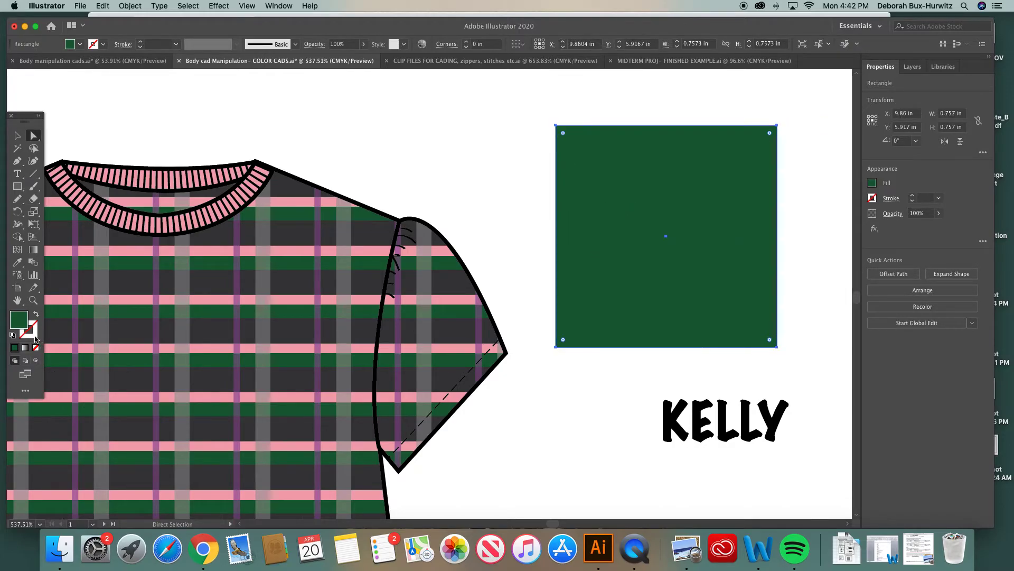
Give the kelly green swatch square a black stroke
{"action": "left_click", "coordinate": [36, 338]}
{"action": "left_click", "coordinate": [676, 404]}
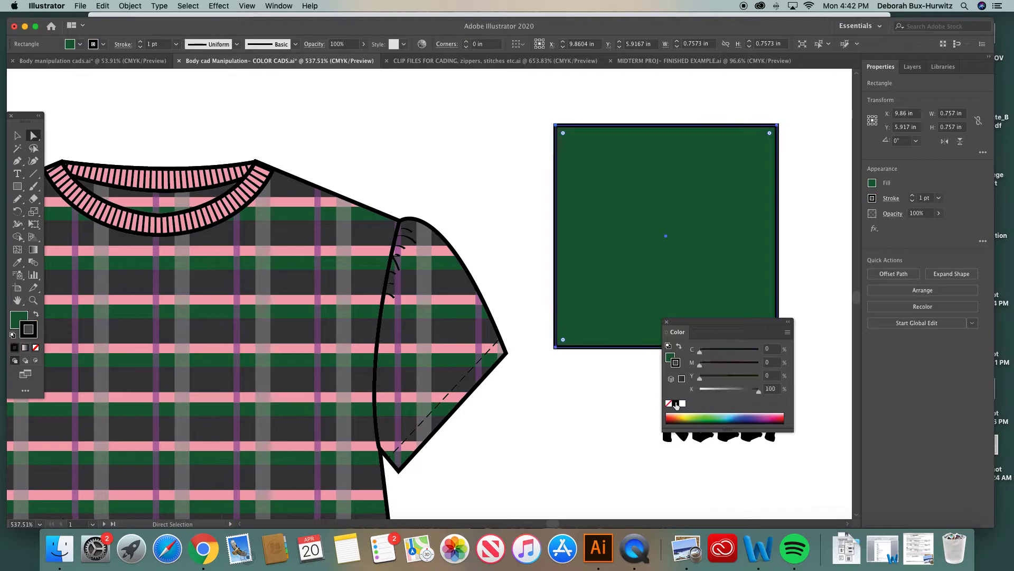
{"action": "left_click", "coordinate": [472, 225]}
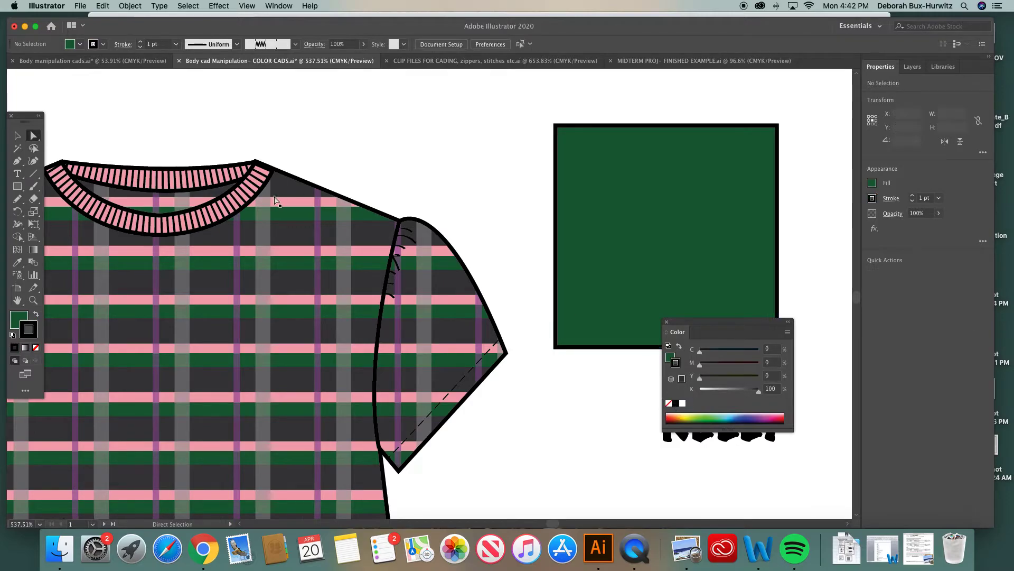
Recolor the plaid top's outer and inner neckline ribbing kelly green by sampling the swatch with the Eyedropper
{"action": "left_click", "coordinate": [241, 188]}
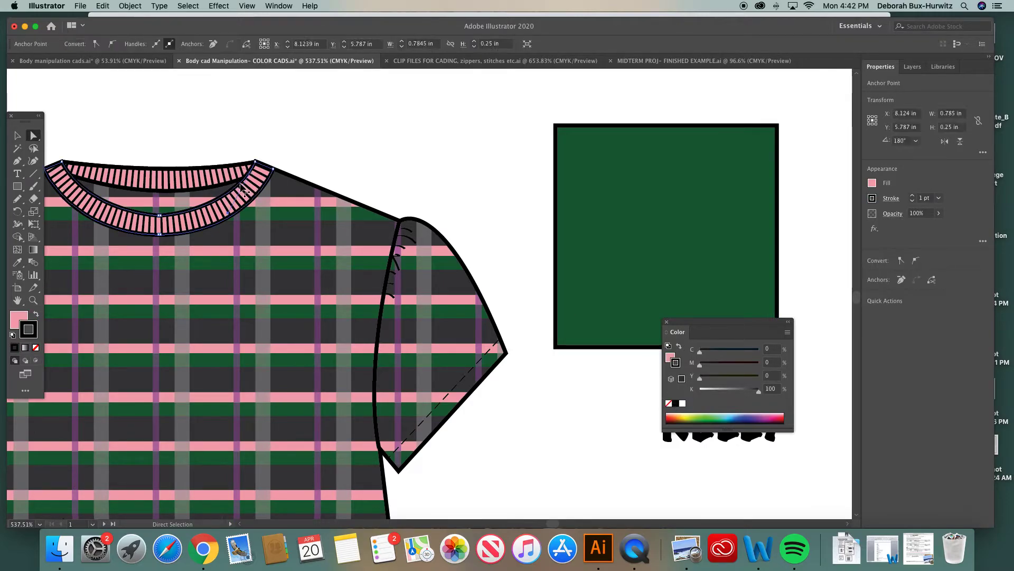
{"action": "left_click", "coordinate": [21, 317]}
{"action": "left_click", "coordinate": [18, 261]}
{"action": "left_click", "coordinate": [637, 174]}
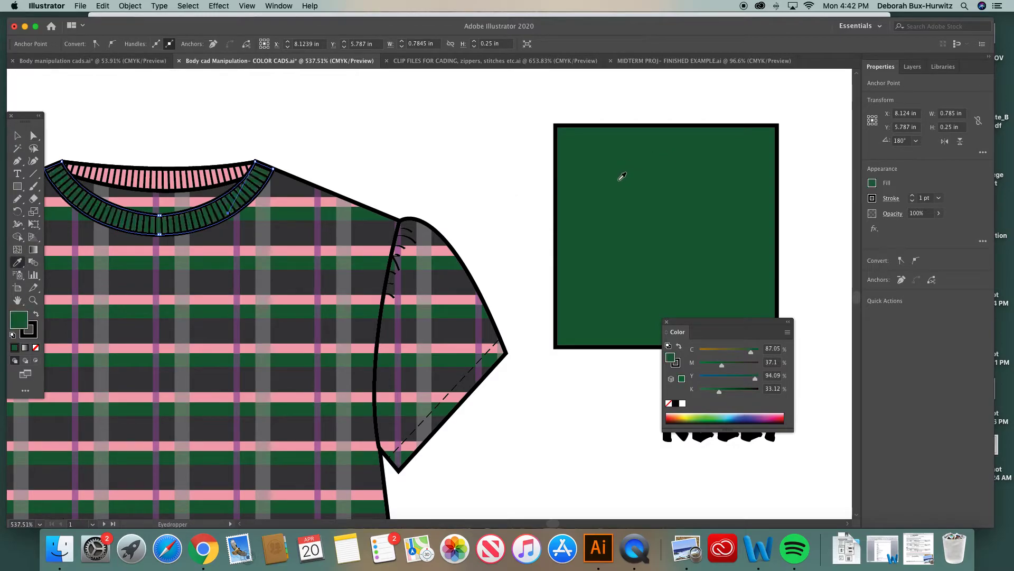
{"action": "left_click", "coordinate": [33, 135]}
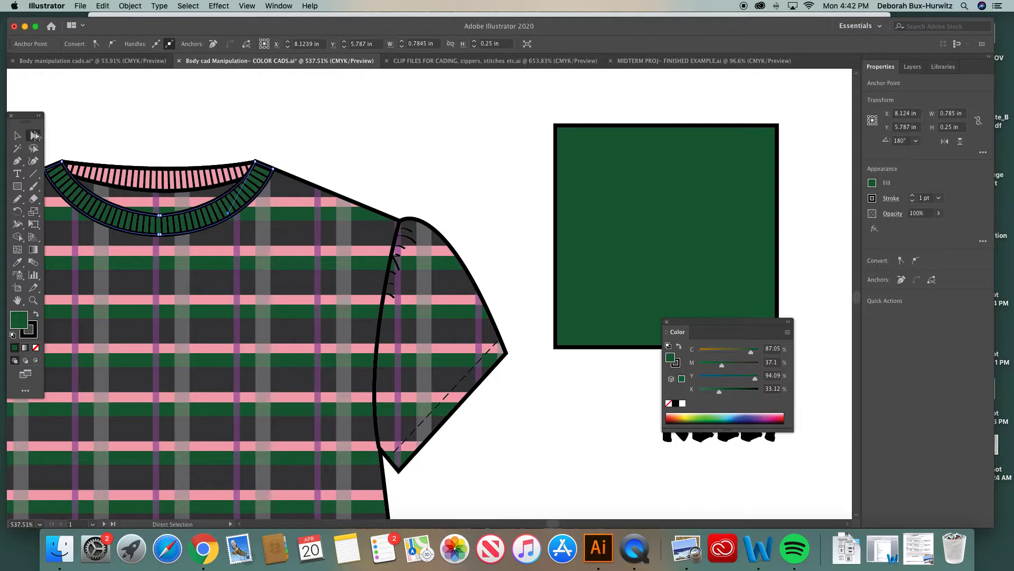
{"action": "left_click", "coordinate": [197, 120]}
{"action": "left_click", "coordinate": [166, 172]}
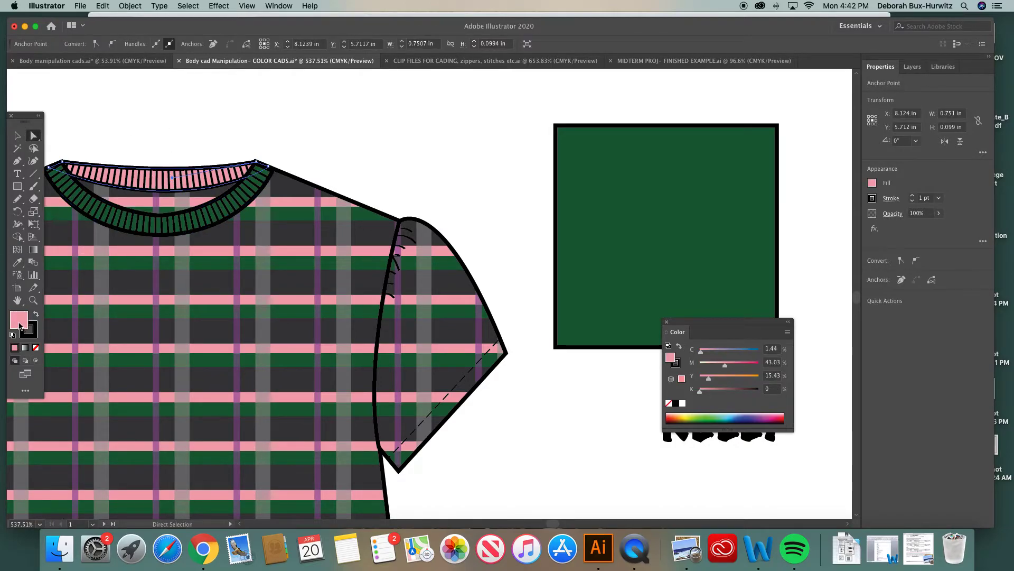
{"action": "left_click", "coordinate": [18, 262]}
{"action": "left_click", "coordinate": [606, 195]}
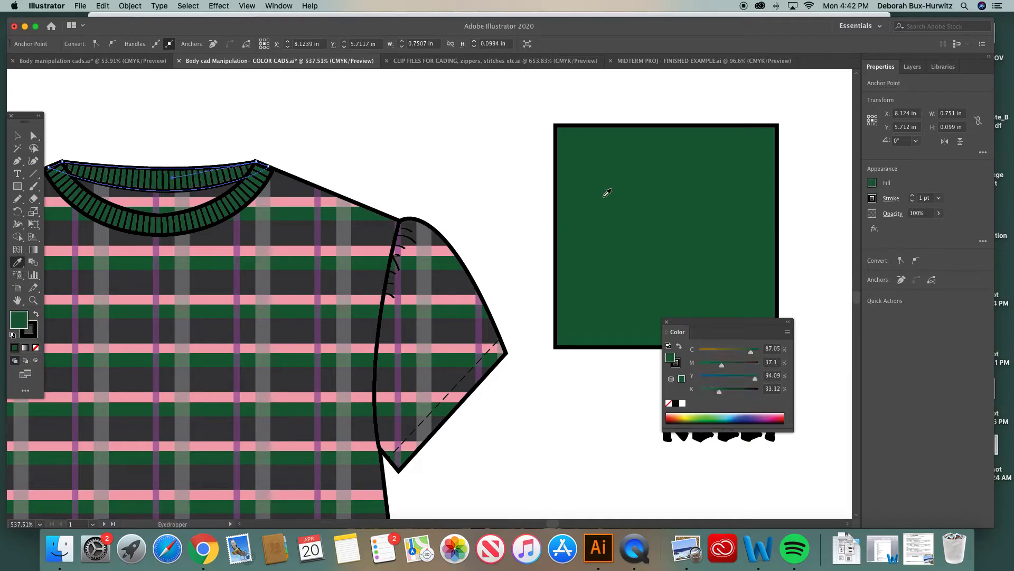
{"action": "left_click", "coordinate": [34, 136]}
{"action": "left_click", "coordinate": [411, 124]}
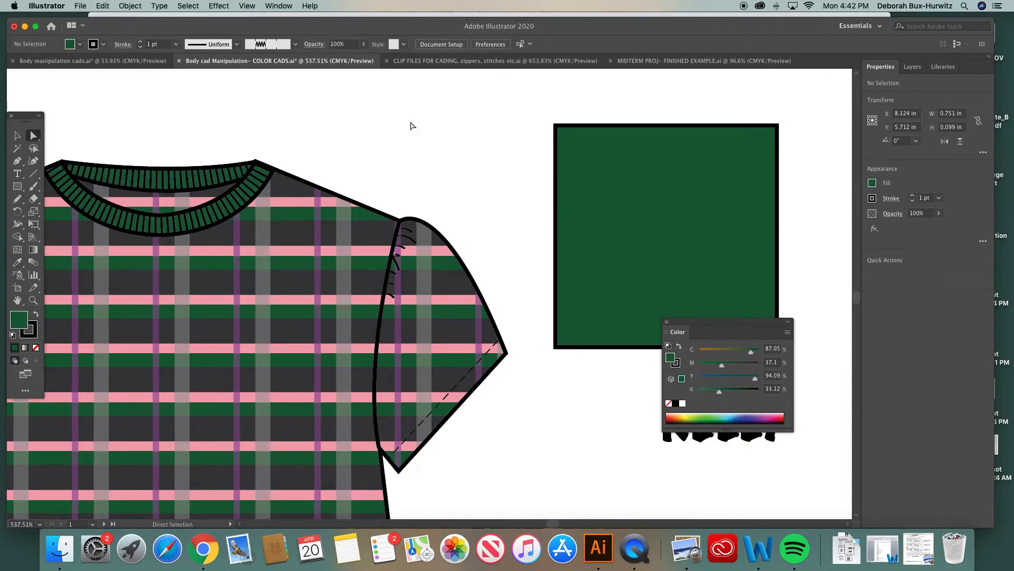
Delete the kelly green swatch square and its KELLY label
{"action": "key", "text": "super+minus"}
{"action": "key", "text": "super+minus"}
{"action": "key", "text": "super+minus"}
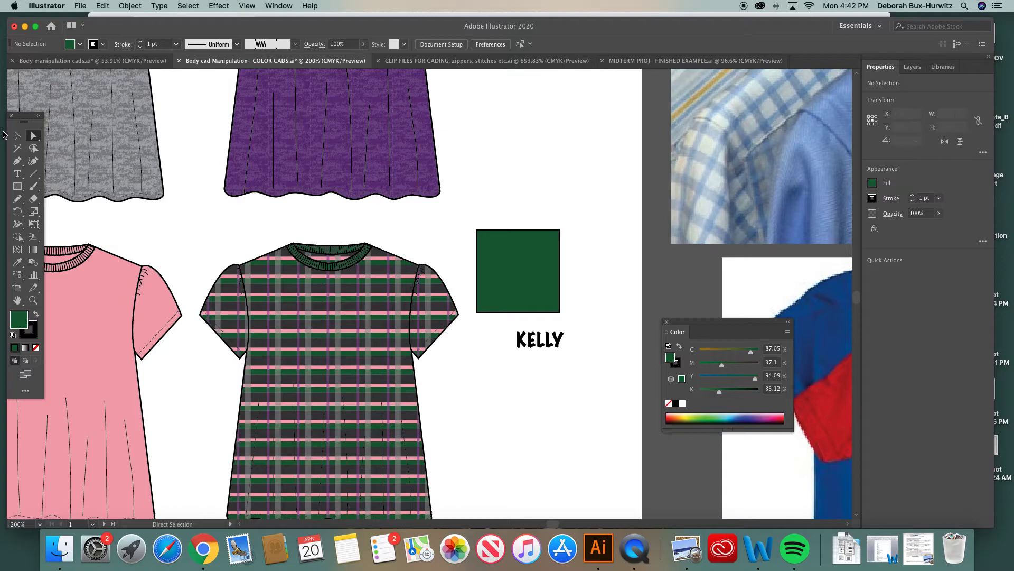
{"action": "left_click", "coordinate": [17, 136]}
{"action": "left_click_drag", "start_coordinate": [492, 192], "coordinate": [569, 379]}
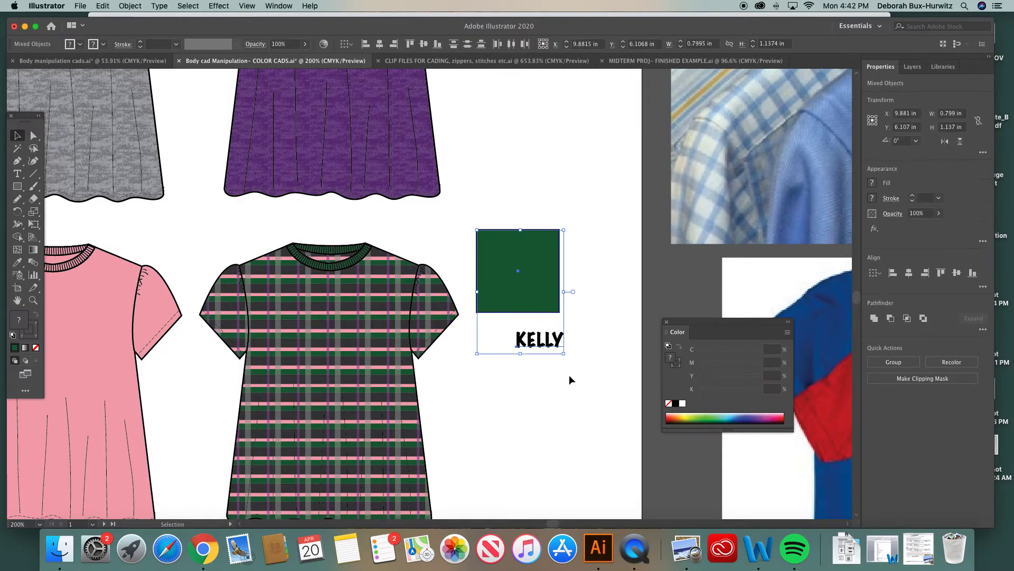
{"action": "key", "text": "Delete"}
{"action": "key", "text": "super+minus"}
{"action": "key", "text": "super+minus"}
{"action": "key", "text": "super+minus"}
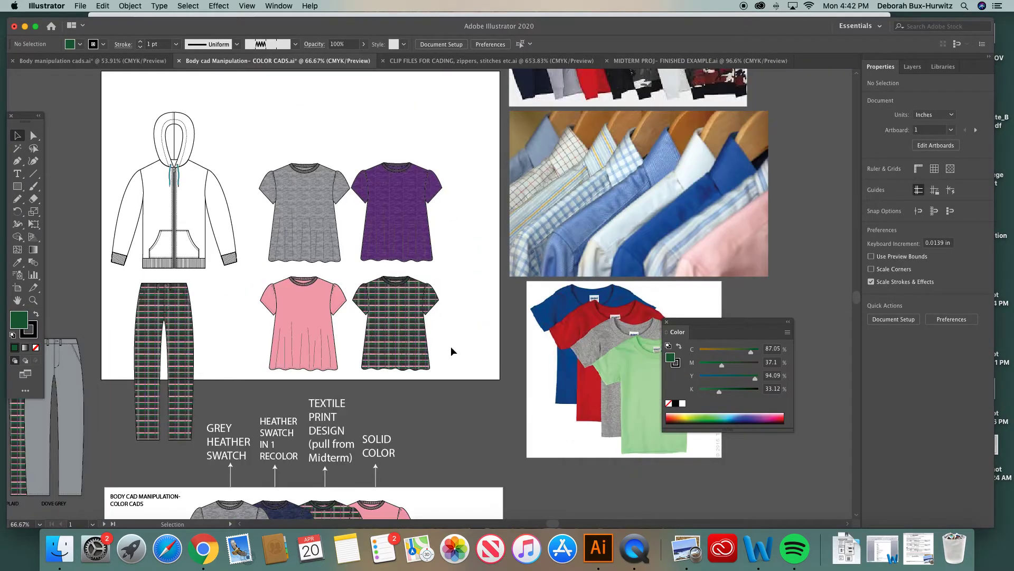
{"action": "scroll", "coordinate": [445, 346], "scroll_direction": "left", "scroll_amount": 2}
{"action": "left_click_drag", "start_coordinate": [388, 270], "coordinate": [489, 383]}
{"action": "left_click", "coordinate": [131, 7]}
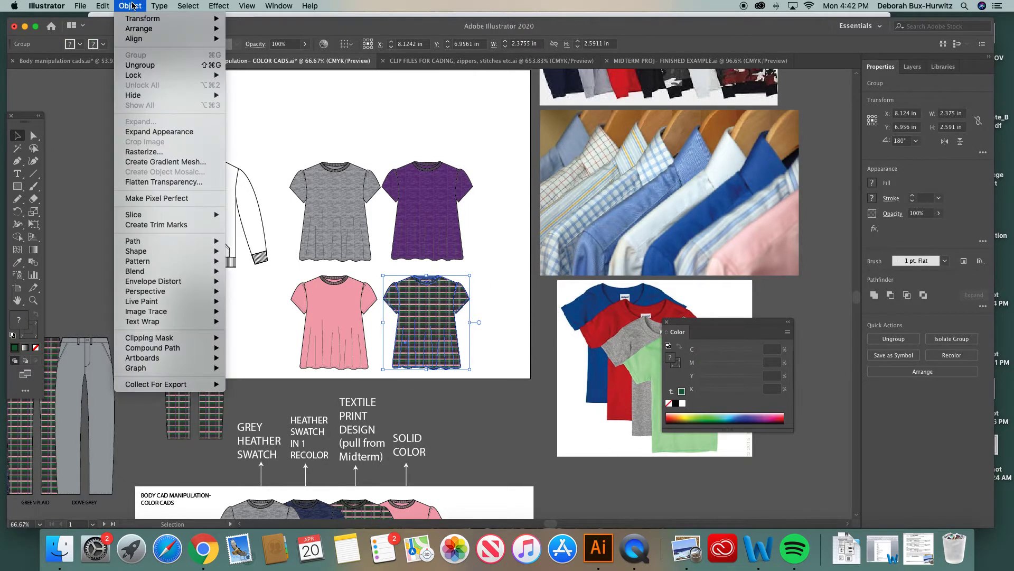
{"action": "left_click", "coordinate": [428, 183]}
{"action": "left_click", "coordinate": [493, 195]}
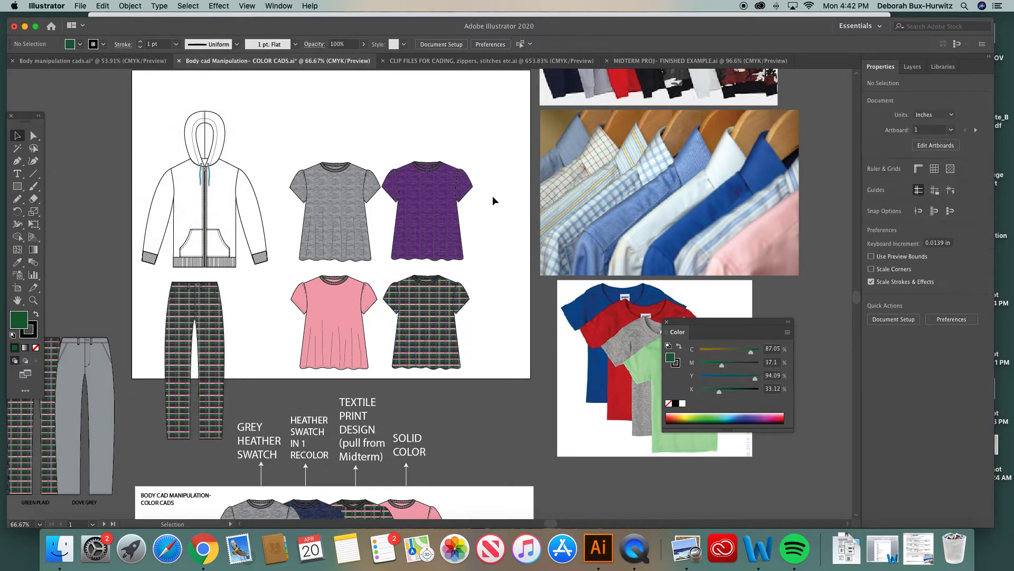
Move the hoodie off the artboard and delete the plaid pants from it
{"action": "key", "text": "super+minus"}
{"action": "left_click_drag", "start_coordinate": [204, 148], "coordinate": [308, 278]}
{"action": "left_click_drag", "start_coordinate": [295, 235], "coordinate": [187, 234]}
{"action": "left_click_drag", "start_coordinate": [269, 274], "coordinate": [274, 414]}
{"action": "key", "text": "Delete"}
{"action": "scroll", "coordinate": [274, 280], "scroll_direction": "right", "scroll_amount": 3}
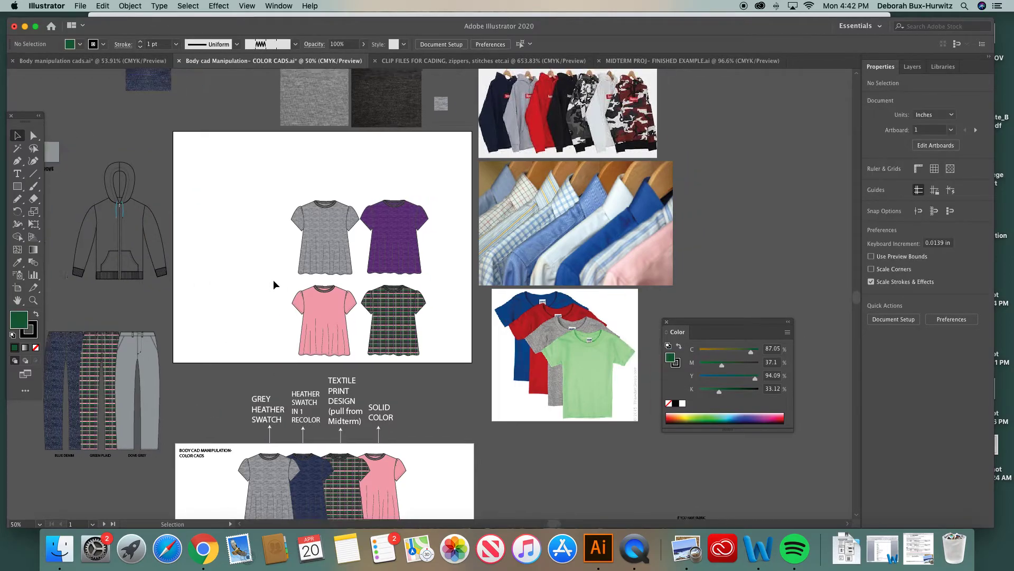
Arrange the grey, purple, pink and plaid tops side by side in an overlapping horizontal row
{"action": "left_click_drag", "start_coordinate": [264, 180], "coordinate": [441, 358]}
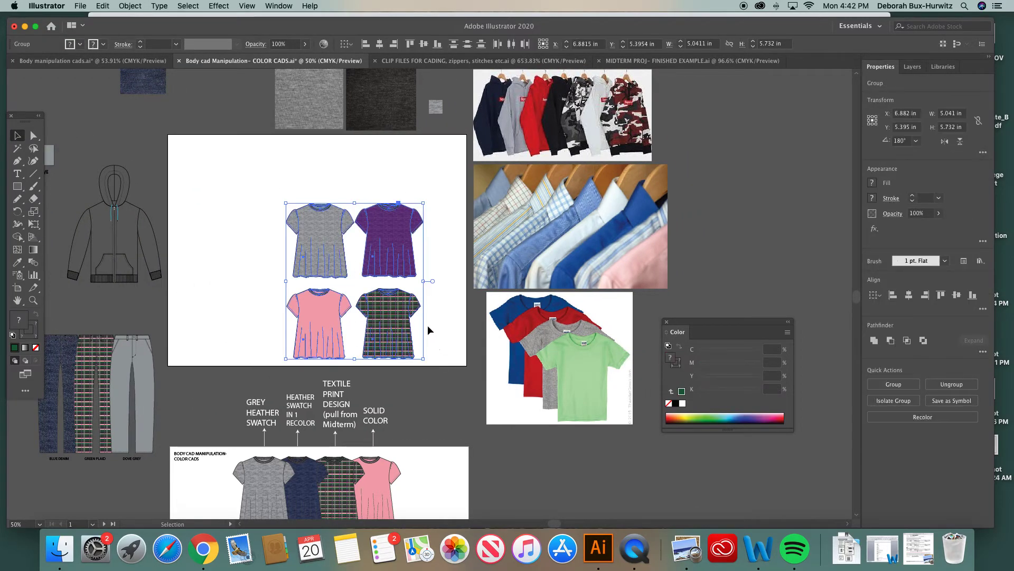
{"action": "scroll", "coordinate": [430, 328], "scroll_direction": "up", "scroll_amount": 3}
{"action": "left_click", "coordinate": [32, 299]}
{"action": "left_click_drag", "start_coordinate": [187, 181], "coordinate": [508, 416]}
{"action": "scroll", "coordinate": [380, 316], "scroll_direction": "right", "scroll_amount": 2}
{"action": "scroll", "coordinate": [380, 316], "scroll_direction": "down", "scroll_amount": 1}
{"action": "key", "text": "v"}
{"action": "left_click", "coordinate": [382, 134]}
{"action": "left_click_drag", "start_coordinate": [364, 250], "coordinate": [175, 199]}
{"action": "left_click_drag", "start_coordinate": [495, 251], "coordinate": [291, 220]}
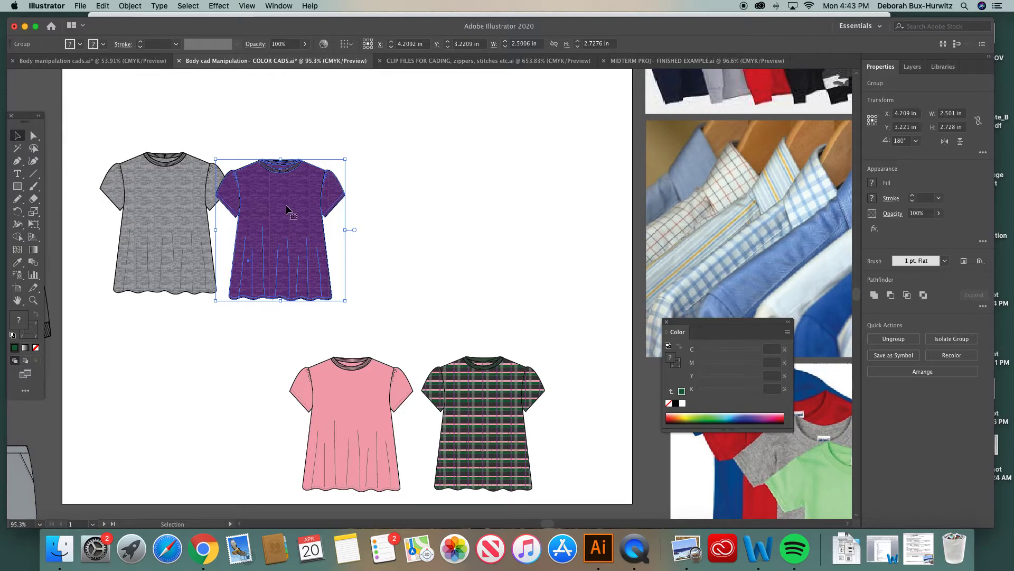
{"action": "left_click_drag", "start_coordinate": [287, 210], "coordinate": [251, 204]}
{"action": "left_click_drag", "start_coordinate": [343, 374], "coordinate": [302, 182]}
{"action": "left_click_drag", "start_coordinate": [510, 378], "coordinate": [391, 189]}
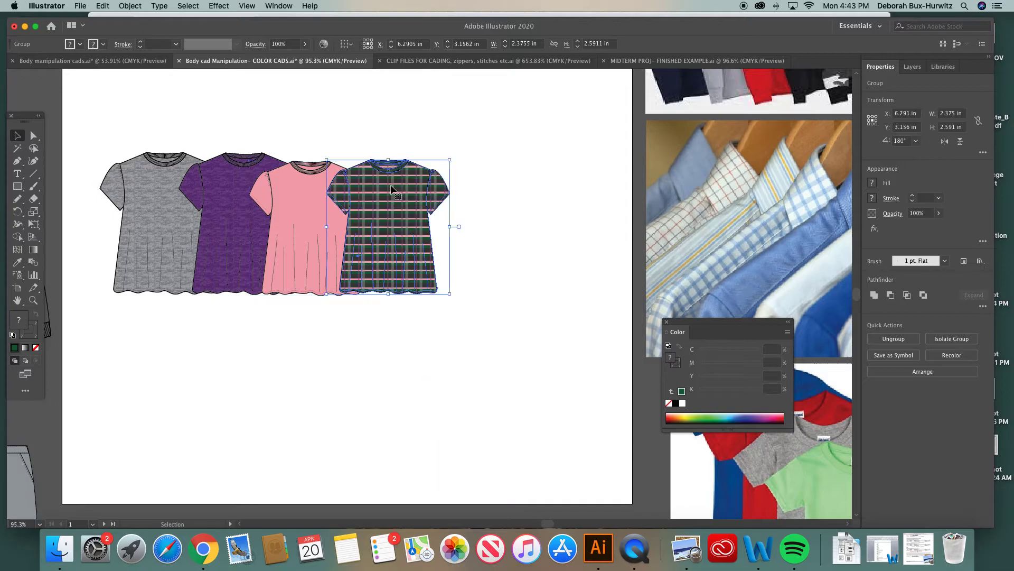
Separate the row into pairs, moving the pink and plaid tops right of the grey and purple tops
{"action": "left_click", "coordinate": [528, 185]}
{"action": "left_click", "coordinate": [275, 108]}
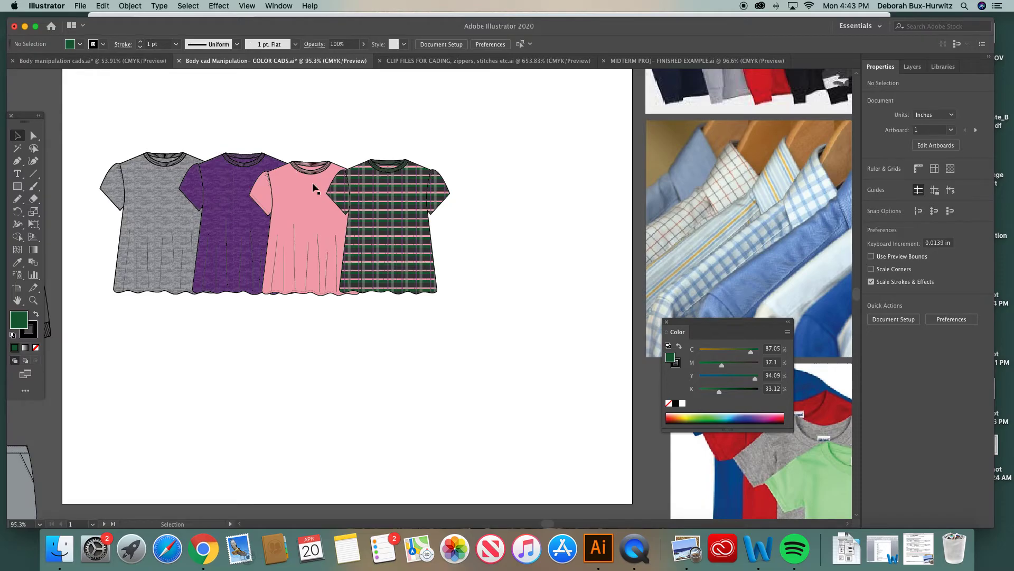
{"action": "left_click", "coordinate": [313, 208]}
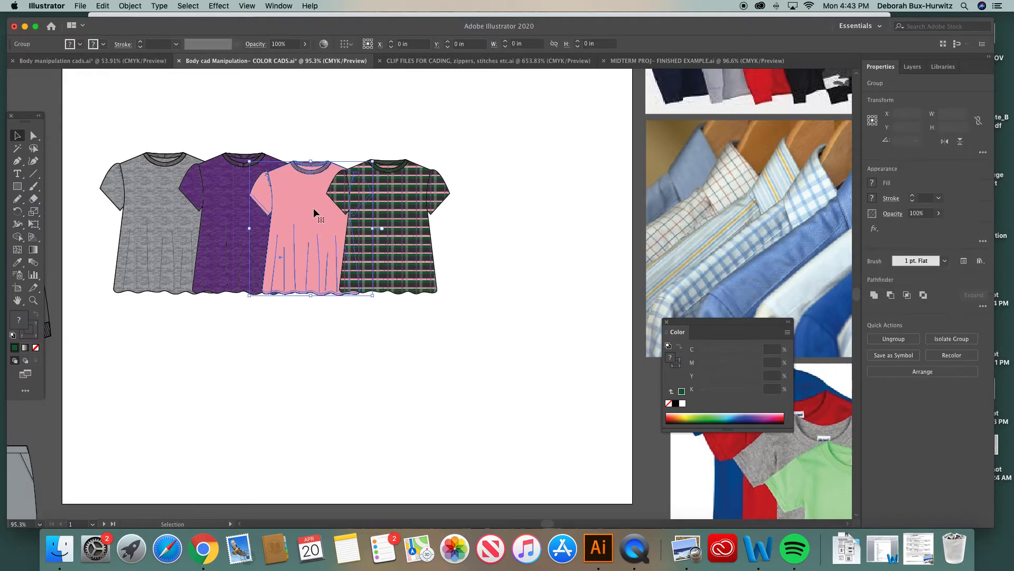
{"action": "left_click", "coordinate": [381, 201], "text": "shift"}
{"action": "left_click_drag", "start_coordinate": [381, 201], "coordinate": [538, 197]}
{"action": "left_click_drag", "start_coordinate": [154, 150], "coordinate": [302, 284]}
{"action": "left_click_drag", "start_coordinate": [265, 194], "coordinate": [372, 207]}
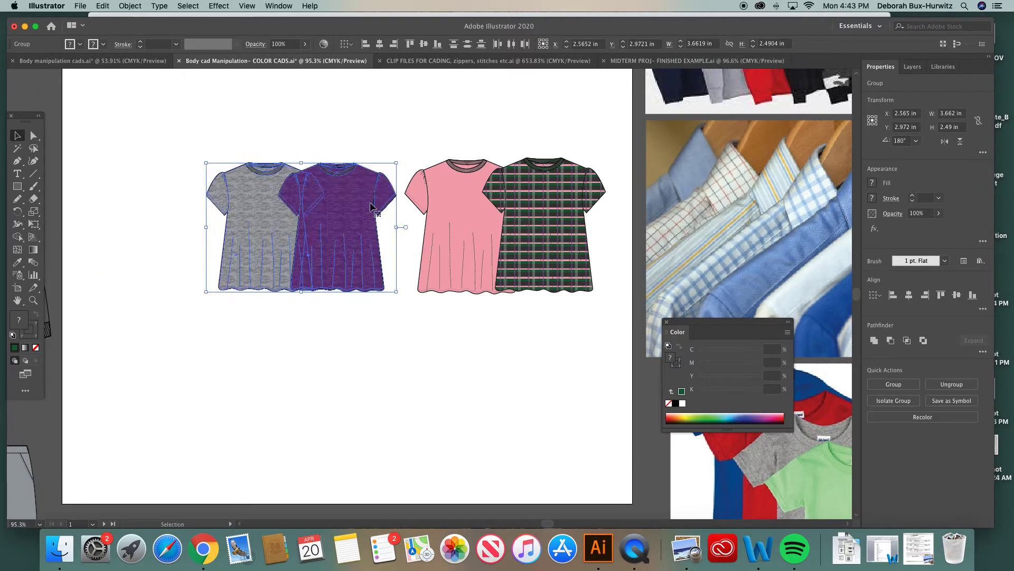
{"action": "left_click_drag", "start_coordinate": [205, 163], "coordinate": [203, 161]}
Slide the tops back together, nudging each pair left into a tighter overlapping row
{"action": "left_click", "coordinate": [502, 139]}
{"action": "left_click", "coordinate": [446, 200]}
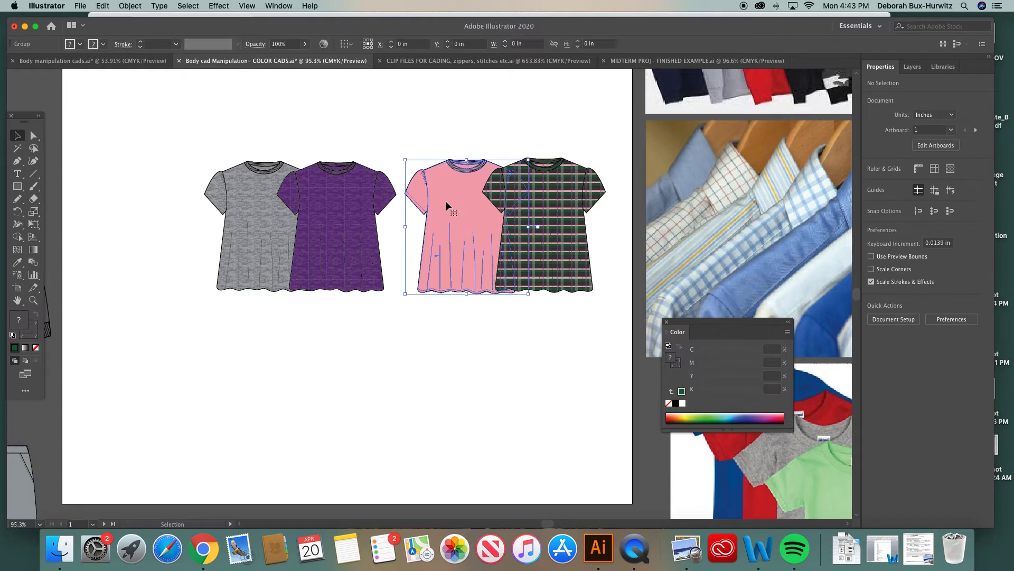
{"action": "left_click_drag", "start_coordinate": [412, 199], "coordinate": [387, 201]}
{"action": "left_click_drag", "start_coordinate": [525, 199], "coordinate": [464, 199]}
{"action": "left_click", "coordinate": [278, 147]}
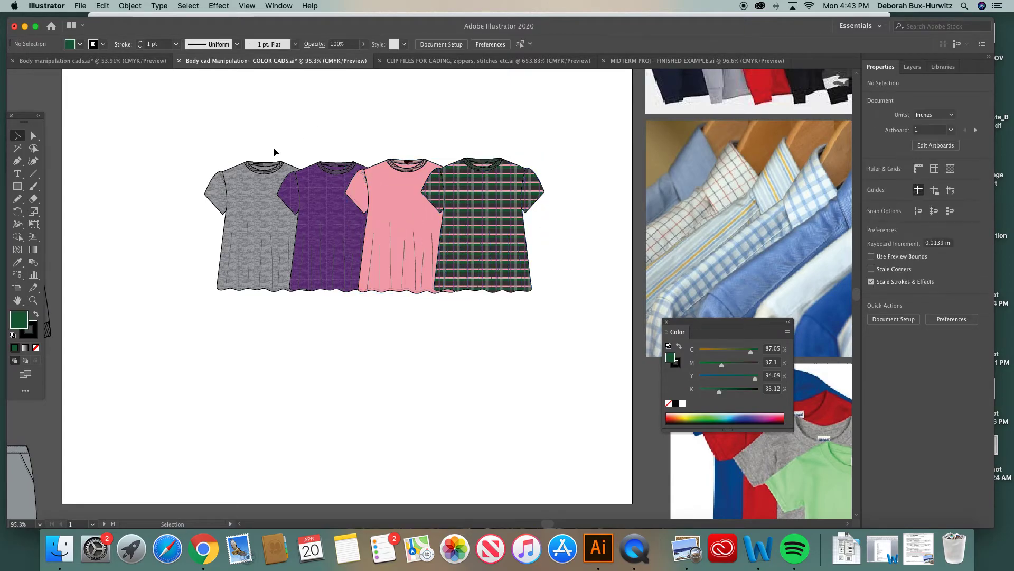
{"action": "left_click", "coordinate": [221, 171]}
{"action": "left_click_drag", "start_coordinate": [206, 161], "coordinate": [206, 160]}
{"action": "left_click", "coordinate": [338, 108]}
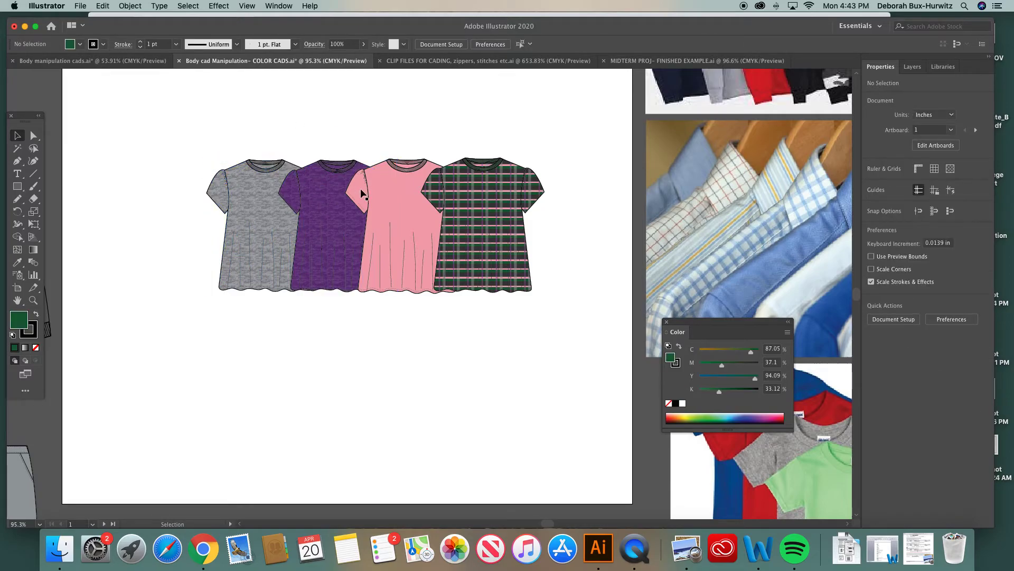
{"action": "left_click", "coordinate": [334, 206]}
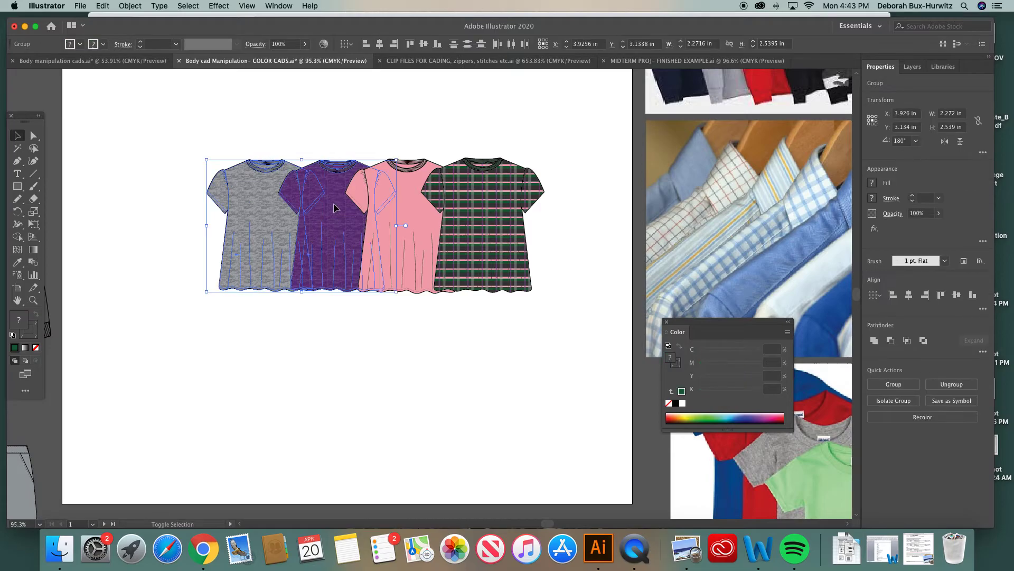
{"action": "left_click_drag", "start_coordinate": [334, 206], "coordinate": [322, 205]}
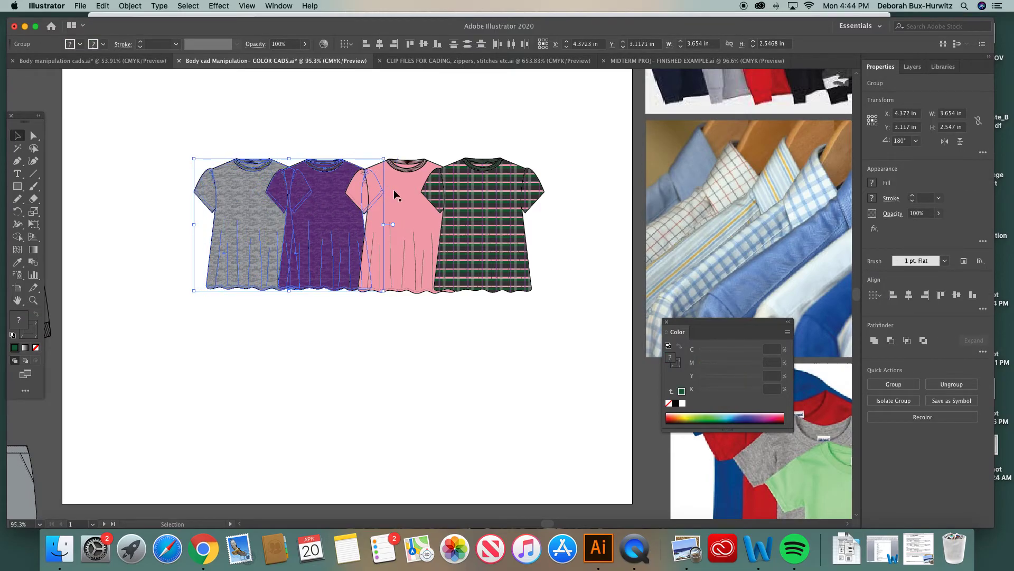
Drop the plaid and purple tops lower to stagger the row
{"action": "left_click", "coordinate": [394, 193]}
{"action": "left_click", "coordinate": [481, 196]}
{"action": "double_click", "coordinate": [481, 196]}
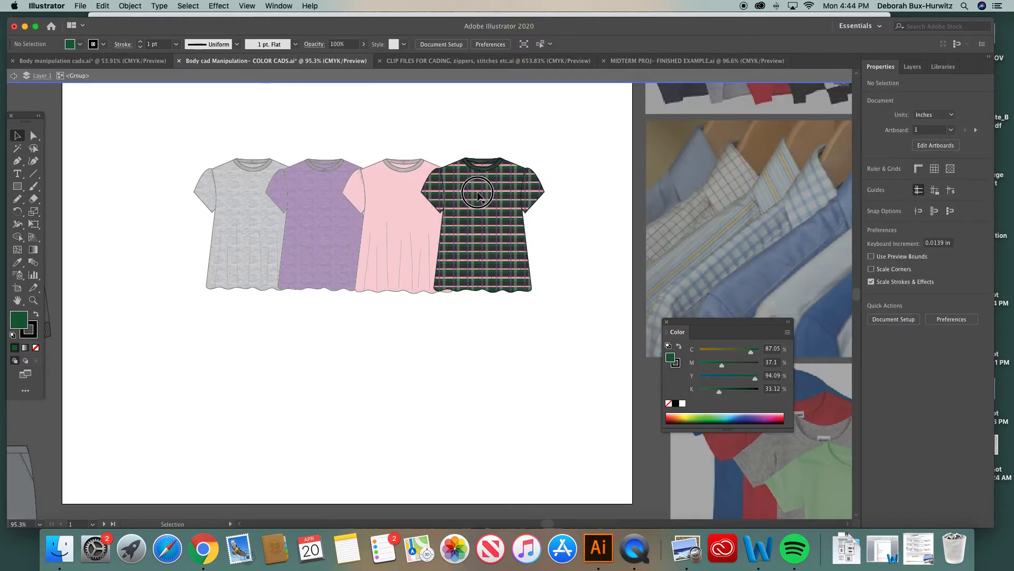
{"action": "left_click", "coordinate": [444, 78]}
{"action": "left_click_drag", "start_coordinate": [450, 191], "coordinate": [446, 190]}
{"action": "left_click", "coordinate": [359, 132]}
{"action": "left_click_drag", "start_coordinate": [170, 142], "coordinate": [549, 298]}
{"action": "left_click", "coordinate": [587, 220]}
{"action": "left_click_drag", "start_coordinate": [420, 195], "coordinate": [420, 237]}
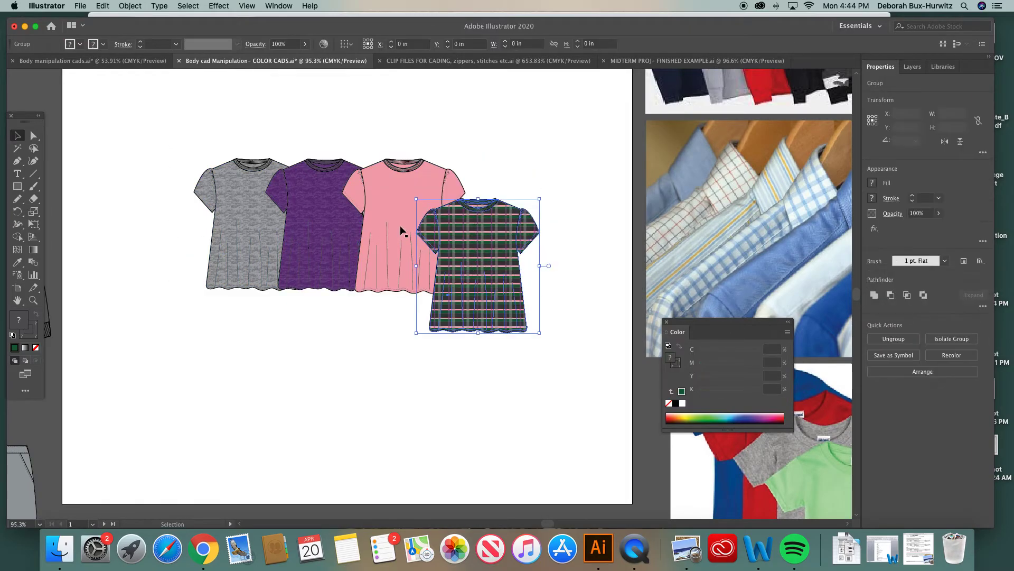
{"action": "left_click_drag", "start_coordinate": [339, 211], "coordinate": [343, 227]}
{"action": "left_click", "coordinate": [358, 110]}
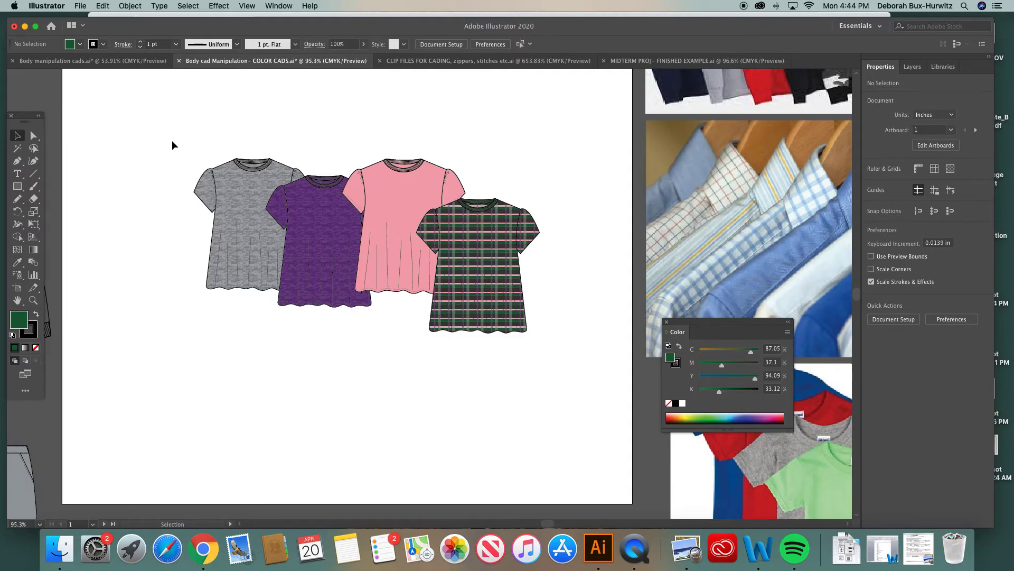
Select all four tops and align them along their top edges with the Align panel
{"action": "left_click_drag", "start_coordinate": [164, 136], "coordinate": [533, 341]}
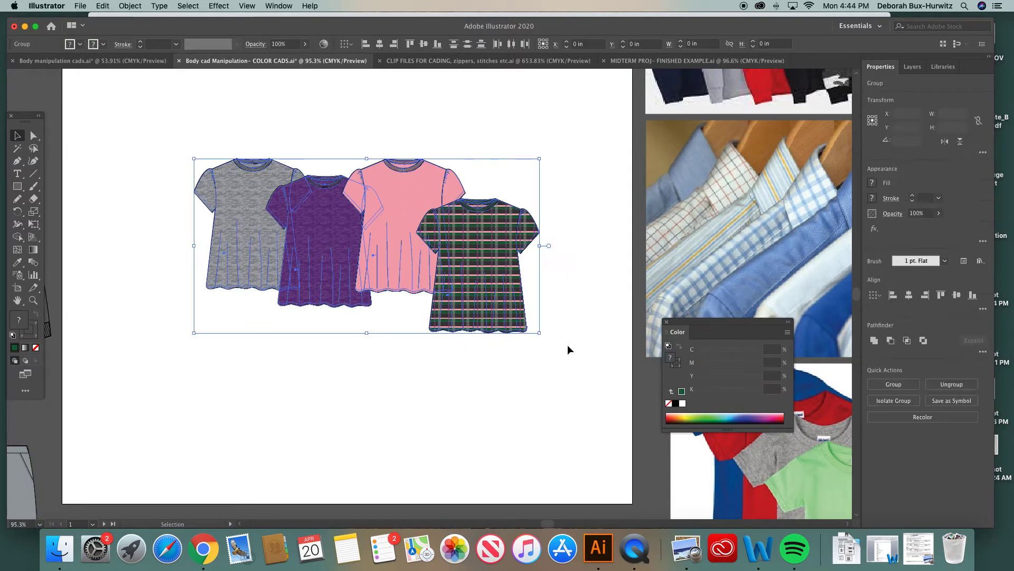
{"action": "left_click", "coordinate": [282, 8]}
{"action": "left_click", "coordinate": [301, 140]}
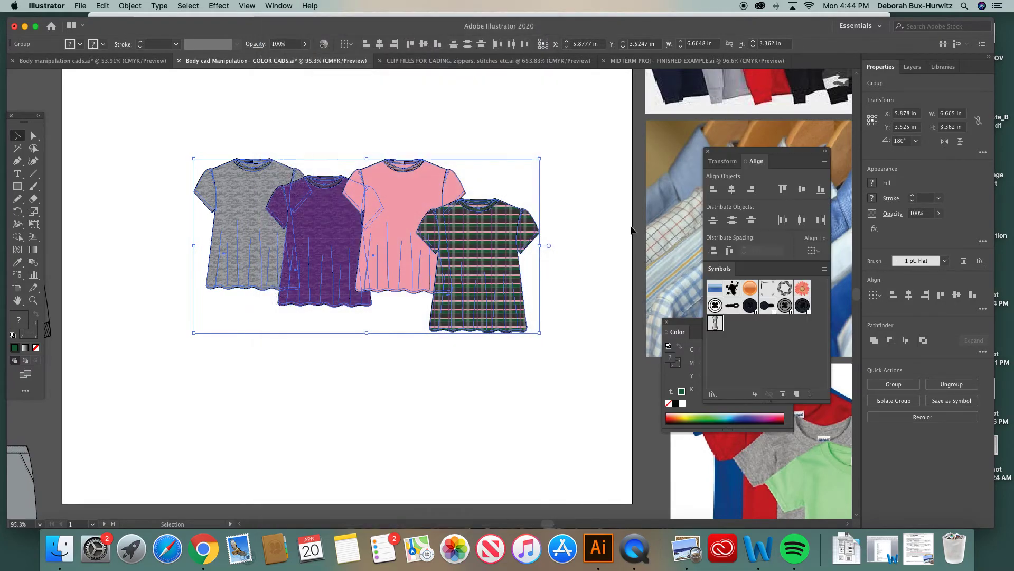
{"action": "left_click_drag", "start_coordinate": [777, 150], "coordinate": [776, 150]}
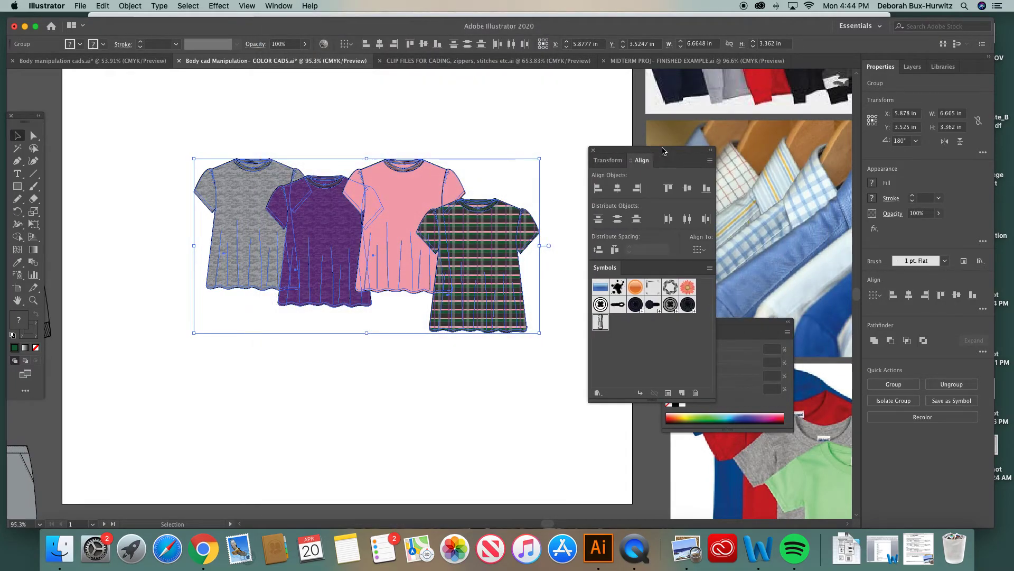
{"action": "left_click", "coordinate": [668, 188]}
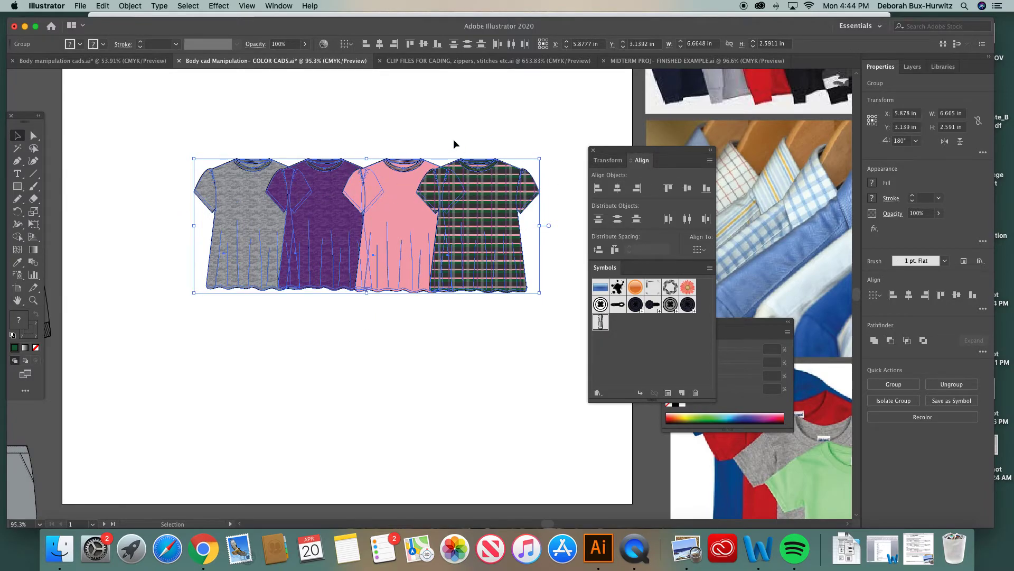
{"action": "left_click", "coordinate": [443, 125]}
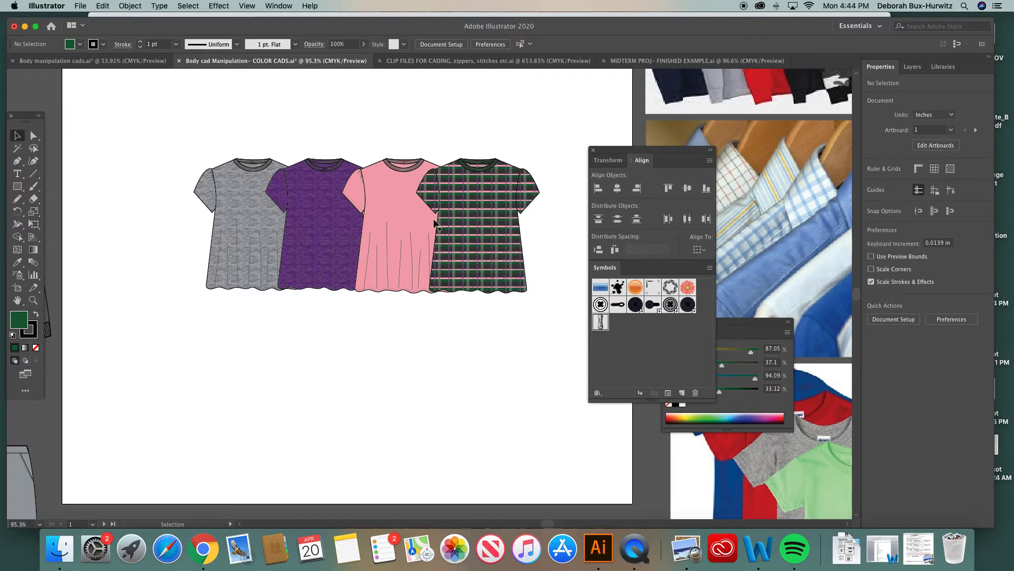
Shift the whole row of tops left on the artboard
{"action": "key", "text": "super+minus"}
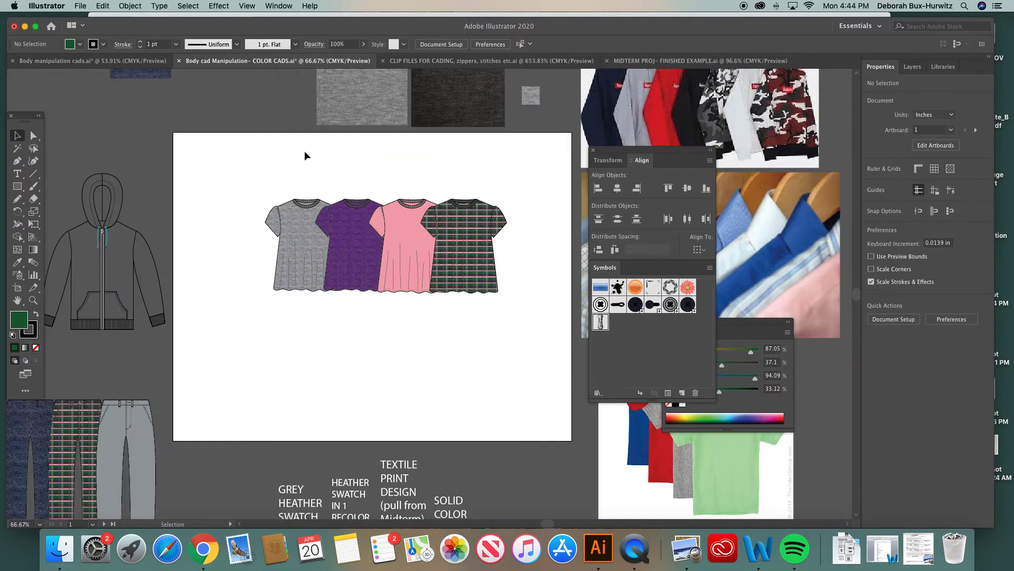
{"action": "scroll", "coordinate": [385, 204], "scroll_direction": "right", "scroll_amount": 2}
{"action": "scroll", "coordinate": [387, 202], "scroll_direction": "right", "scroll_amount": 2}
{"action": "left_click_drag", "start_coordinate": [182, 188], "coordinate": [467, 288]}
{"action": "left_click", "coordinate": [393, 248]}
{"action": "left_click_drag", "start_coordinate": [393, 248], "coordinate": [362, 247]}
{"action": "left_click", "coordinate": [308, 153]}
Send the plaid top to the back of the stacking order, behind the pink top
{"action": "left_click", "coordinate": [362, 217]}
{"action": "left_click", "coordinate": [130, 6]}
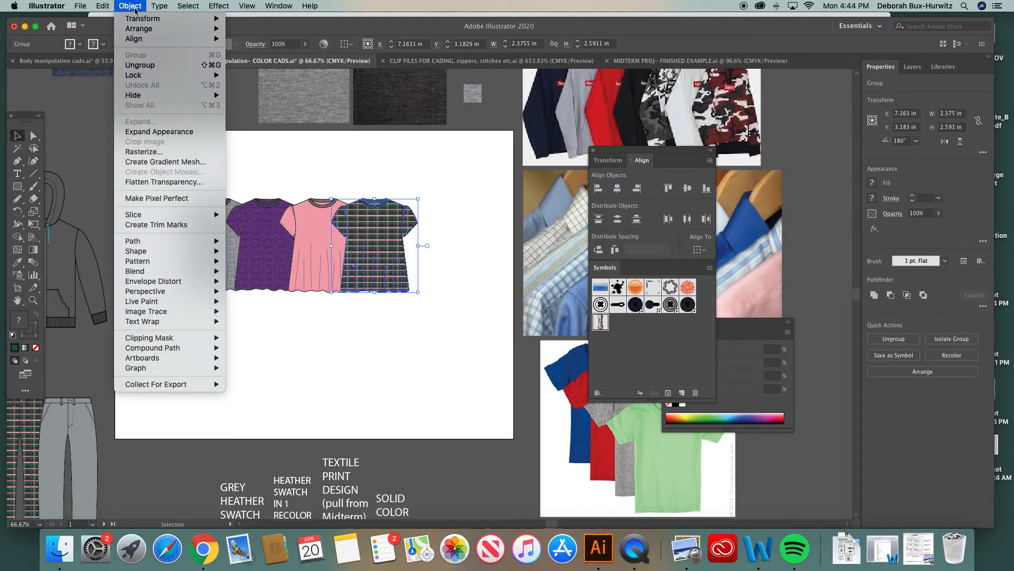
{"action": "mouse_move", "coordinate": [208, 32]}
{"action": "left_click", "coordinate": [259, 59]}
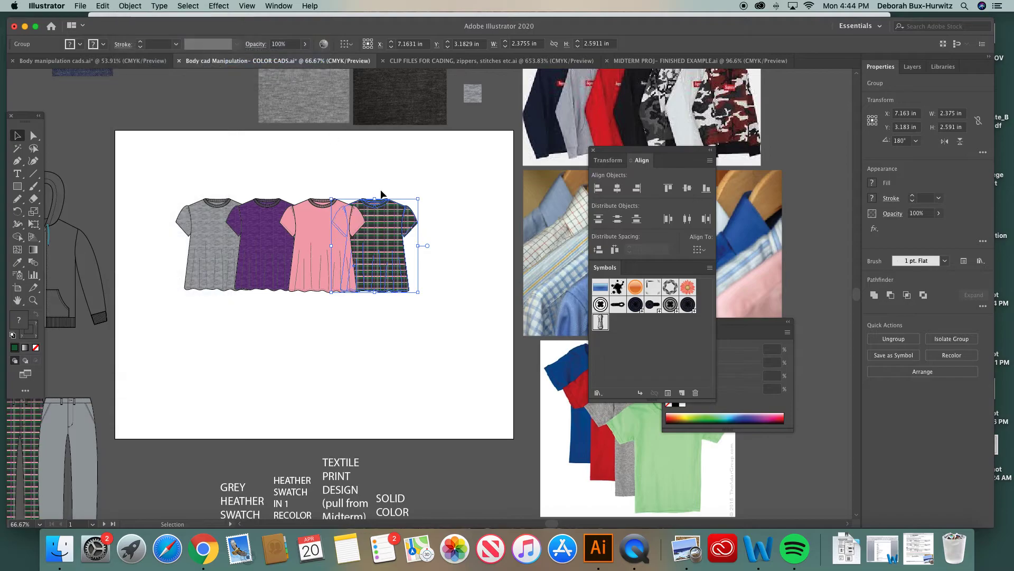
{"action": "left_click", "coordinate": [379, 180]}
{"action": "left_click", "coordinate": [33, 299]}
{"action": "left_click_drag", "start_coordinate": [169, 170], "coordinate": [502, 305]}
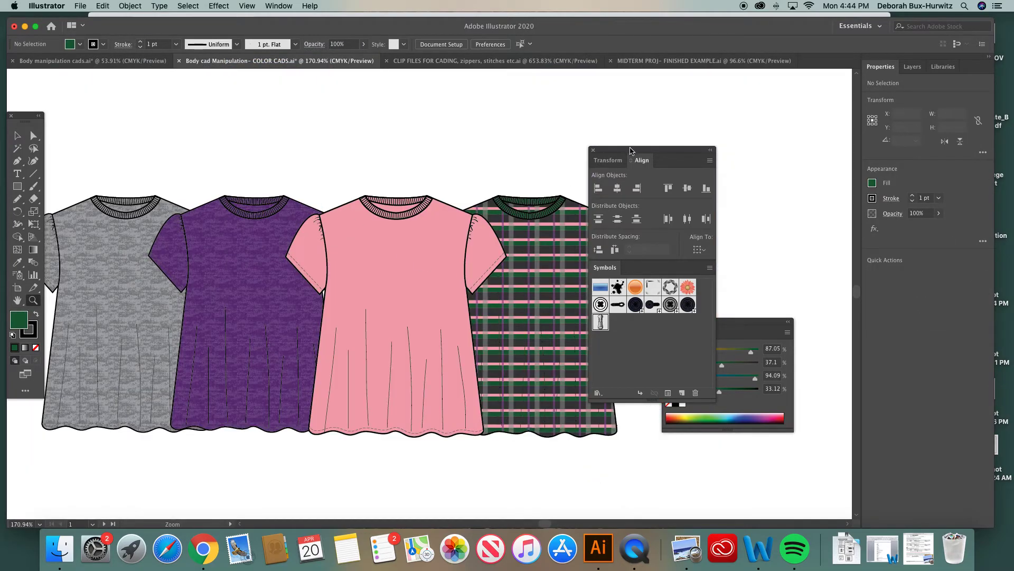
Bring the plaid top forward in the stacking order so it sits in front of the pink top
{"action": "left_click_drag", "start_coordinate": [630, 150], "coordinate": [722, 150]}
{"action": "scroll", "coordinate": [521, 182], "scroll_direction": "left", "scroll_amount": 2}
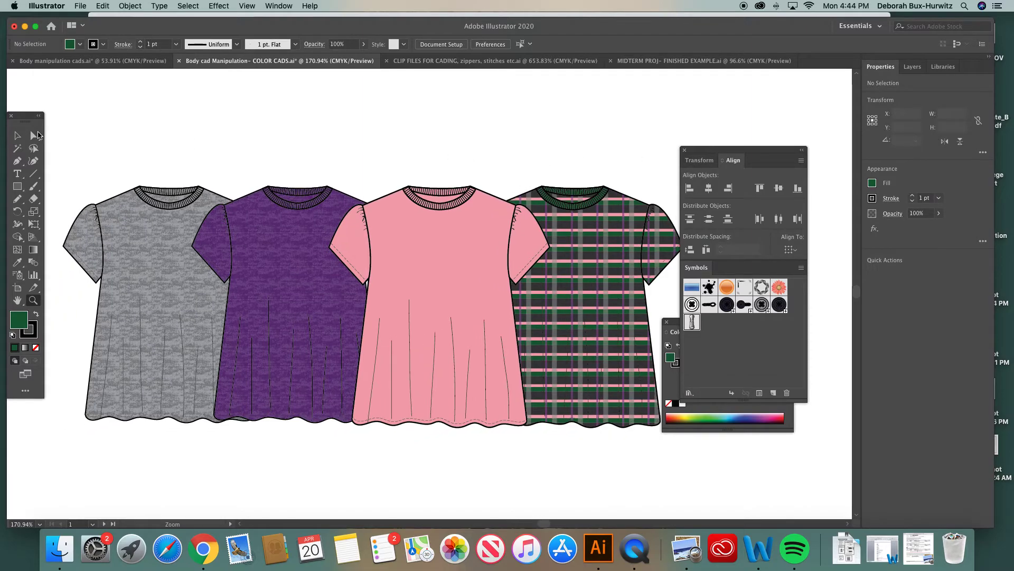
{"action": "left_click", "coordinate": [19, 136]}
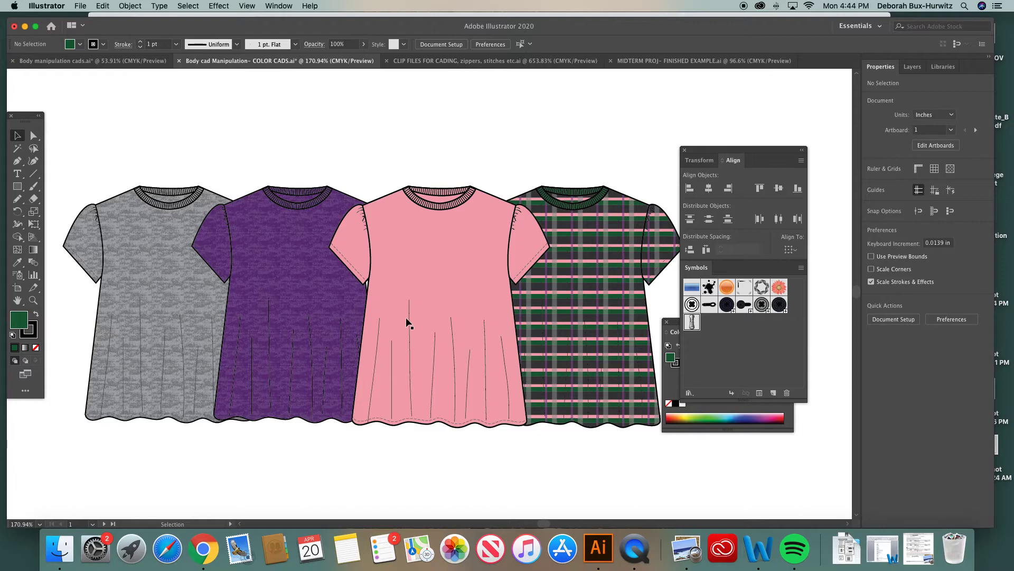
{"action": "left_click", "coordinate": [609, 262]}
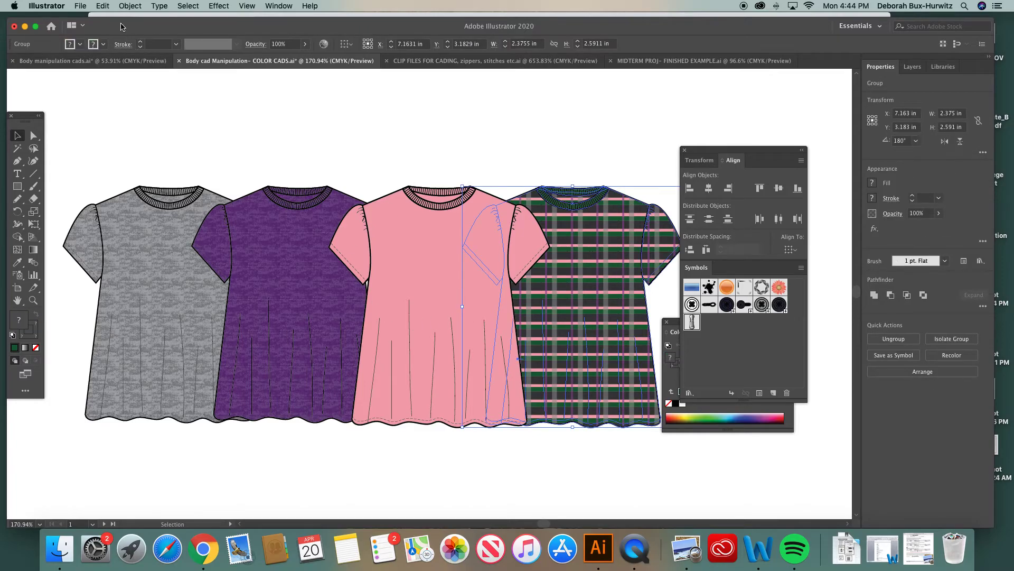
{"action": "left_click", "coordinate": [130, 5]}
{"action": "mouse_move", "coordinate": [143, 29]}
{"action": "left_click", "coordinate": [260, 29]}
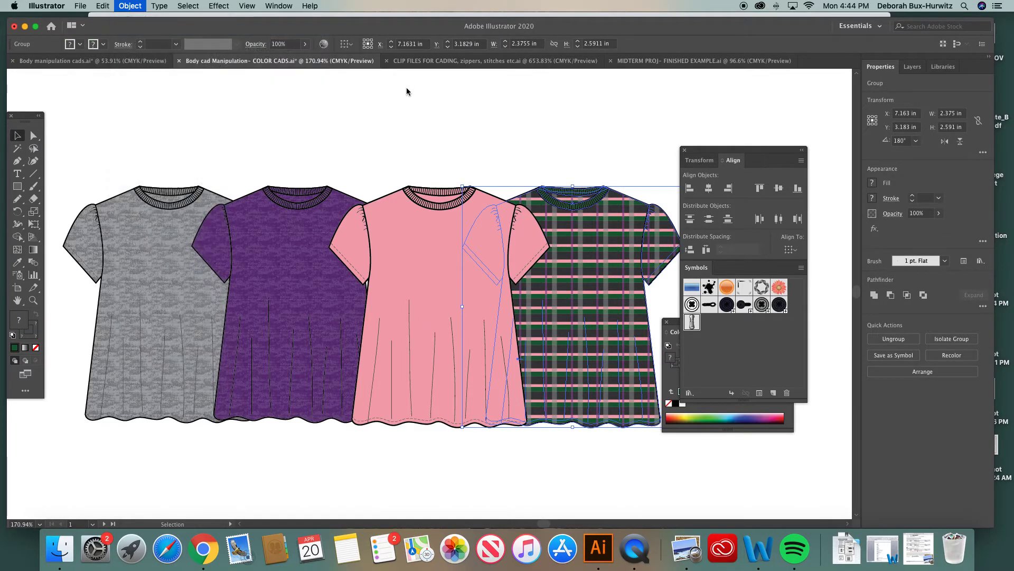
{"action": "left_click", "coordinate": [500, 126]}
Nudge the plaid top slightly left so it overlaps the pink top more
{"action": "left_click", "coordinate": [412, 271]}
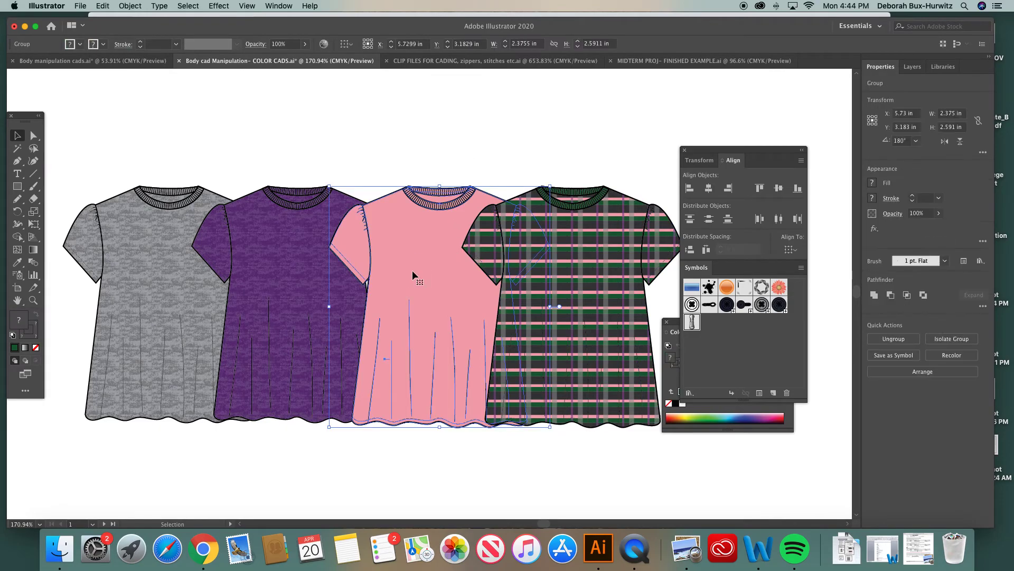
{"action": "left_click", "coordinate": [534, 282]}
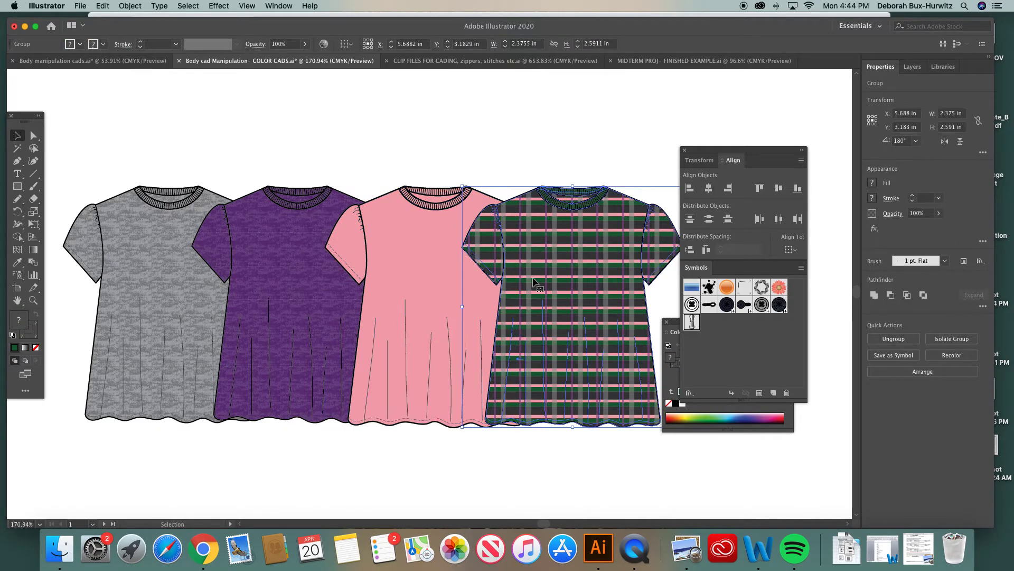
{"action": "key", "text": "Left"}
{"action": "key", "text": "Left"}
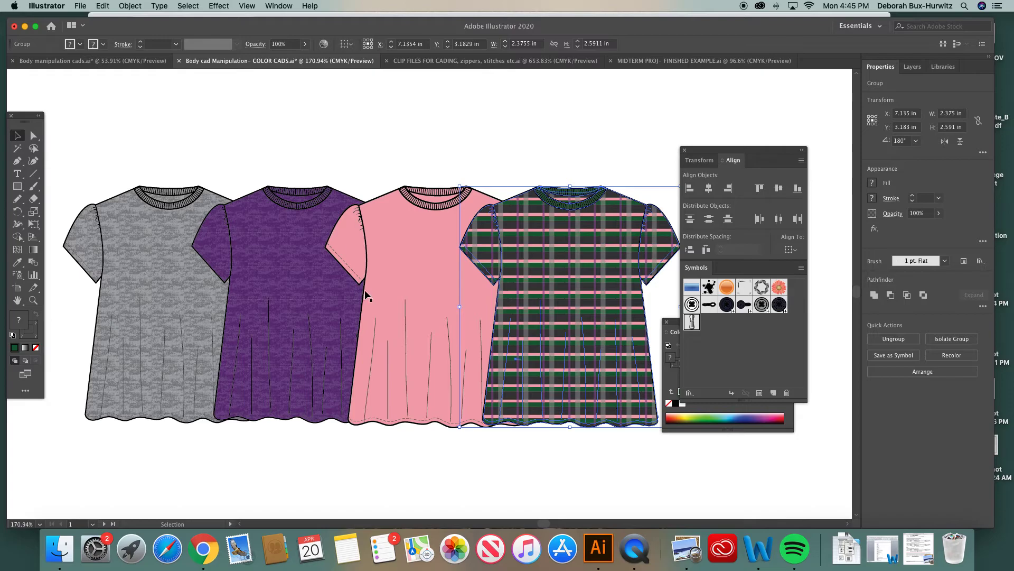
{"action": "left_click_drag", "start_coordinate": [607, 258], "coordinate": [570, 406]}
{"action": "key", "text": "super+z"}
{"action": "left_click", "coordinate": [512, 161]}
Add the text label GREY HEATHER below the grey top
{"action": "key", "text": "super+minus"}
{"action": "key", "text": "super+minus"}
{"action": "key", "text": "super+minus"}
{"action": "key", "text": "super+minus"}
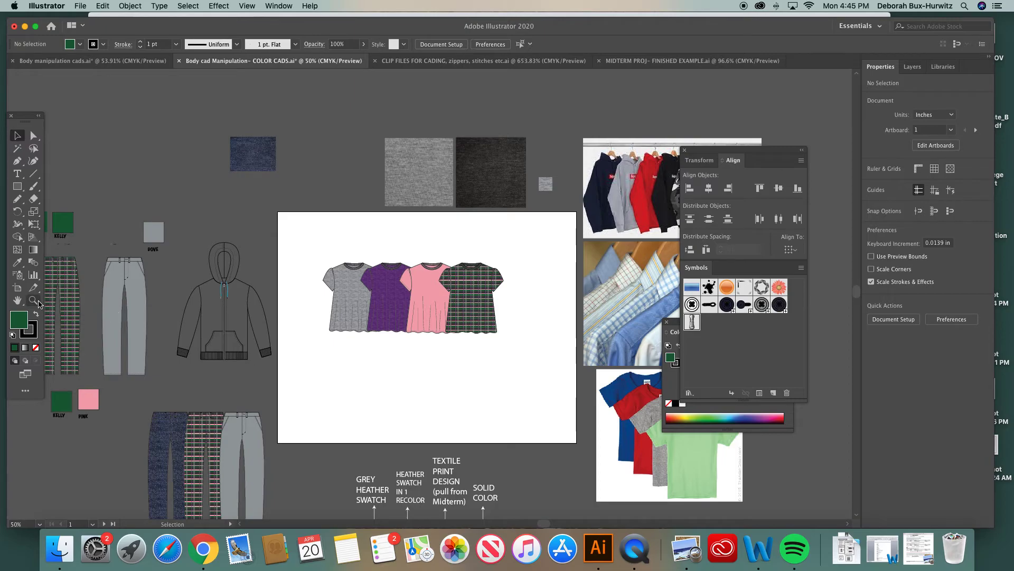
{"action": "left_click", "coordinate": [33, 299]}
{"action": "left_click_drag", "start_coordinate": [294, 236], "coordinate": [576, 383]}
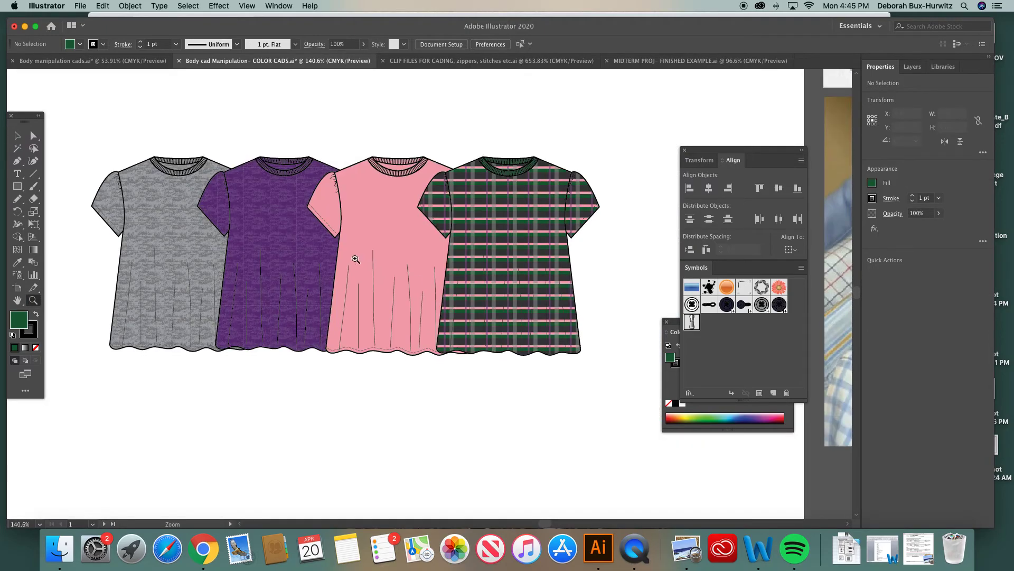
{"action": "left_click", "coordinate": [17, 173]}
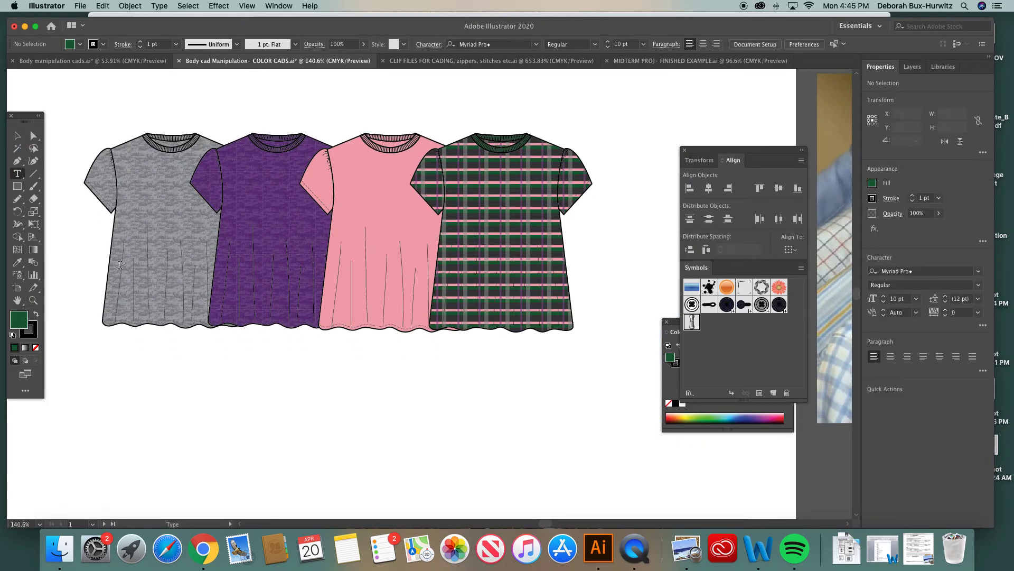
{"action": "left_click", "coordinate": [130, 346]}
{"action": "type", "text": "grey"}
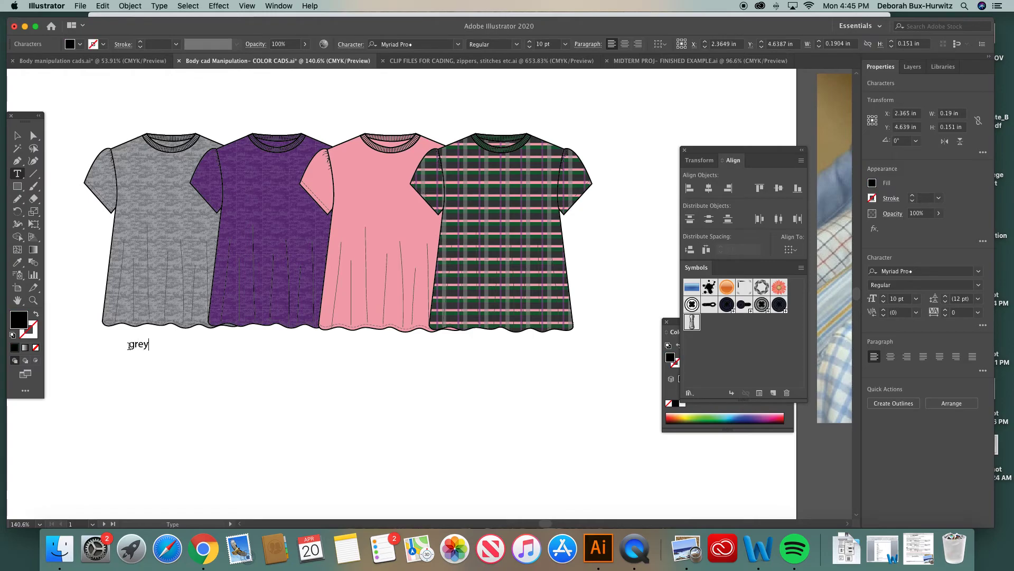
{"action": "key", "text": "BackSpace"}
{"action": "type", "text": "GREY HEATHER"}
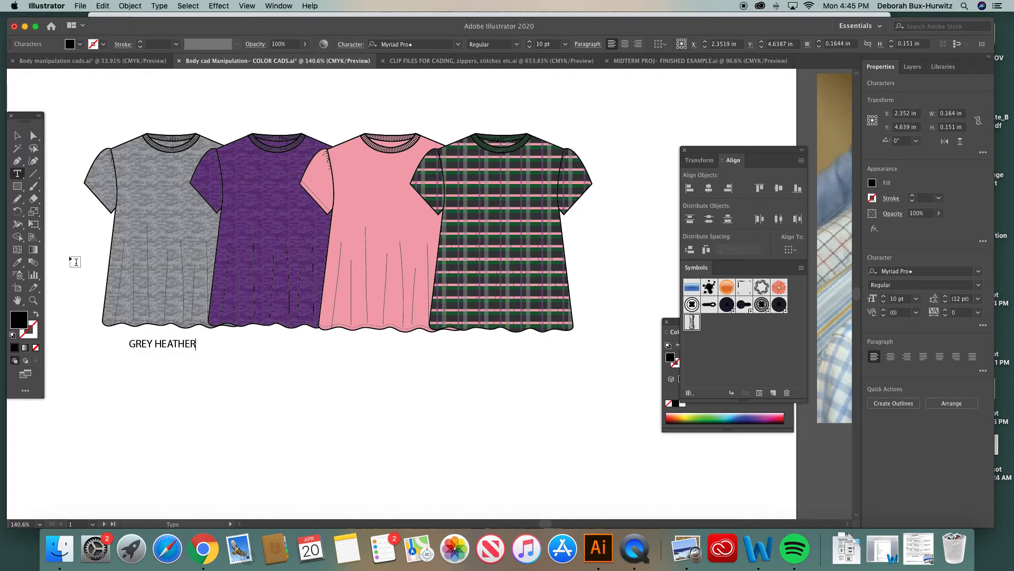
Duplicate the label under the purple top and change its text to PURPLE HEATHER
{"action": "left_click", "coordinate": [17, 135]}
{"action": "left_click_drag", "start_coordinate": [189, 347], "coordinate": [286, 346]}
{"action": "left_click", "coordinate": [17, 174]}
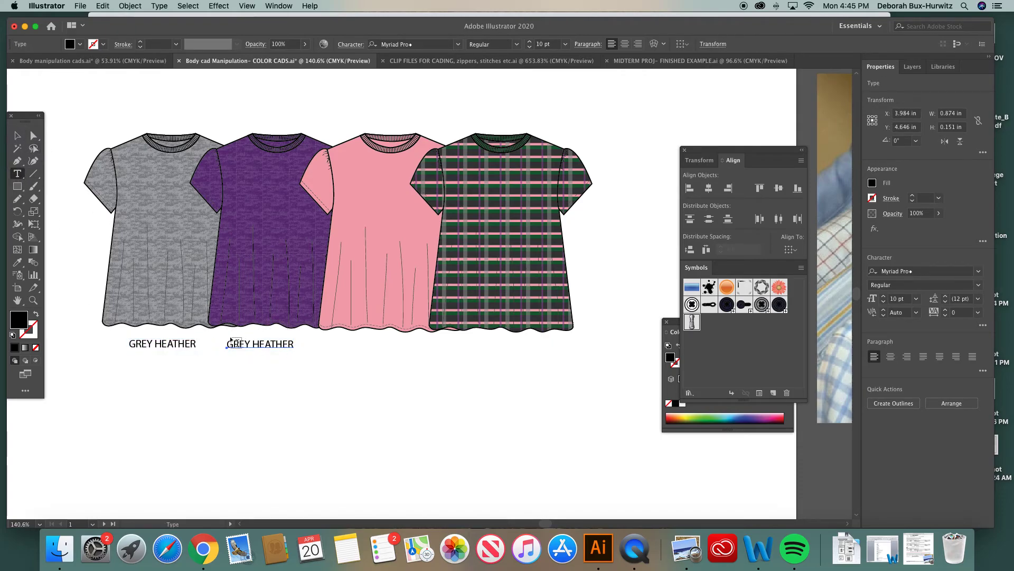
{"action": "left_click_drag", "start_coordinate": [227, 344], "coordinate": [310, 345]}
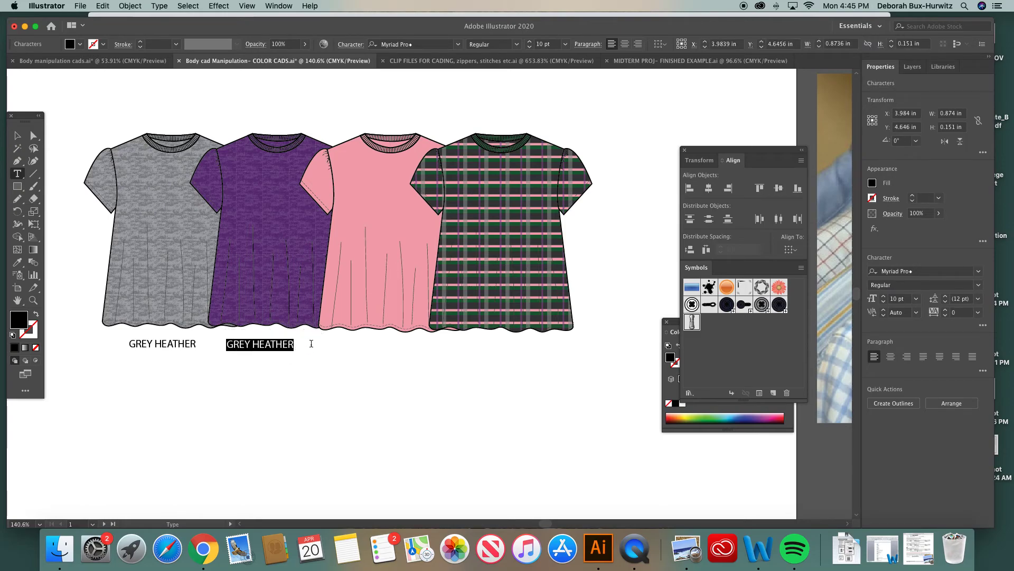
{"action": "type", "text": "PURPLE HEATHER"}
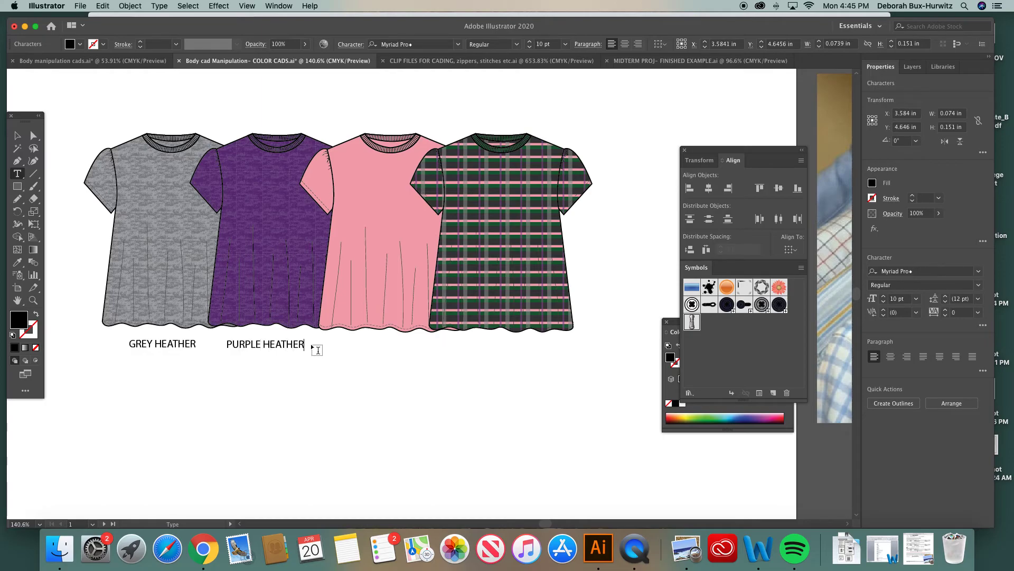
Duplicate the label under the pink top and change its text to PINK
{"action": "left_click", "coordinate": [17, 136]}
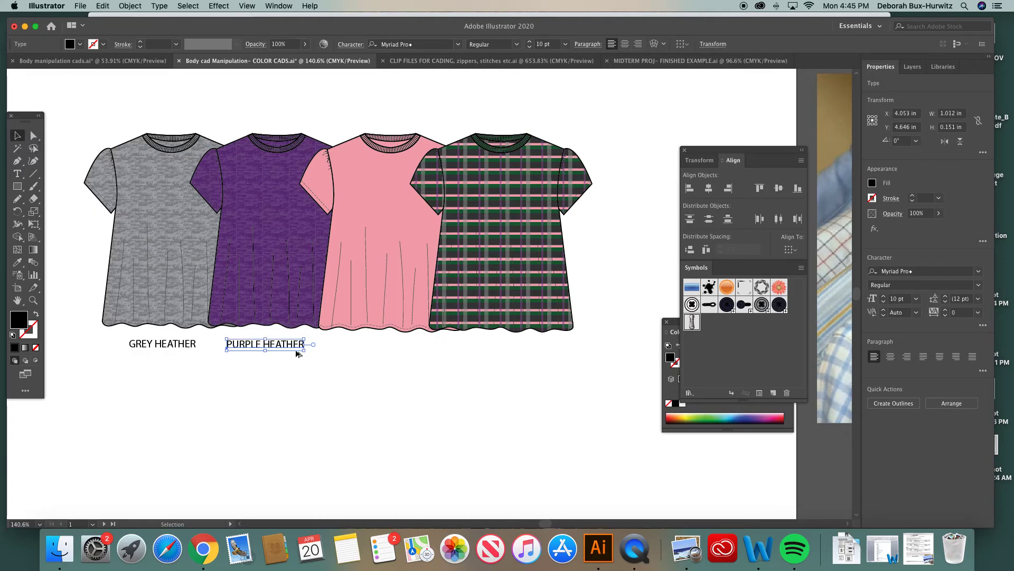
{"action": "left_click_drag", "start_coordinate": [297, 344], "coordinate": [424, 345]}
{"action": "left_click", "coordinate": [19, 172]}
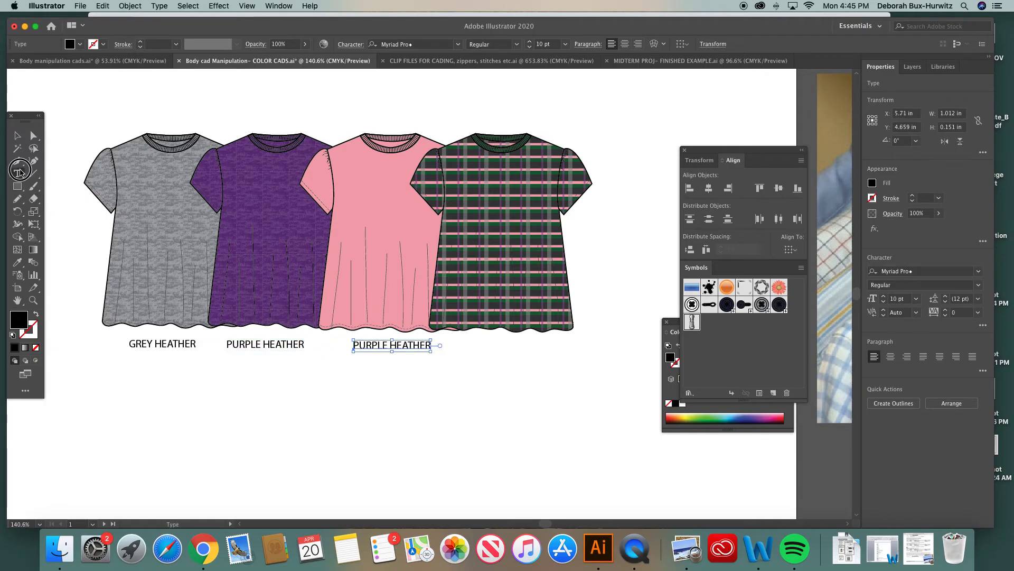
{"action": "left_click_drag", "start_coordinate": [359, 347], "coordinate": [444, 344]}
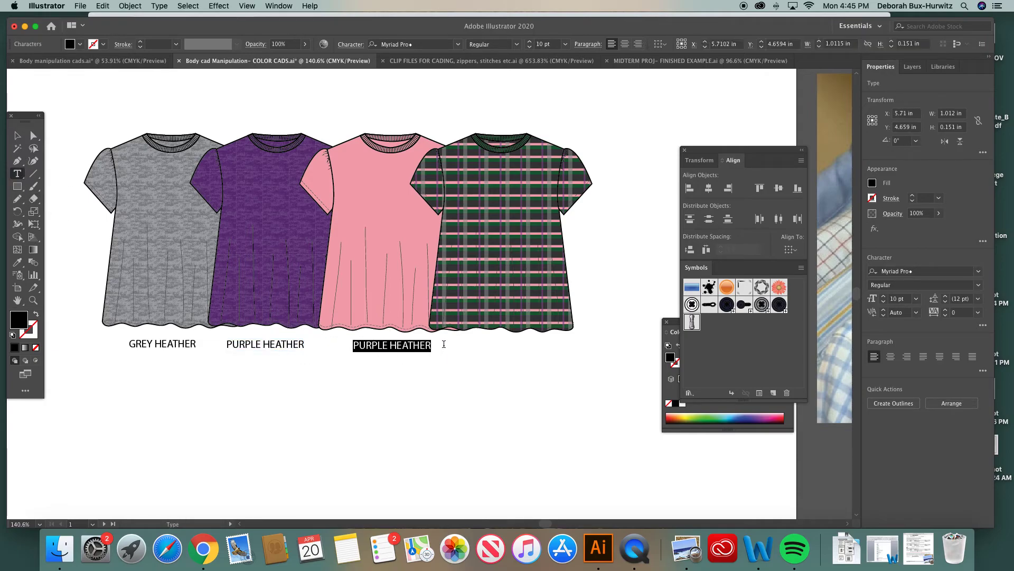
{"action": "type", "text": "PINK"}
{"action": "left_click", "coordinate": [17, 136]}
{"action": "left_click", "coordinate": [200, 107]}
Duplicate the label under the plaid top and change its text to GREEN PLAID
{"action": "left_click", "coordinate": [358, 348]}
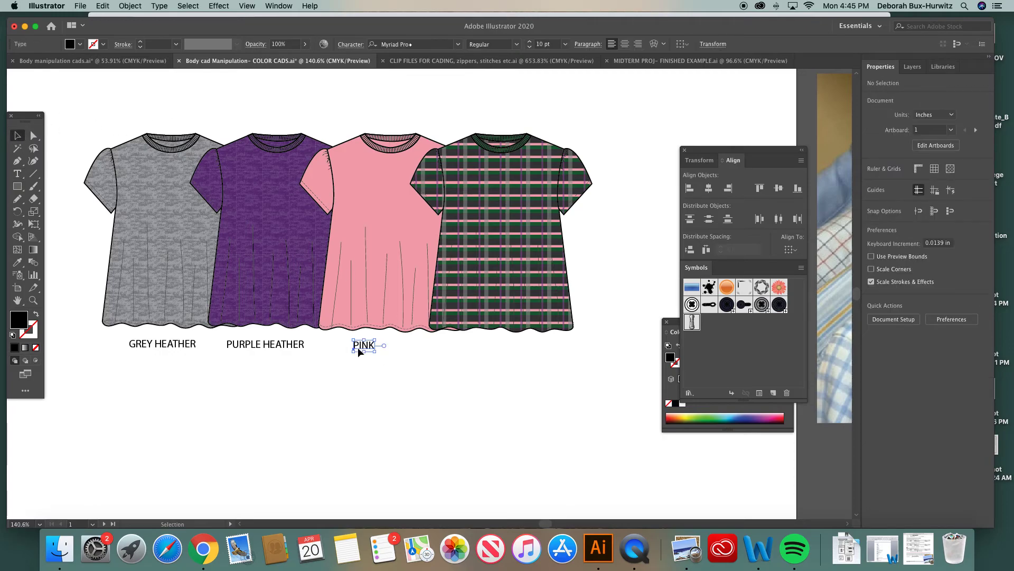
{"action": "left_click_drag", "start_coordinate": [358, 351], "coordinate": [500, 353]}
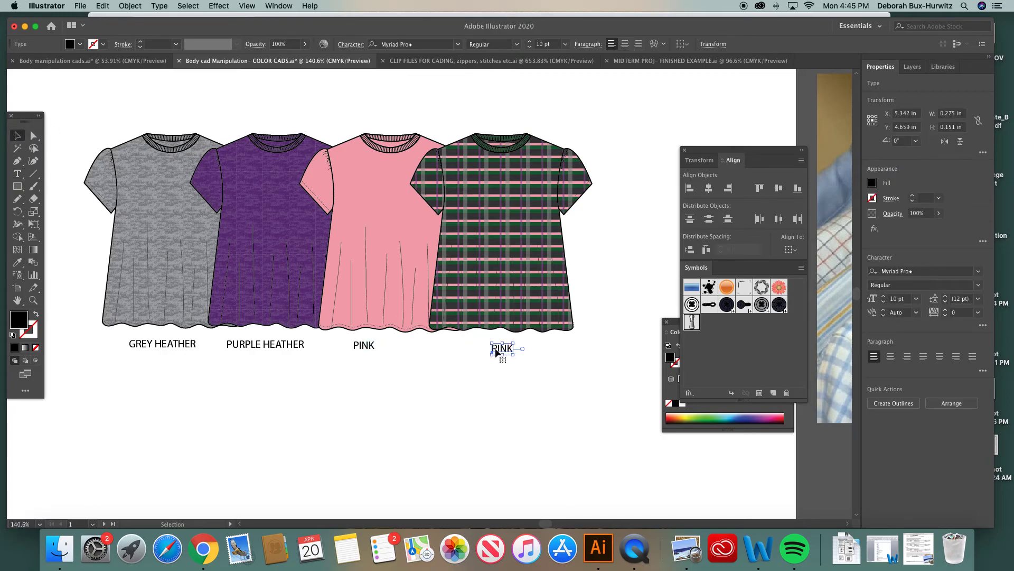
{"action": "left_click", "coordinate": [18, 173]}
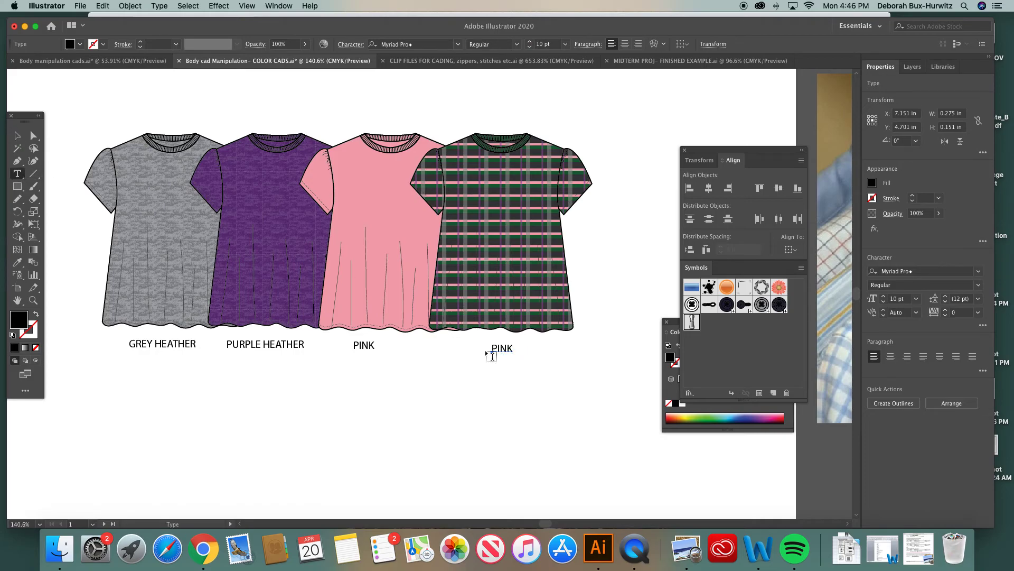
{"action": "left_click_drag", "start_coordinate": [494, 348], "coordinate": [533, 355]}
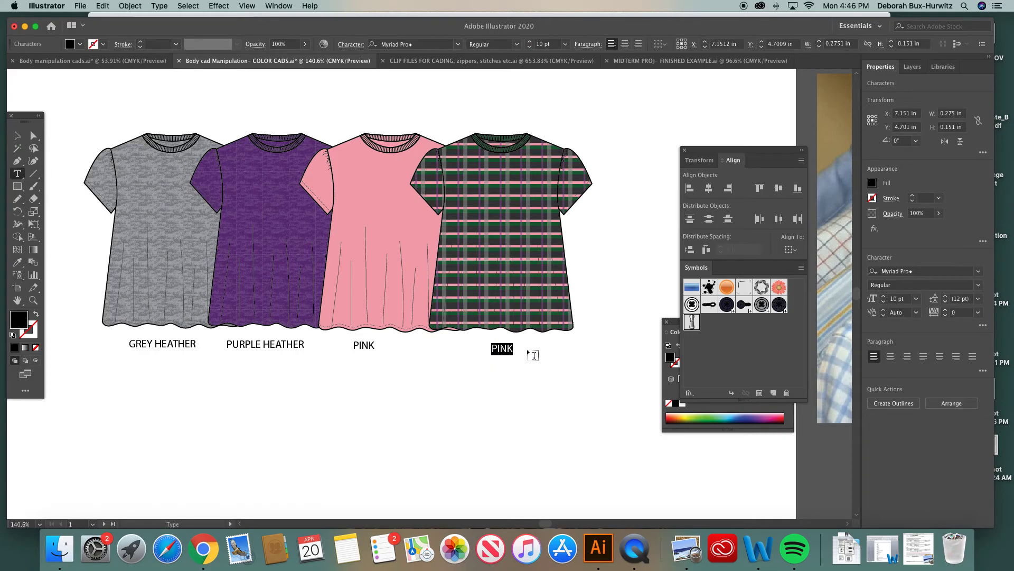
{"action": "type", "text": "GREEN PLAID"}
{"action": "key", "text": "Escape"}
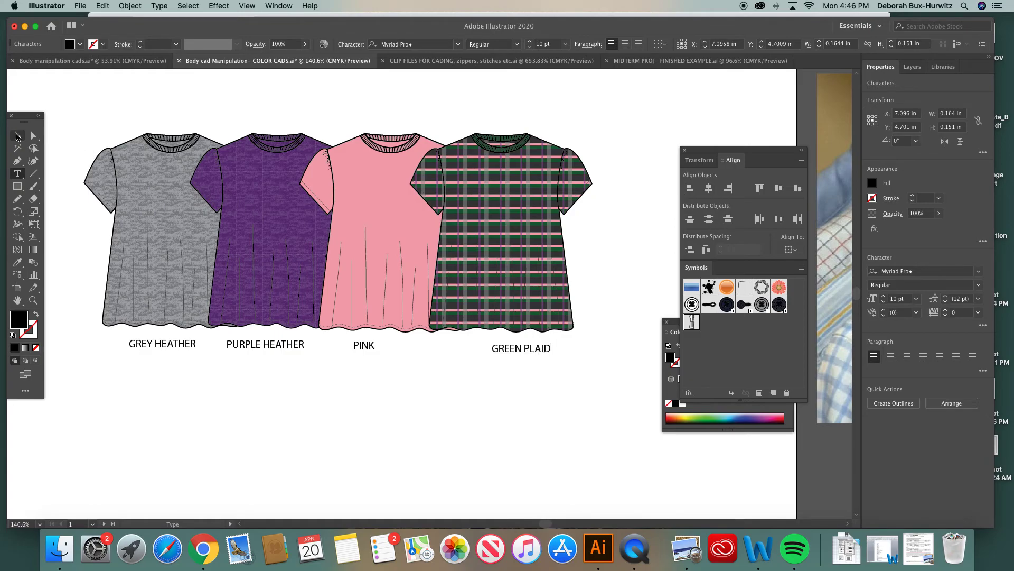
Examine the finished example board's labelled tops and pants beside the artboard
{"action": "left_click", "coordinate": [234, 102]}
{"action": "key", "text": "super+1"}
{"action": "key", "text": "super+minus"}
{"action": "key", "text": "super+minus"}
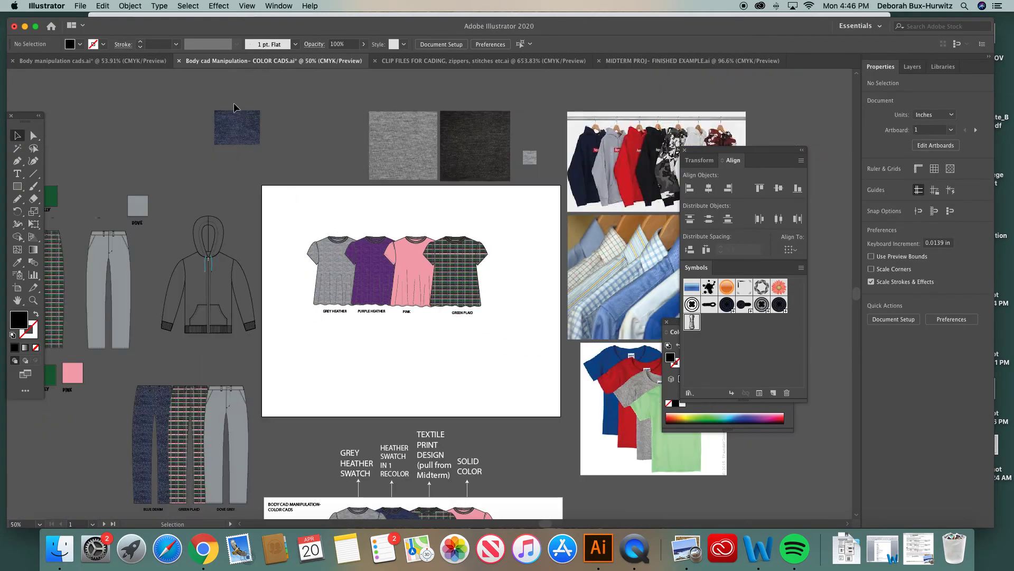
{"action": "scroll", "coordinate": [351, 295], "scroll_direction": "down", "scroll_amount": 5}
{"action": "scroll", "coordinate": [355, 300], "scroll_direction": "down", "scroll_amount": 5}
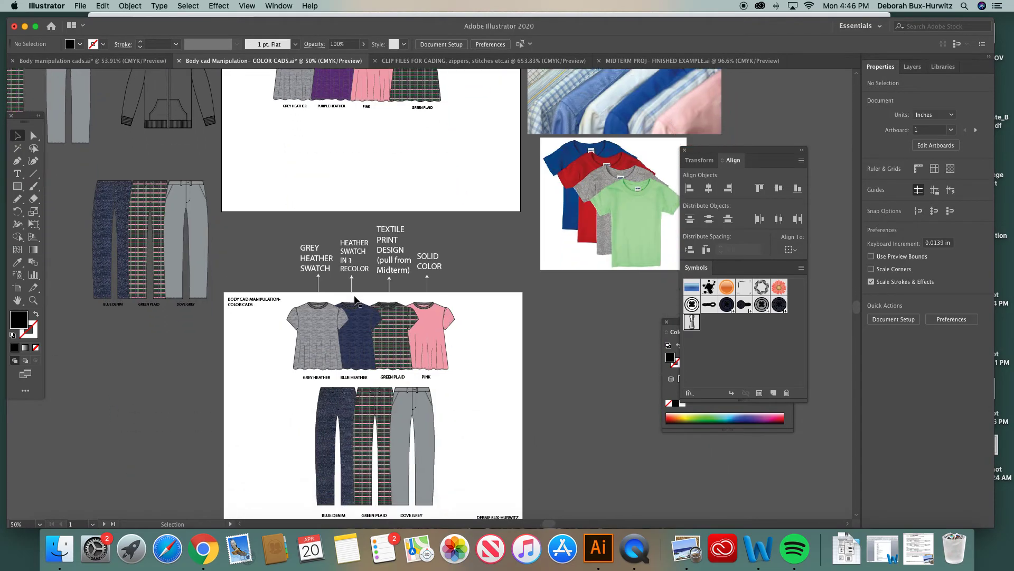
{"action": "key", "text": "z"}
{"action": "left_click_drag", "start_coordinate": [251, 259], "coordinate": [502, 468]}
{"action": "left_click", "coordinate": [18, 135]}
{"action": "scroll", "coordinate": [420, 160], "scroll_direction": "up", "scroll_amount": 2}
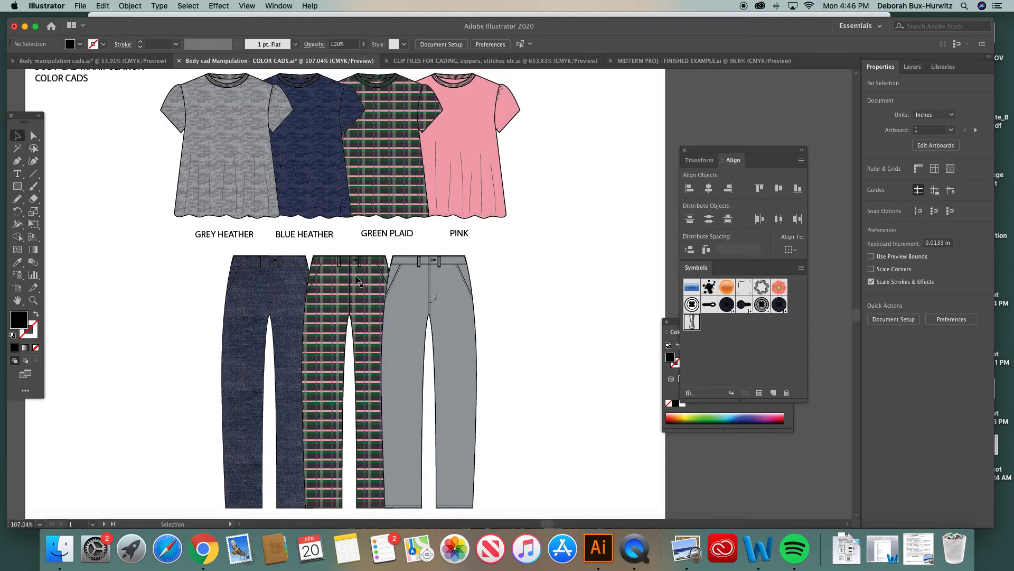
{"action": "scroll", "coordinate": [359, 249], "scroll_direction": "down", "scroll_amount": 3}
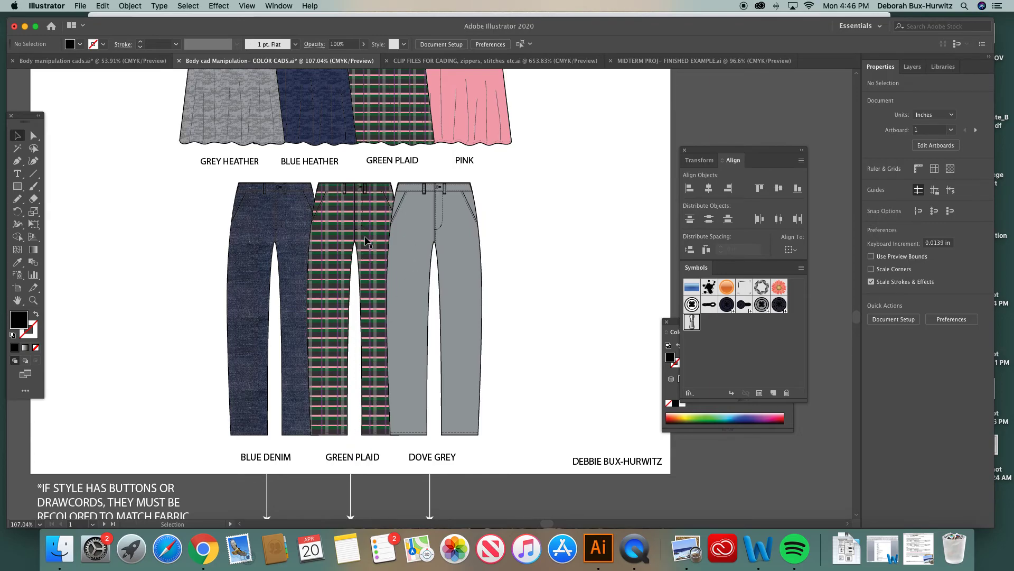
{"action": "scroll", "coordinate": [296, 254], "scroll_direction": "up", "scroll_amount": 2}
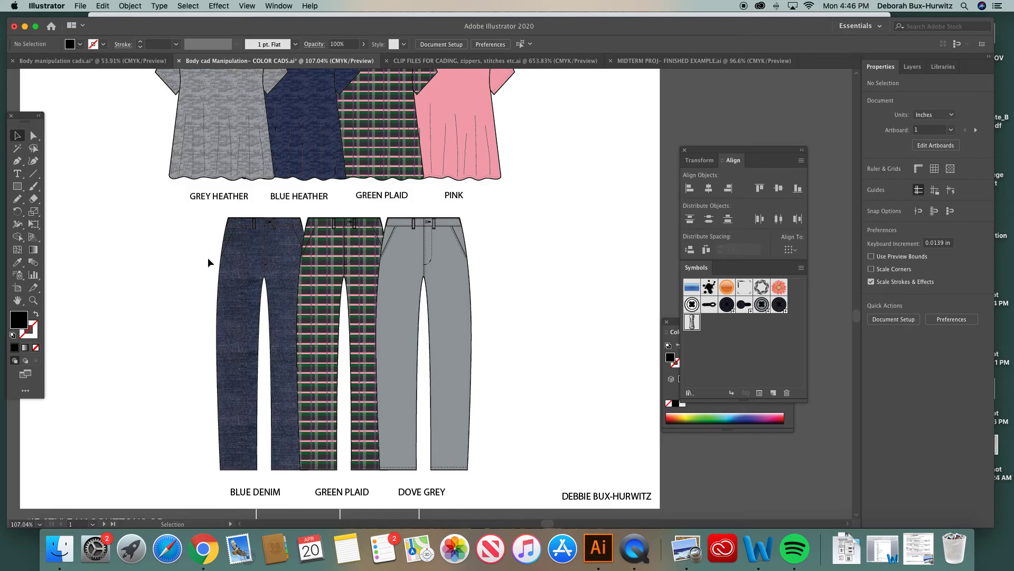
{"action": "scroll", "coordinate": [401, 277], "scroll_direction": "up", "scroll_amount": 8}
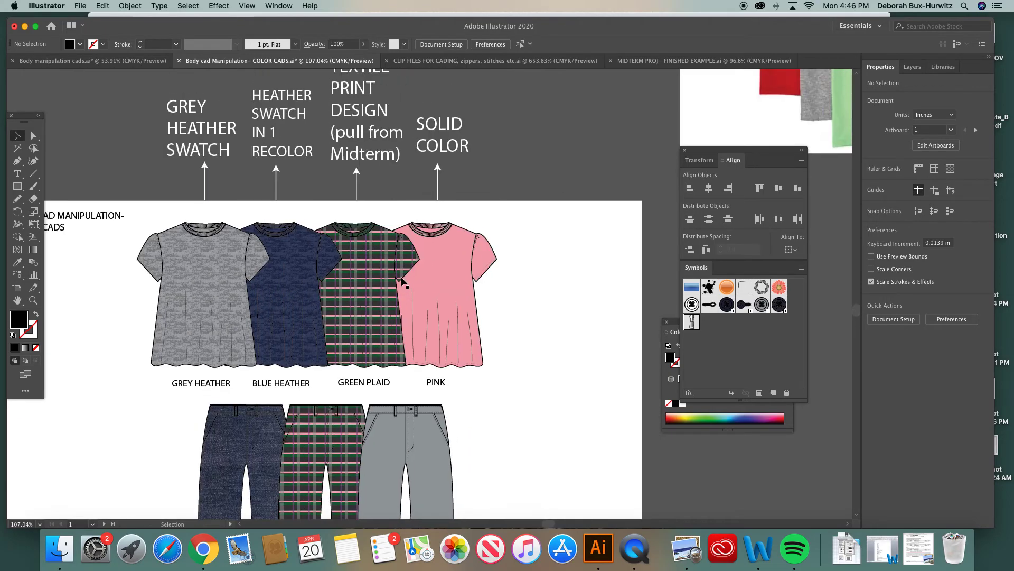
{"action": "scroll", "coordinate": [402, 283], "scroll_direction": "up", "scroll_amount": 20}
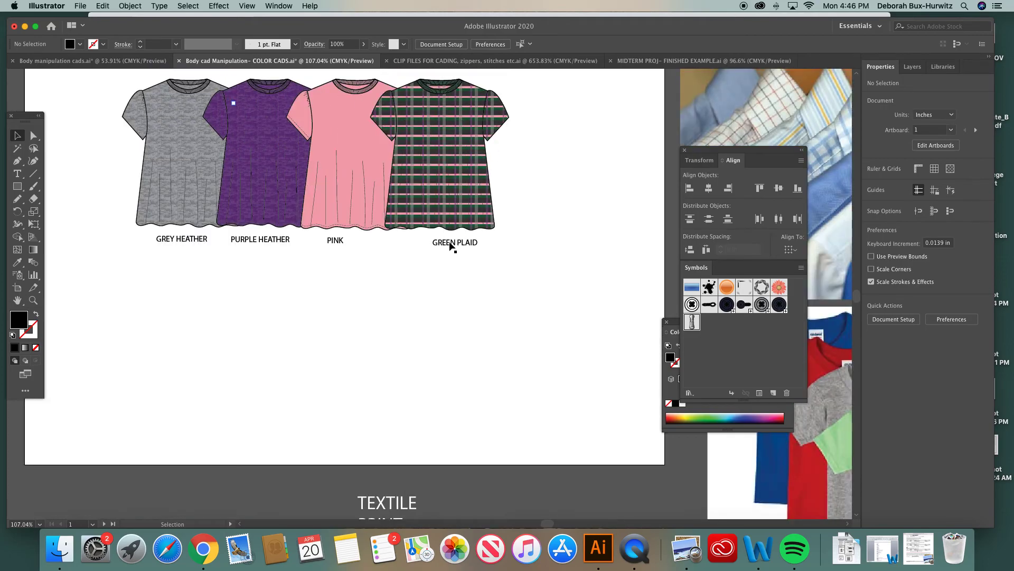
{"action": "scroll", "coordinate": [448, 251], "scroll_direction": "up", "scroll_amount": 3}
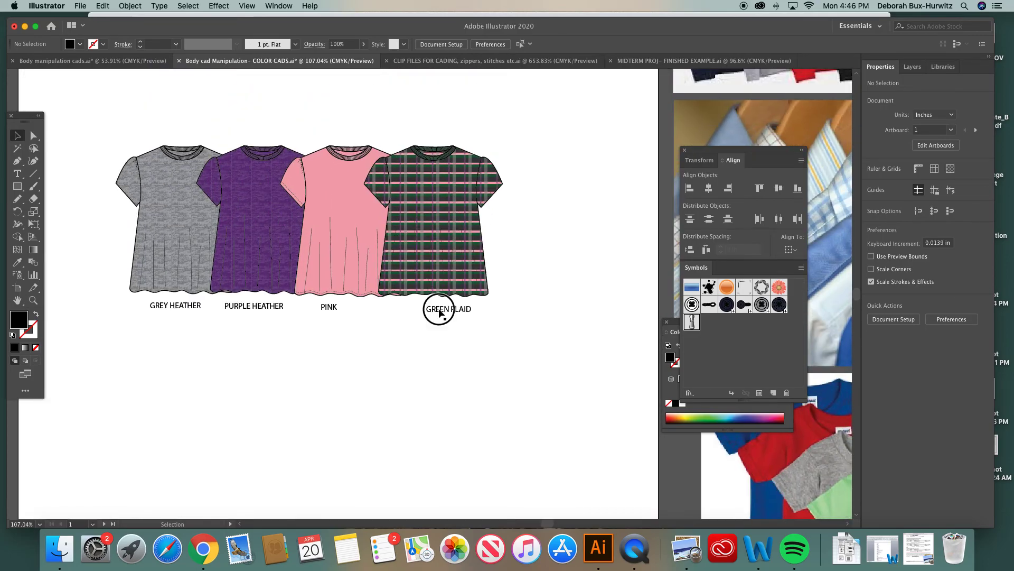
Shift the GREEN PLAID, PINK and PURPLE HEATHER labels so each sits centered under its top
{"action": "left_click", "coordinate": [440, 312]}
{"action": "left_click_drag", "start_coordinate": [442, 311], "coordinate": [428, 309]}
{"action": "left_click_drag", "start_coordinate": [328, 306], "coordinate": [344, 309]}
{"action": "left_click_drag", "start_coordinate": [268, 306], "coordinate": [273, 308]}
Select all four labels and align them along their tops
{"action": "left_click_drag", "start_coordinate": [186, 308], "coordinate": [473, 335]}
{"action": "left_click", "coordinate": [295, 334]}
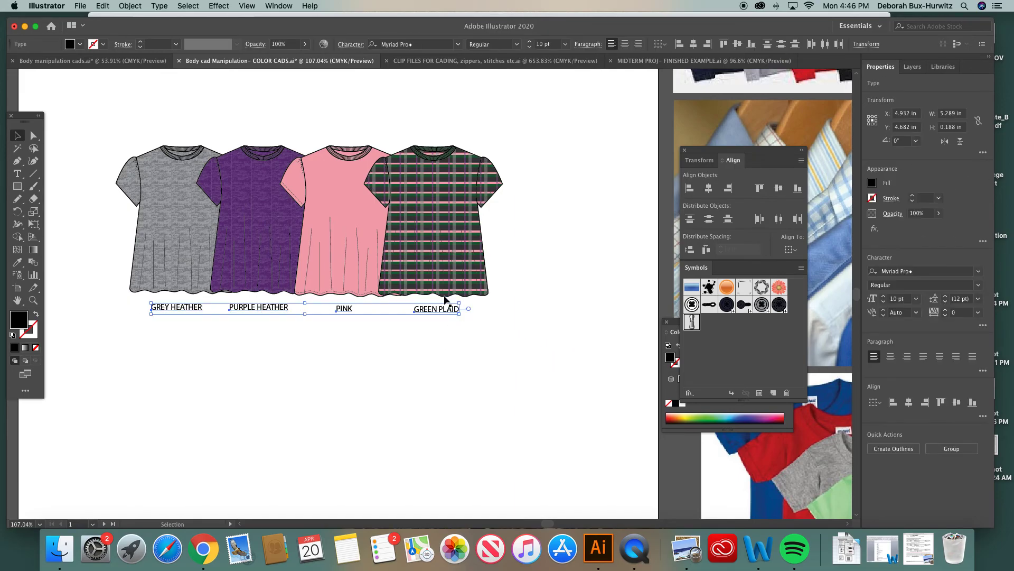
{"action": "left_click", "coordinate": [761, 188]}
{"action": "left_click", "coordinate": [537, 249]}
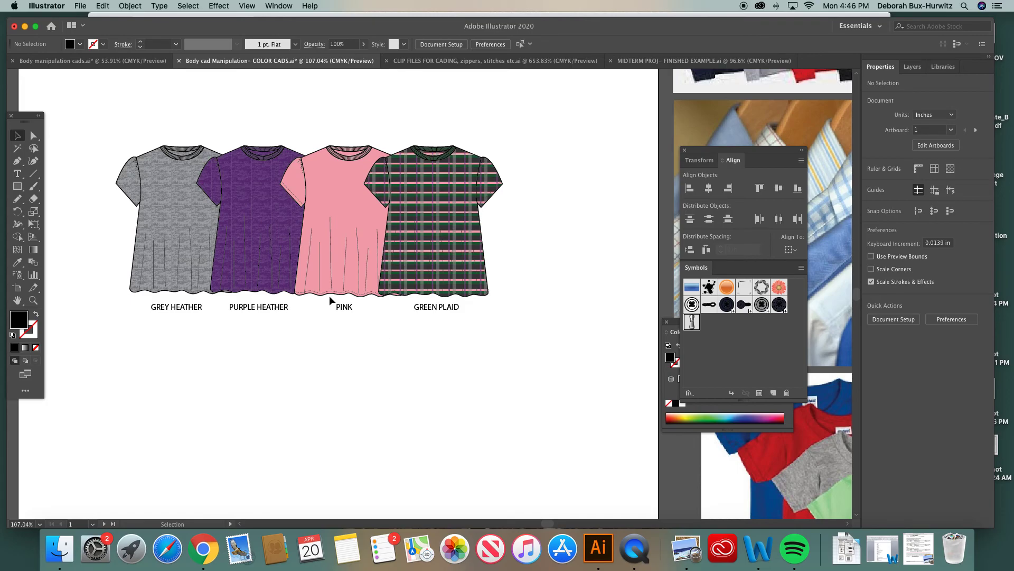
Examine the example color CADs board with its tops, pants and annotations
{"action": "key", "text": "super+minus"}
{"action": "key", "text": "super+minus"}
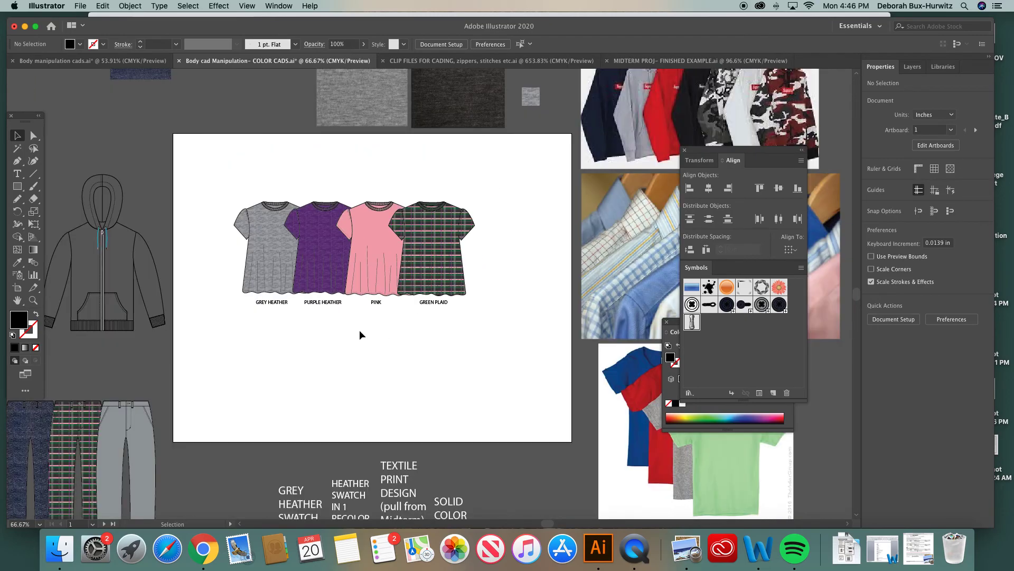
{"action": "scroll", "coordinate": [359, 333], "scroll_direction": "up", "scroll_amount": 1}
{"action": "scroll", "coordinate": [362, 283], "scroll_direction": "down", "scroll_amount": 5}
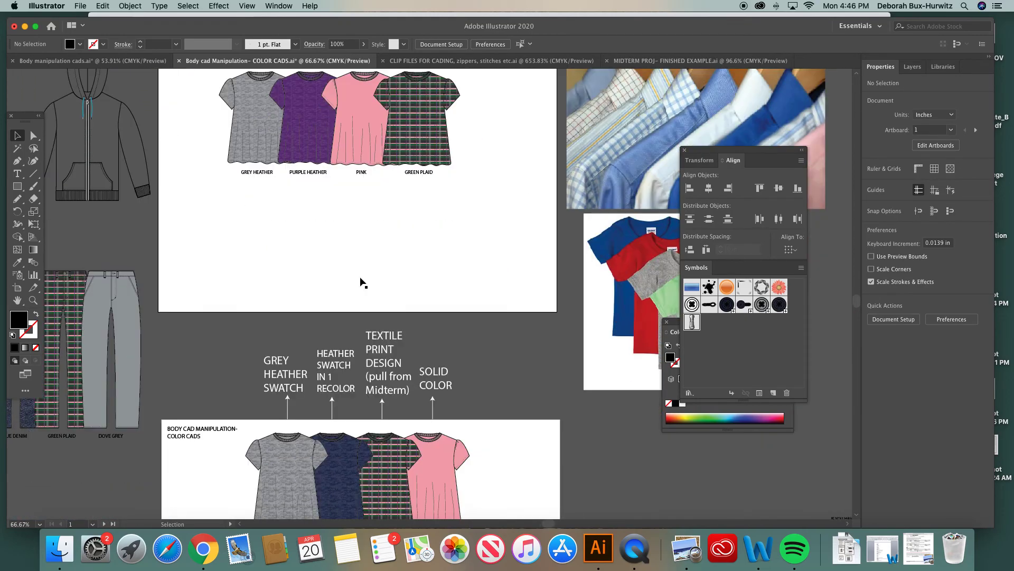
{"action": "scroll", "coordinate": [363, 283], "scroll_direction": "down", "scroll_amount": 5}
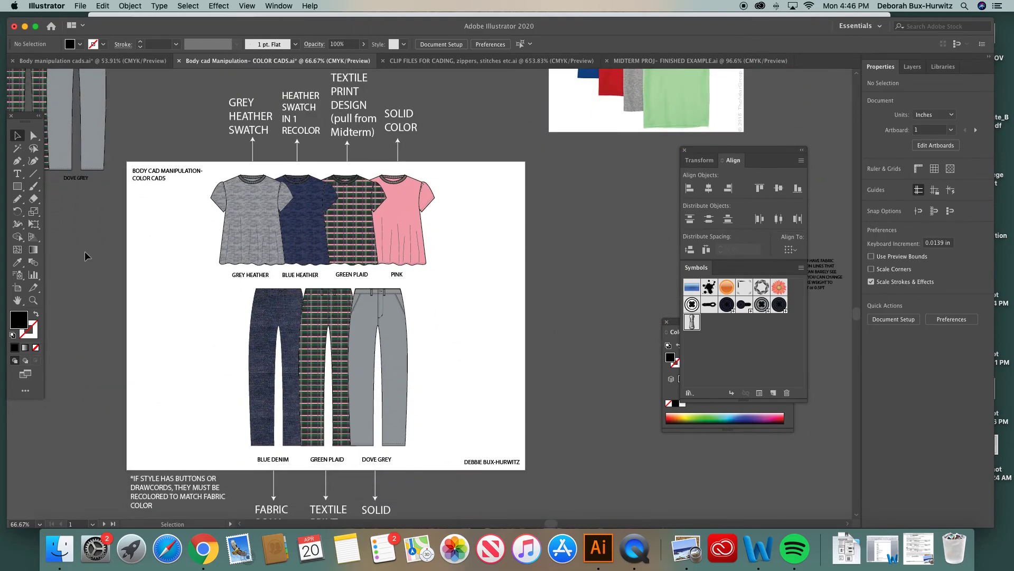
{"action": "left_click", "coordinate": [32, 305]}
{"action": "left_click_drag", "start_coordinate": [125, 159], "coordinate": [575, 479]}
{"action": "left_click", "coordinate": [19, 136]}
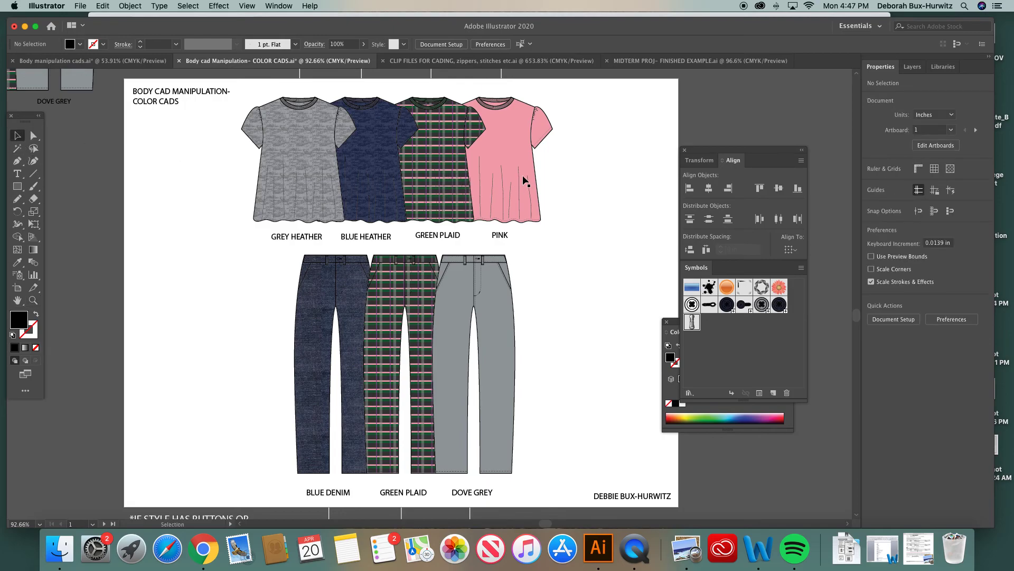
{"action": "scroll", "coordinate": [343, 324], "scroll_direction": "right", "scroll_amount": 2}
{"action": "scroll", "coordinate": [342, 324], "scroll_direction": "down", "scroll_amount": 1}
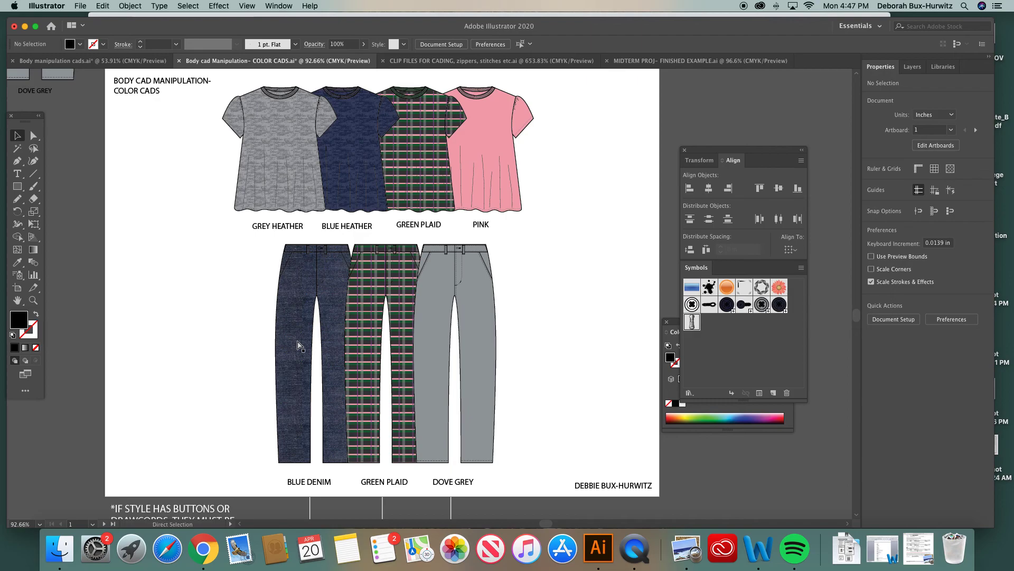
{"action": "key", "text": "super+minus"}
{"action": "left_click_drag", "start_coordinate": [277, 135], "coordinate": [512, 433]}
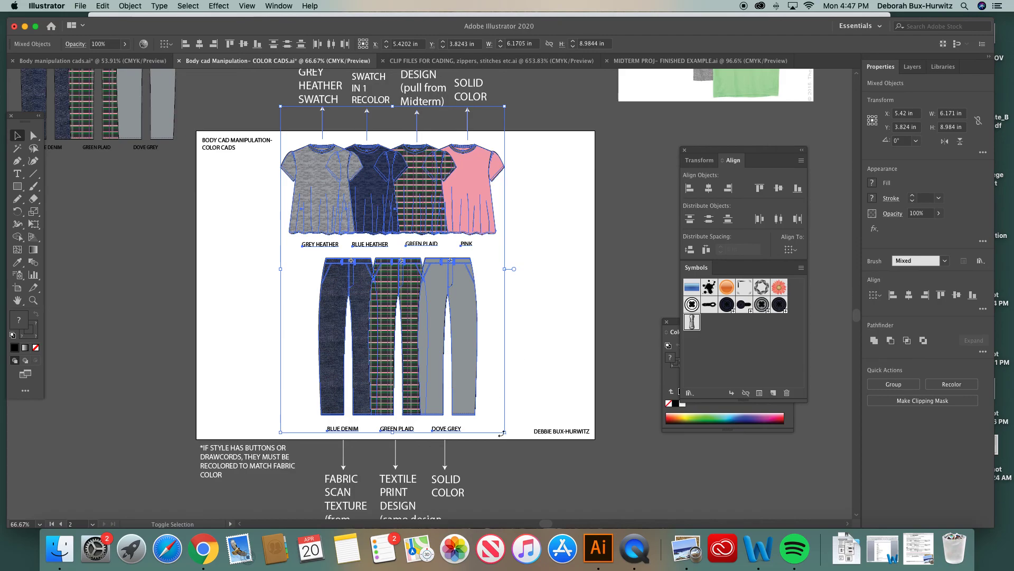
{"action": "left_click_drag", "start_coordinate": [504, 433], "coordinate": [498, 423]}
{"action": "left_click", "coordinate": [551, 299]}
{"action": "scroll", "coordinate": [485, 273], "scroll_direction": "up", "scroll_amount": 2}
{"action": "scroll", "coordinate": [485, 273], "scroll_direction": "right", "scroll_amount": 1}
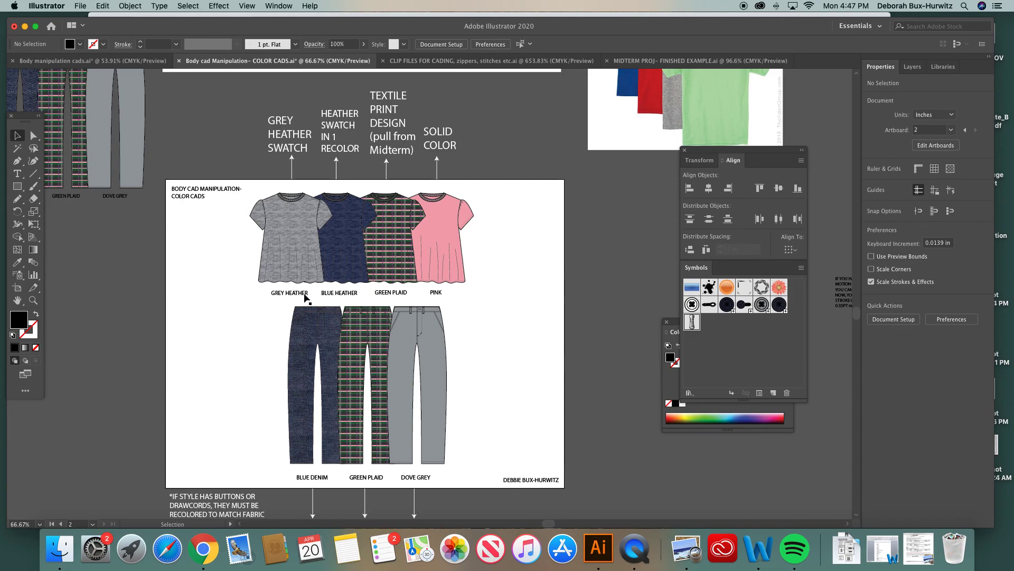
Delete the four labelled tops from the artboard
{"action": "scroll", "coordinate": [332, 450], "scroll_direction": "up", "scroll_amount": 10}
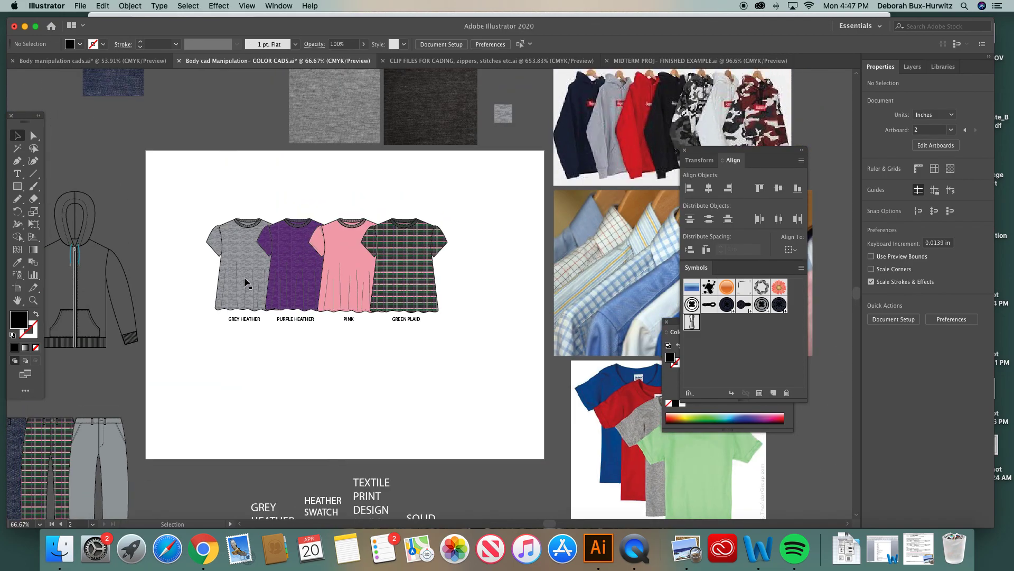
{"action": "left_click_drag", "start_coordinate": [236, 218], "coordinate": [466, 354]}
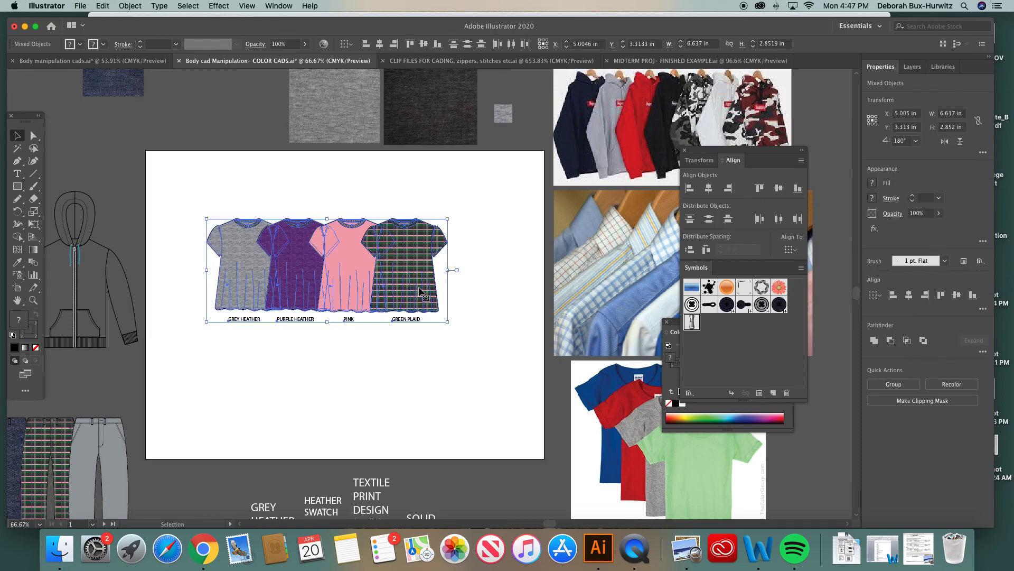
{"action": "scroll", "coordinate": [325, 270], "scroll_direction": "left", "scroll_amount": 2}
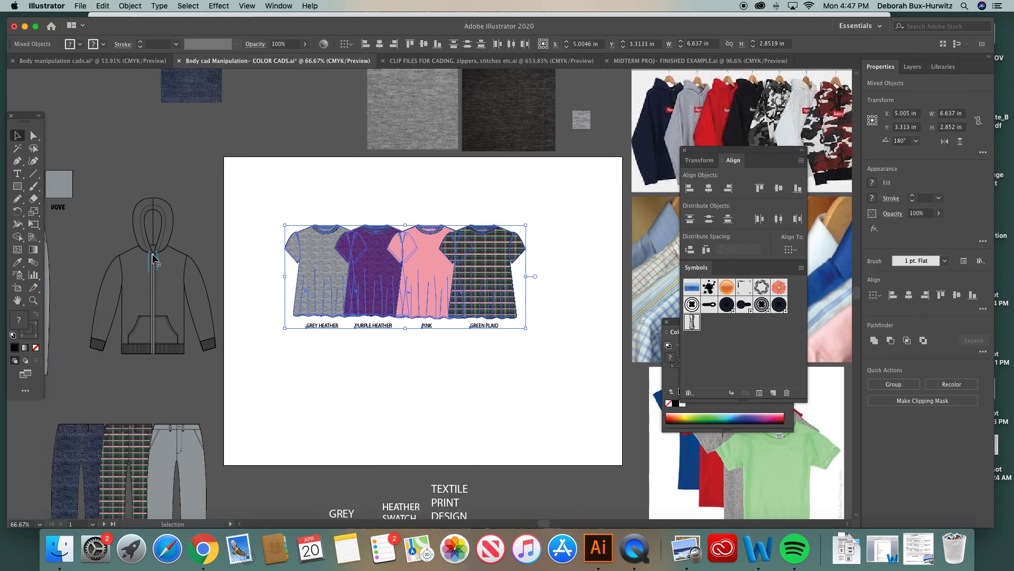
{"action": "key", "text": "Delete"}
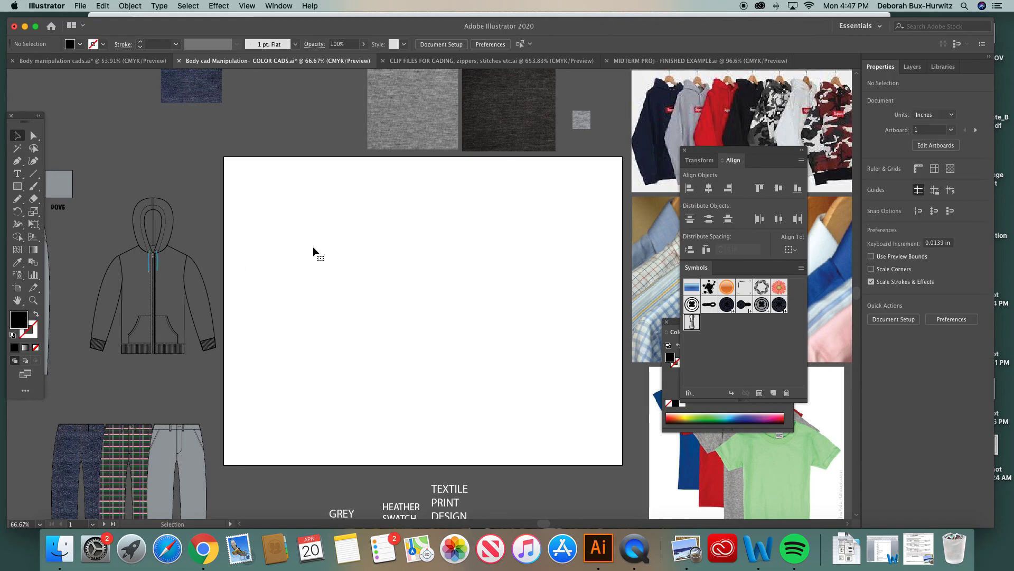
Move the hoodie CAD onto the center of the empty artboard
{"action": "left_click_drag", "start_coordinate": [90, 198], "coordinate": [249, 389]}
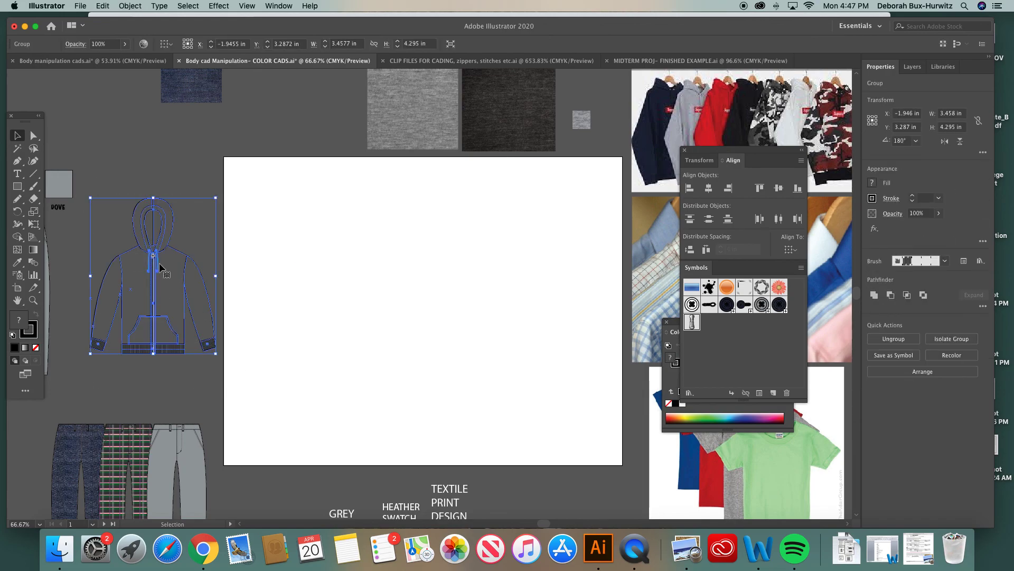
{"action": "left_click_drag", "start_coordinate": [161, 264], "coordinate": [383, 248]}
{"action": "left_click", "coordinate": [461, 237]}
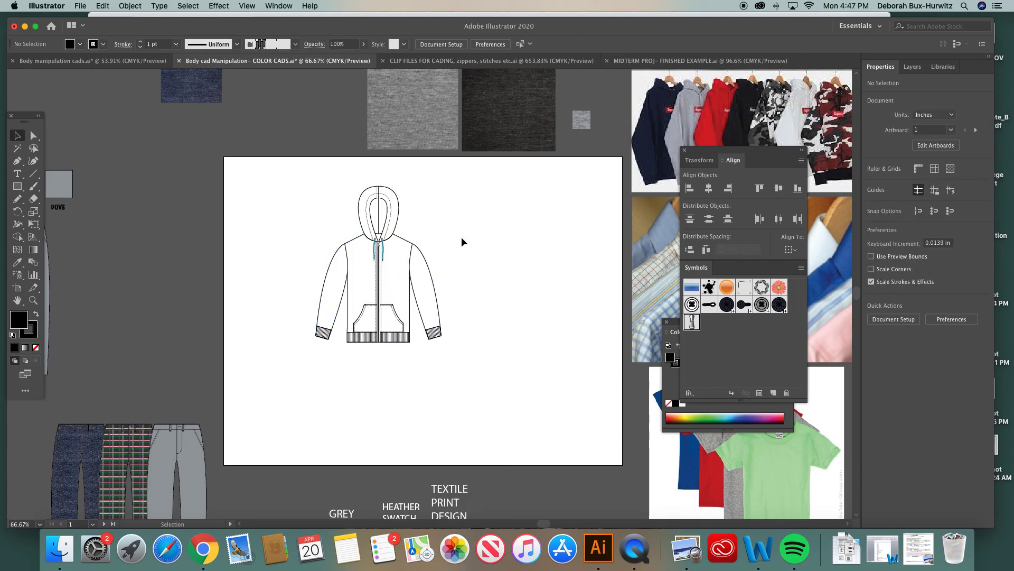